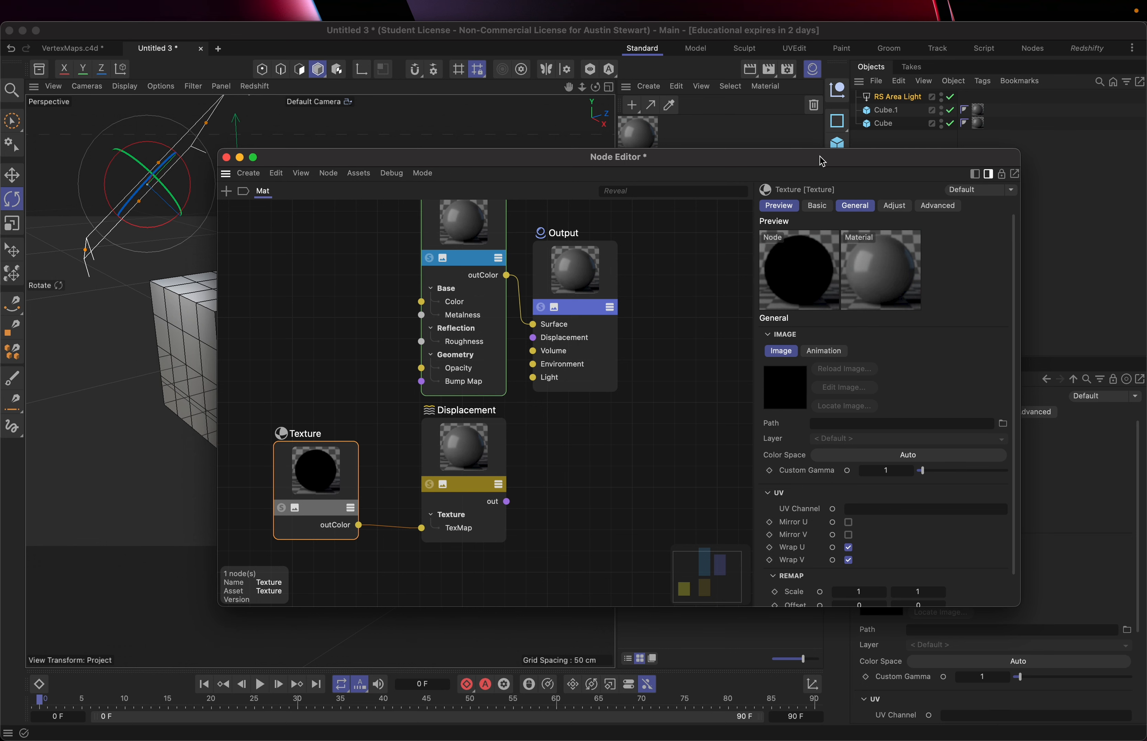
Open the Asset Browser and search it for "scratch"
left_click(938, 12)
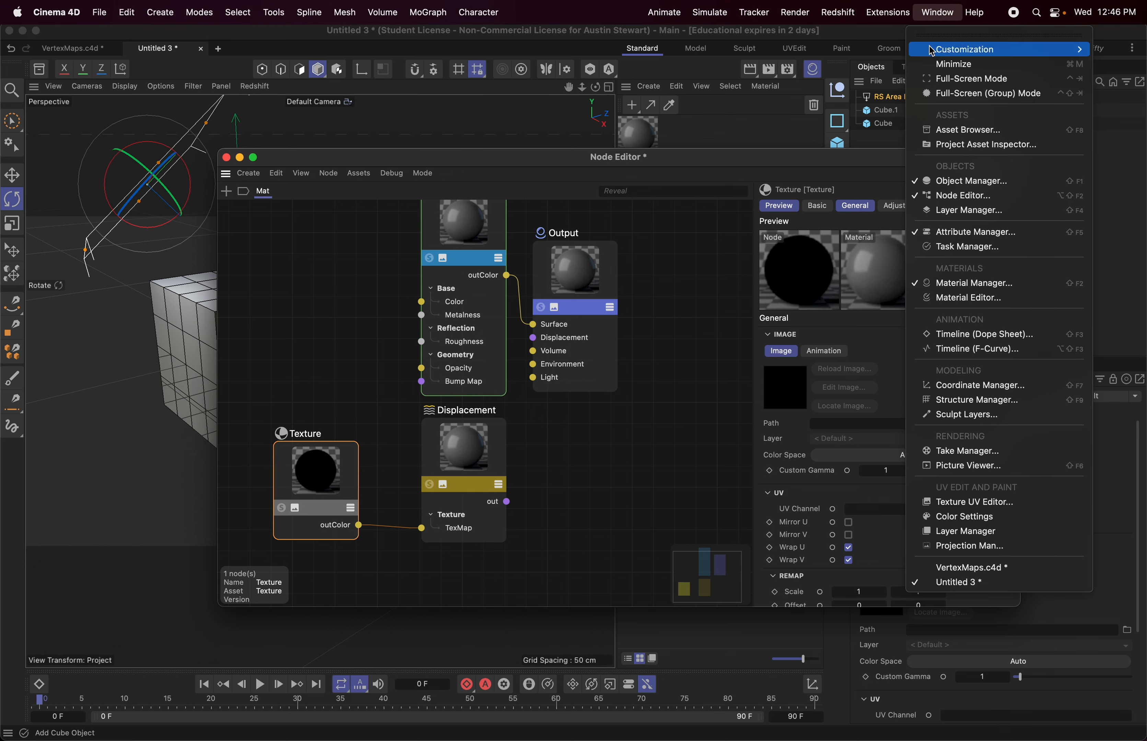
left_click(948, 130)
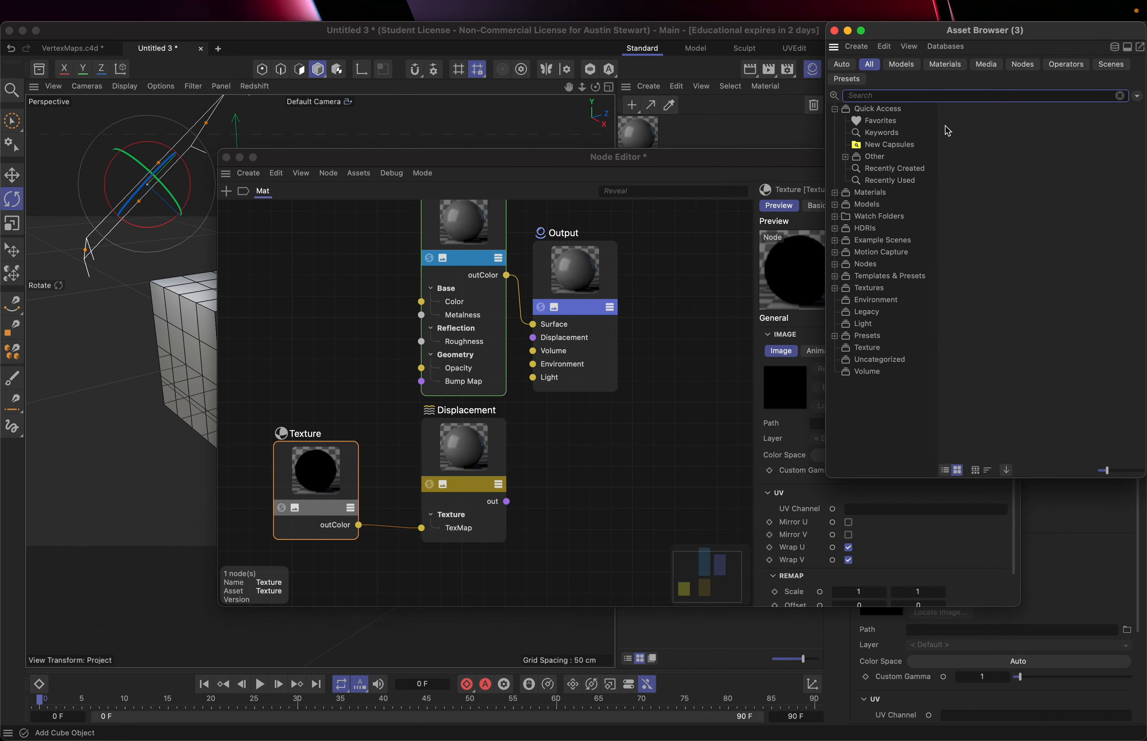
type("src")
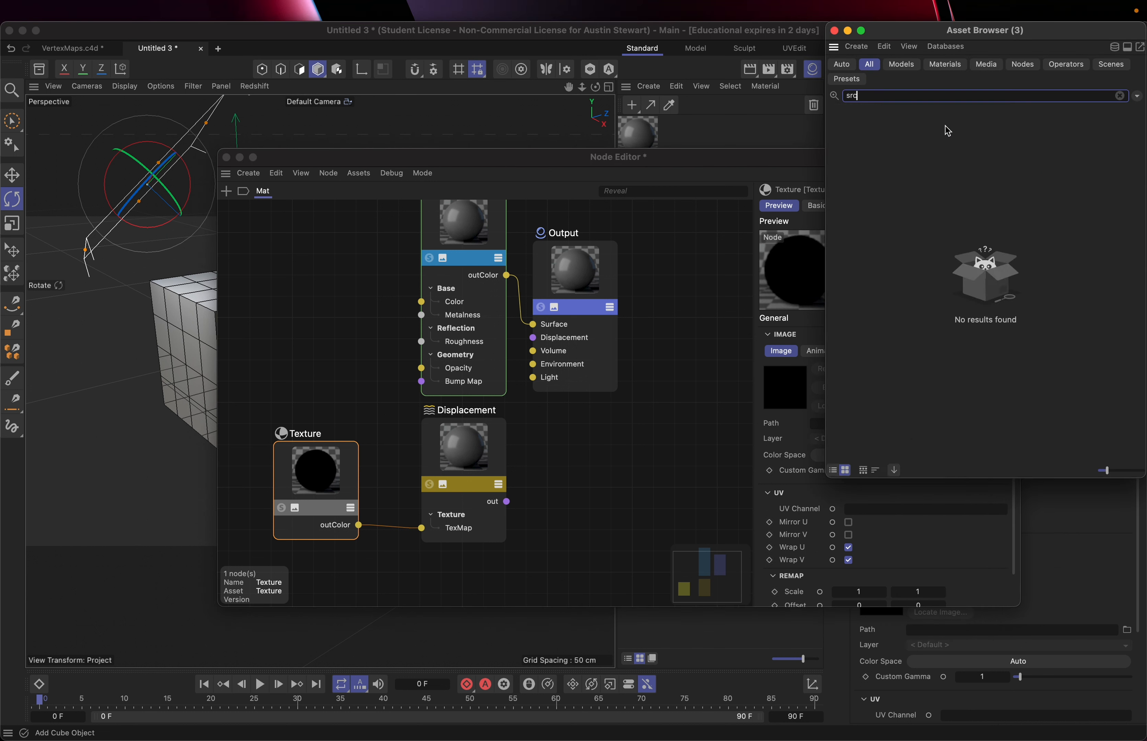
type("atch")
key("BackSpace")
key("BackSpace")
key("BackSpace")
key("BackSpace")
key("BackSpace")
key("BackSpace")
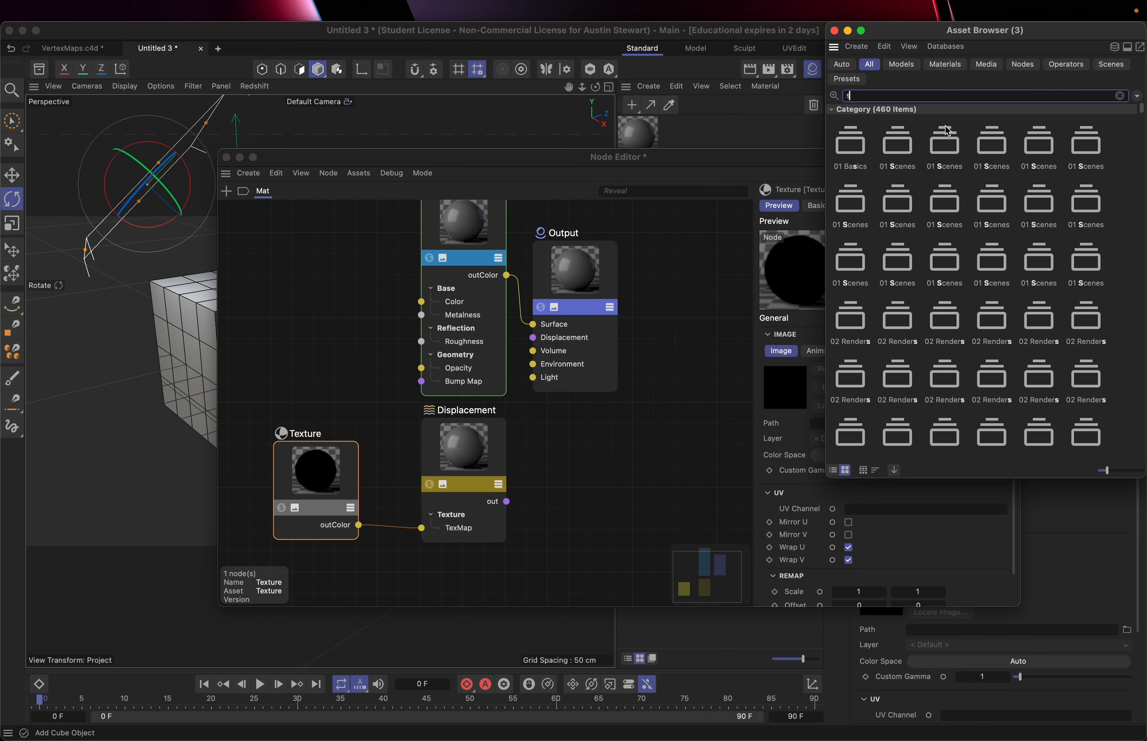
type("cra")
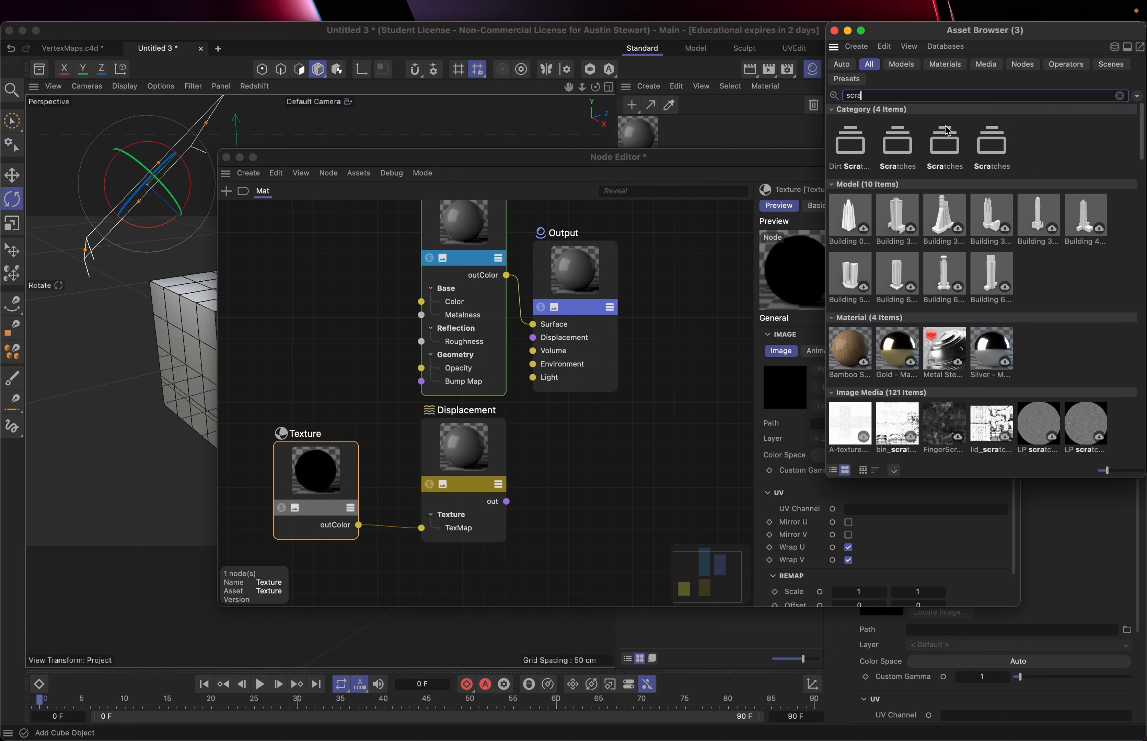
type("tch")
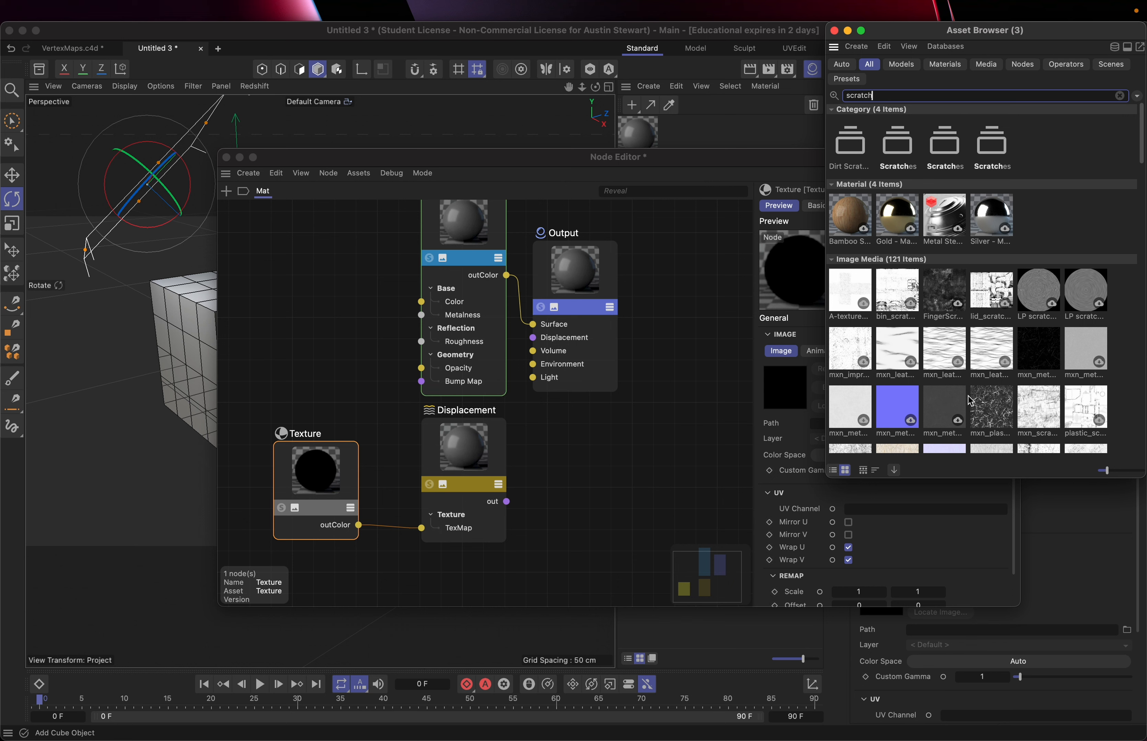
Enlarge the asset thumbnails to maximum size, browse the scratch images and select puck_scratches.jpg
scroll(971, 401, "down", 5)
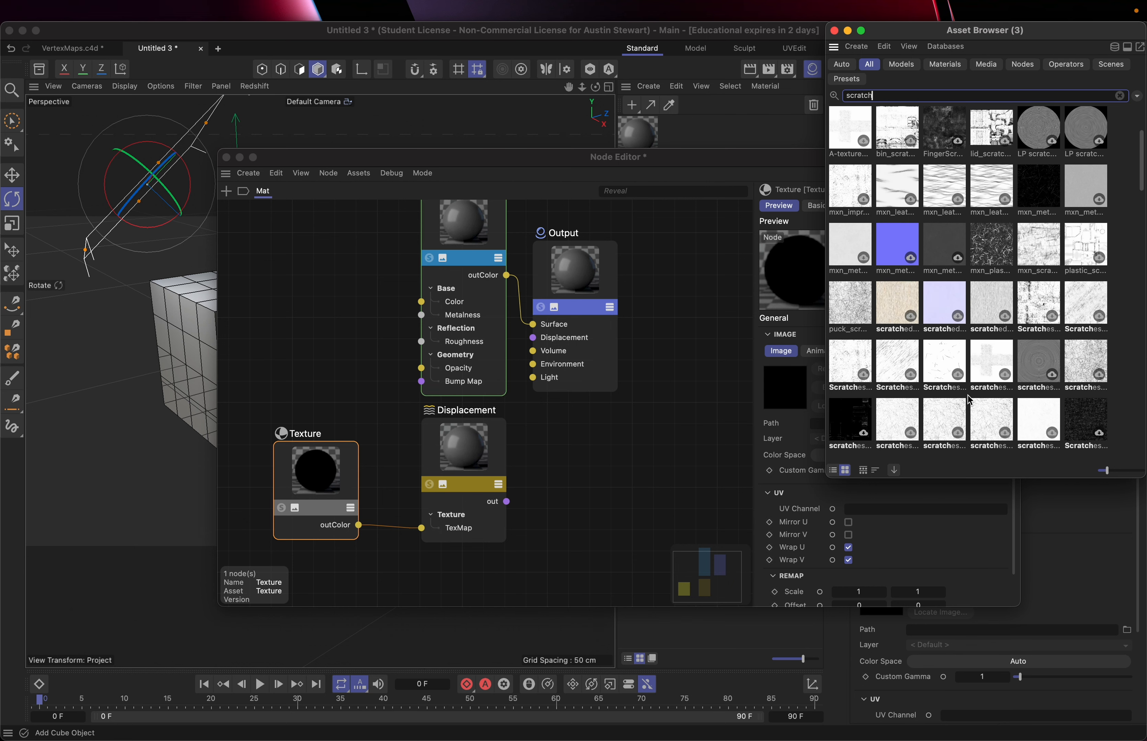
scroll(970, 400, "down", 4)
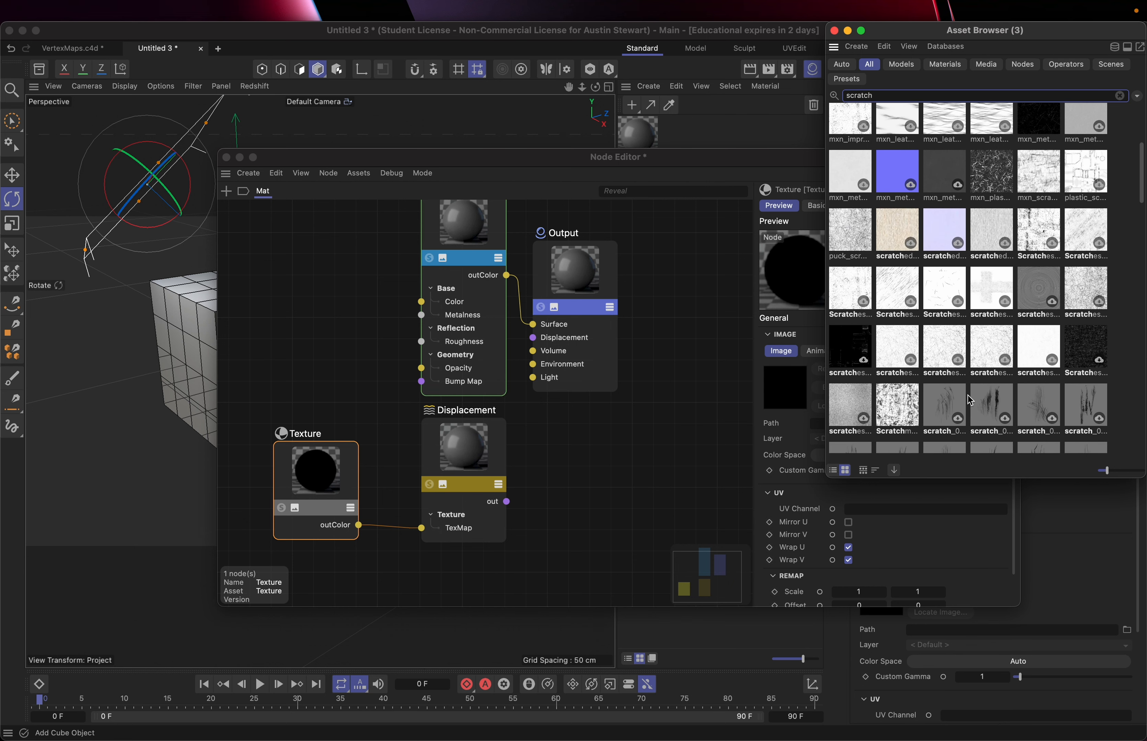
scroll(970, 401, "up", 1)
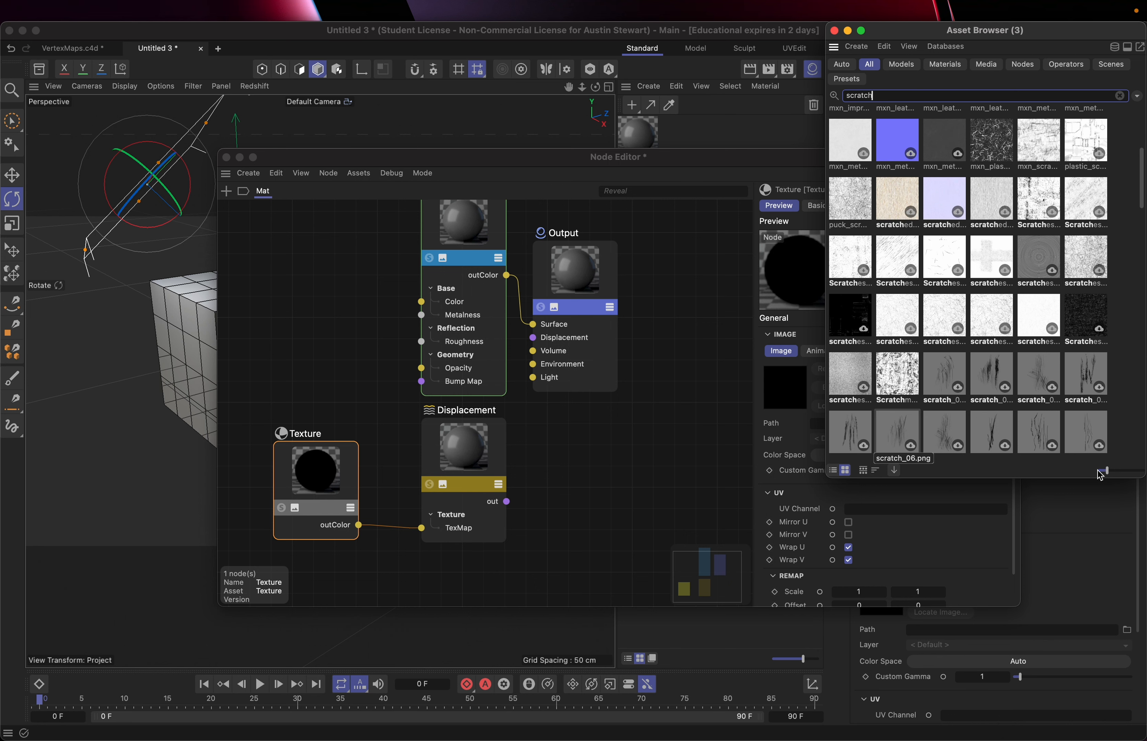
left_click_drag(1107, 475, 1140, 469)
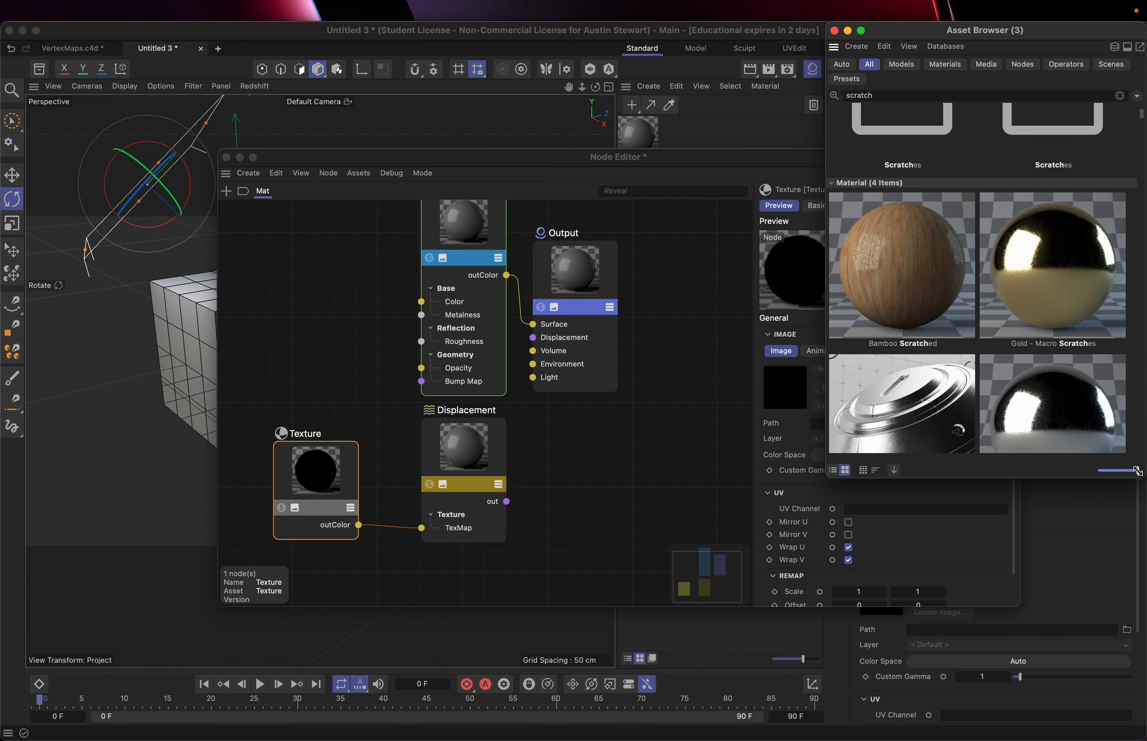
scroll(993, 321, "down", 10)
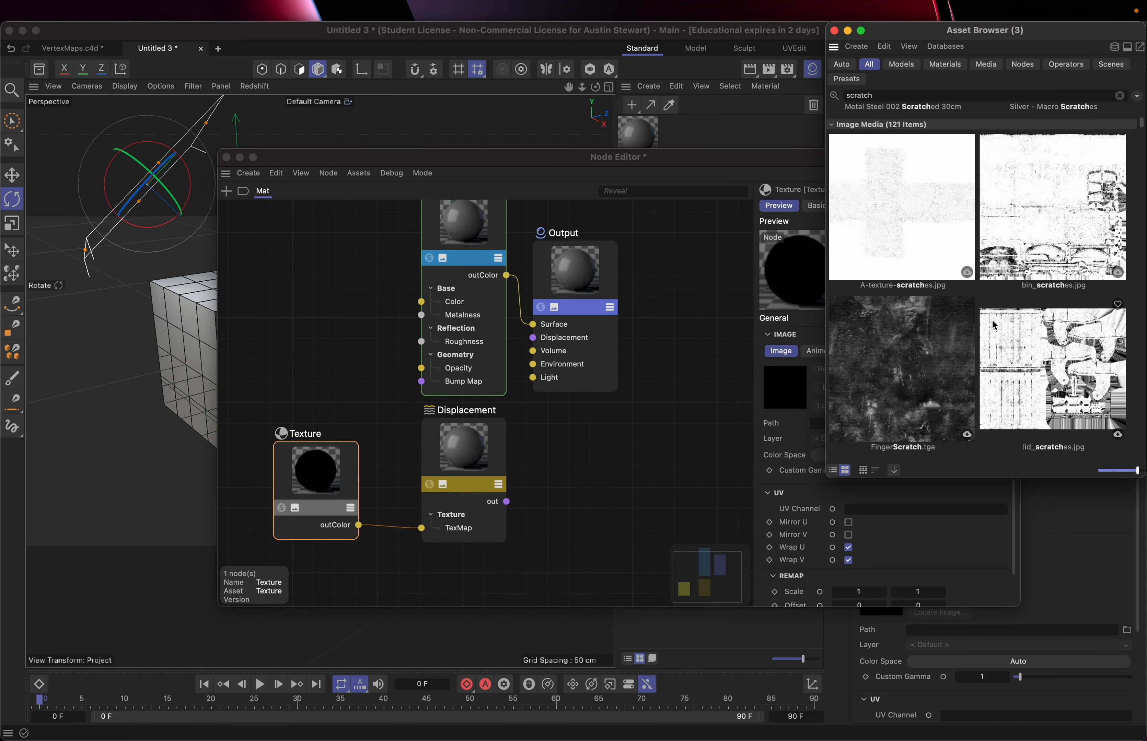
scroll(992, 320, "down", 10)
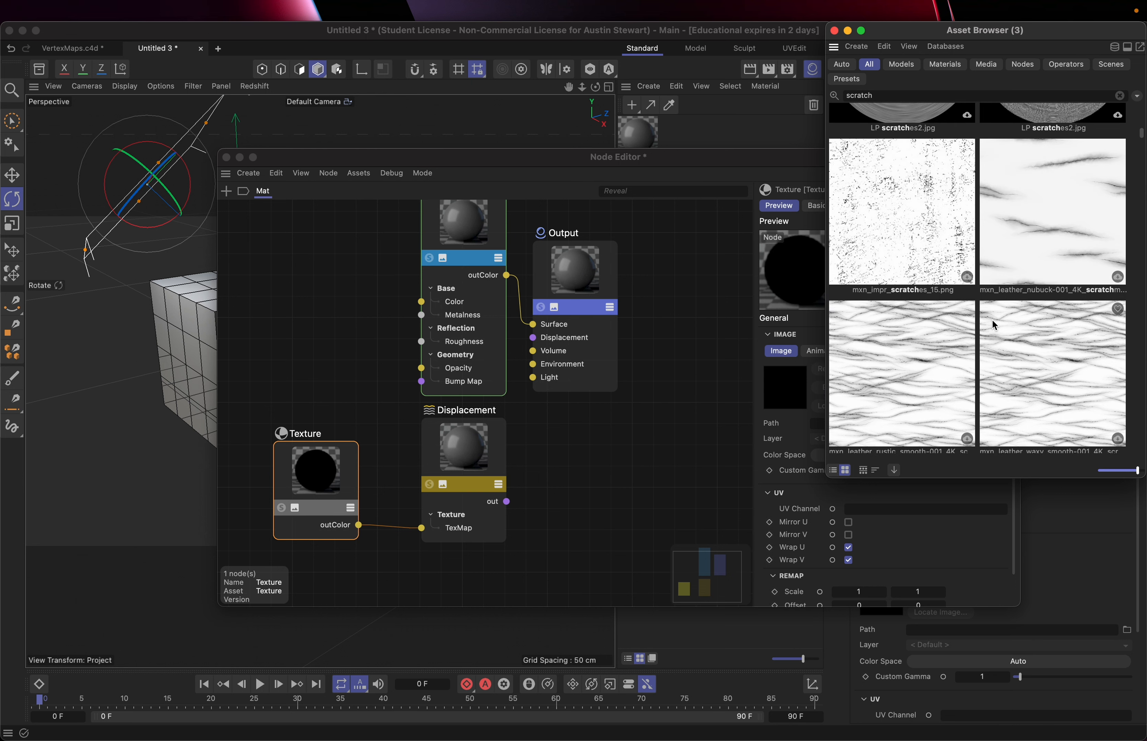
scroll(992, 320, "down", 8)
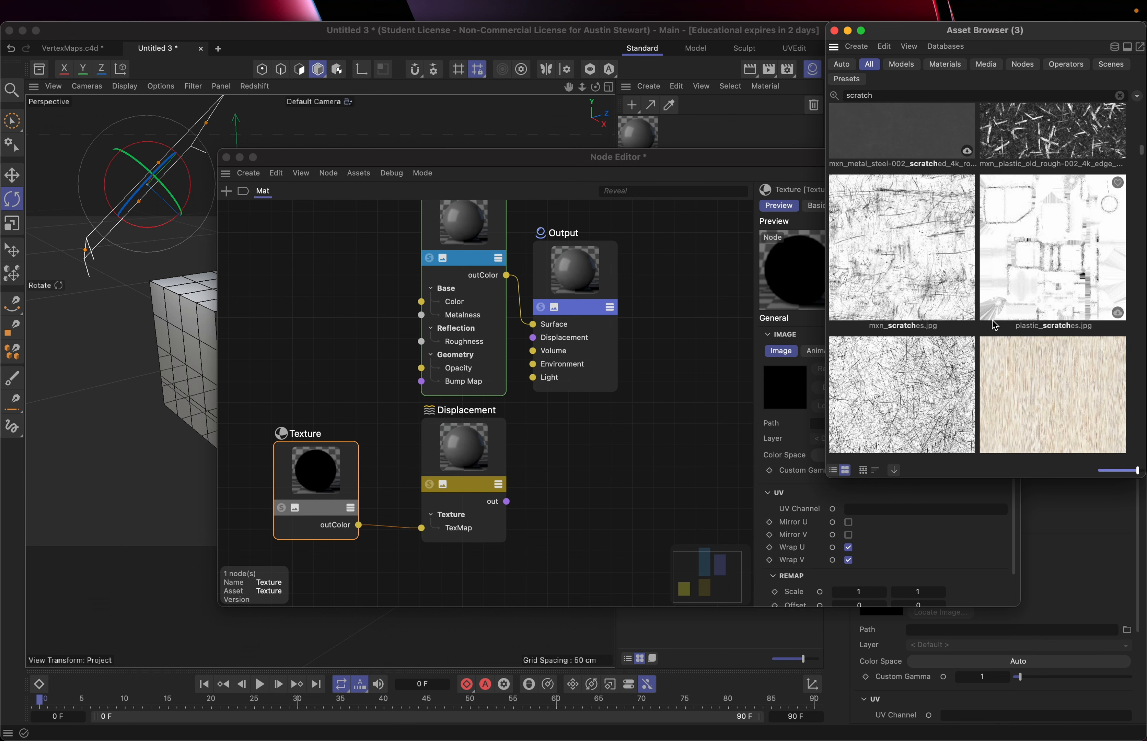
scroll(994, 325, "up", 15)
left_click(927, 325)
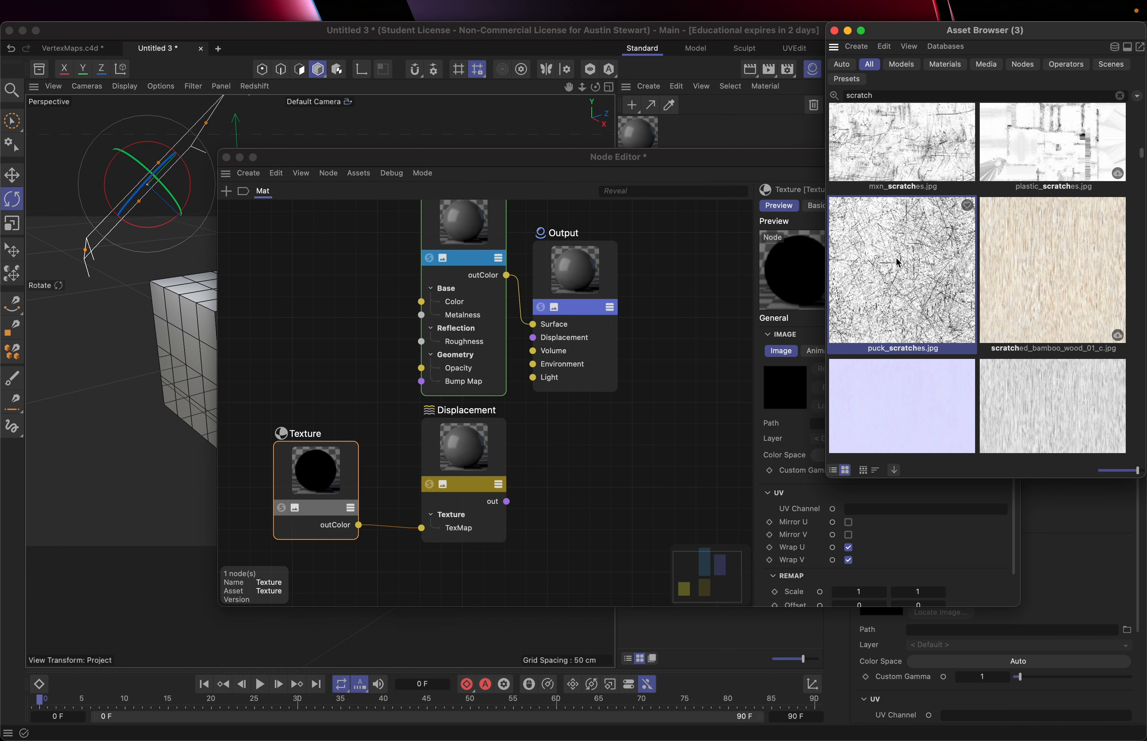
Load puck_scratches.jpg as the Texture node's image and connect the Displacement node's out to the Output node's Displacement input
left_click_drag(629, 154, 345, 169)
left_click_drag(907, 273, 571, 440)
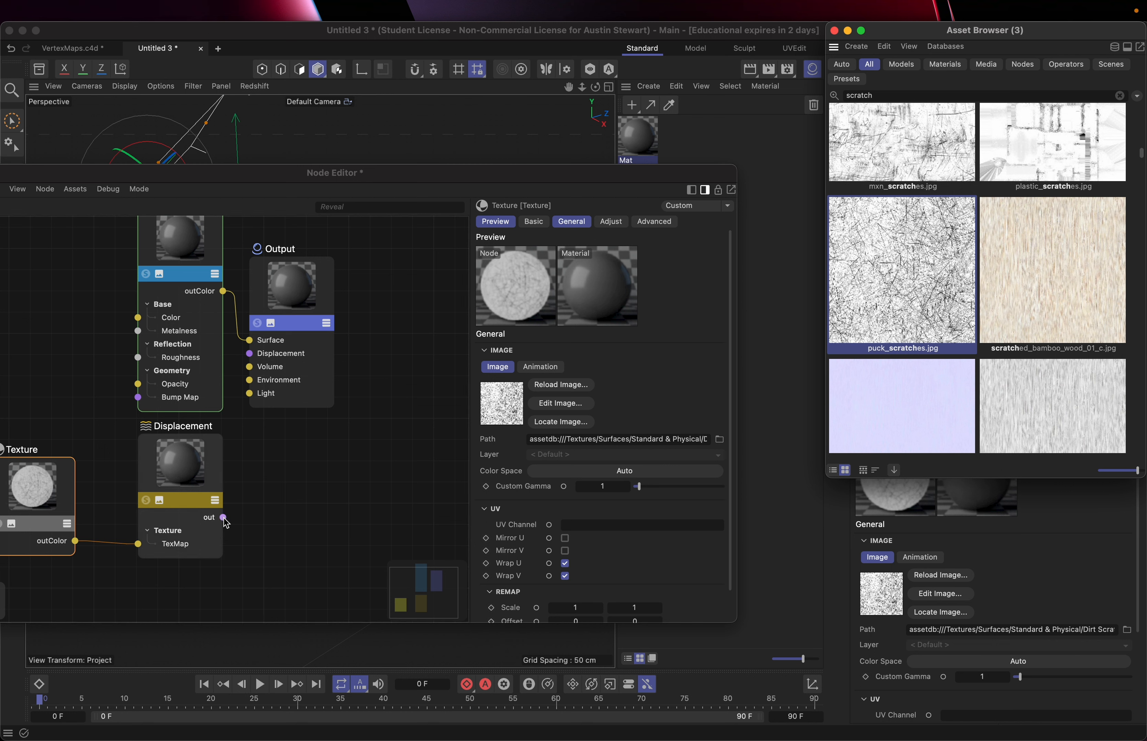
left_click_drag(225, 520, 249, 353)
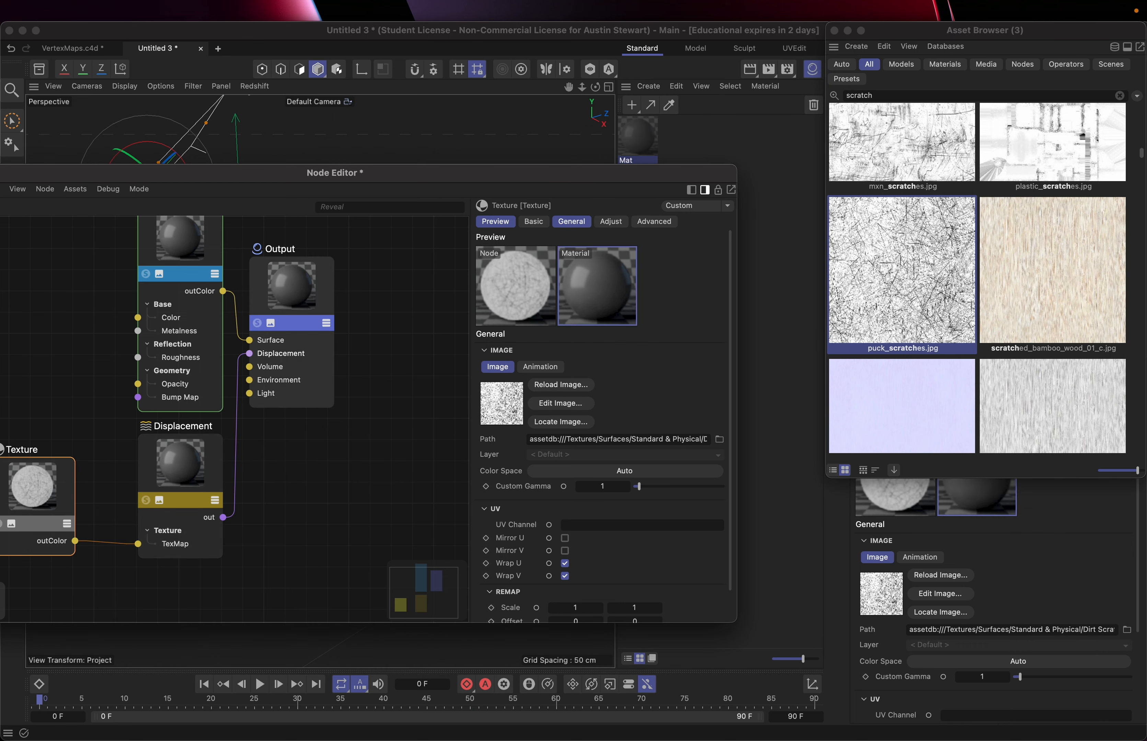
Close the Asset Browser and switch the workspace to the Redshifty layout
left_click_drag(424, 172, 625, 382)
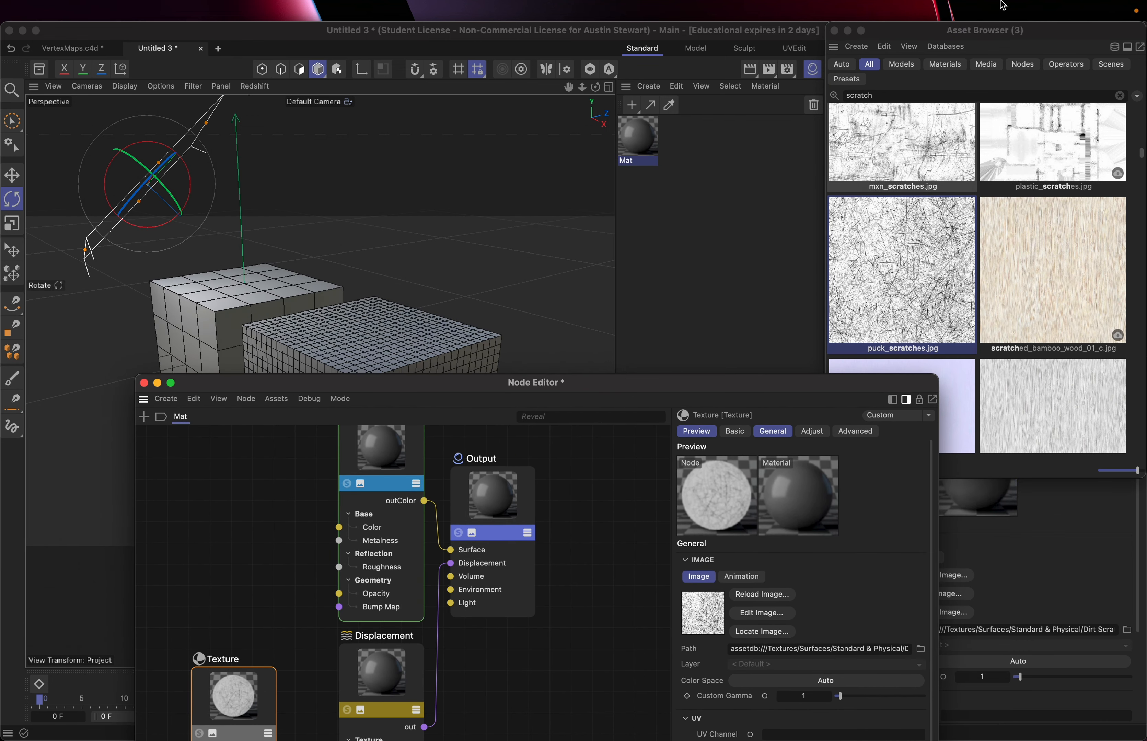
left_click_drag(935, 30, 812, 271)
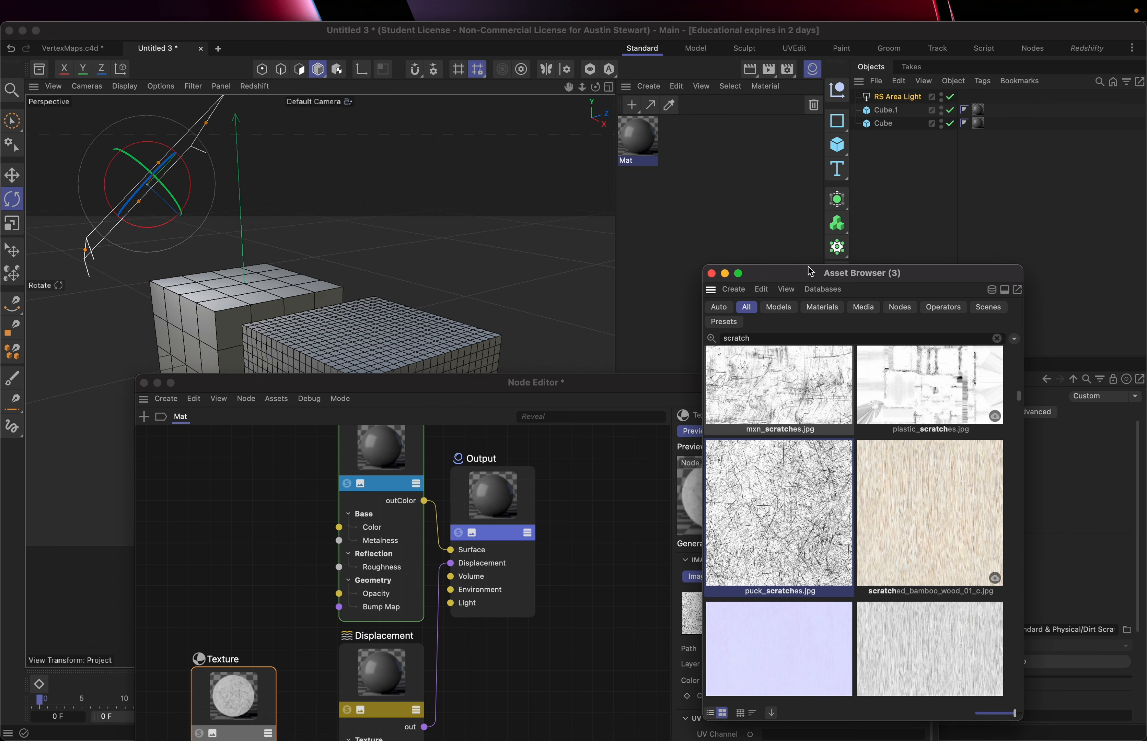
left_click(712, 274)
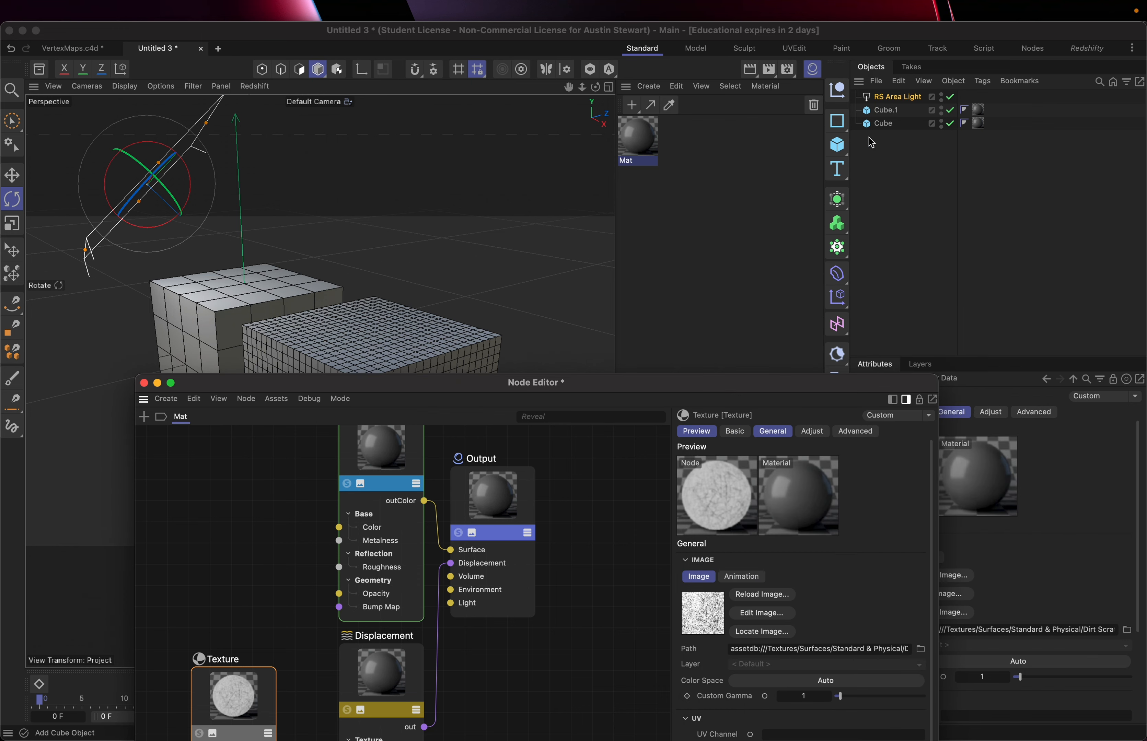
left_click(1090, 49)
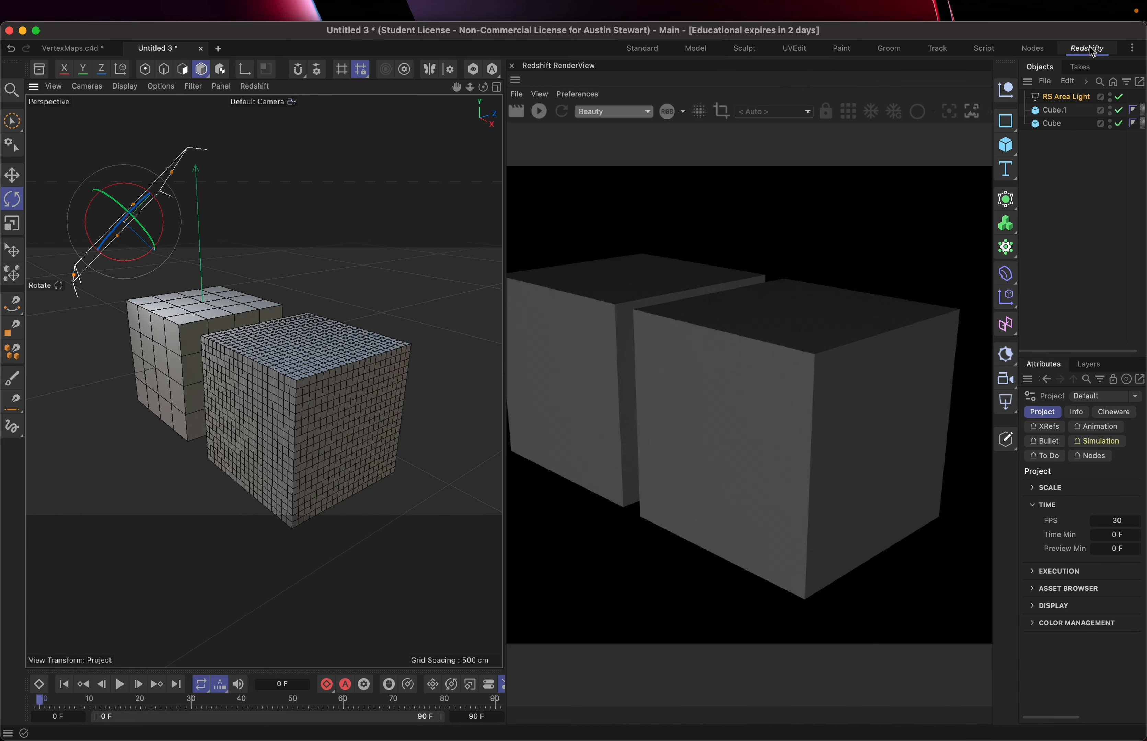
Start the live progressive render of the two cubes in the Redshift RenderView
mouse_move(733, 5)
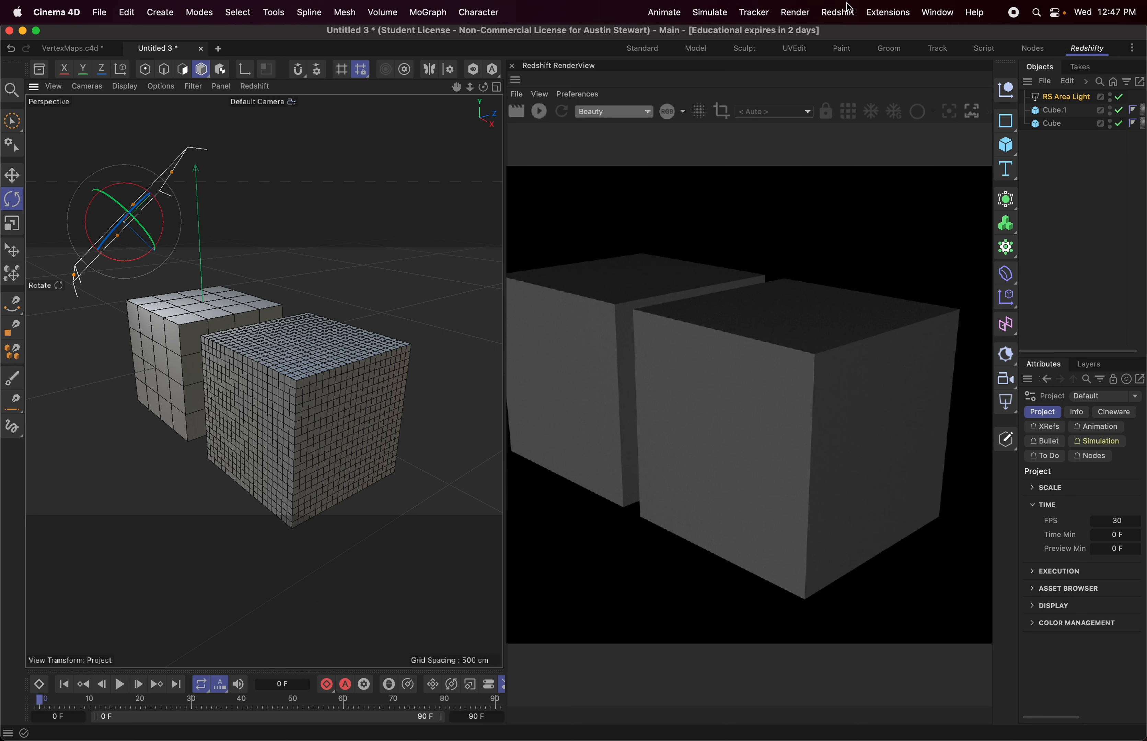
left_click(933, 13)
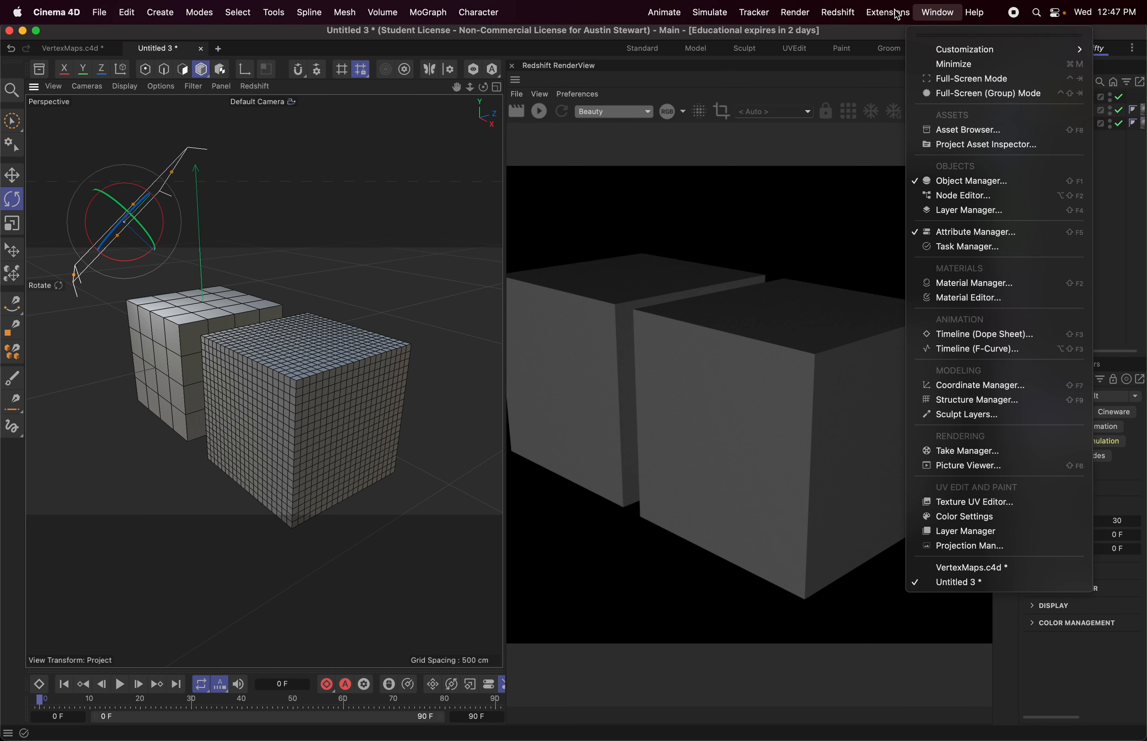
mouse_move(839, 12)
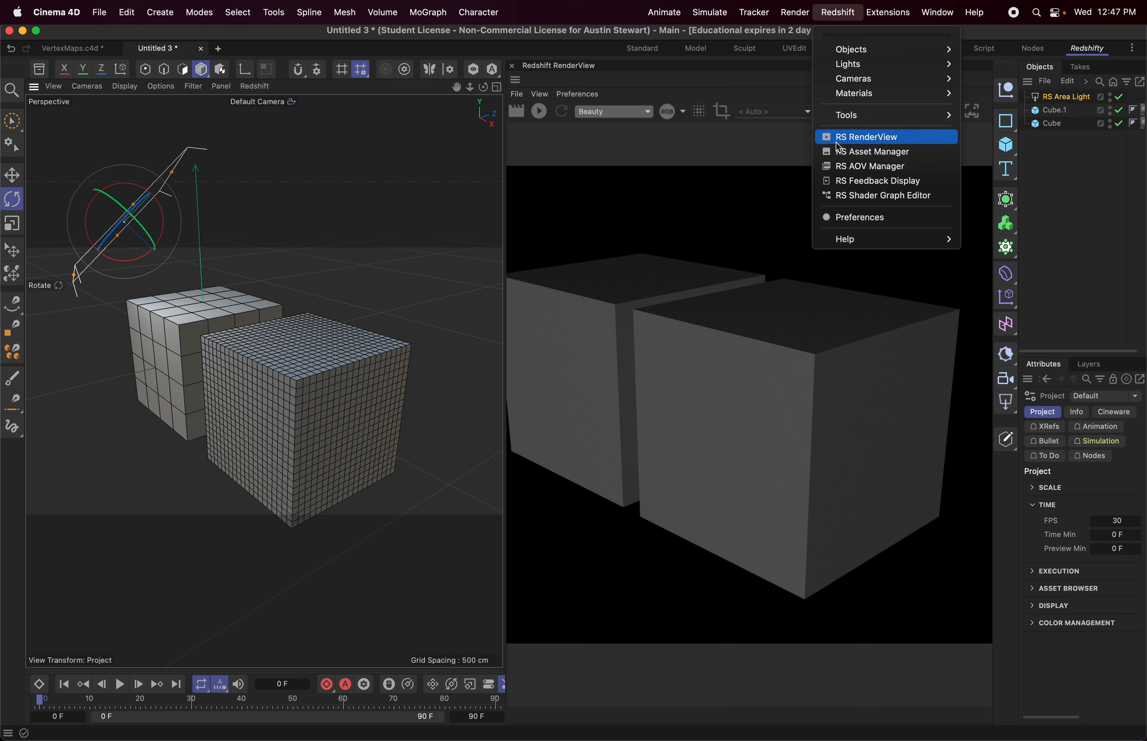
left_click(469, 38)
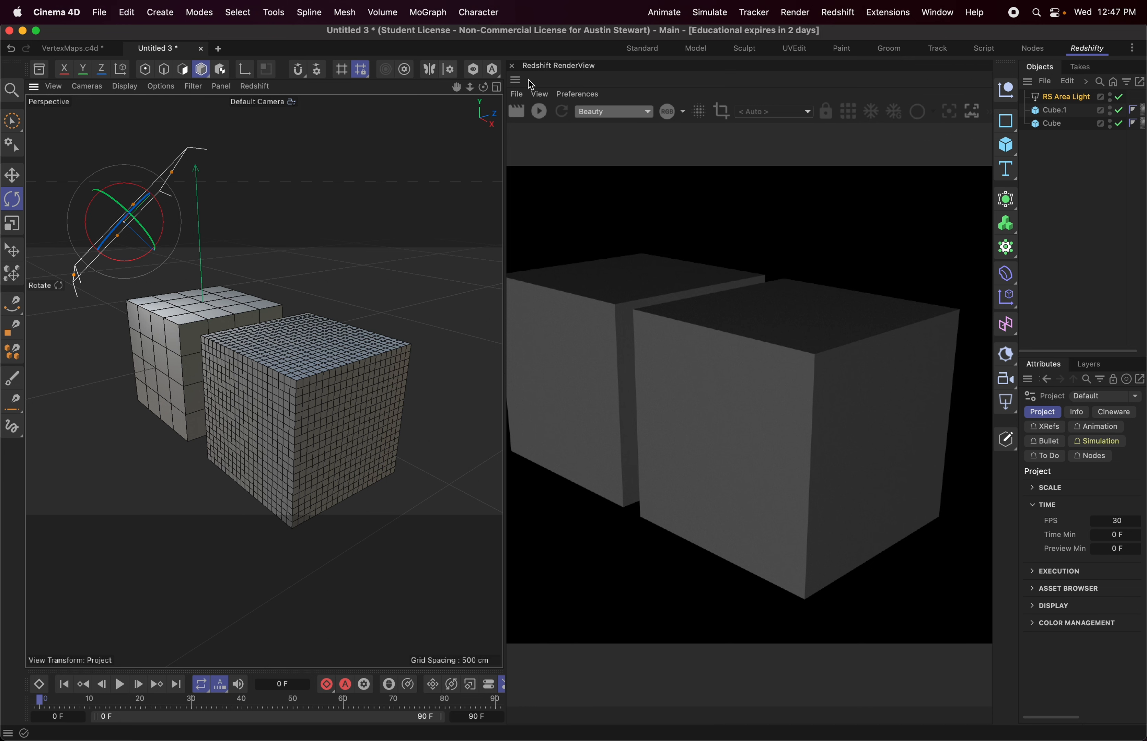
scroll(418, 71, "right", 3)
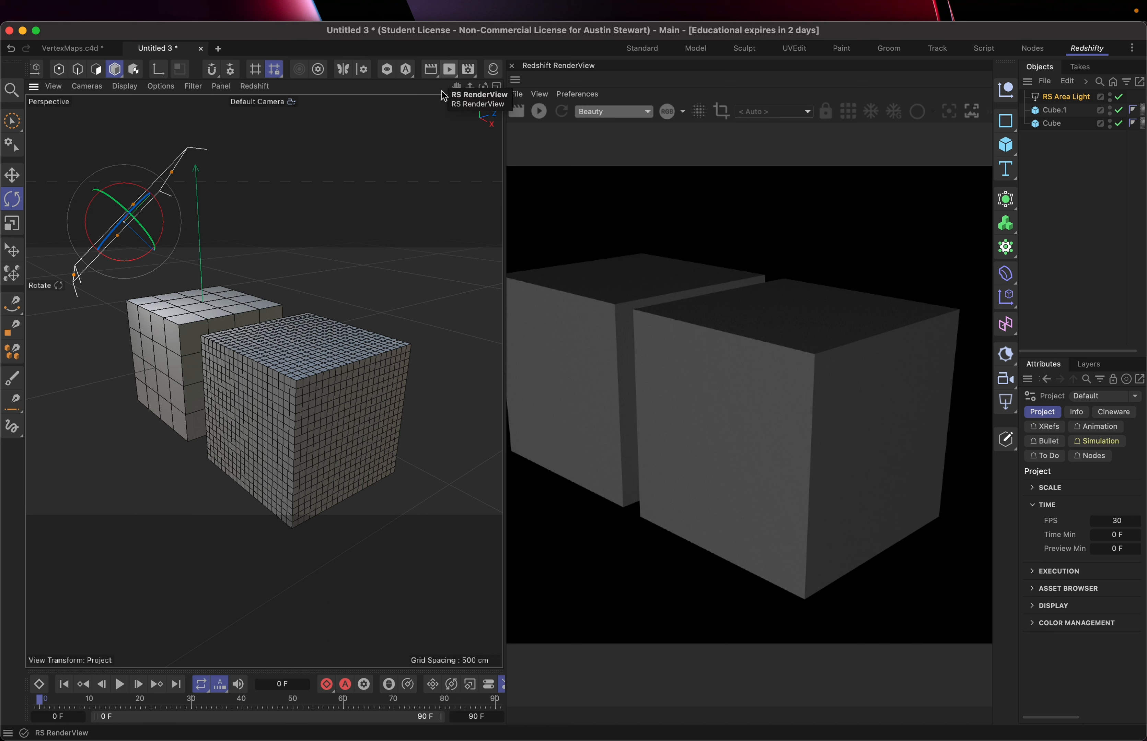
left_click(538, 111)
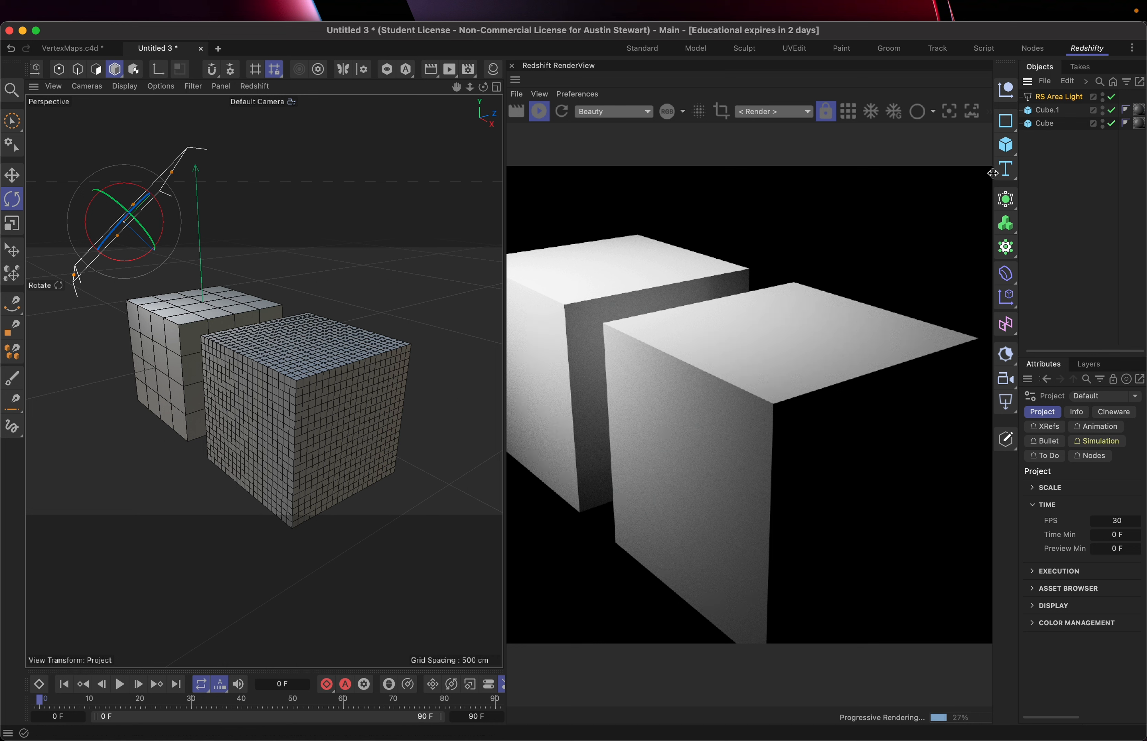
Widen the object and attribute managers and add an RS Object render tag to Cube.1
left_click_drag(992, 173, 767, 170)
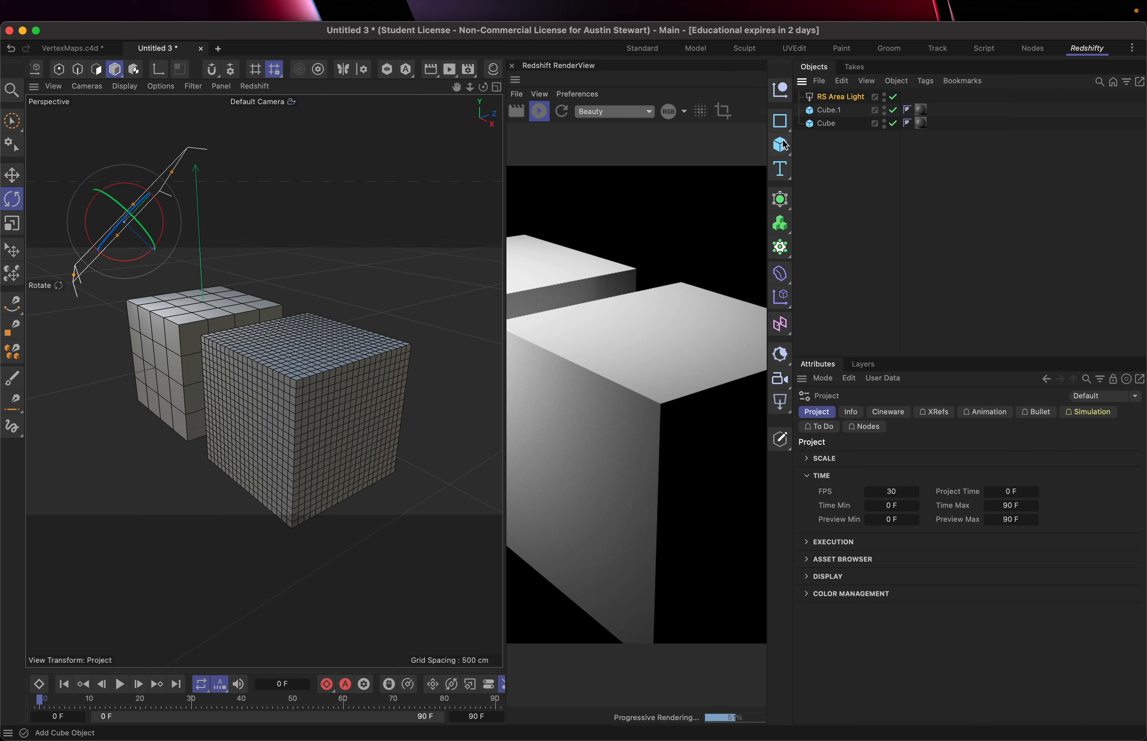
left_click(827, 111)
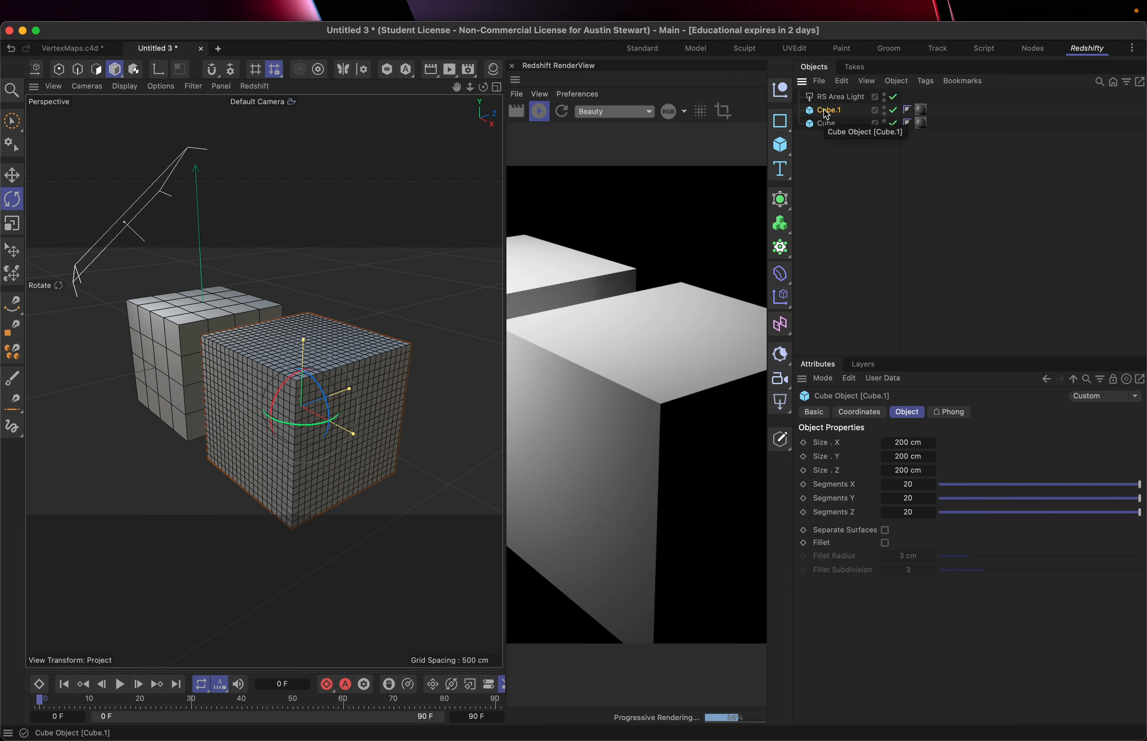
right_click(827, 114)
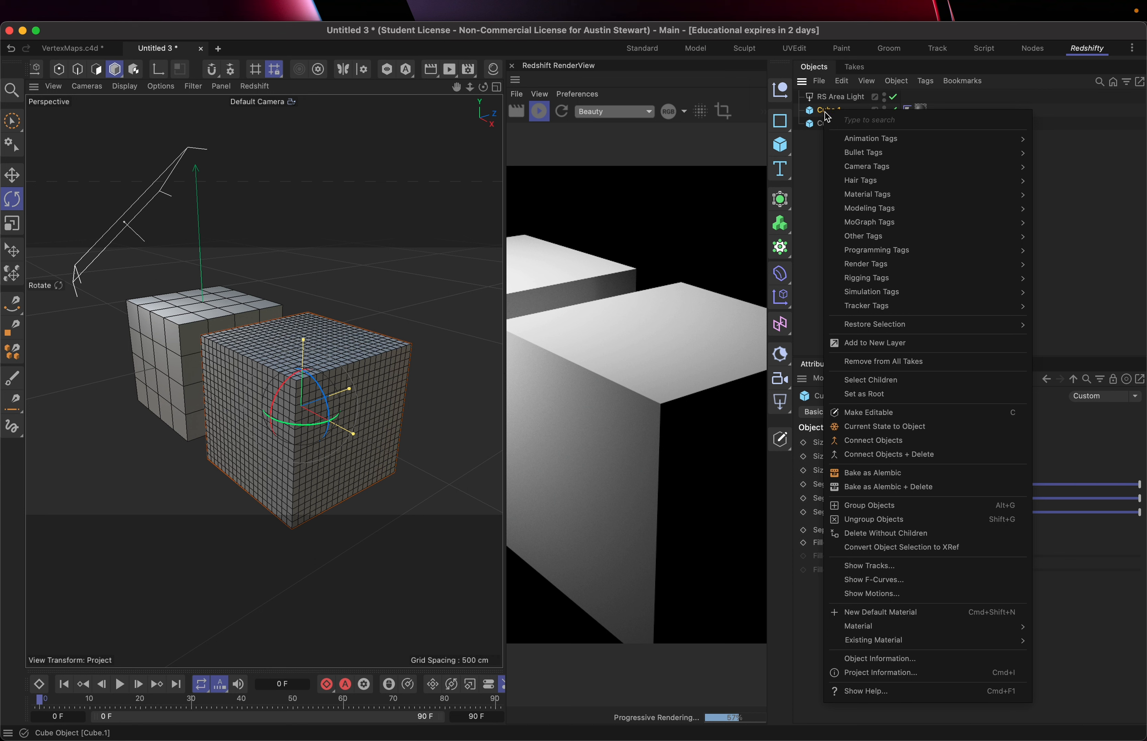
mouse_move(868, 211)
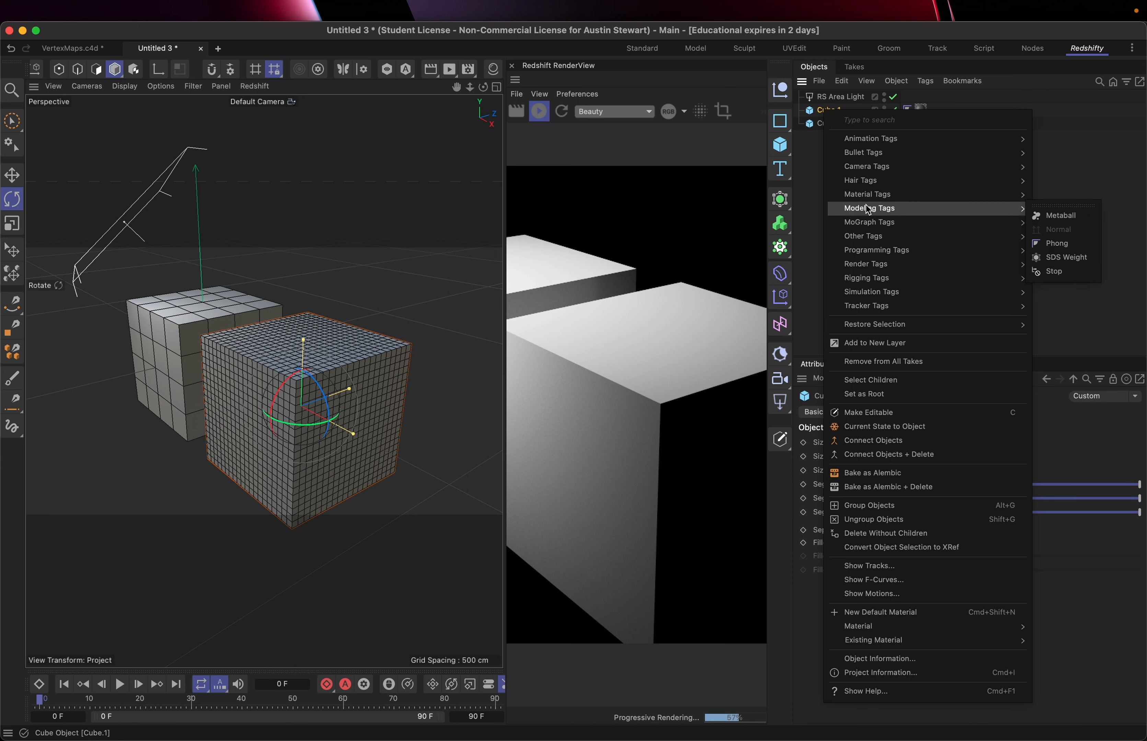
mouse_move(869, 263)
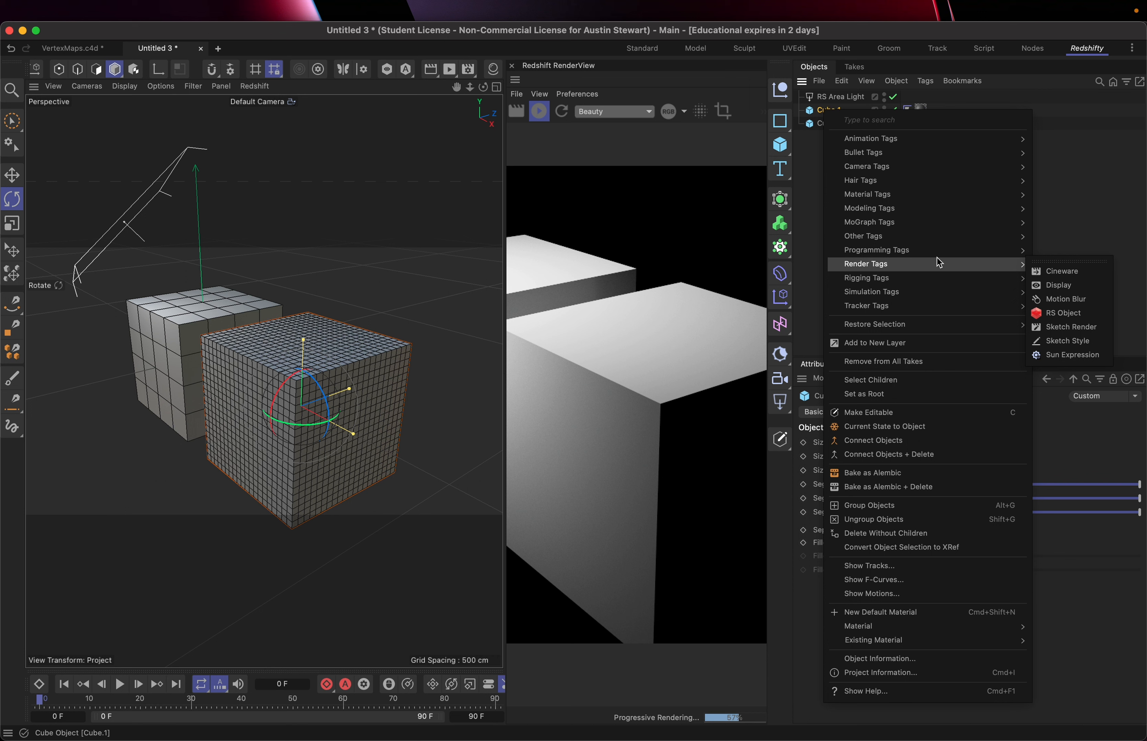
left_click(1057, 314)
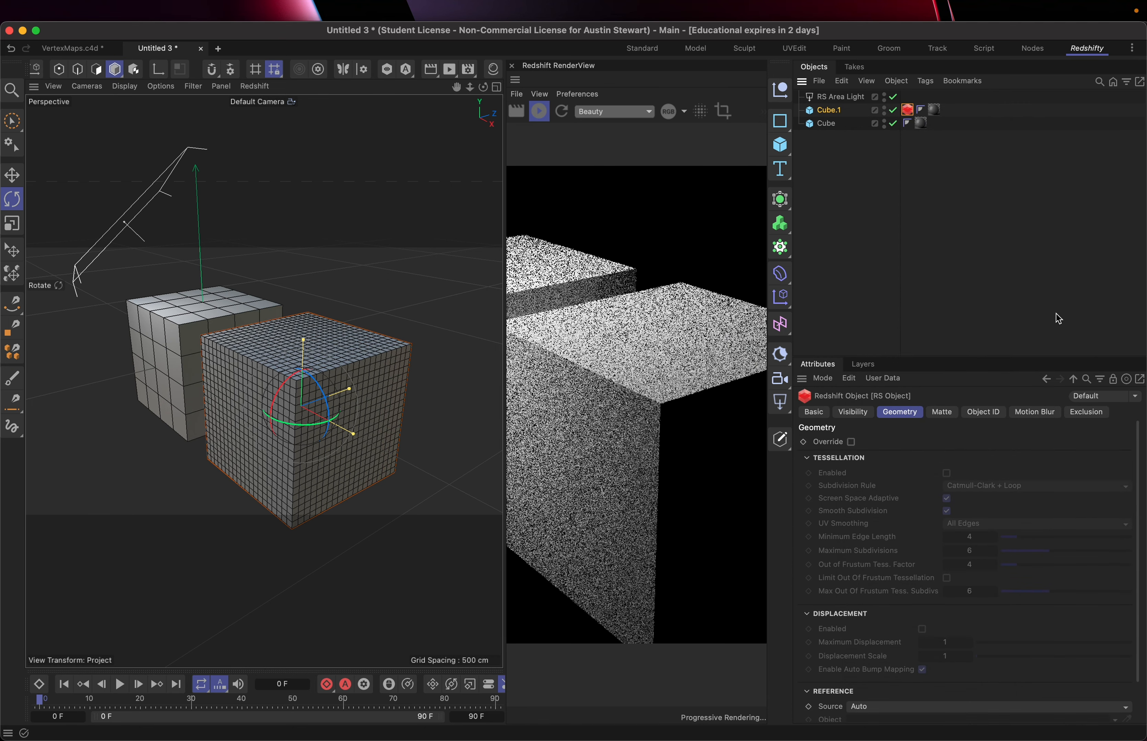
Add an RS Object render tag to Cube and enable its Geometry Override
right_click(828, 126)
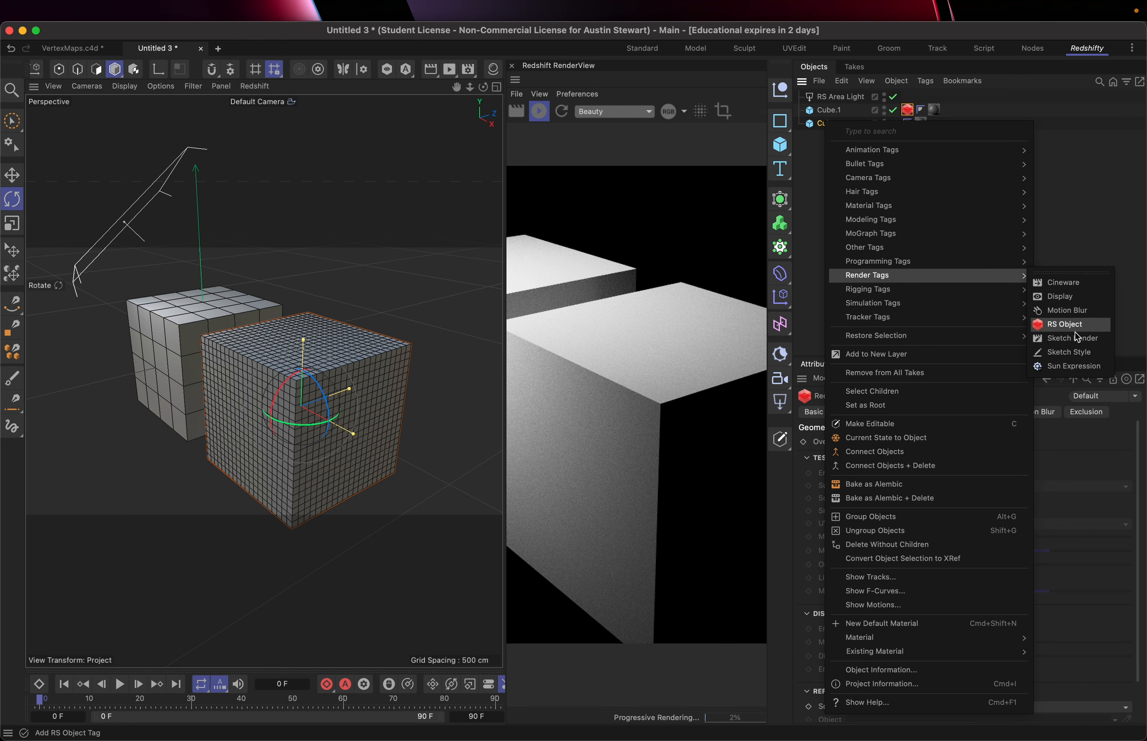
left_click(1073, 326)
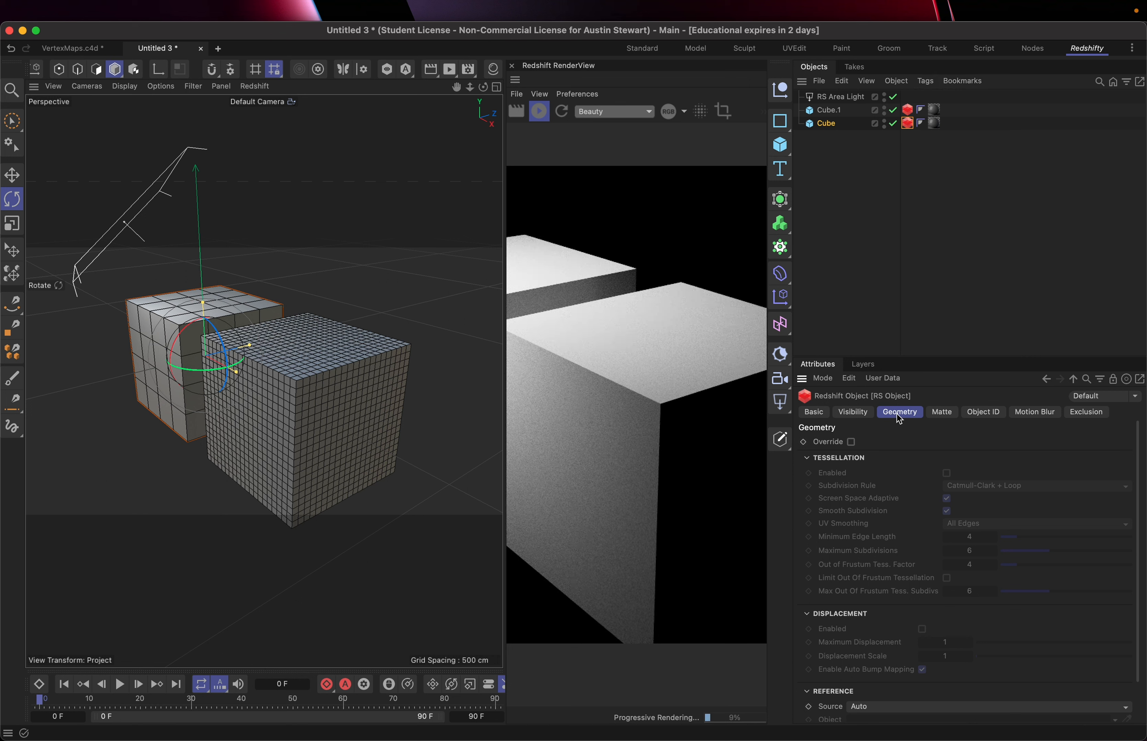
left_click(851, 442)
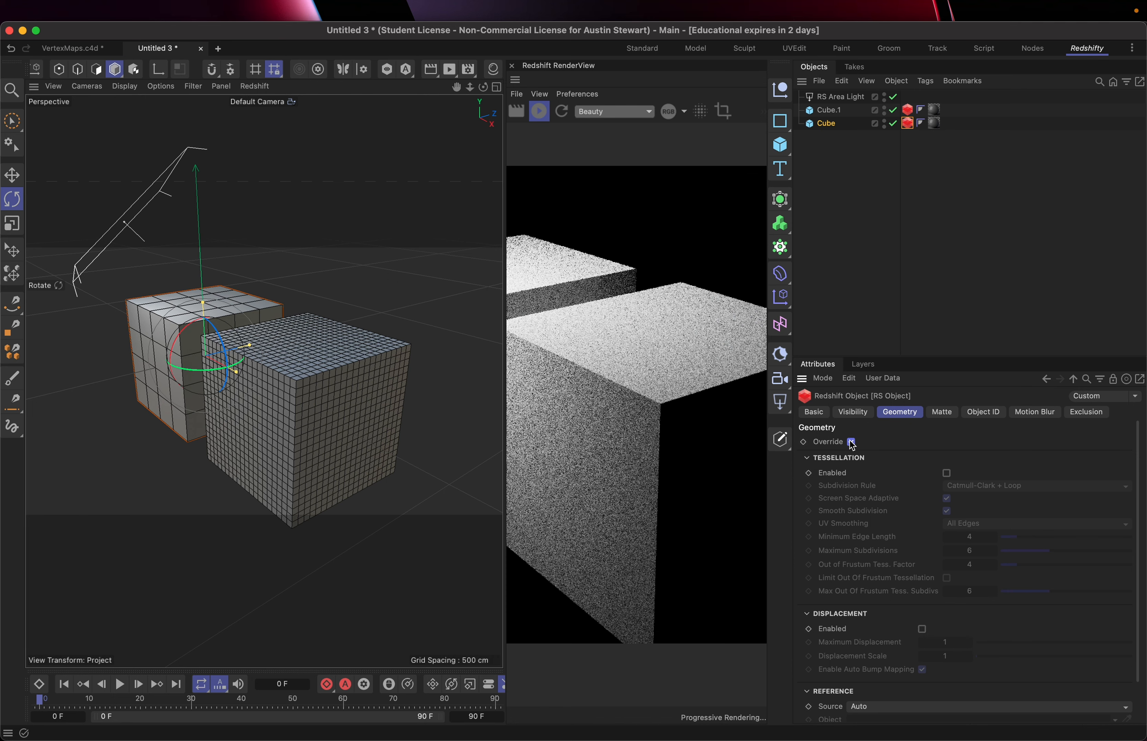
Enable Tessellation and Displacement in the geometry settings of Cube's RS Object tag
left_click(947, 474)
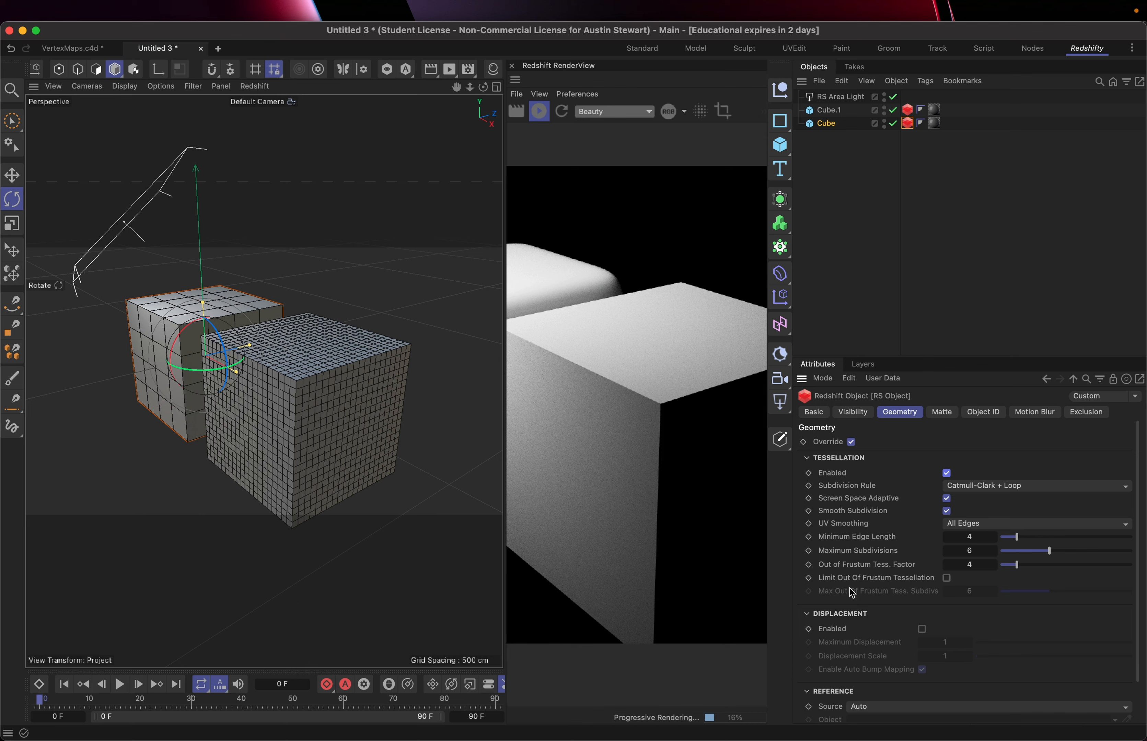
left_click(922, 629)
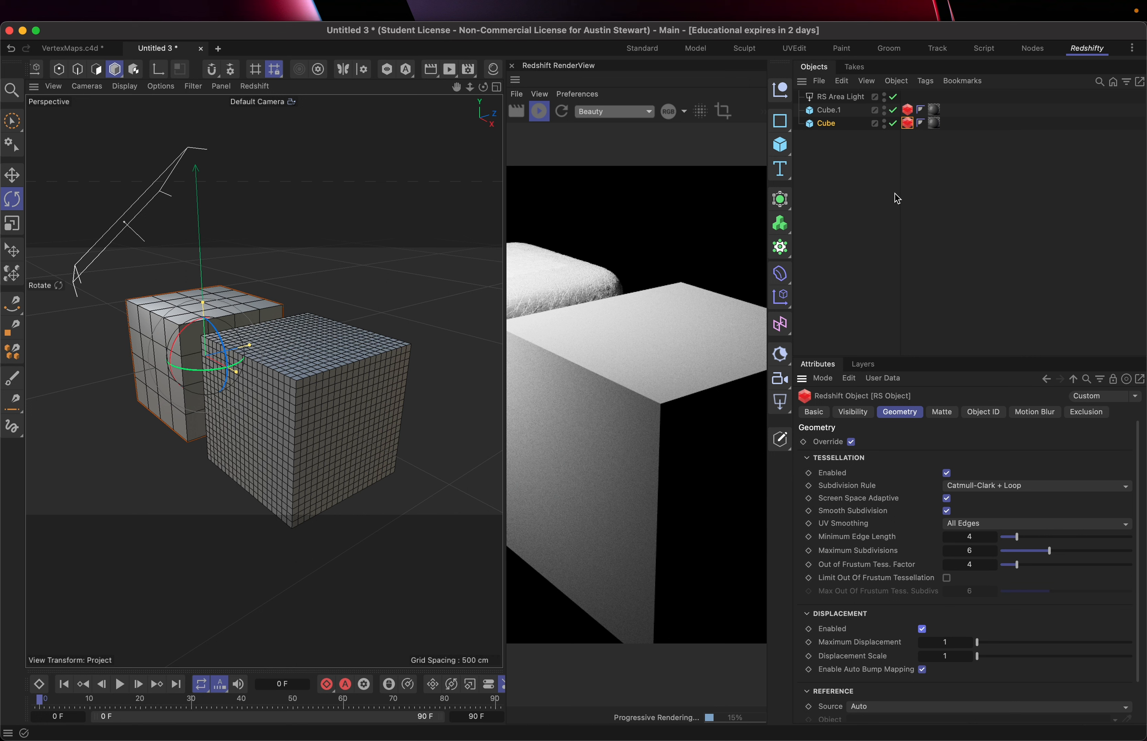
Turn on the Geometry Override in Cube.1's RS Object tag and enable its Tessellation and Displacement
left_click(911, 113)
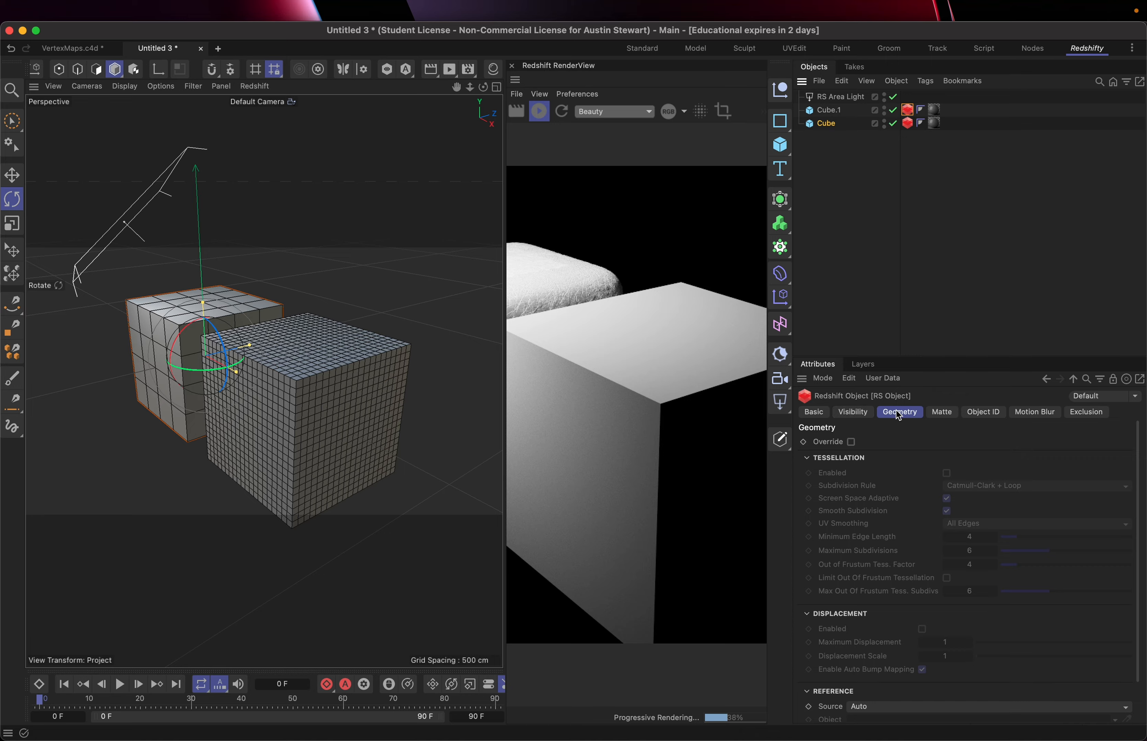
left_click(851, 442)
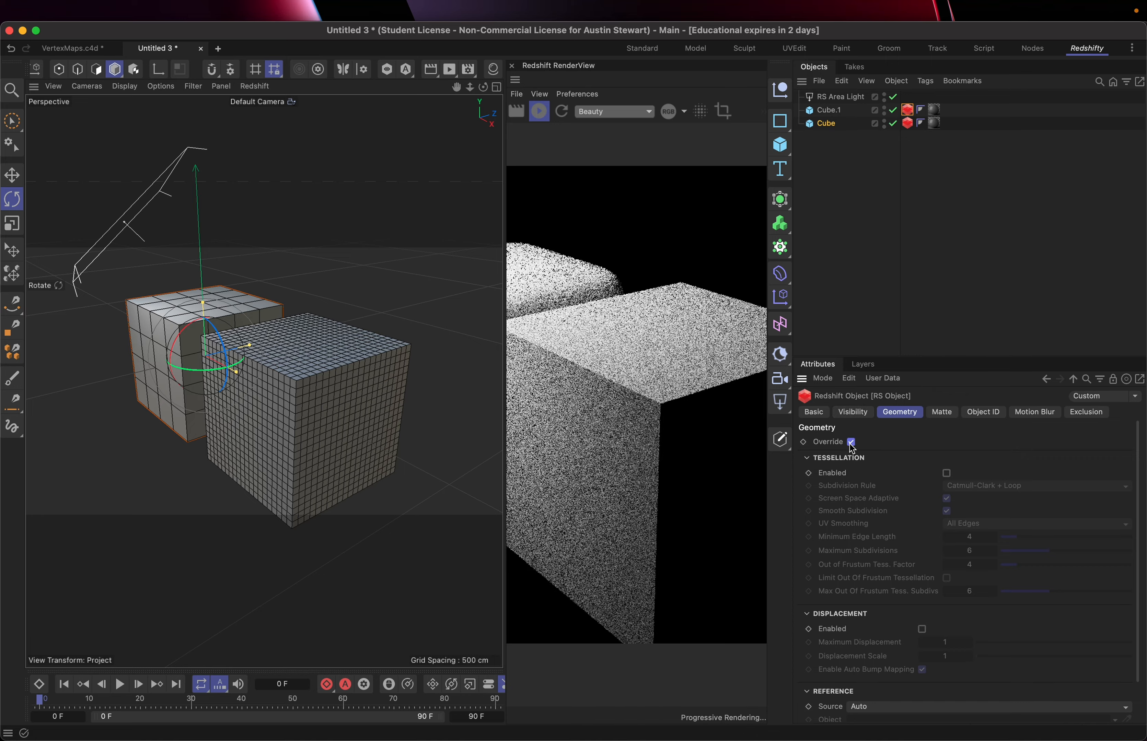
left_click(946, 474)
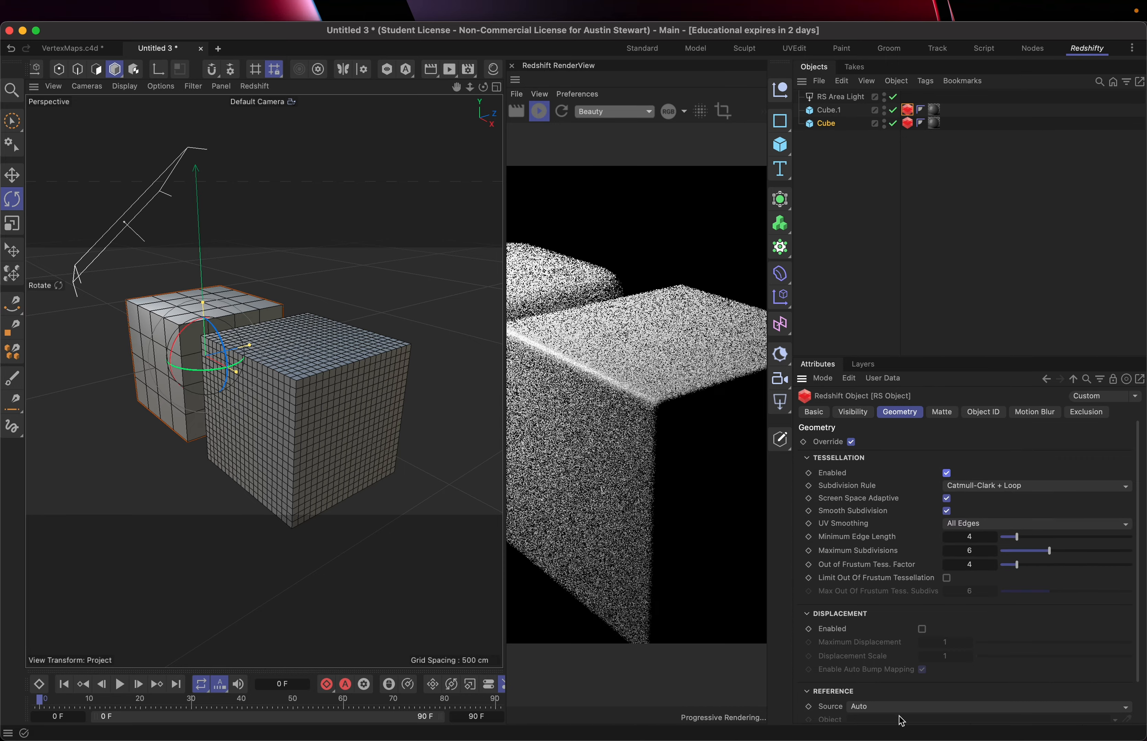
left_click(922, 629)
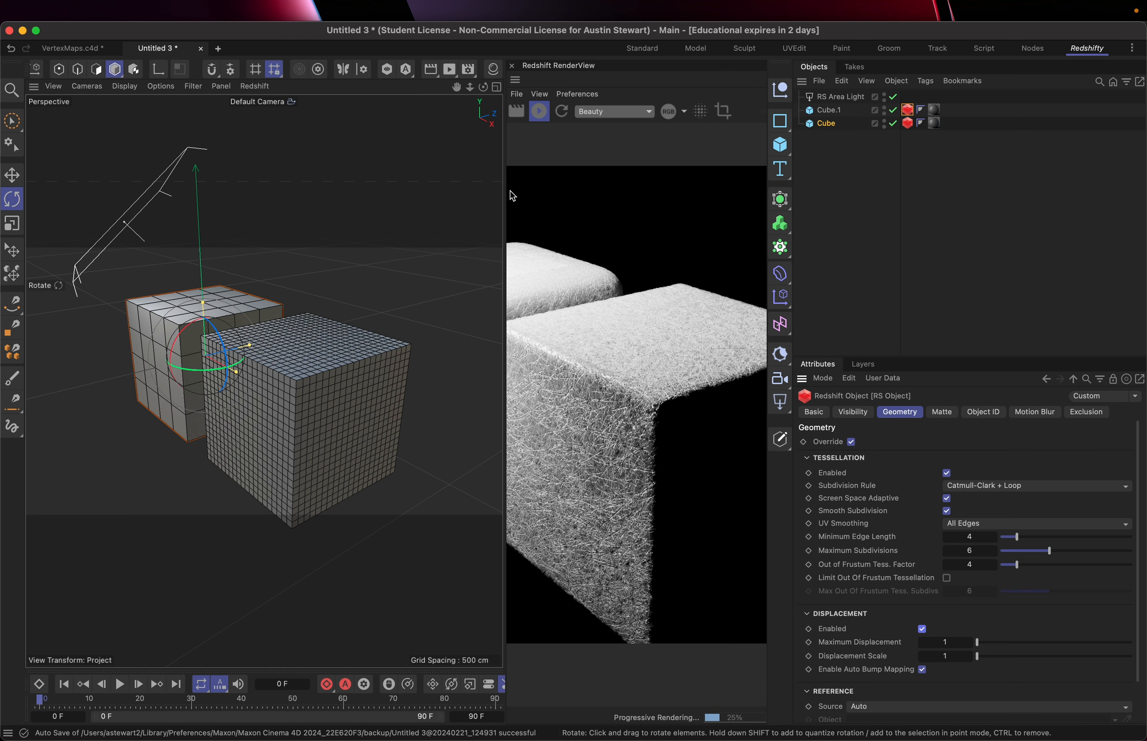
Widen the Redshift RenderView and bring the camera closer to the two cubes
left_click_drag(505, 191, 219, 211)
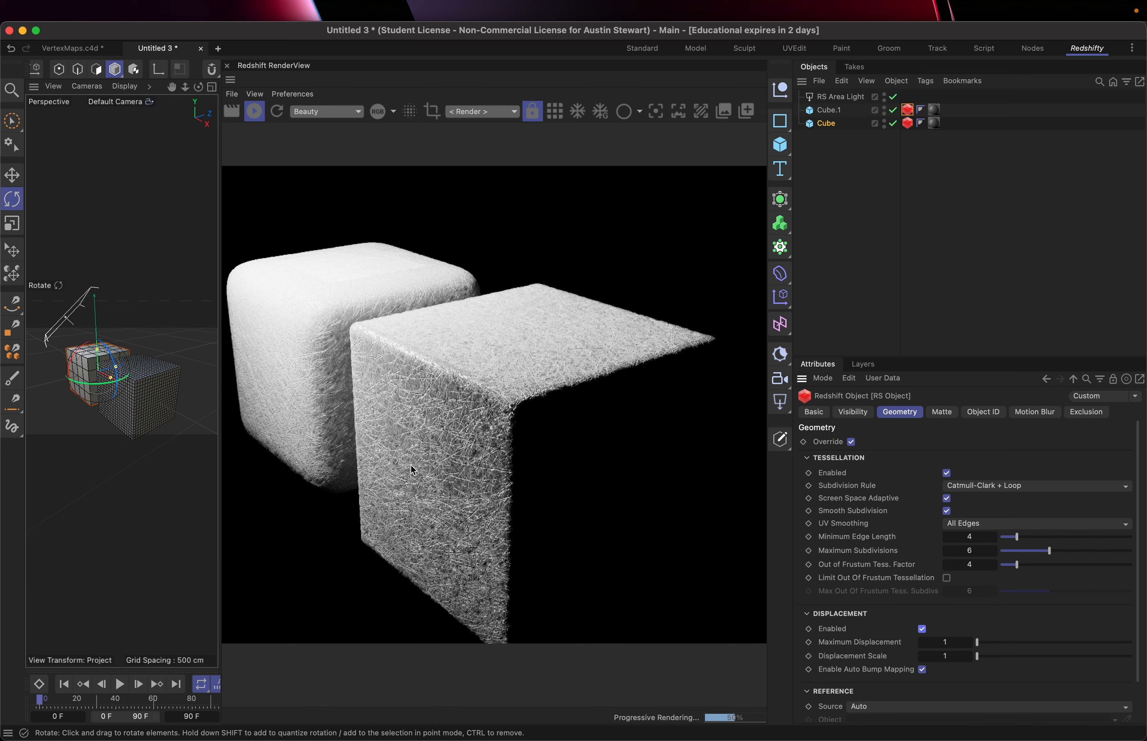
scroll(144, 401, "up", 5)
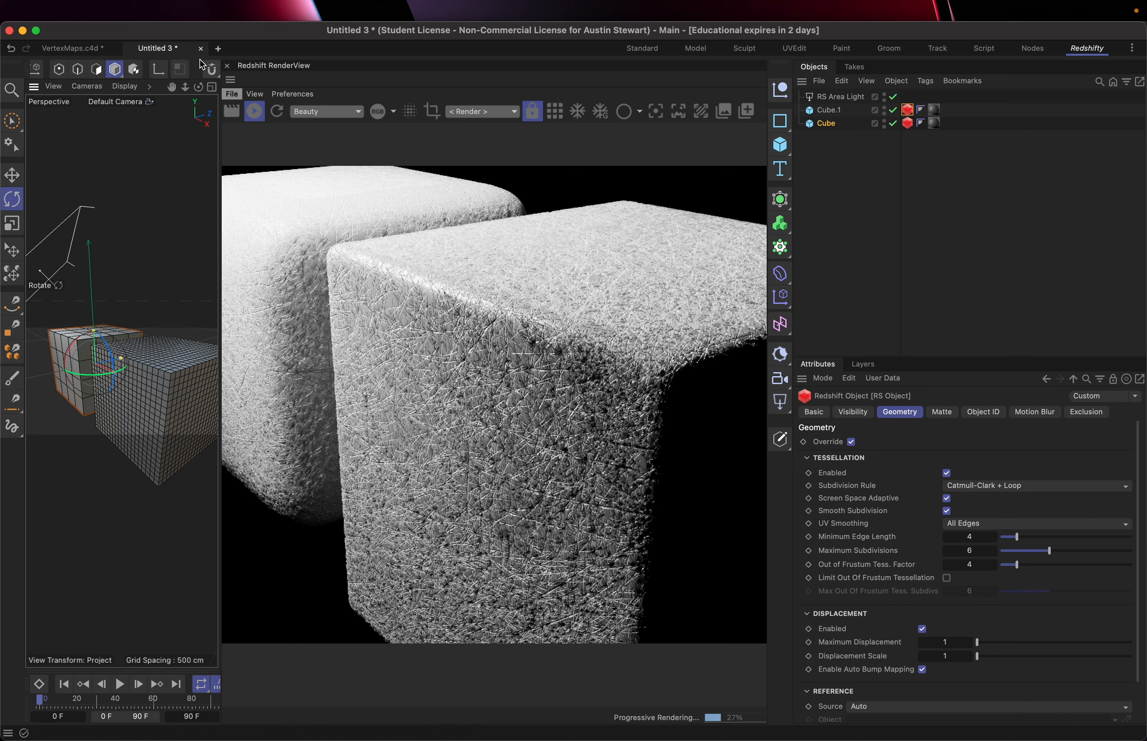
Open the Mat material in the Node Editor, select its Displacement node and keep the render uncovered
scroll(197, 71, "down", 3)
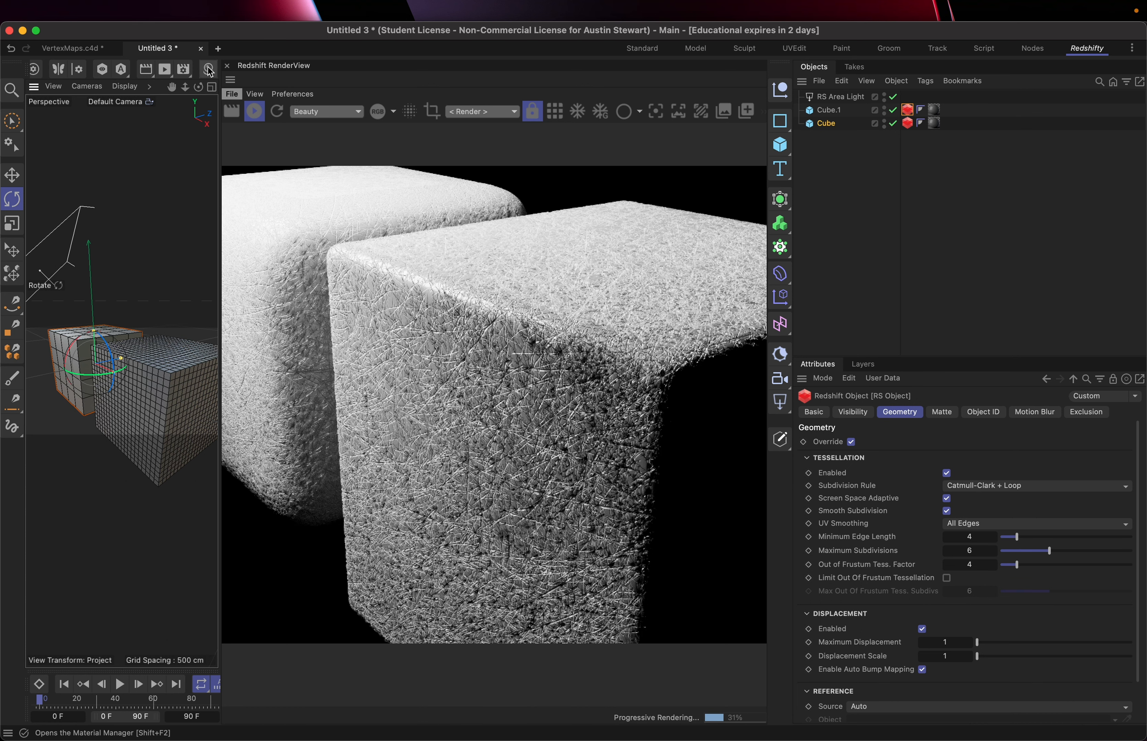
left_click(209, 69)
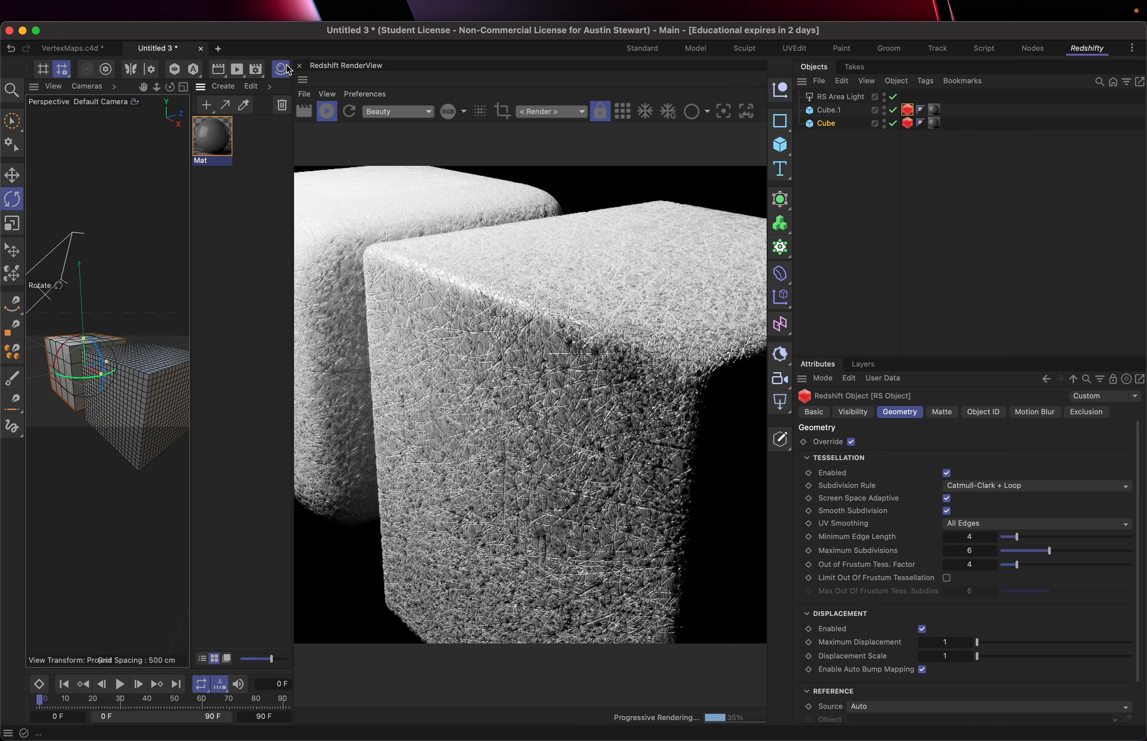
double_click(213, 147)
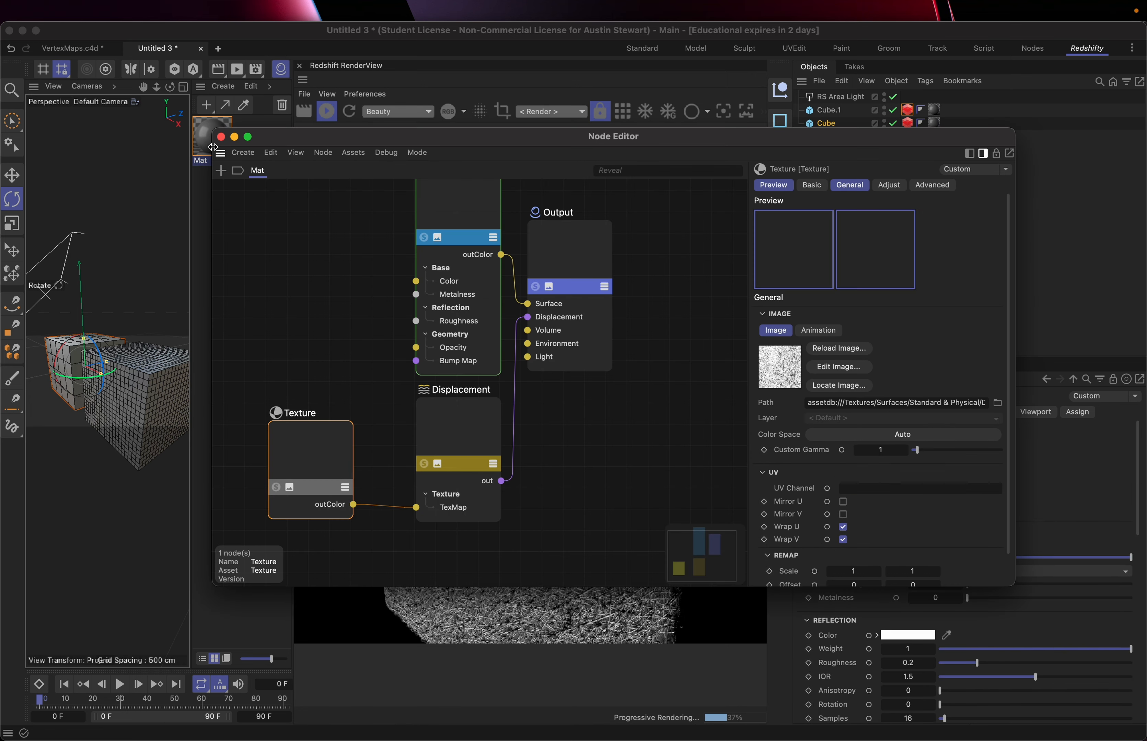
left_click_drag(726, 135, 379, 173)
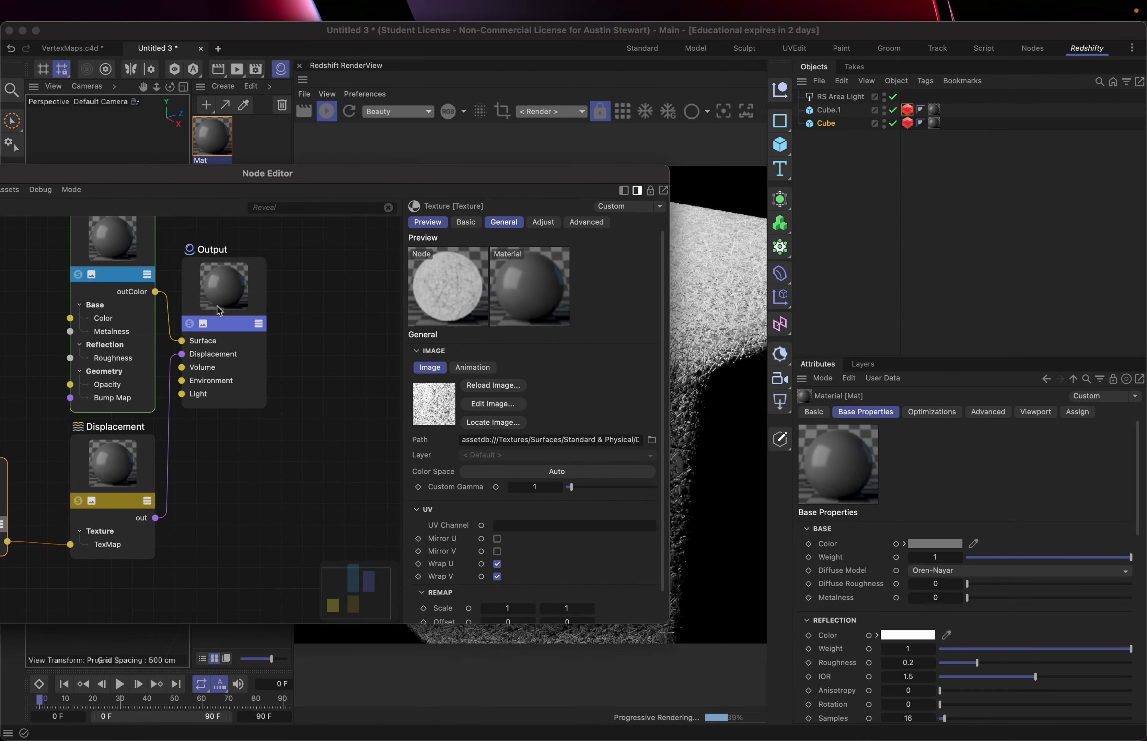
left_click(120, 488)
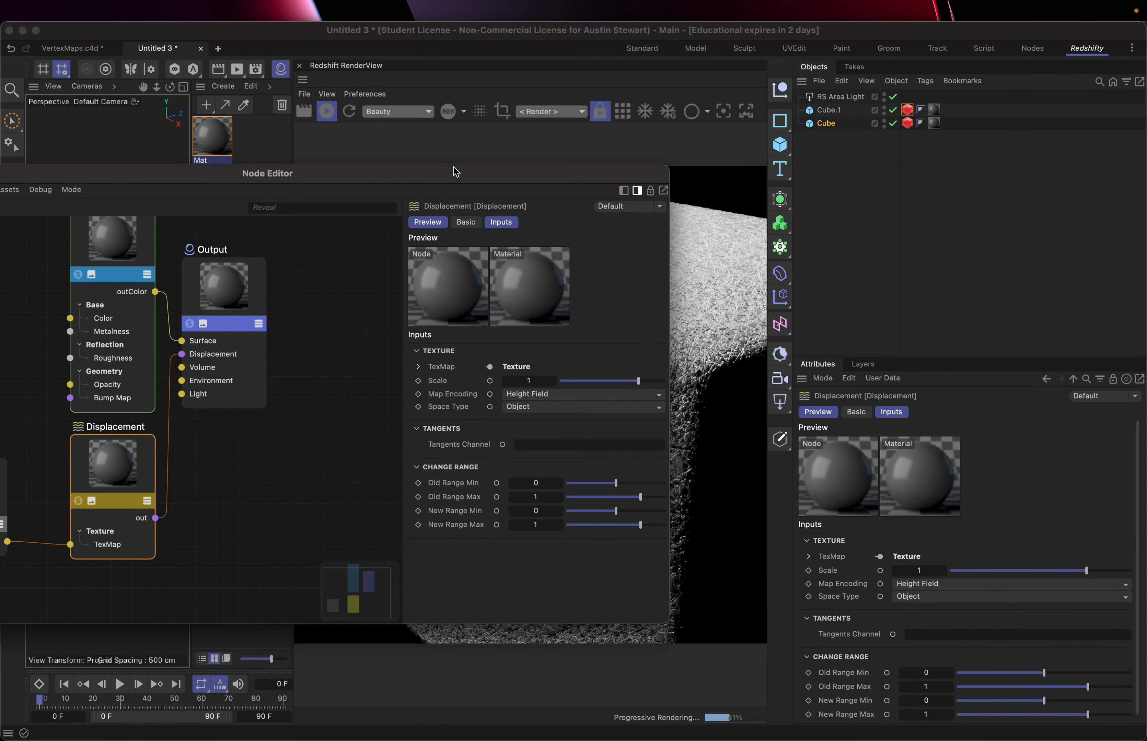
left_click_drag(453, 176, 182, 198)
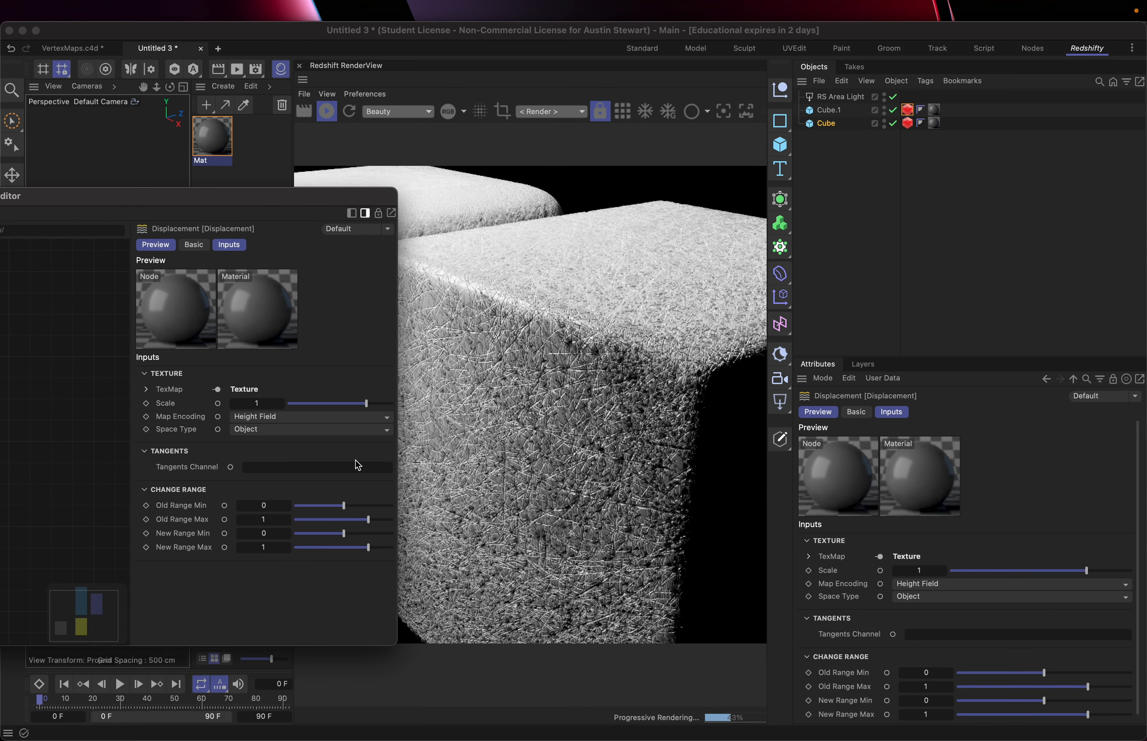
Check the Displacement node's Map Encoding options, try Tangent as the Space Type and return it to Object
left_click(298, 415)
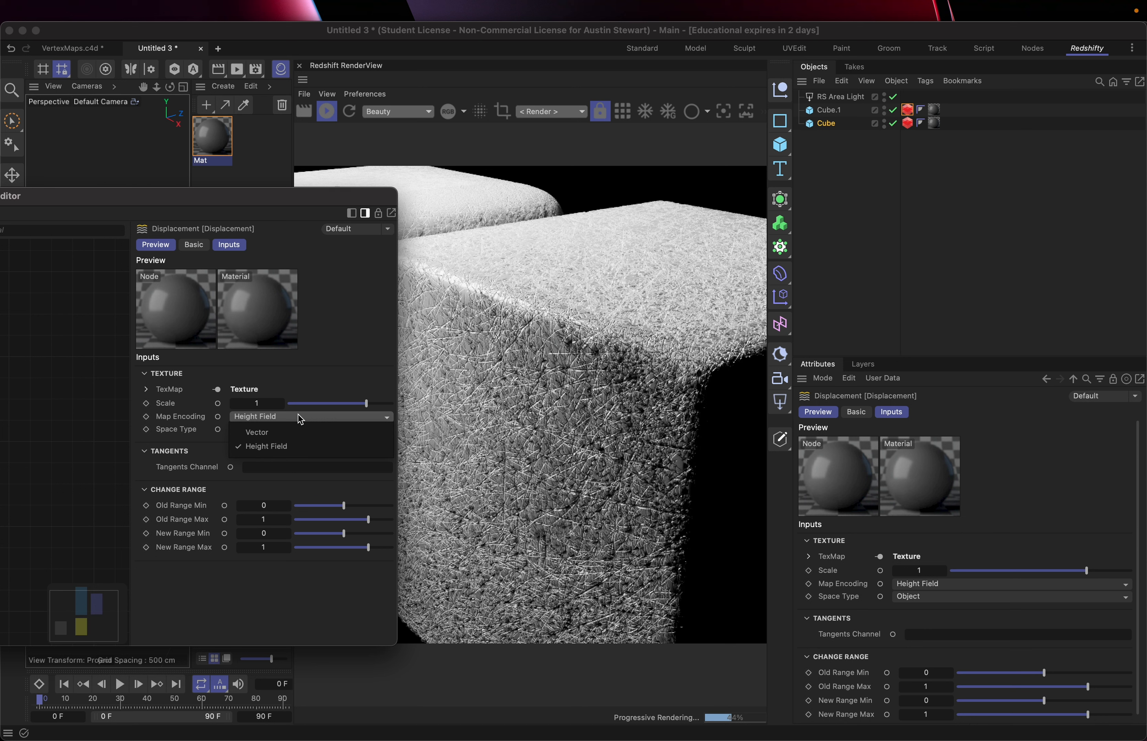
left_click(300, 417)
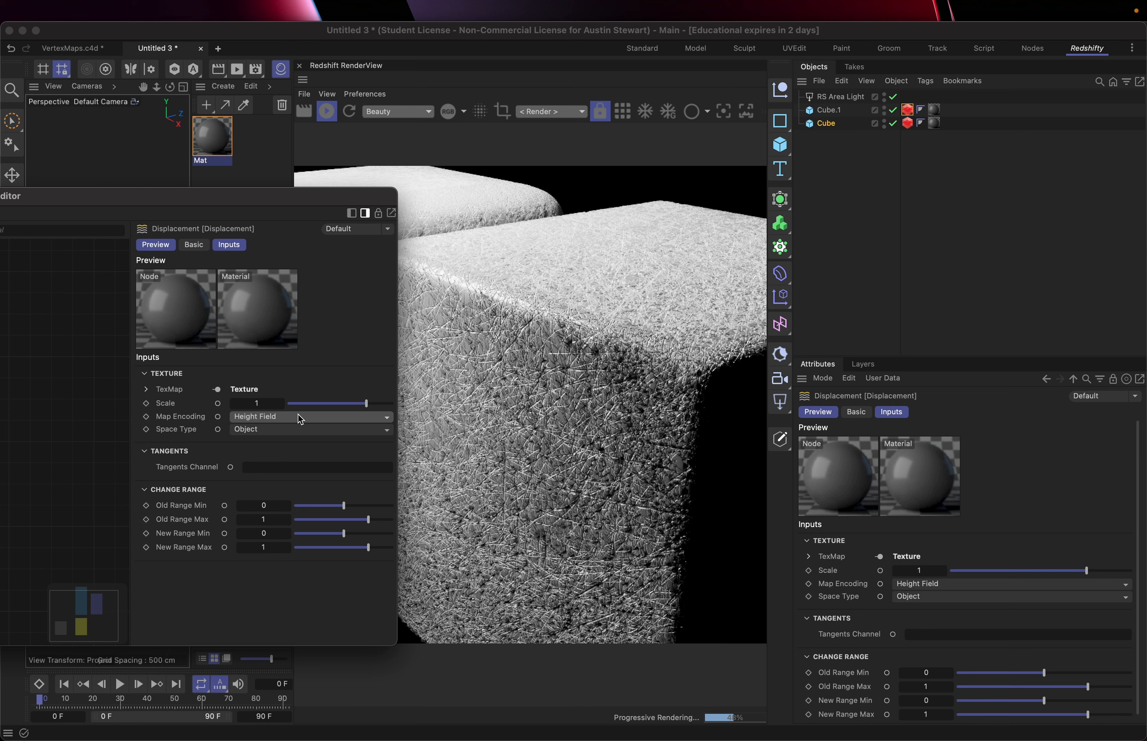
left_click(292, 430)
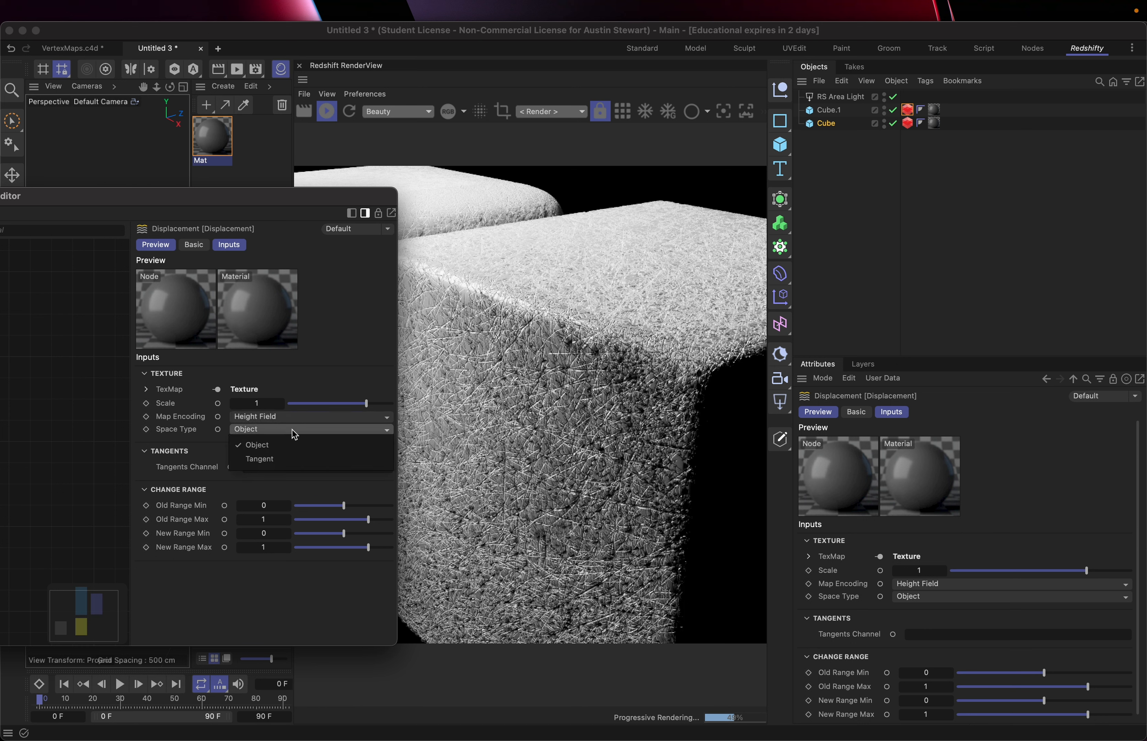
left_click(287, 457)
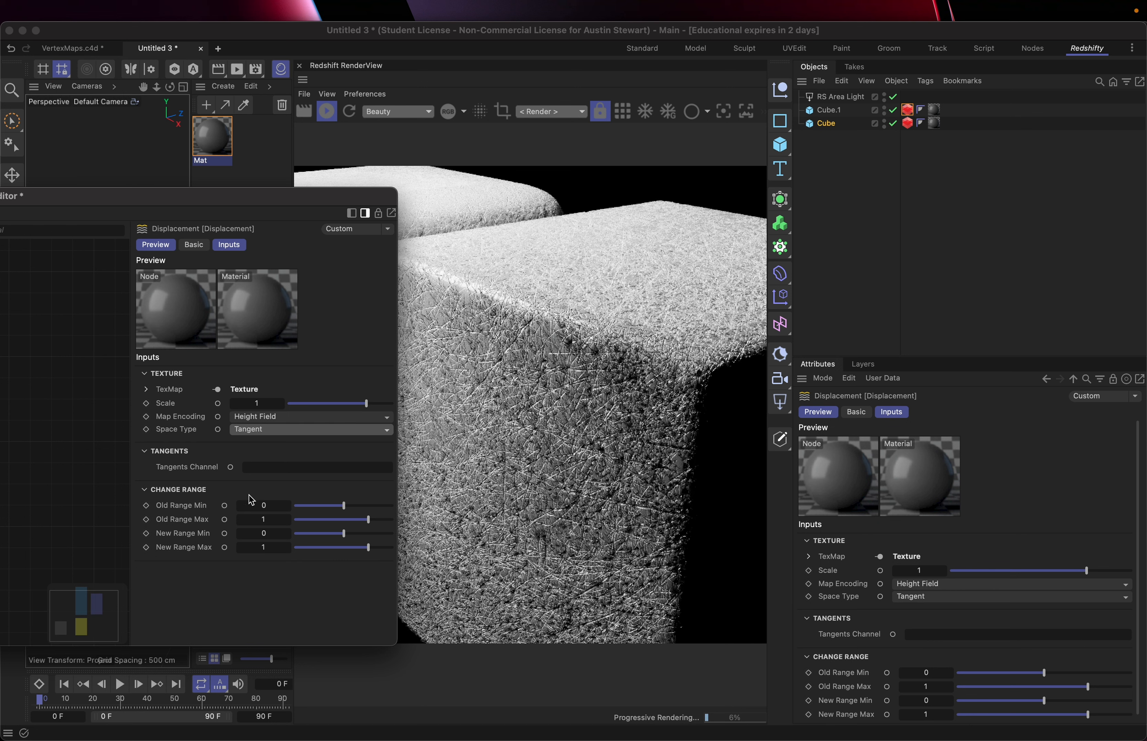
left_click(315, 427)
left_click(309, 442)
Raise the Displacement node's texture Scale to 2 and then to 5
left_click(366, 401)
left_click_drag(368, 406, 446, 414)
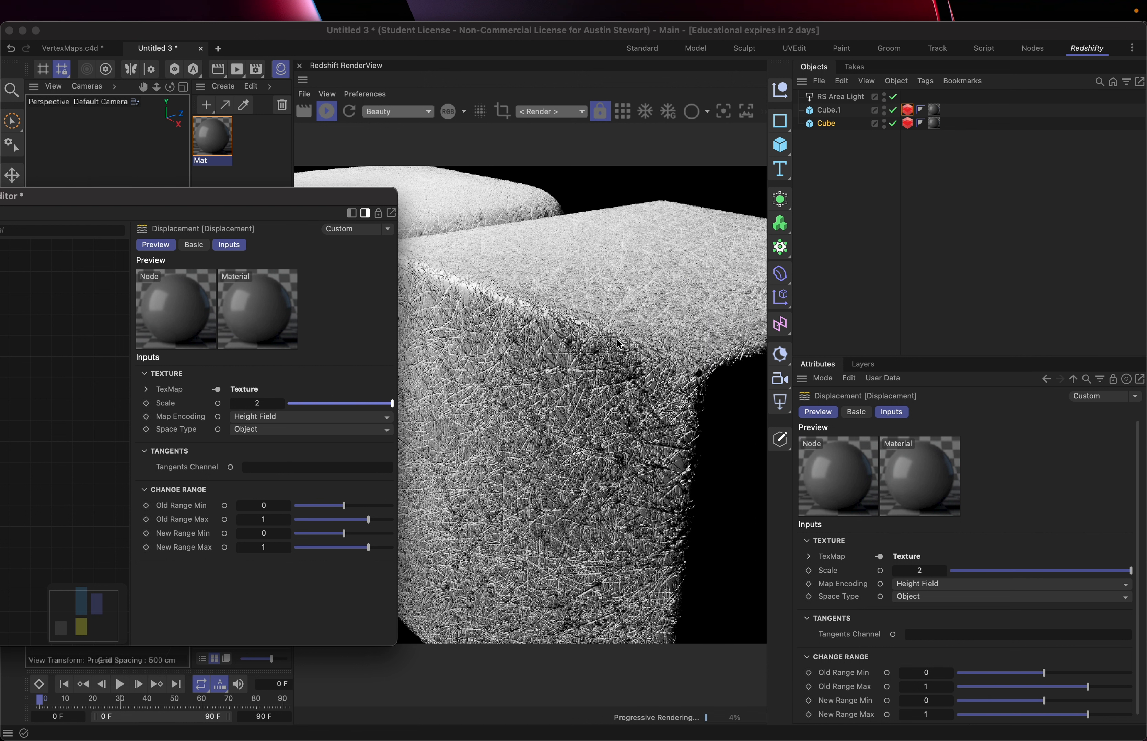
left_click(260, 403)
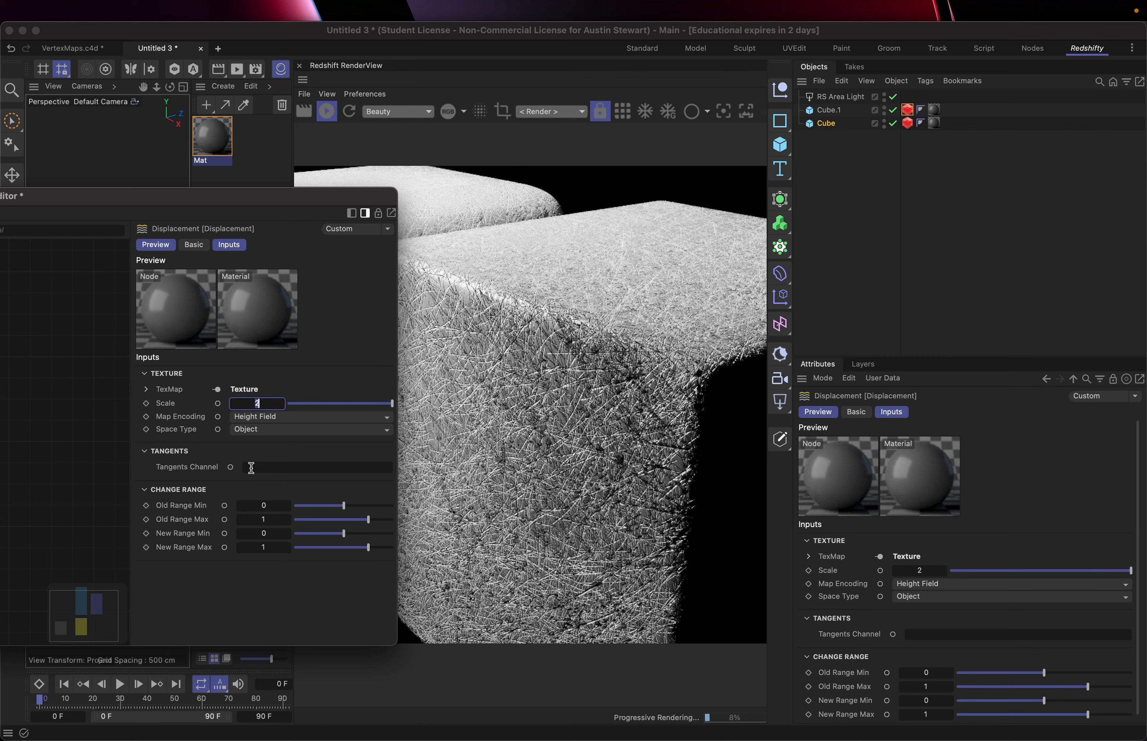
type("5")
key("Return")
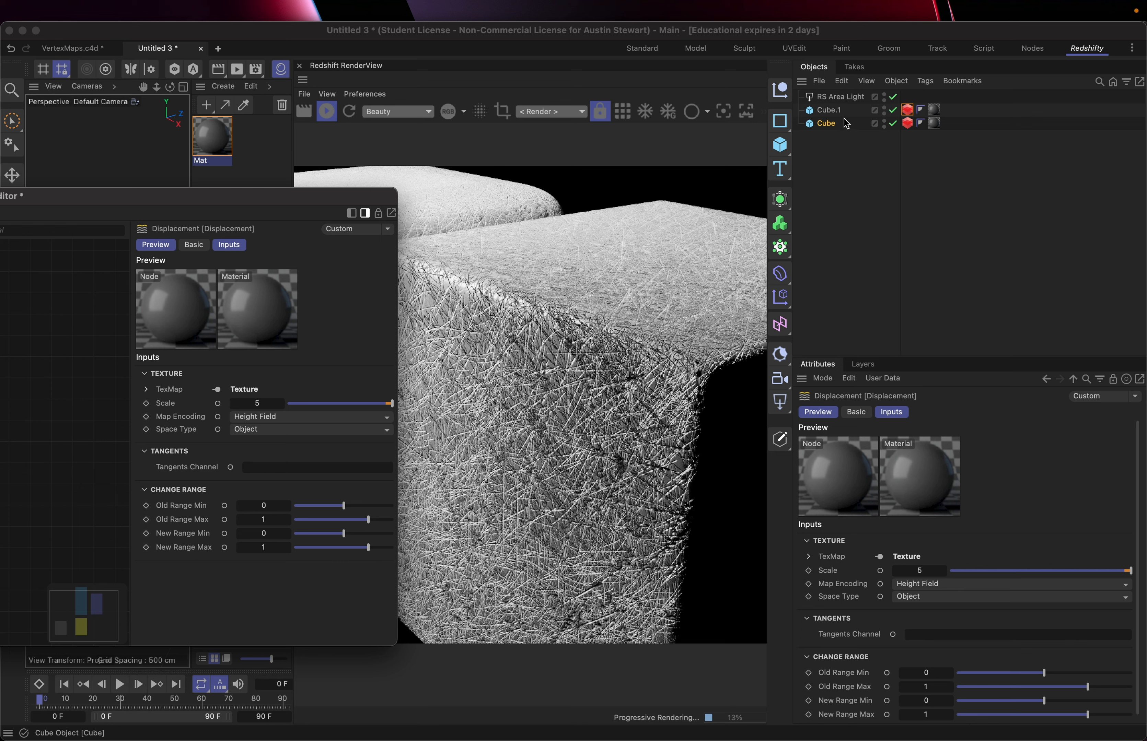
Set the Maximum Displacement in Cube.1's RS Object tag to 5
left_click(827, 112)
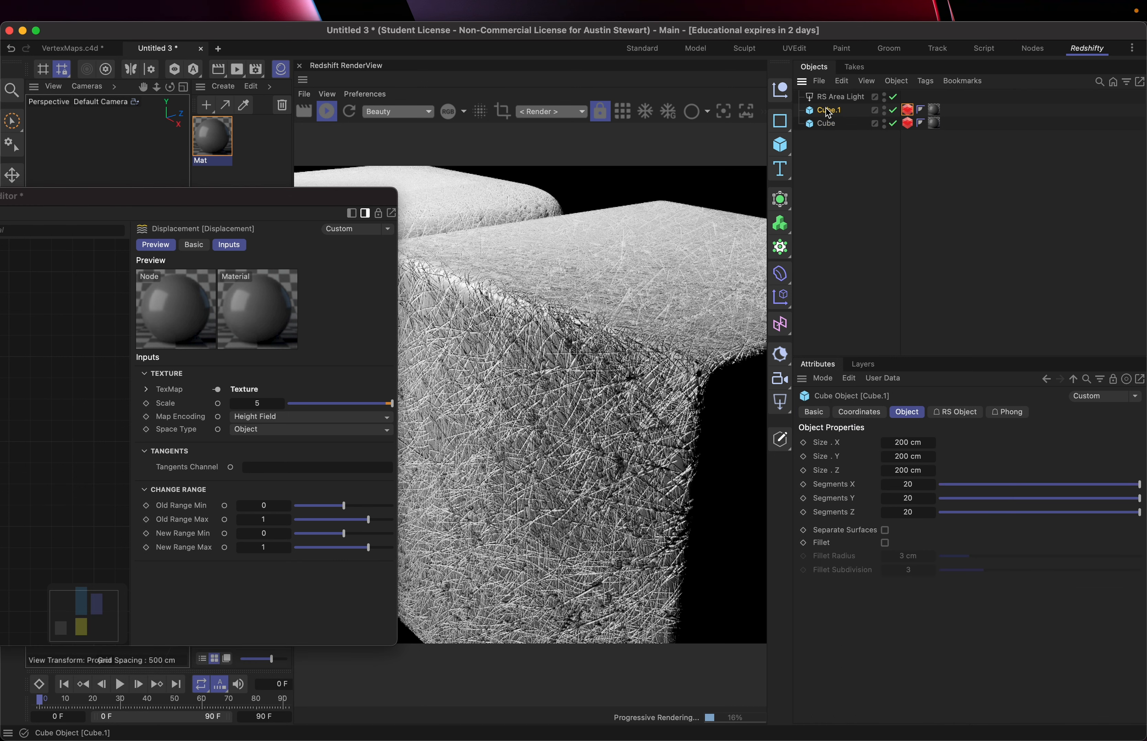
left_click(906, 111)
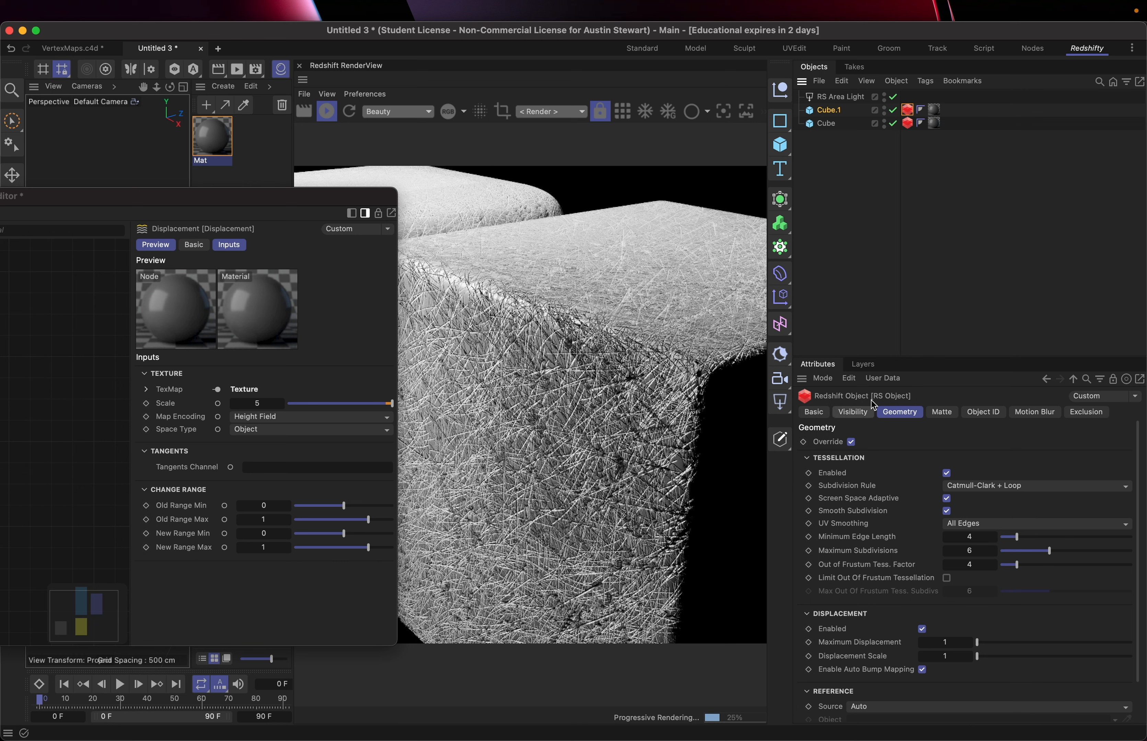
scroll(891, 564, "down", 2)
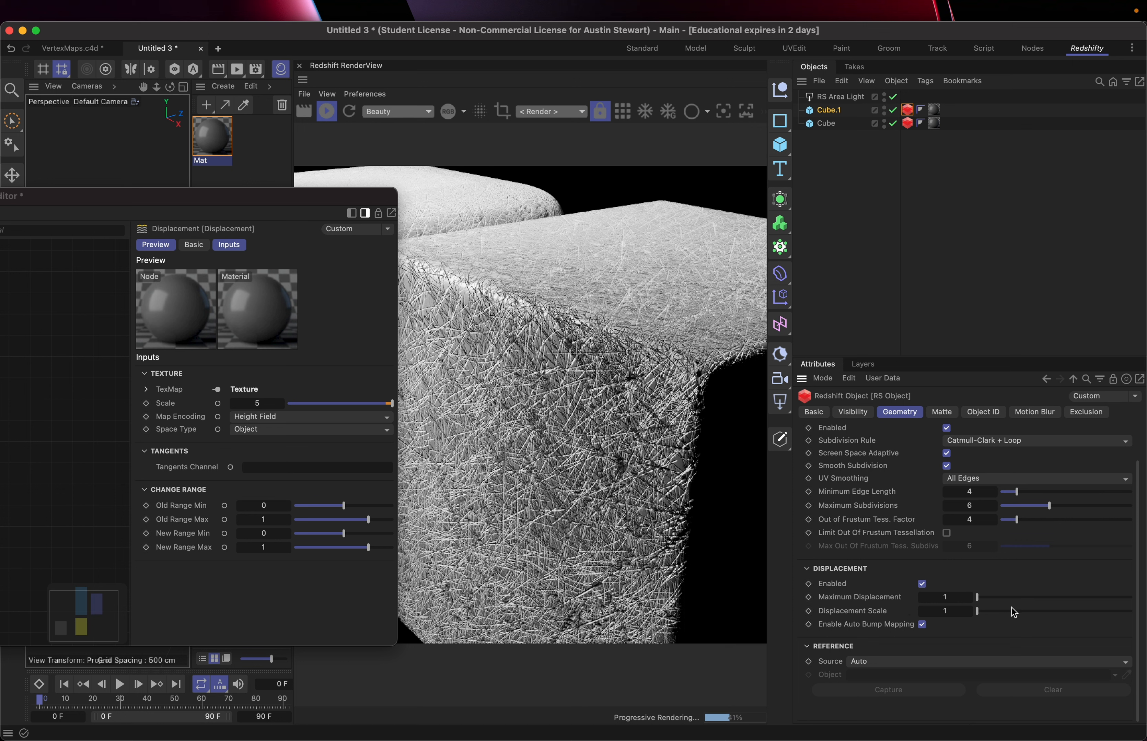
left_click(959, 600)
type("5")
key("Return")
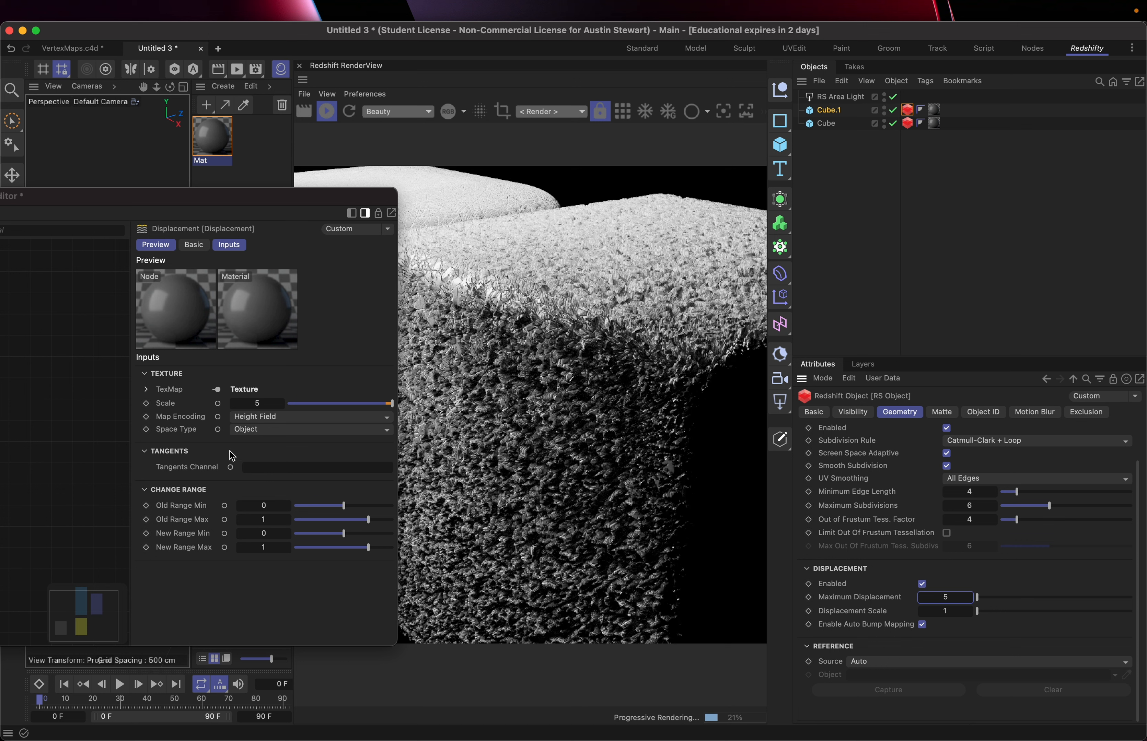
Set the Displacement node's Scale to 2 and Cube.1's Maximum Displacement to 2
left_click(259, 405)
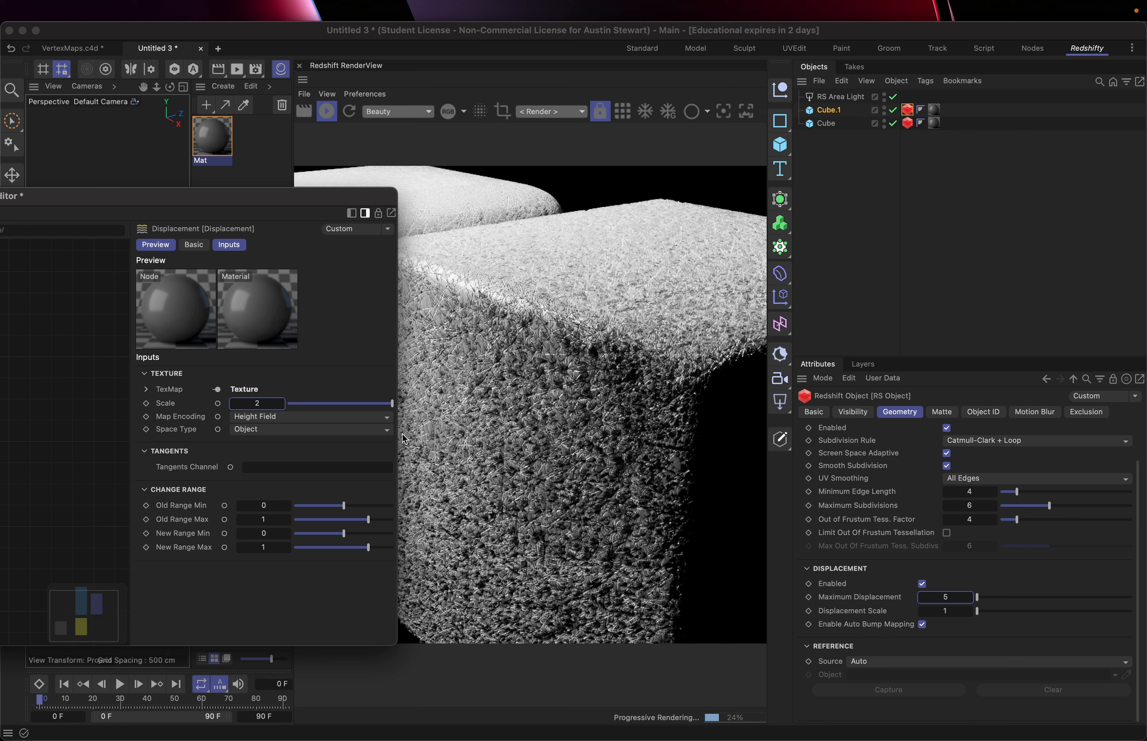
left_click(954, 603)
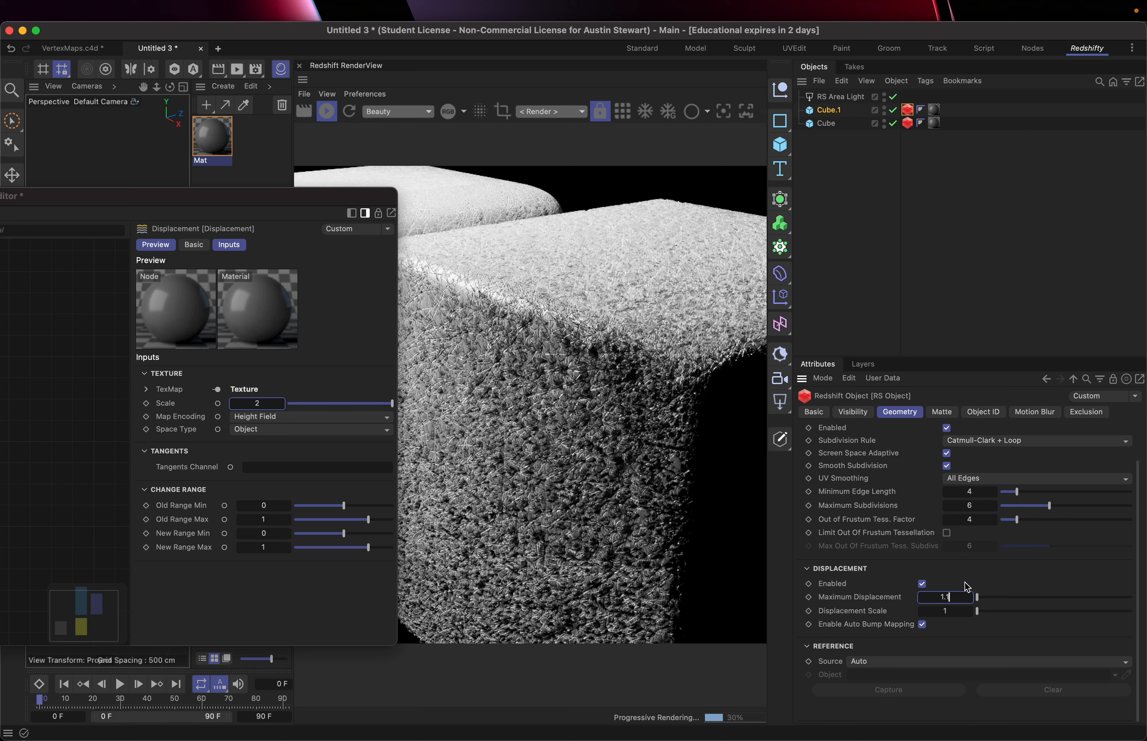
key("BackSpace")
key("BackSpace")
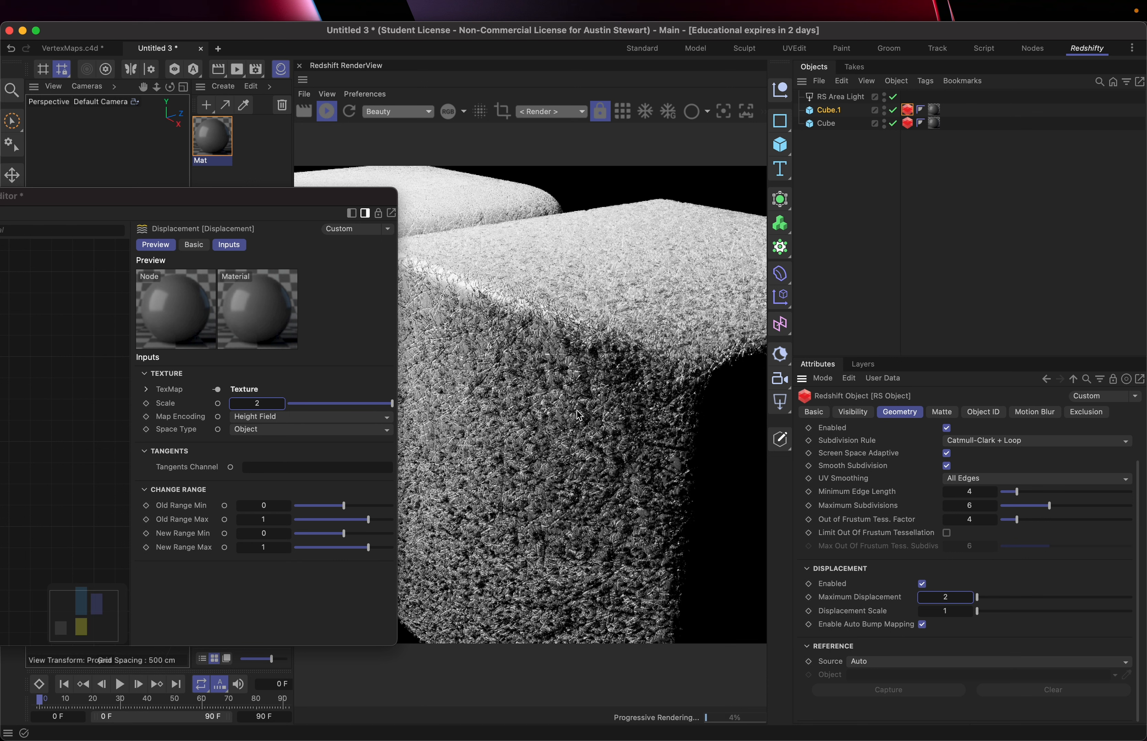
Set the Displacement node's texture Scale to 1.2
left_click(259, 405)
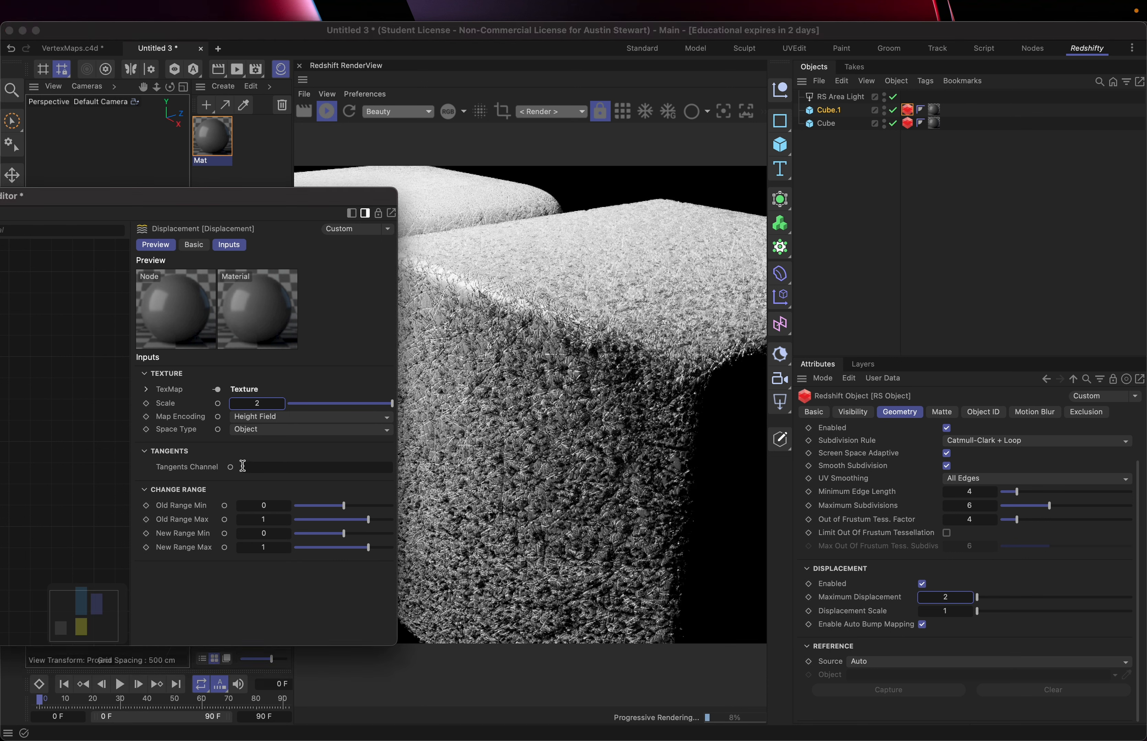
type("1.2")
key("Return")
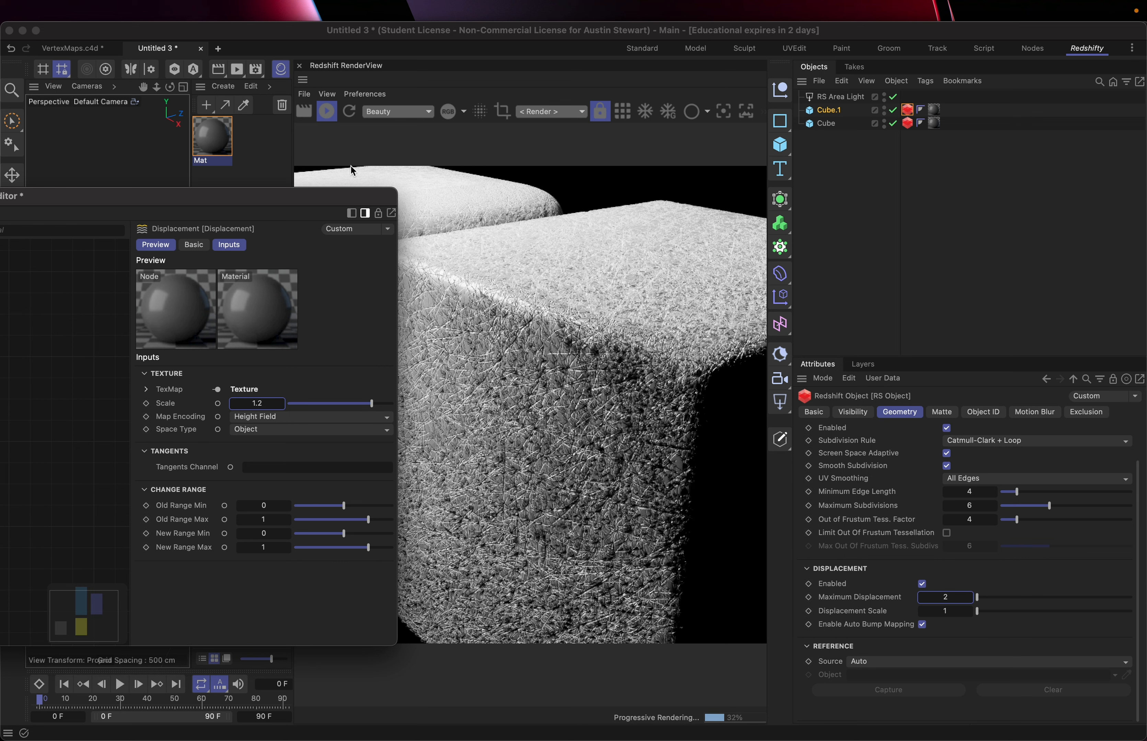
Uncover the render and raise Cube.1's Displacement Scale to about 48.3 and its Maximum Displacement to about 44.7
left_click_drag(296, 192, 150, 287)
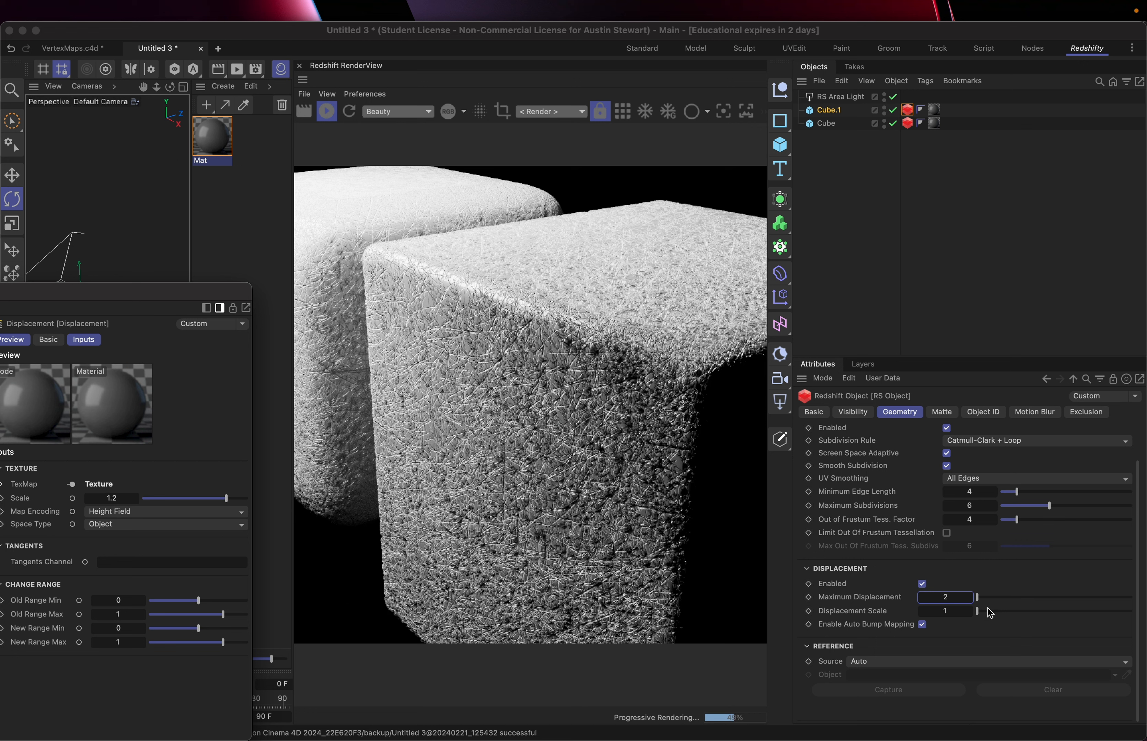
left_click_drag(987, 611, 1002, 615)
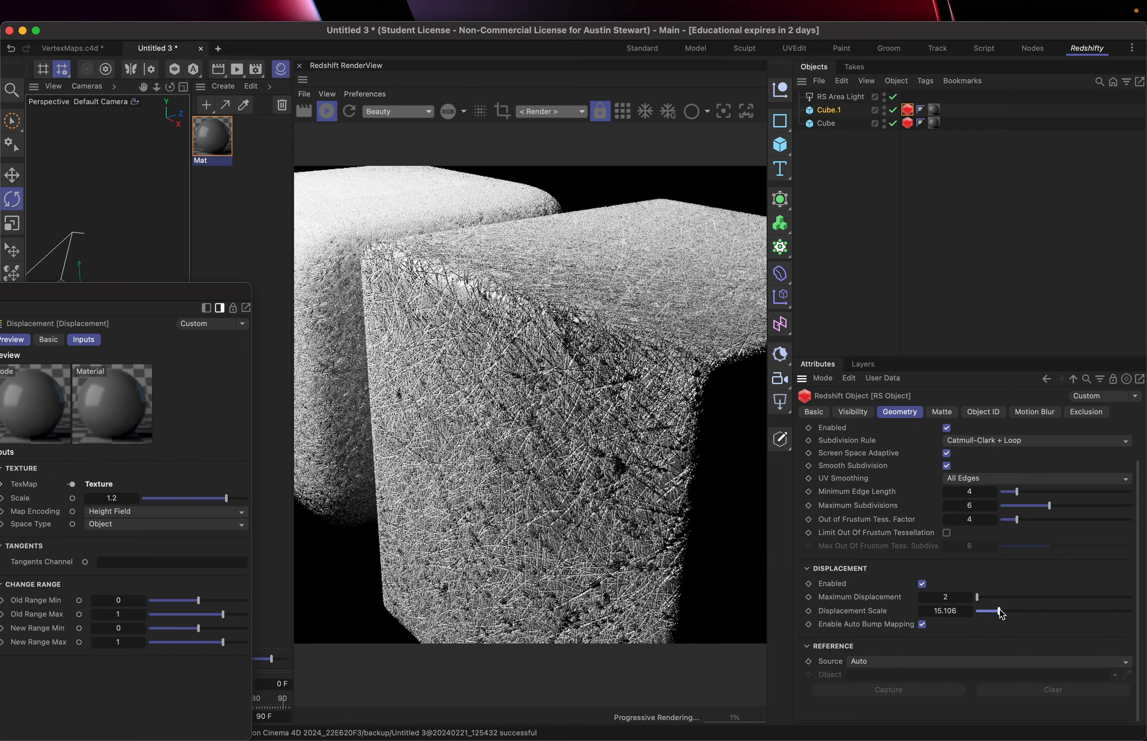
left_click(1022, 611)
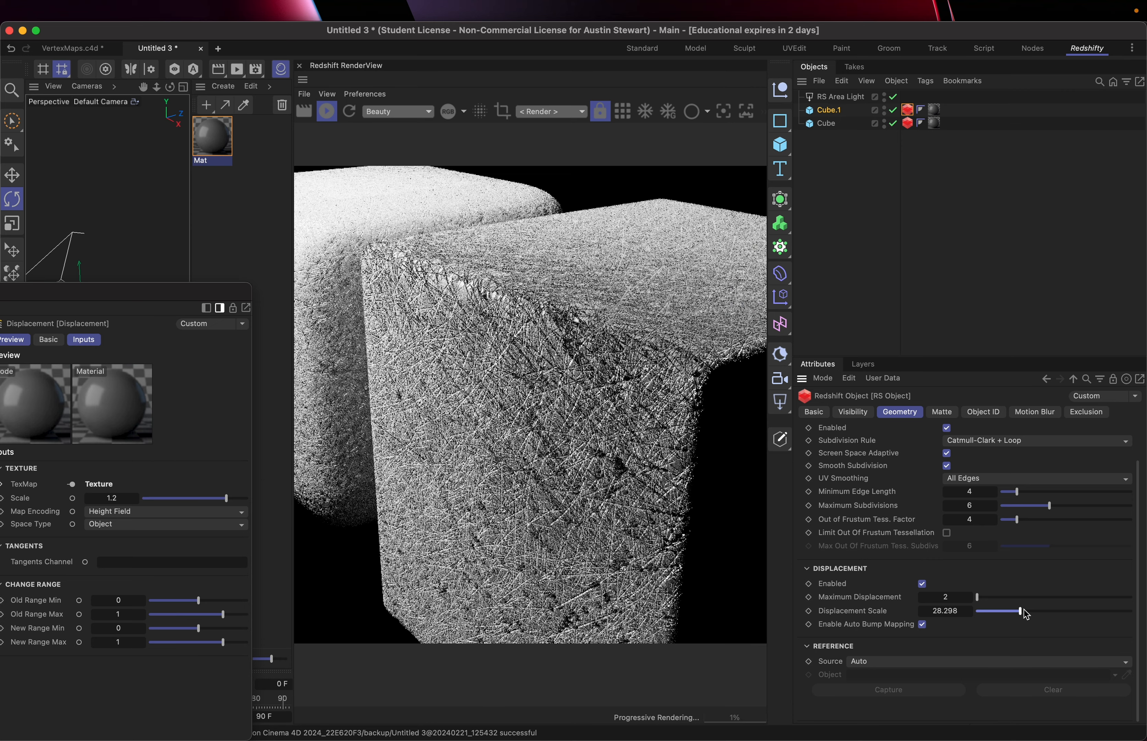
left_click(1054, 613)
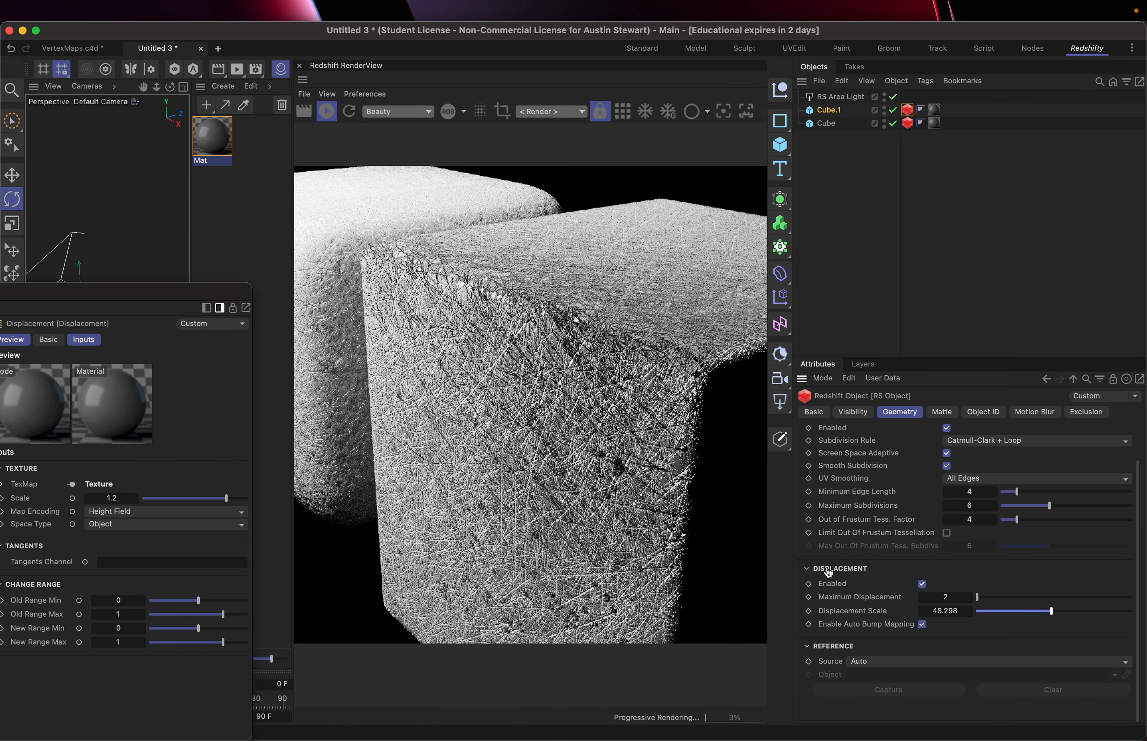
left_click(984, 600)
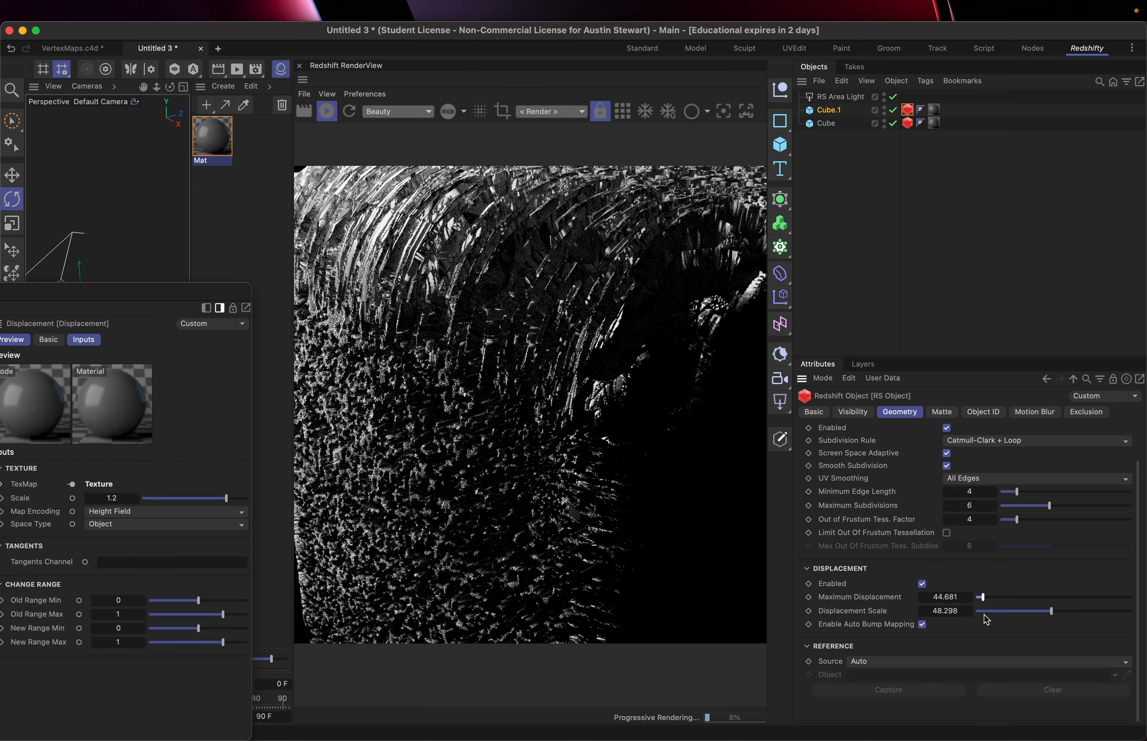
Set both the Maximum Displacement and the Displacement Scale of Cube.1 to 1
left_click_drag(981, 599, 979, 599)
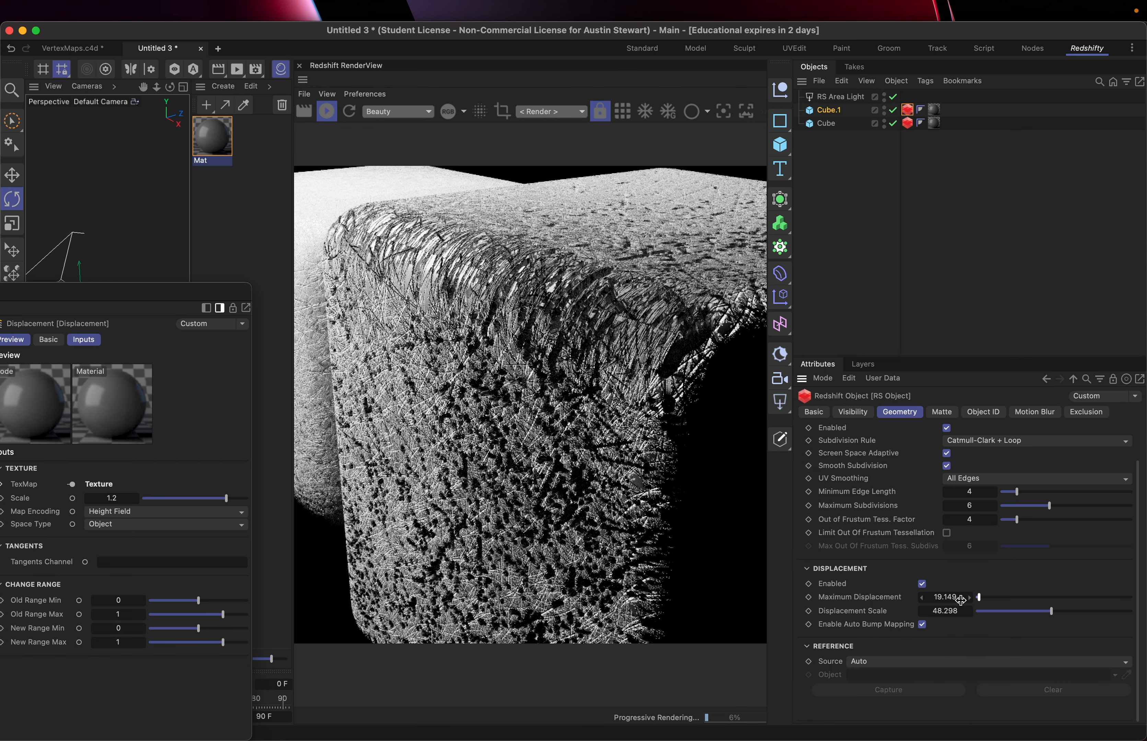
left_click(946, 598)
type("1")
key("Return")
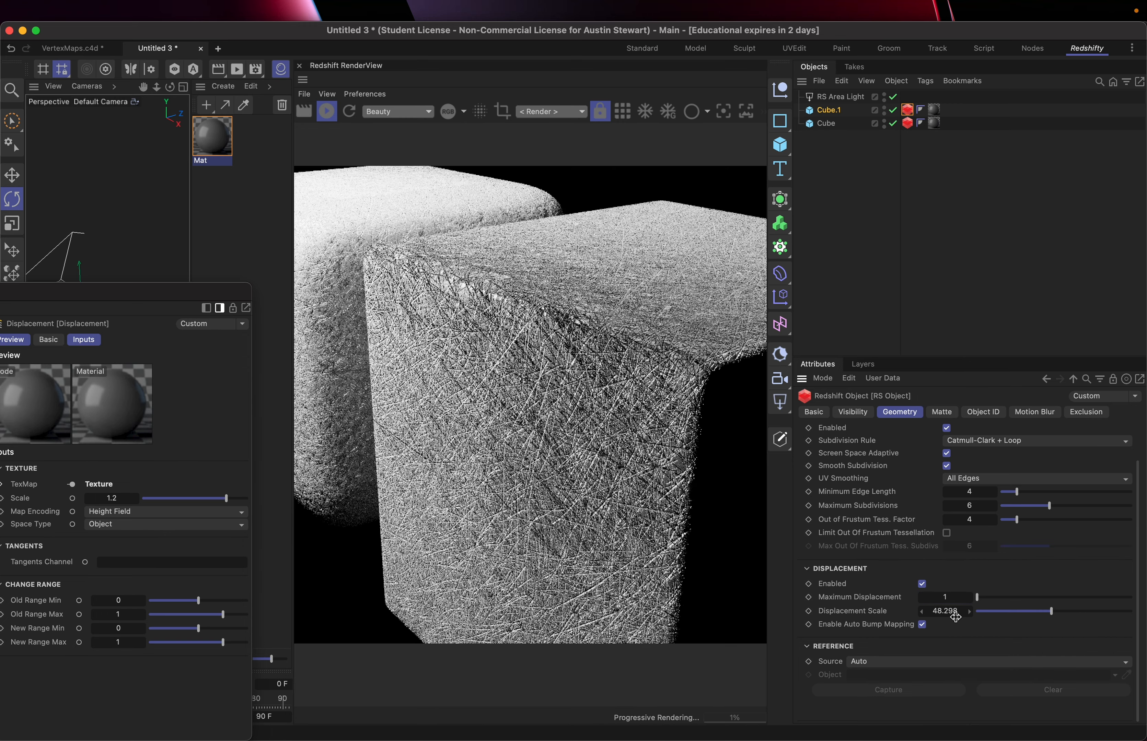
left_click(953, 615)
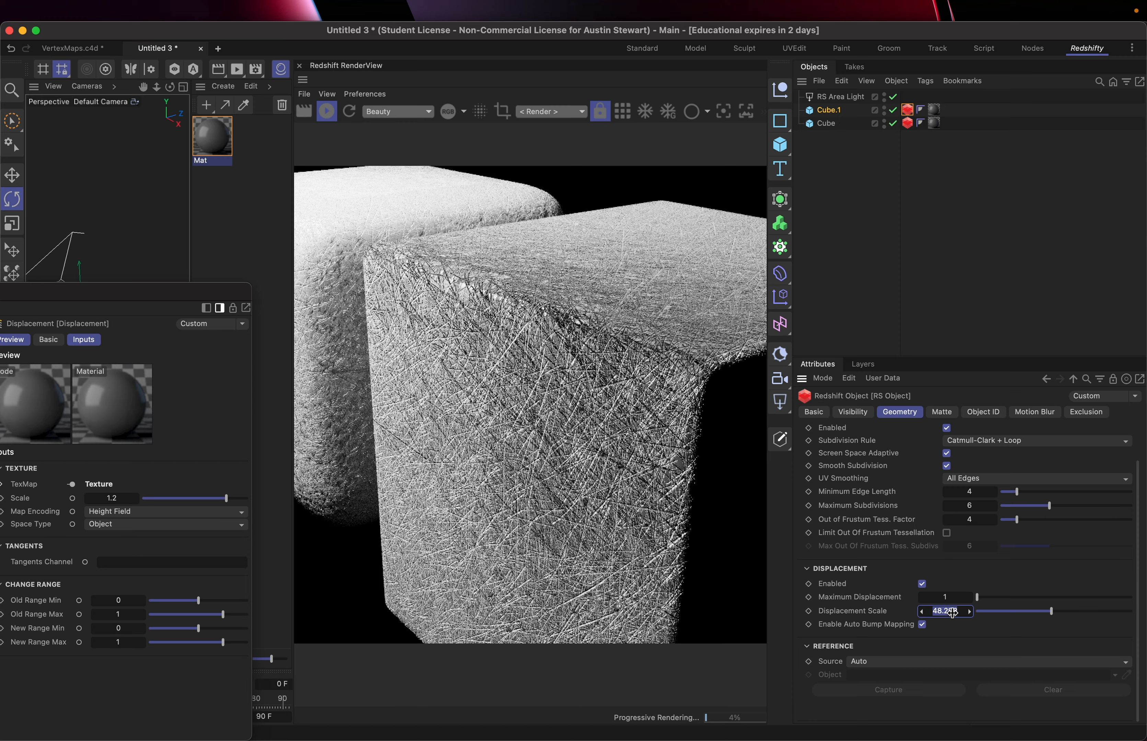
type("1")
key("Return")
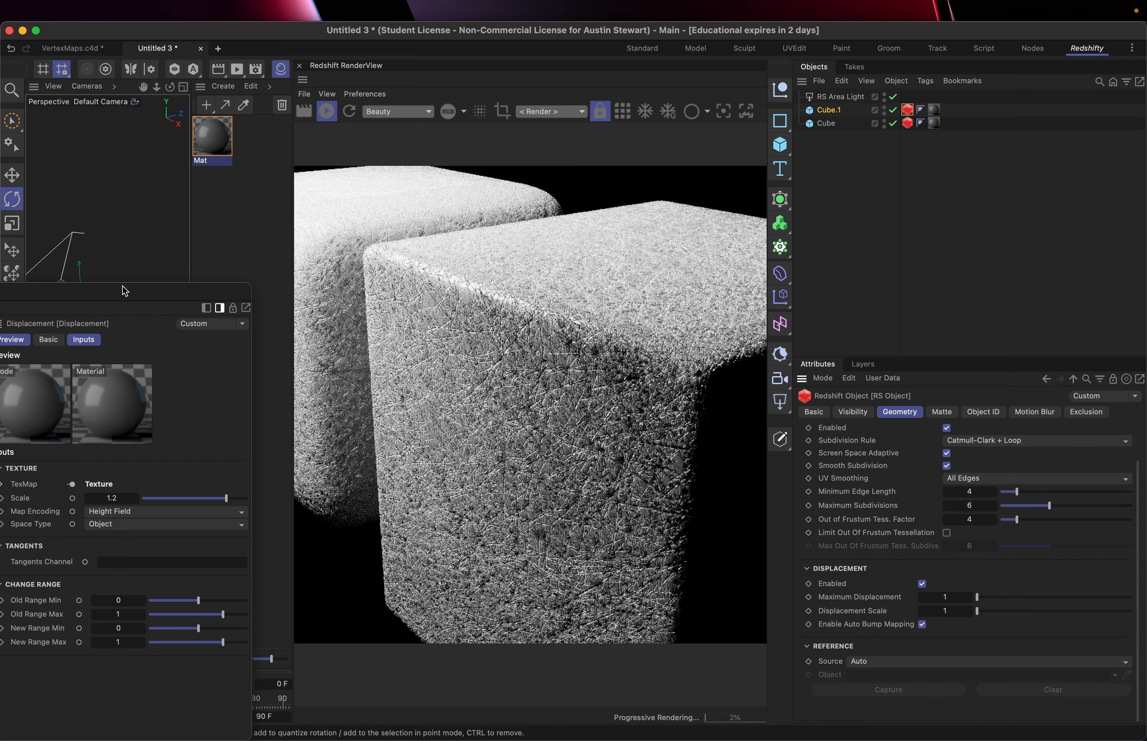
Add a Tiles node to the material, connect its outColor to the Displacement node's TexMap in place of the Texture node, and uncover the render
left_click_drag(124, 291, 867, 134)
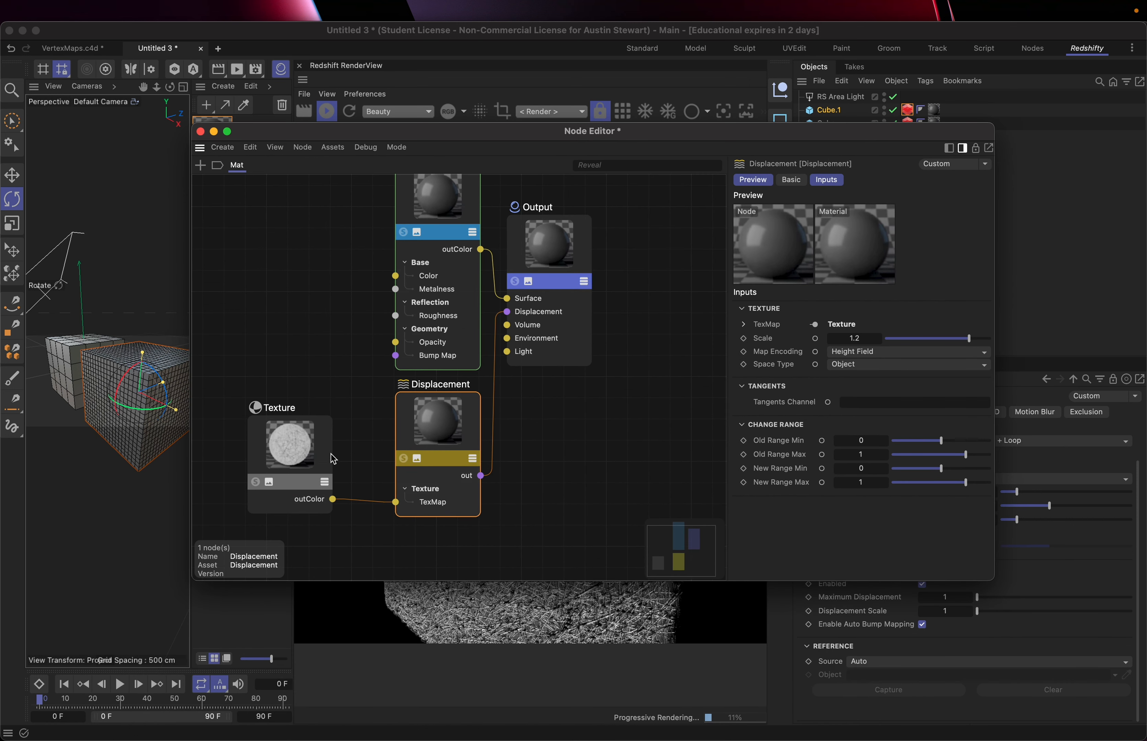
left_click_drag(304, 448, 311, 548)
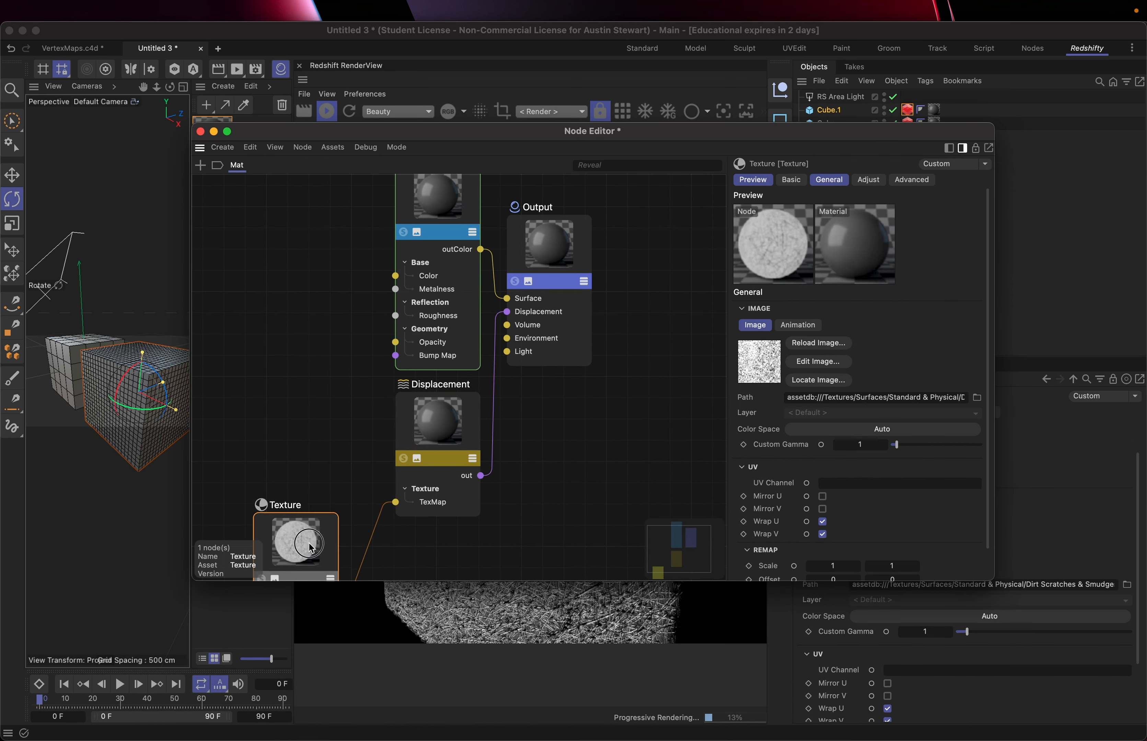
double_click(278, 409)
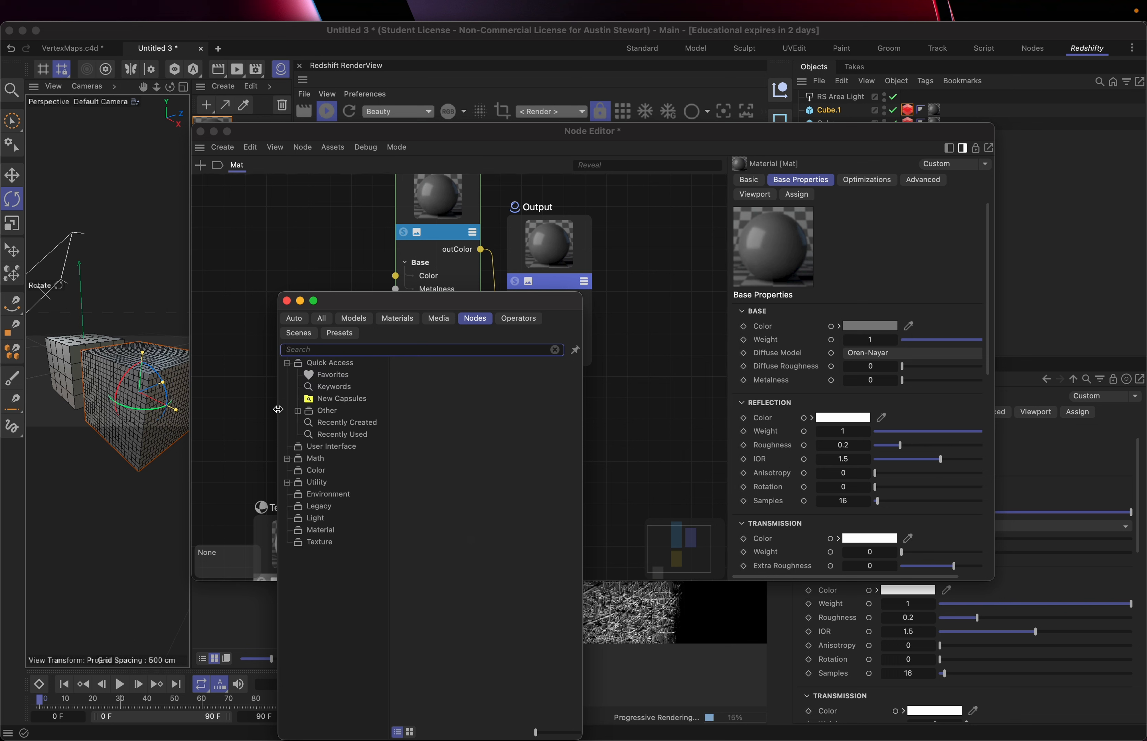
left_click(319, 544)
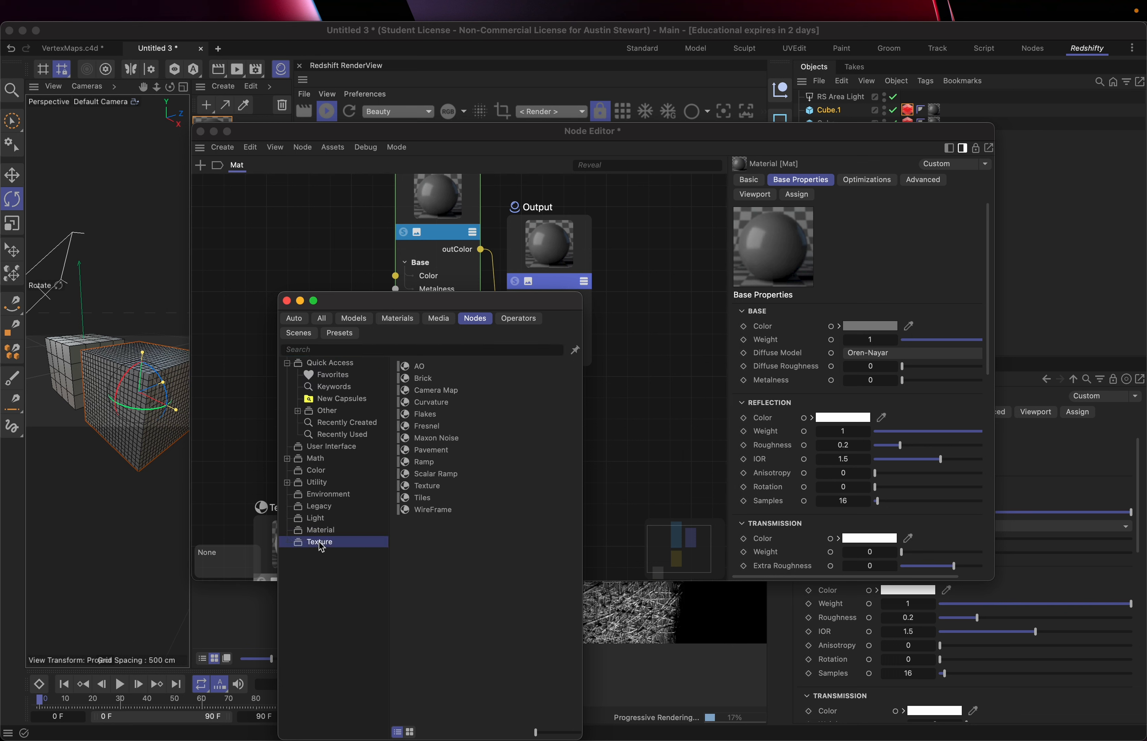
left_click(425, 501)
double_click(424, 502)
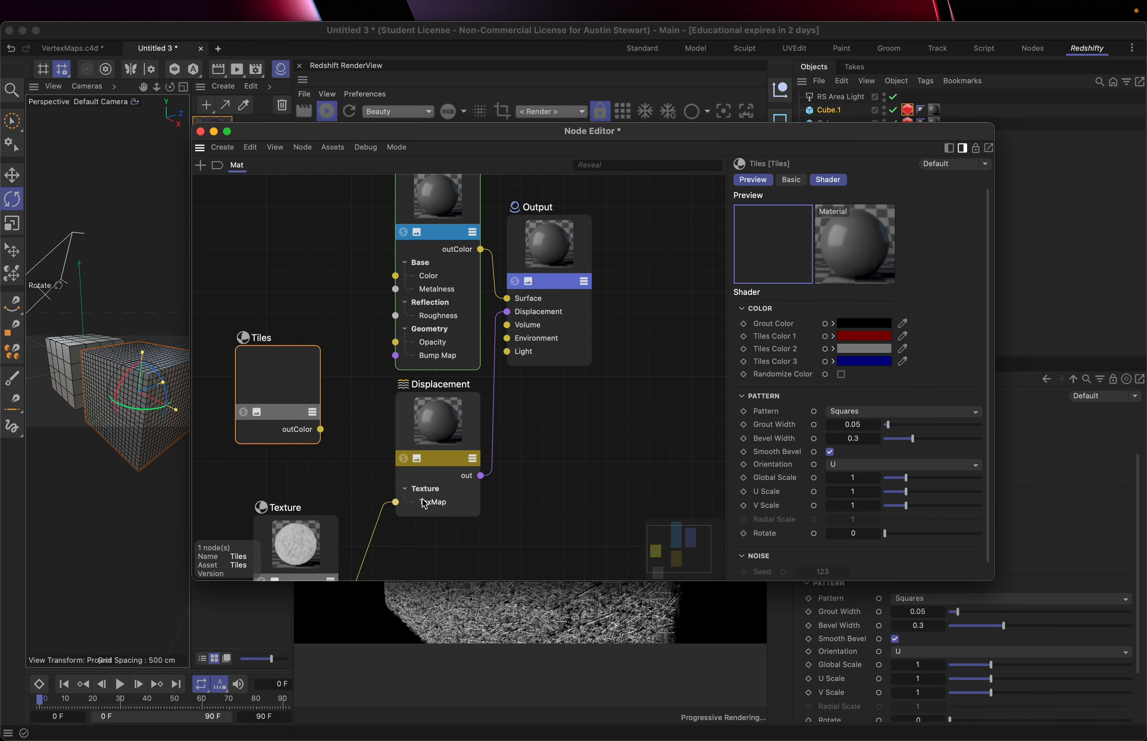
left_click_drag(321, 430, 396, 503)
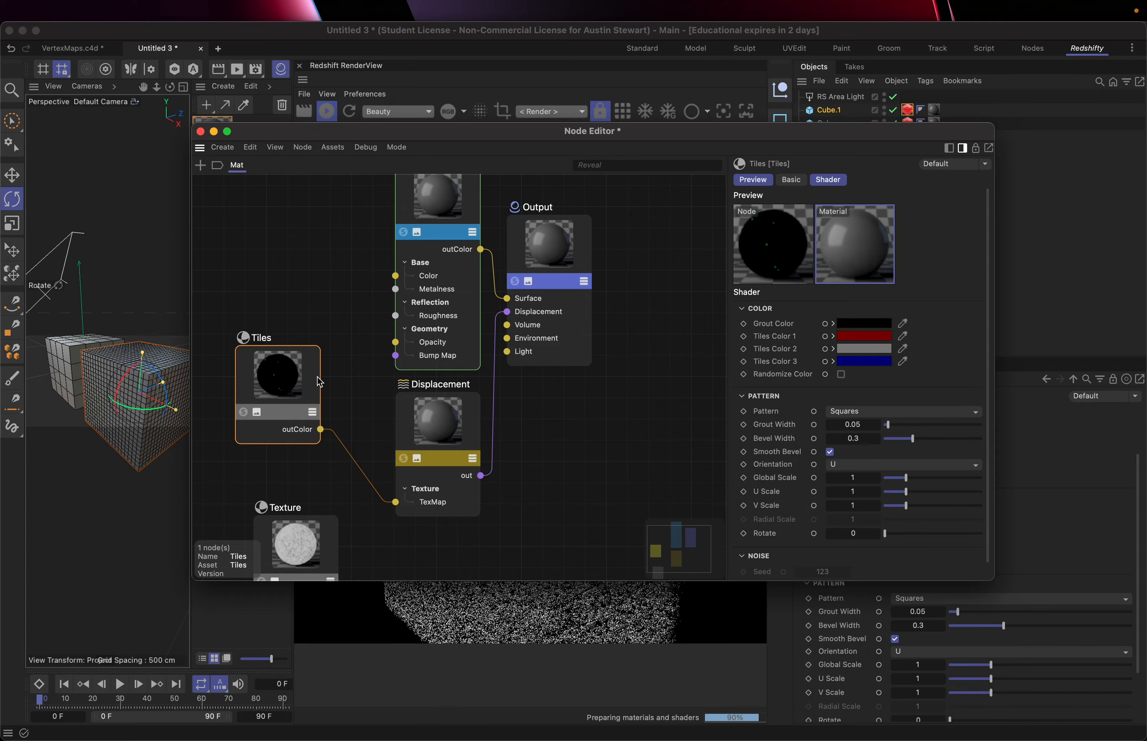
left_click_drag(585, 134, 55, 385)
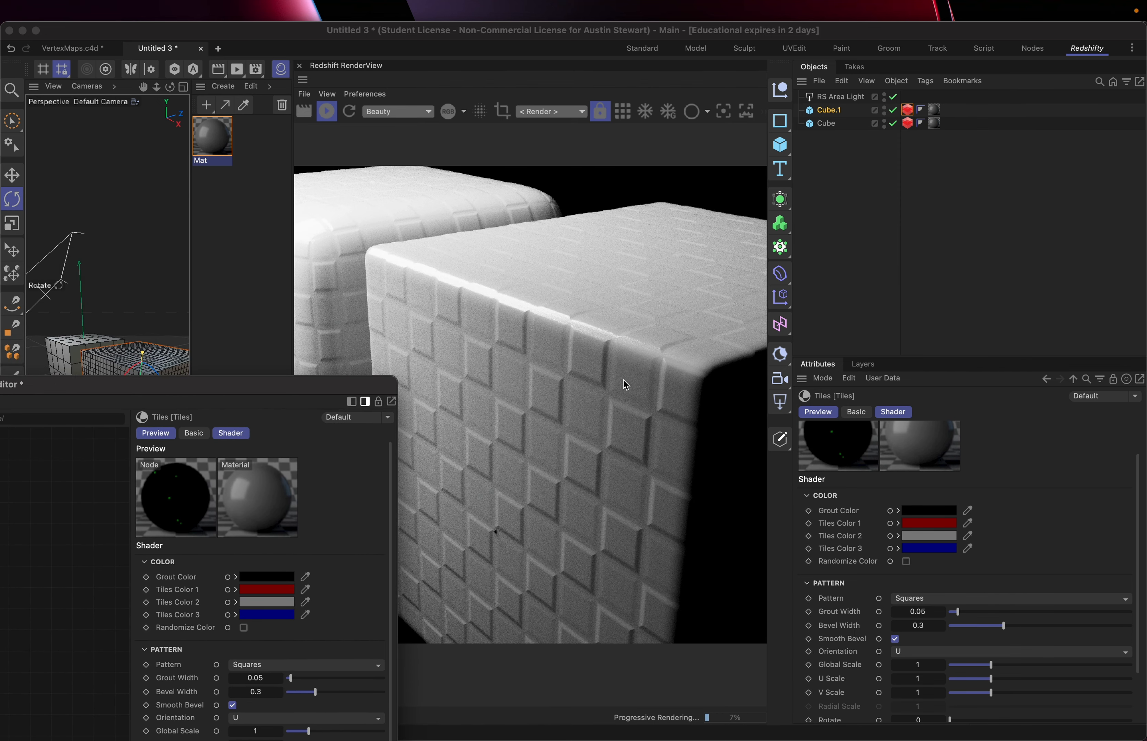
left_click_drag(293, 389, 292, 470)
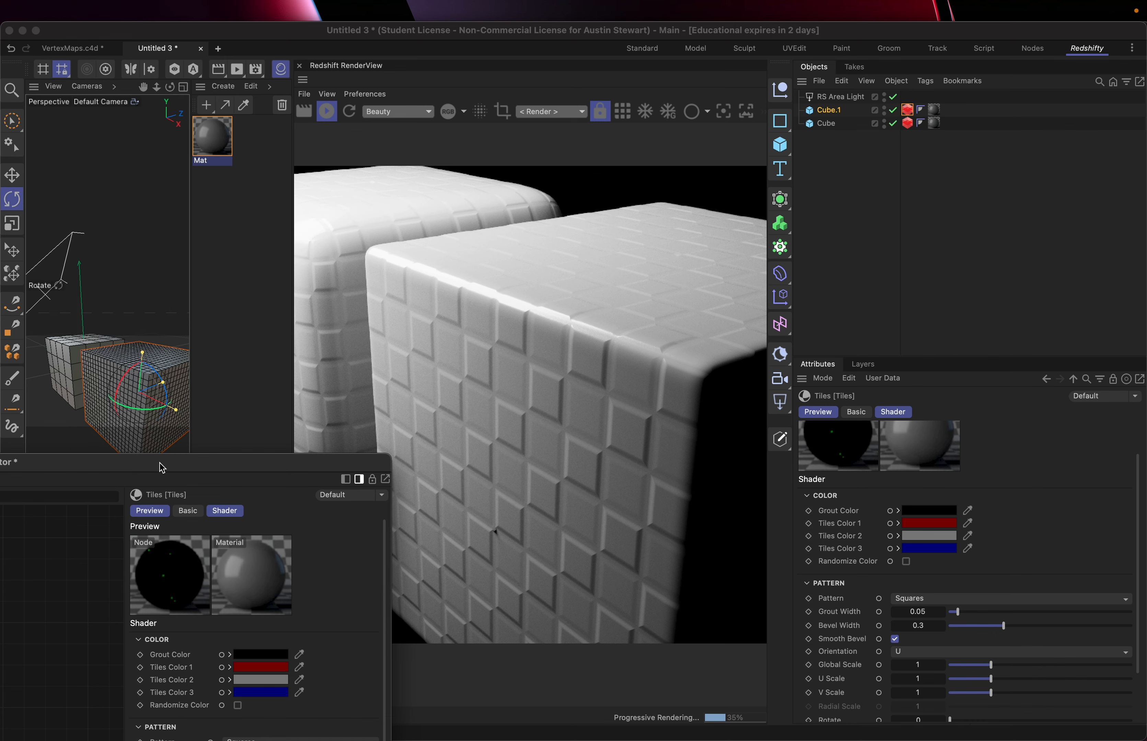
Change the Tiles node's pattern to Lines 1
left_click_drag(161, 467, 919, 82)
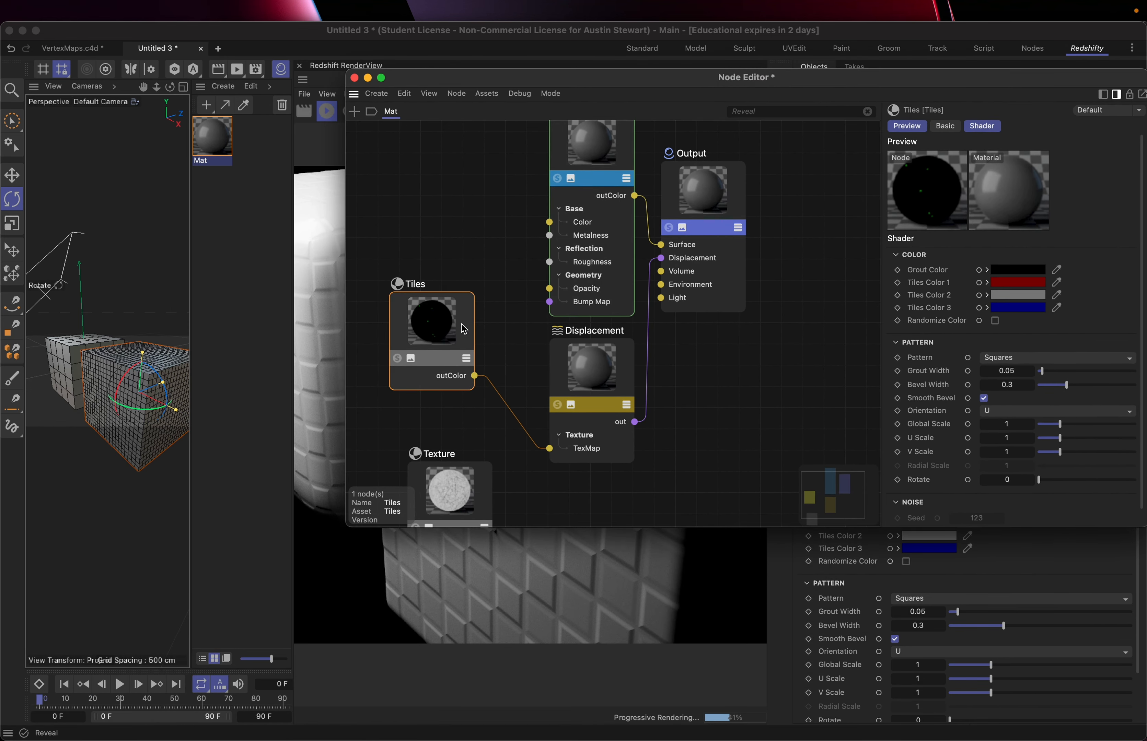
left_click_drag(982, 83, 724, 81)
left_click(788, 355)
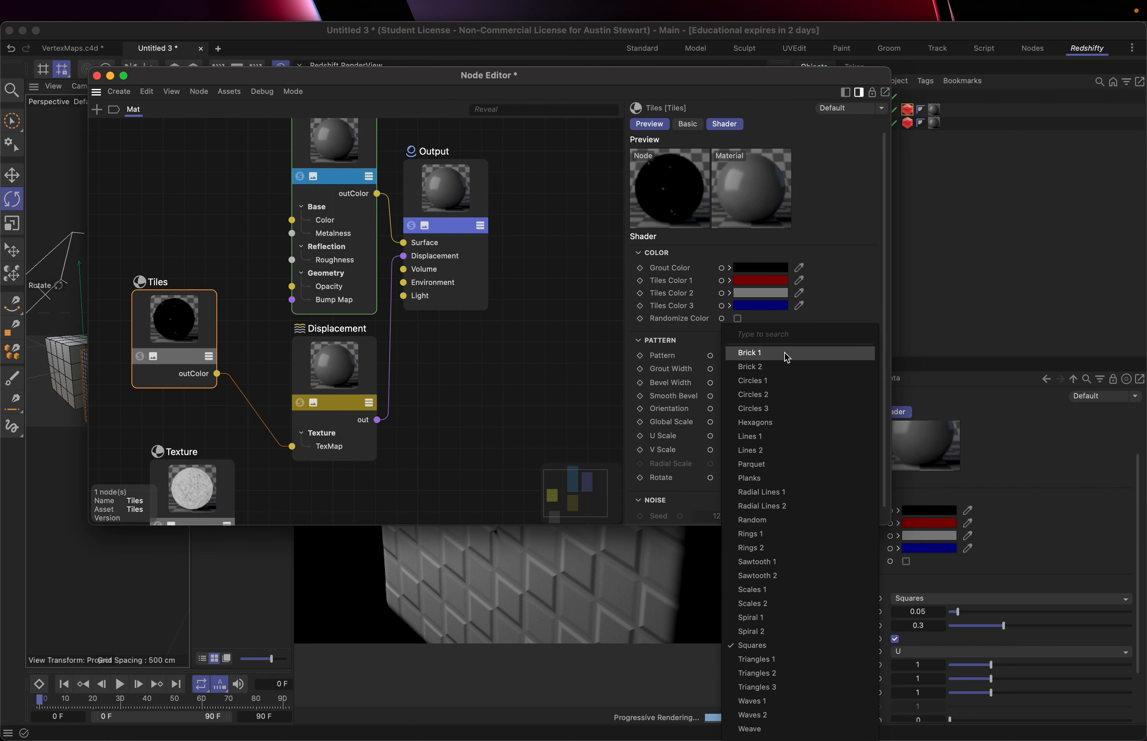
left_click(782, 436)
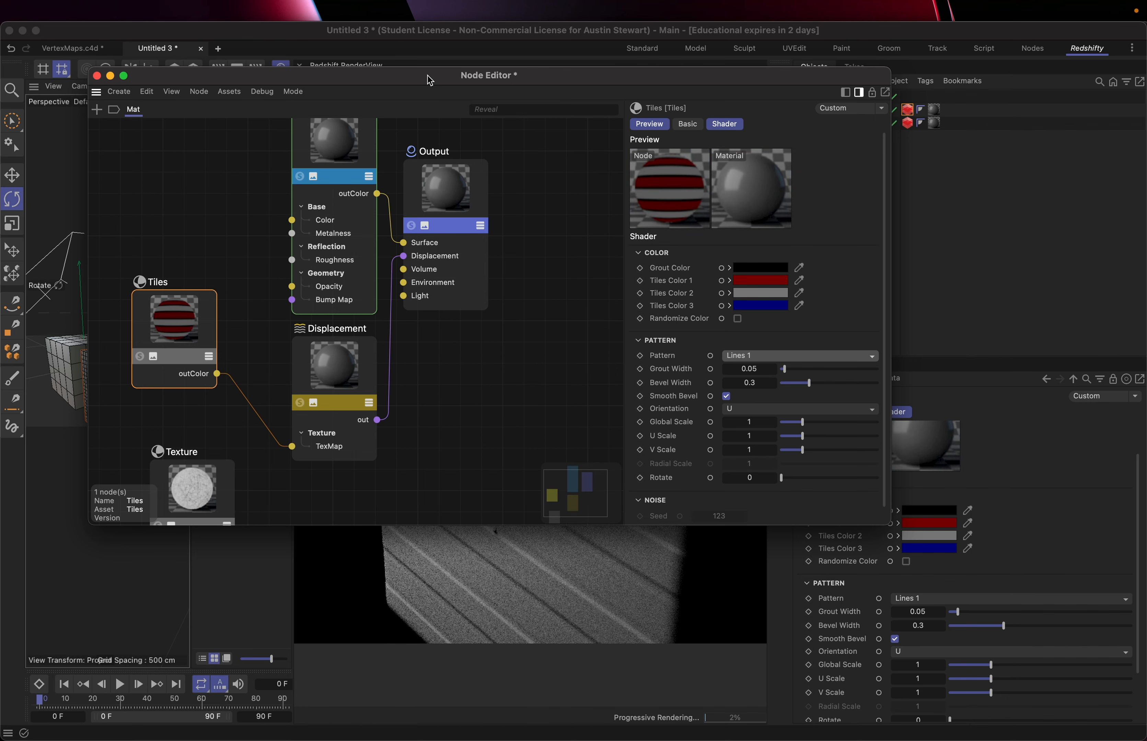
Reduce the Tiles node's Grout Width and Bevel Width to 0, keeping the render in view
left_click_drag(430, 78, 315, 101)
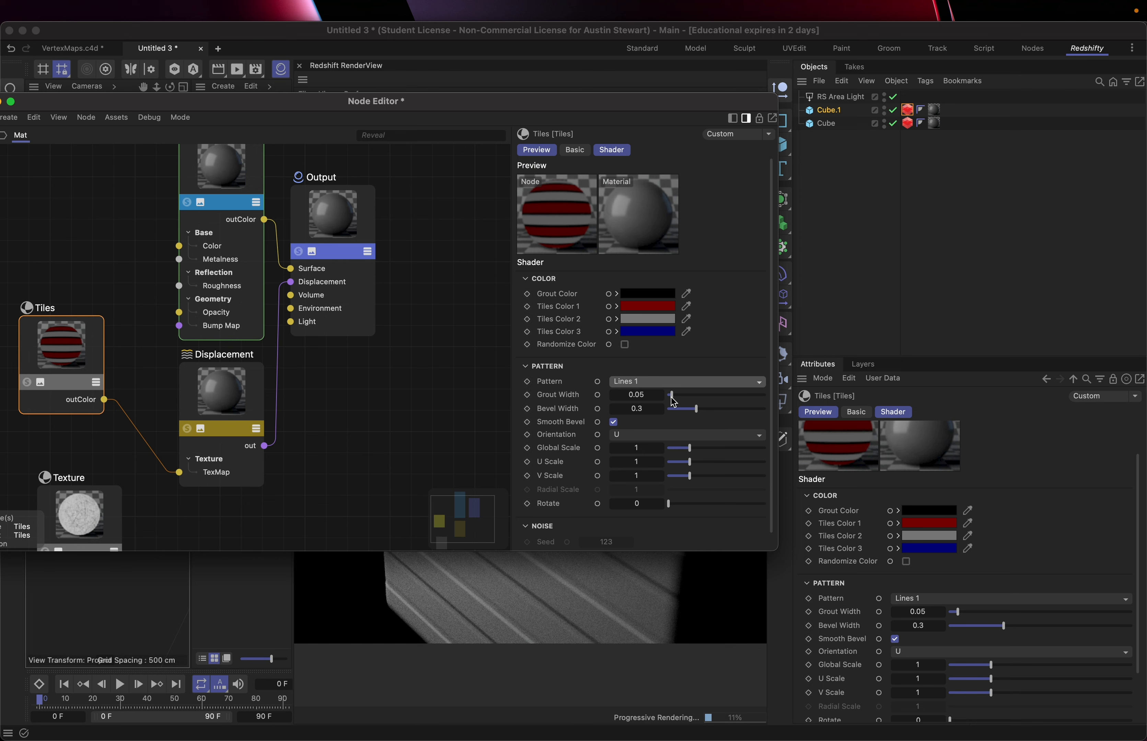
left_click_drag(674, 401, 638, 397)
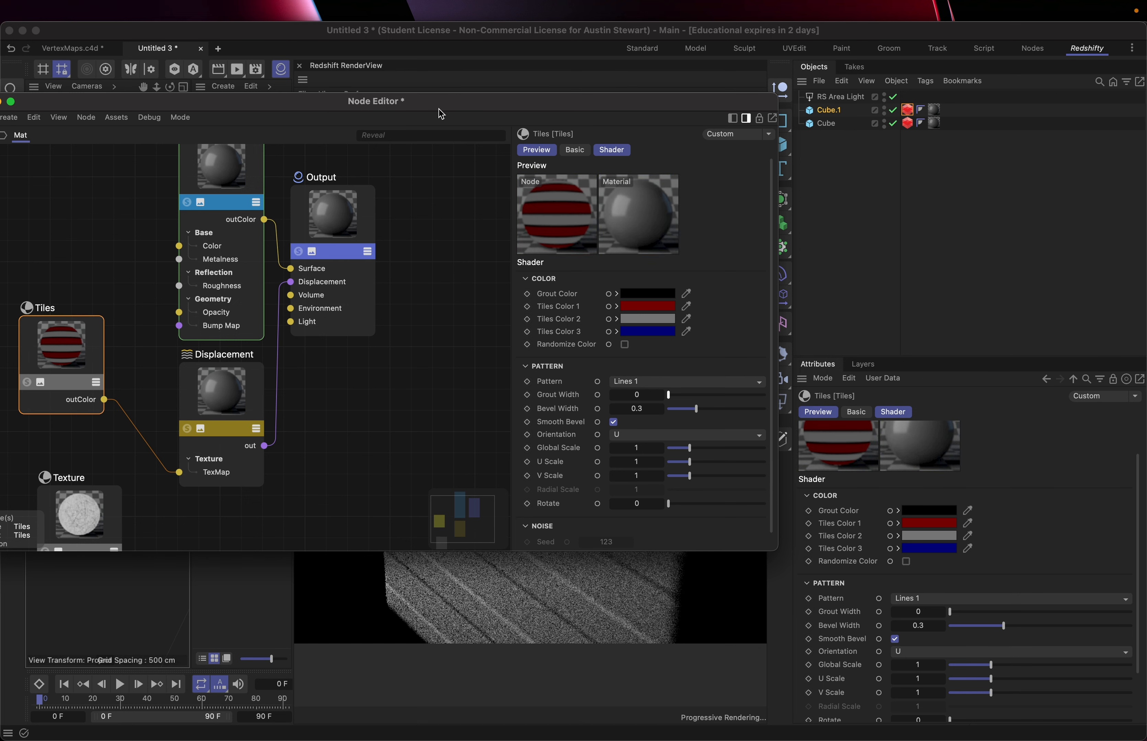
left_click_drag(440, 104, 336, 500)
left_click_drag(334, 495, 416, 147)
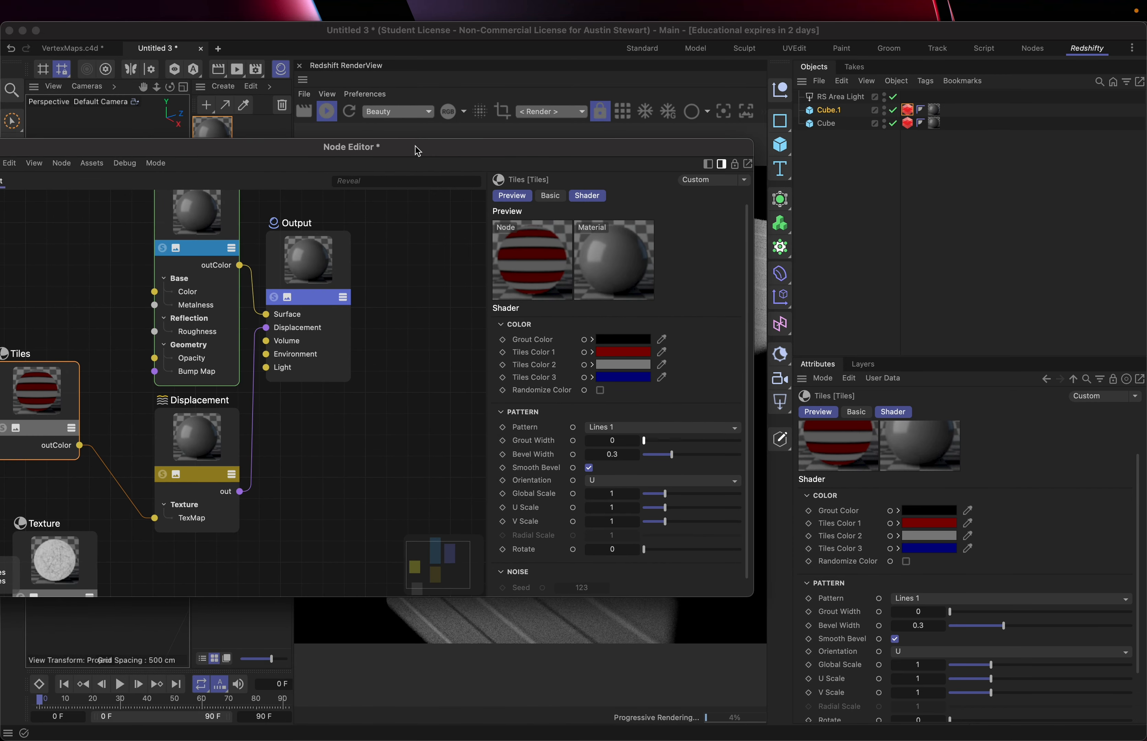
left_click_drag(674, 456, 644, 455)
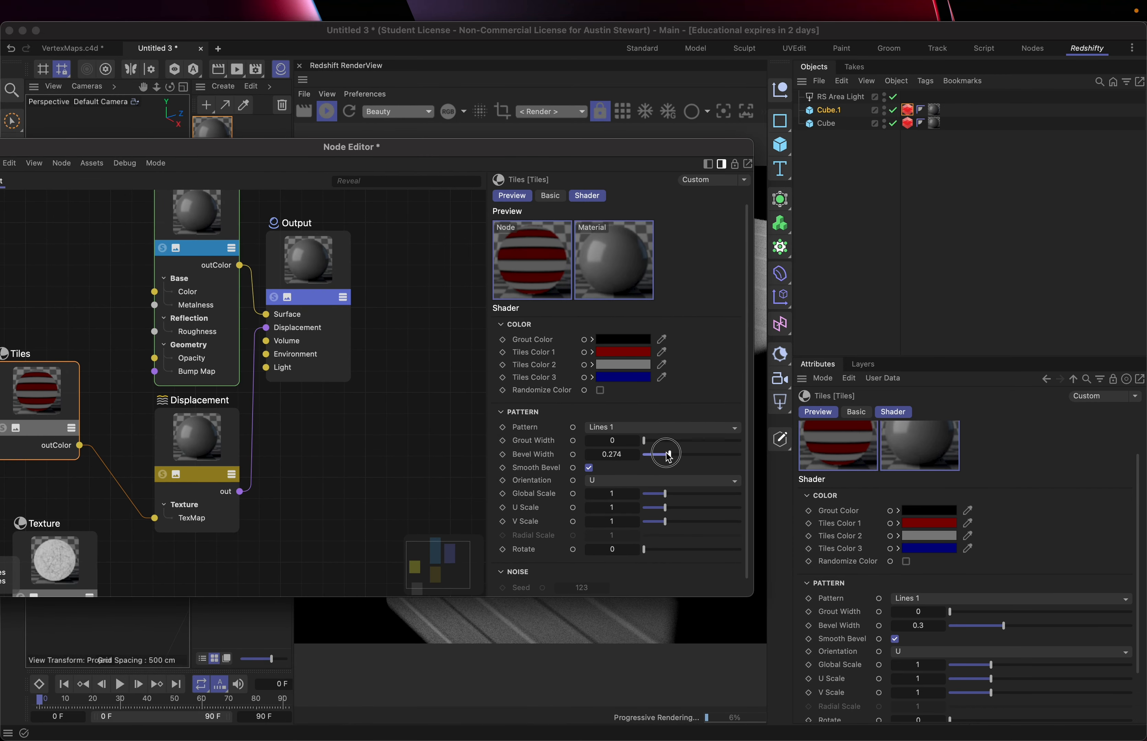
left_click_drag(366, 153, 340, 193)
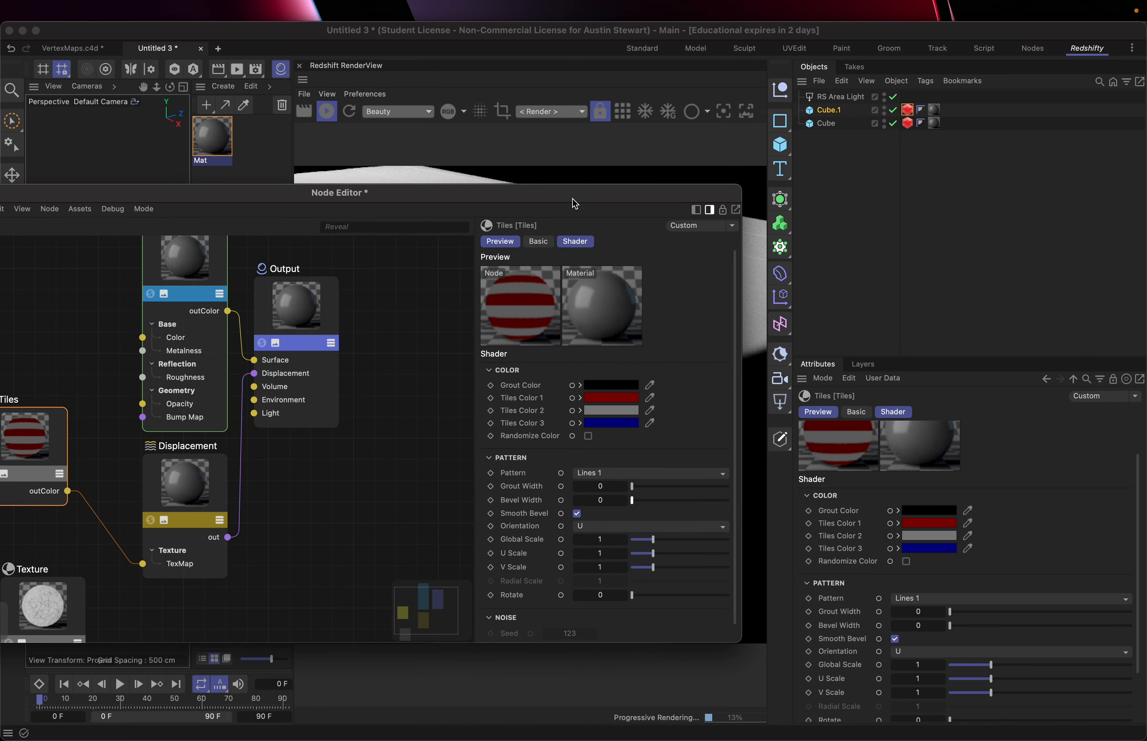
left_click_drag(573, 204, 405, 184)
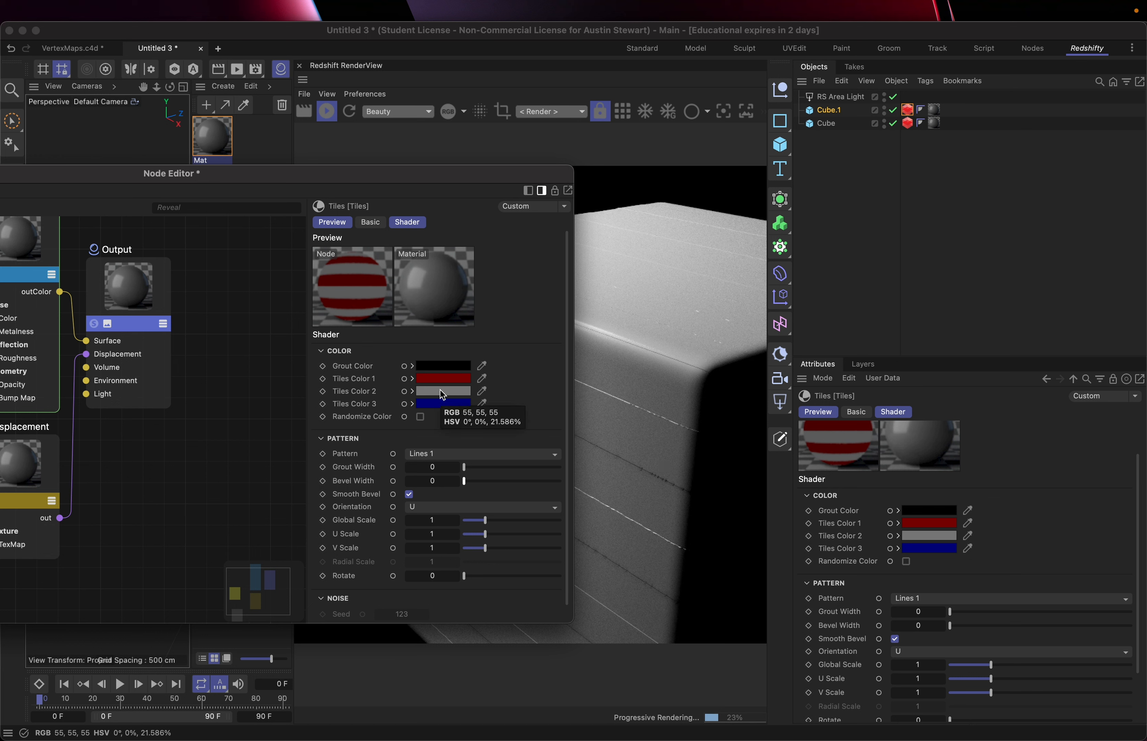
Set the Tiles node's Tiles Color 1 to white and Tiles Color 2 to black, and uncover more of the render
mouse_move(440, 379)
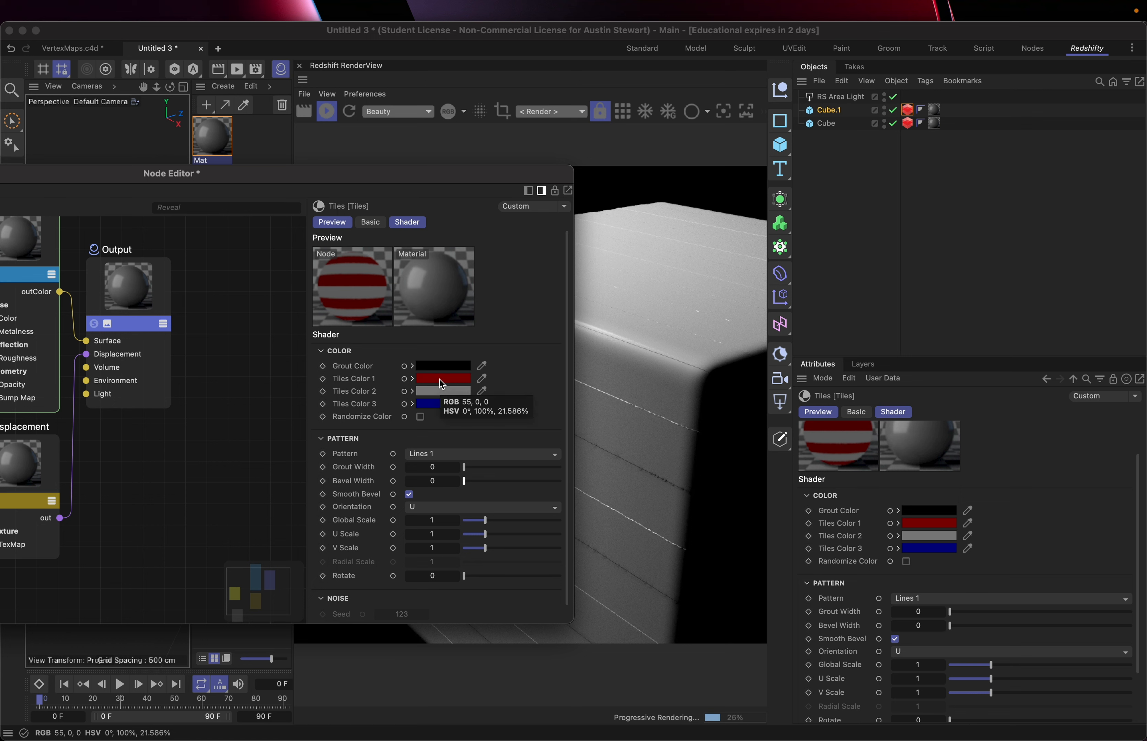
left_click(439, 380)
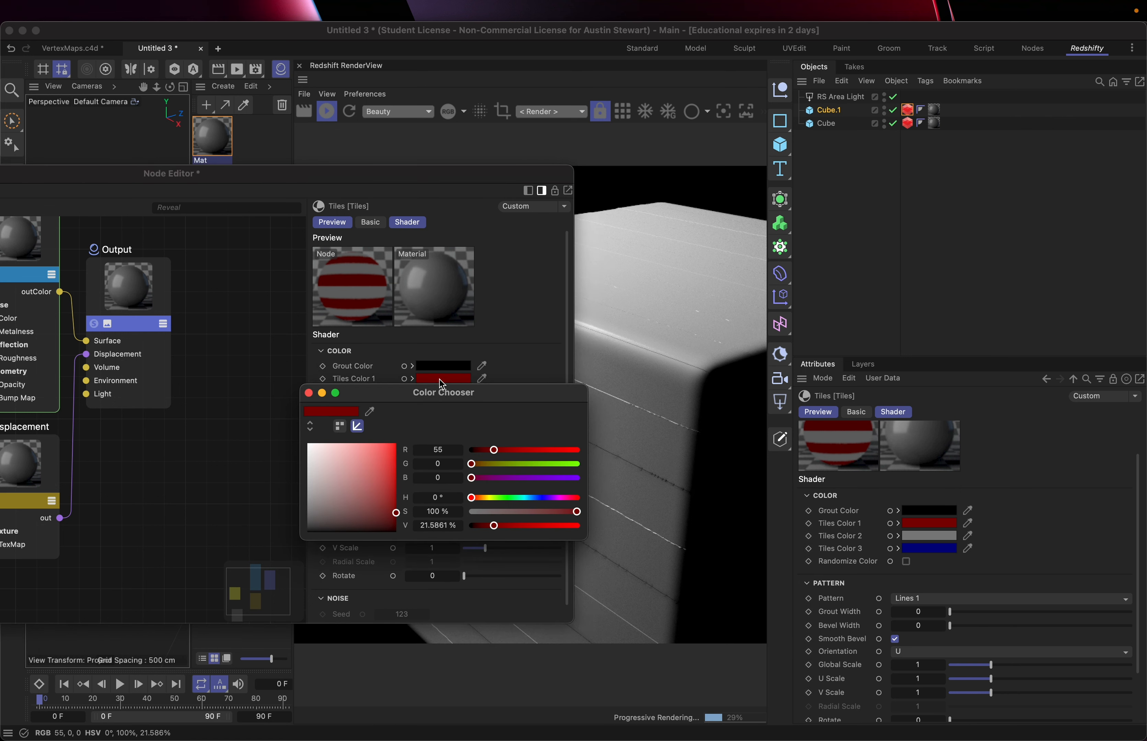
left_click_drag(350, 477, 308, 444)
left_click(309, 393)
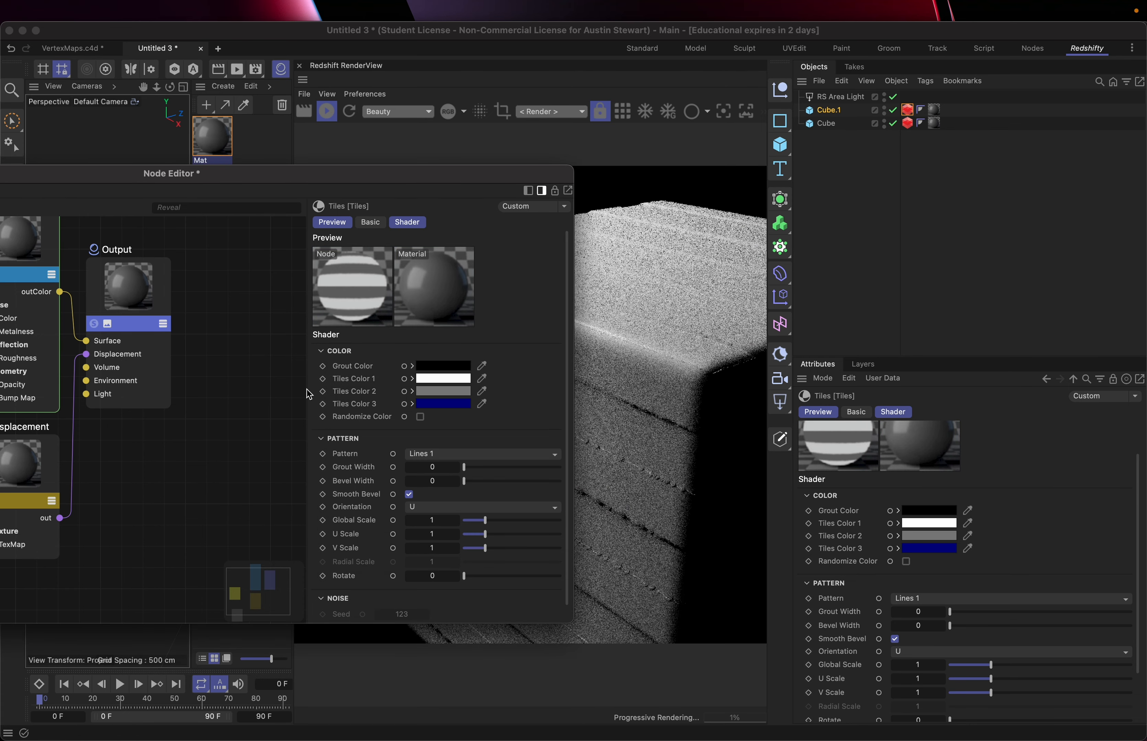
left_click(439, 391)
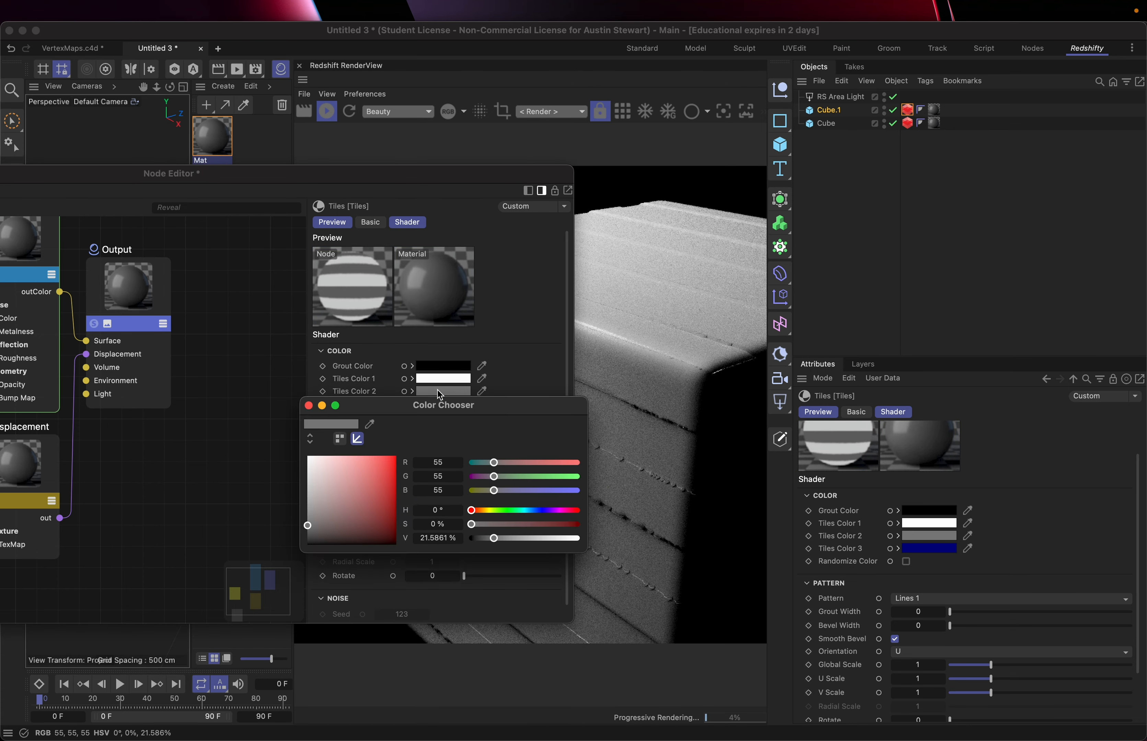
left_click_drag(309, 525, 308, 545)
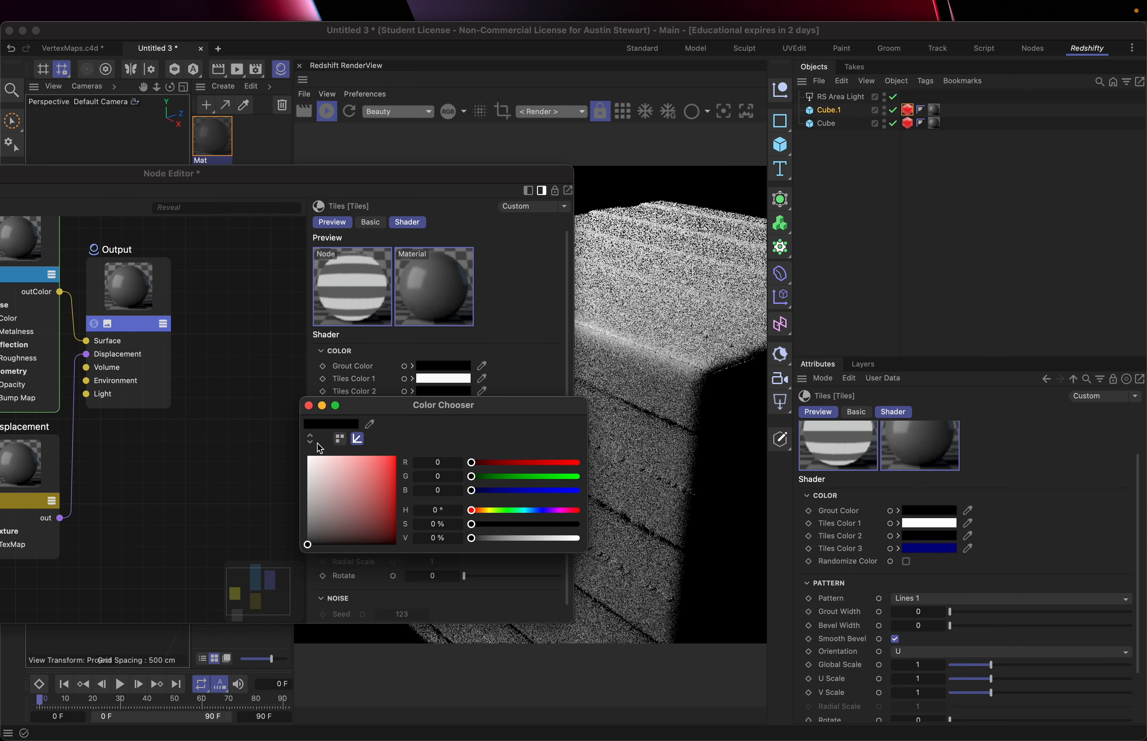
left_click(308, 406)
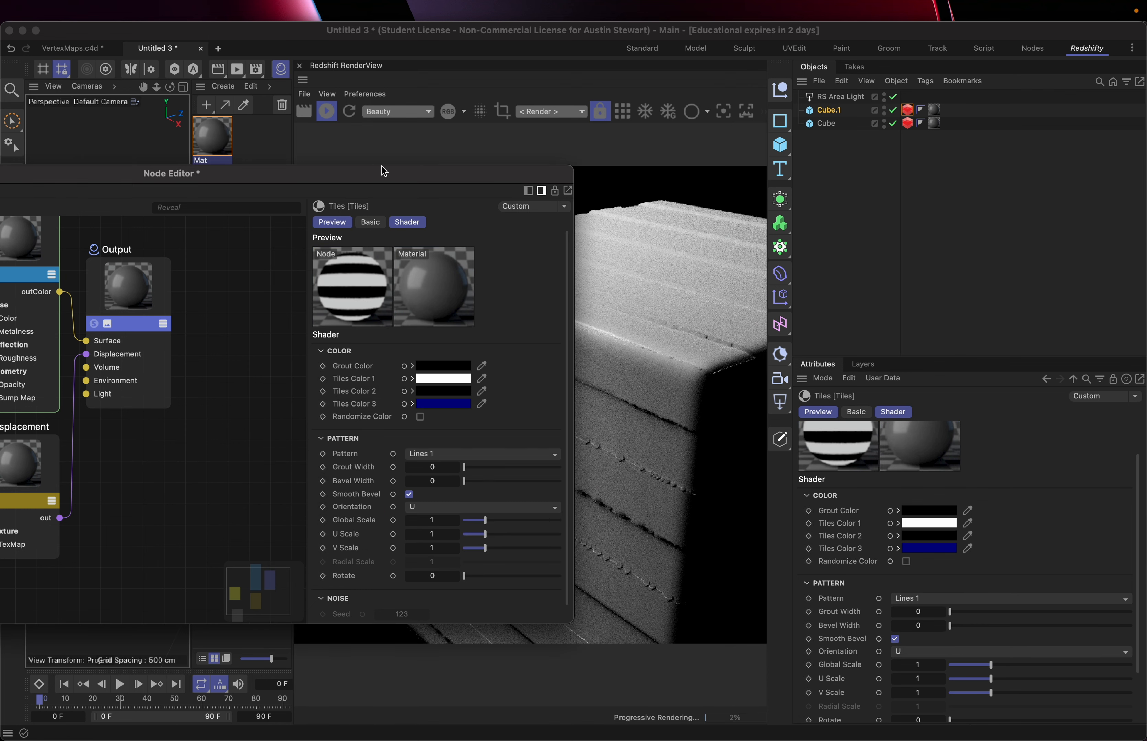
left_click_drag(379, 174, 244, 210)
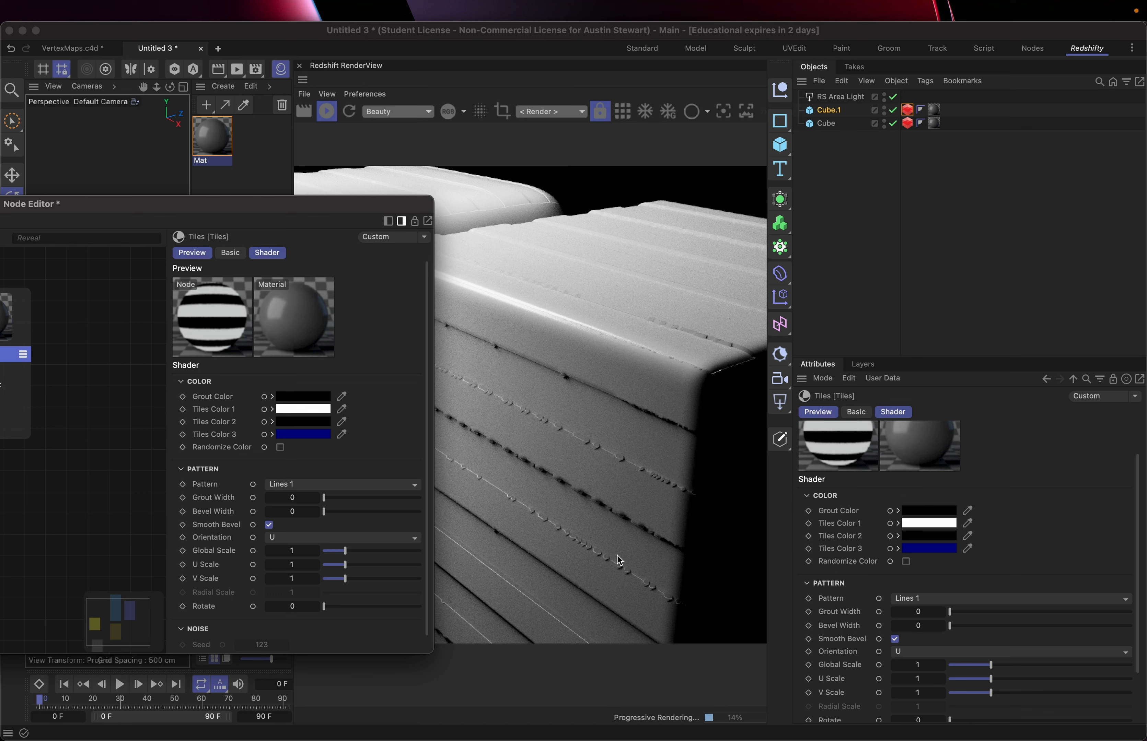
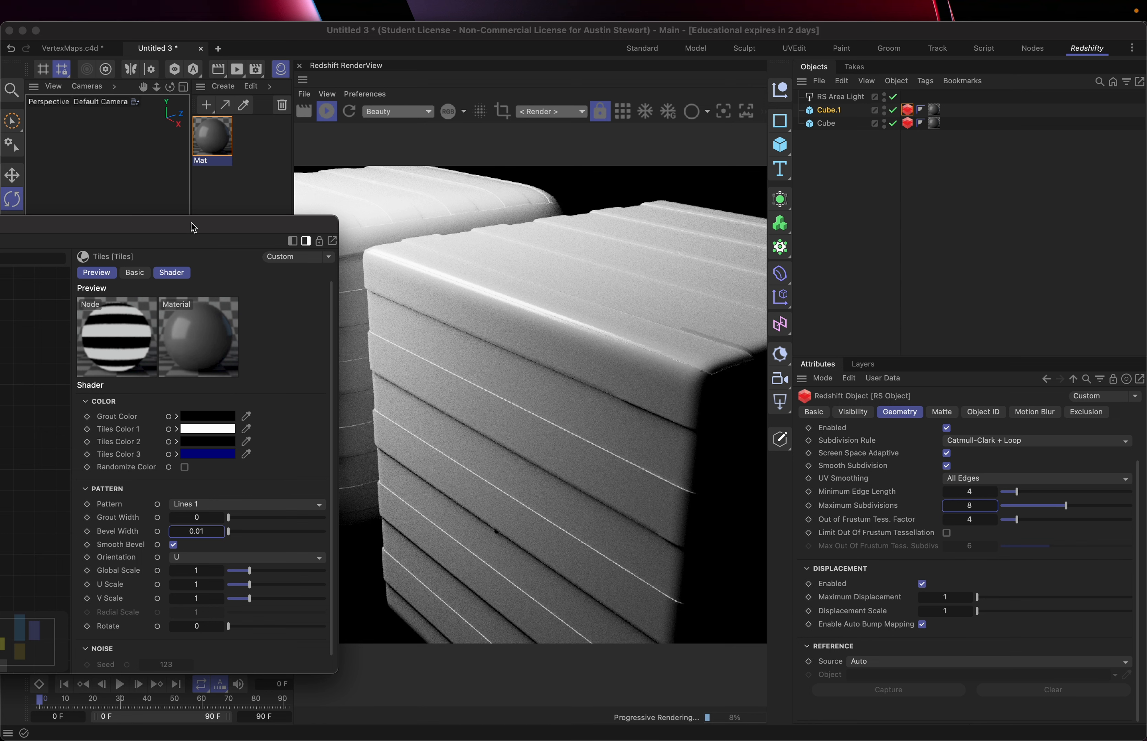
Set the Tiles node's Bevel Width to 0.05 and move the Node Editor off the render
double_click(192, 228)
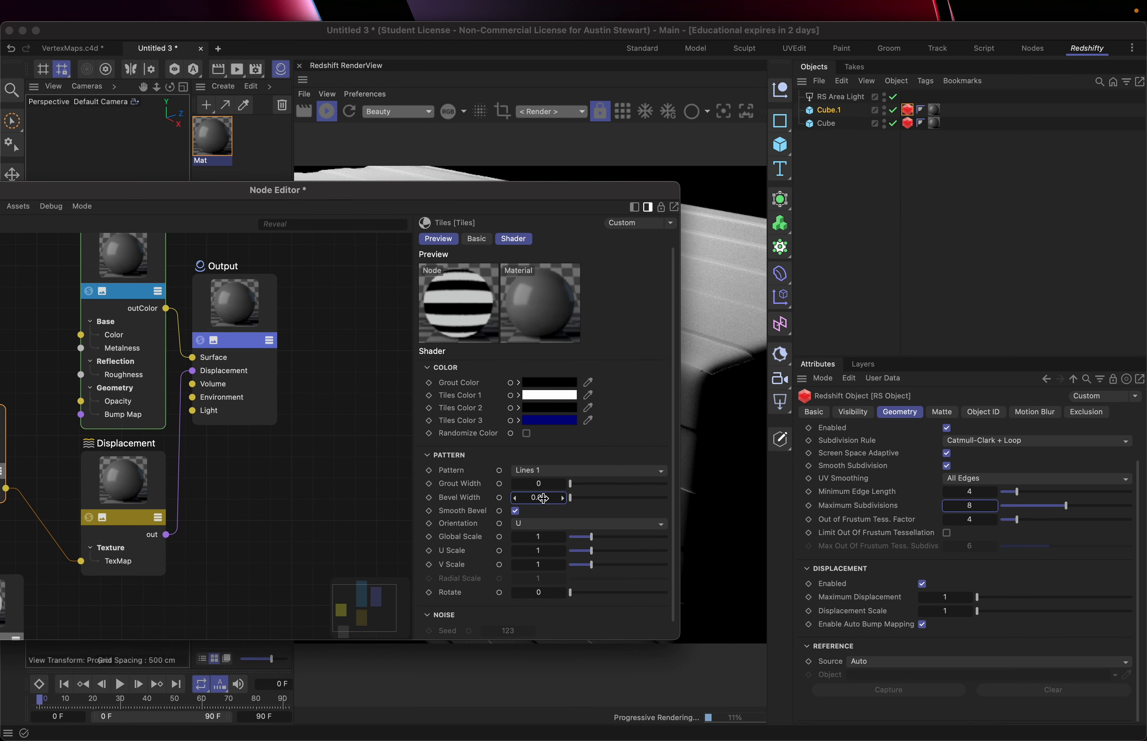
left_click(544, 498)
key("BackSpace")
type("5")
key("Return")
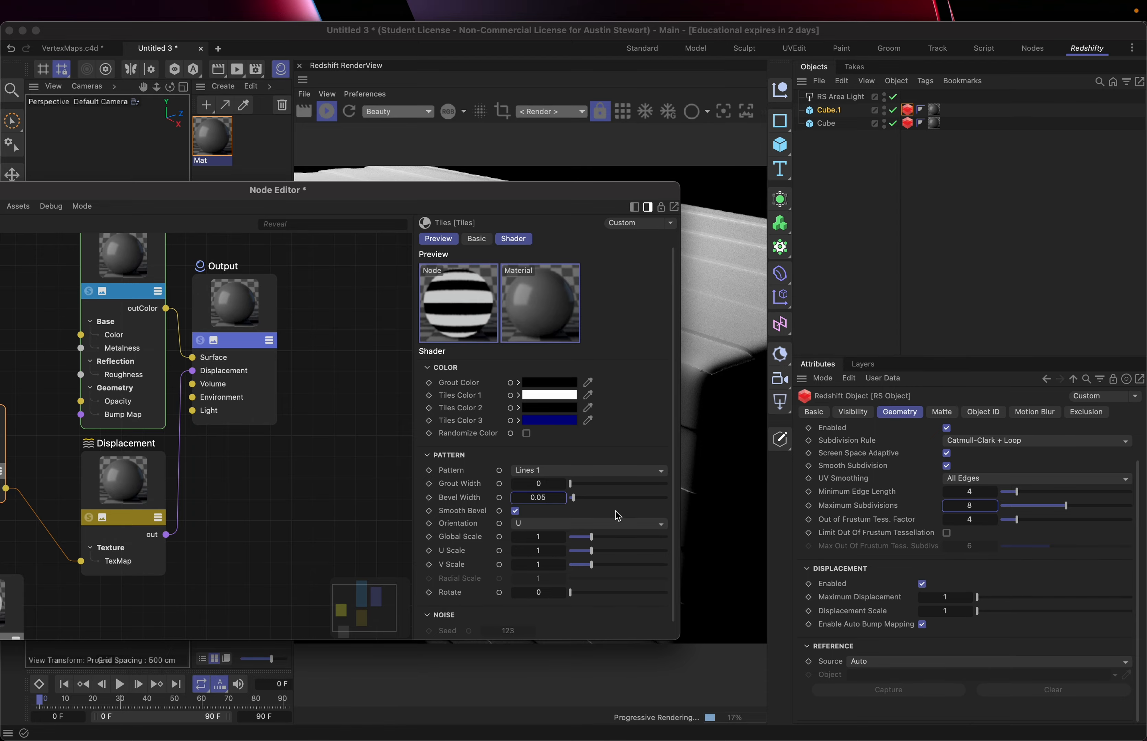
left_click_drag(488, 208, 190, 275)
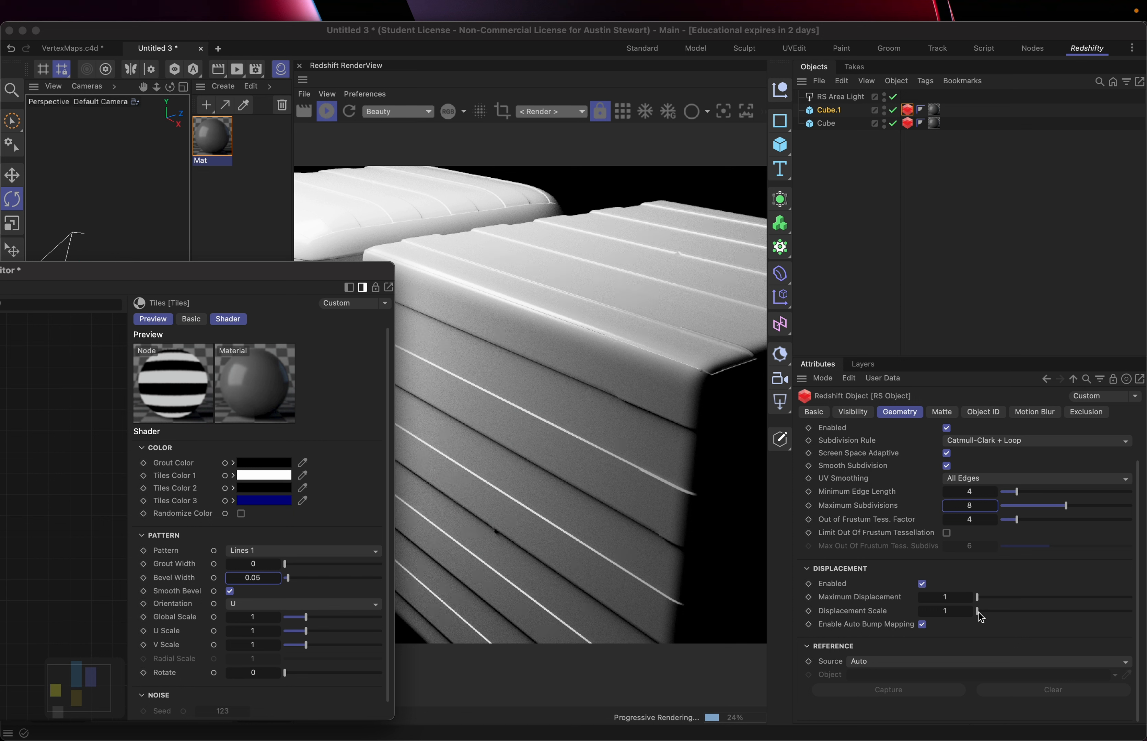
Raise Cube.1's Maximum Displacement to about 87.2 and set the Tiles node's Grout Width to 0.01
left_click(990, 598)
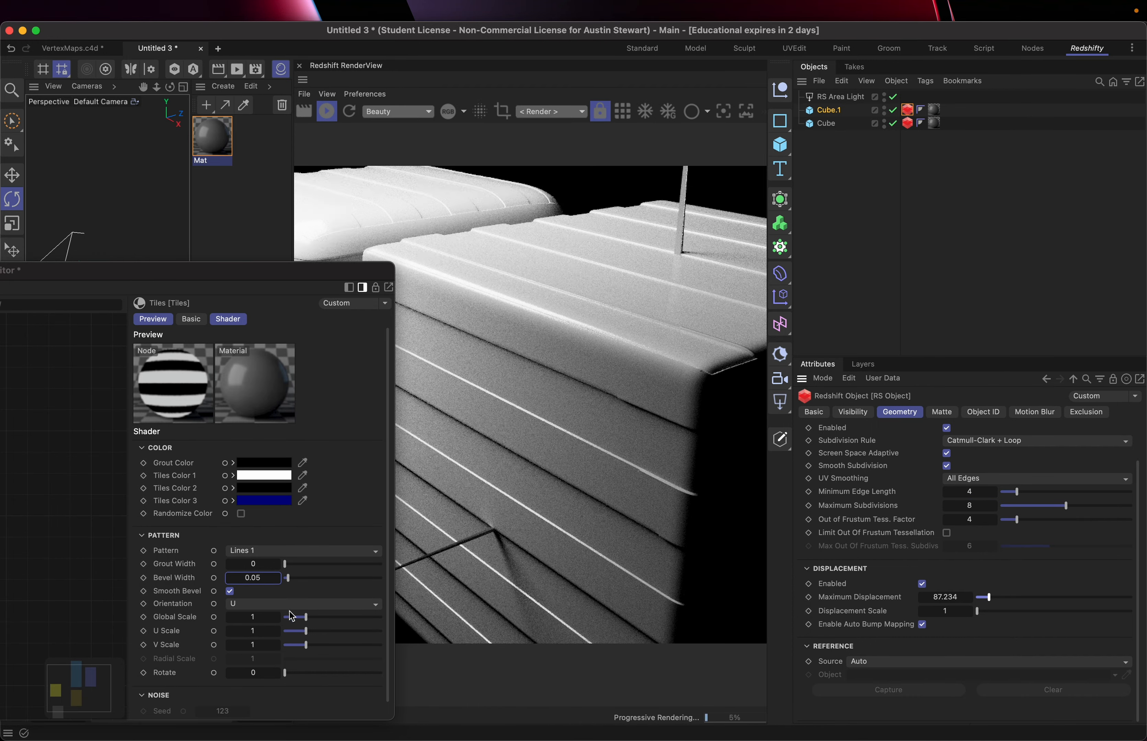
left_click(268, 567)
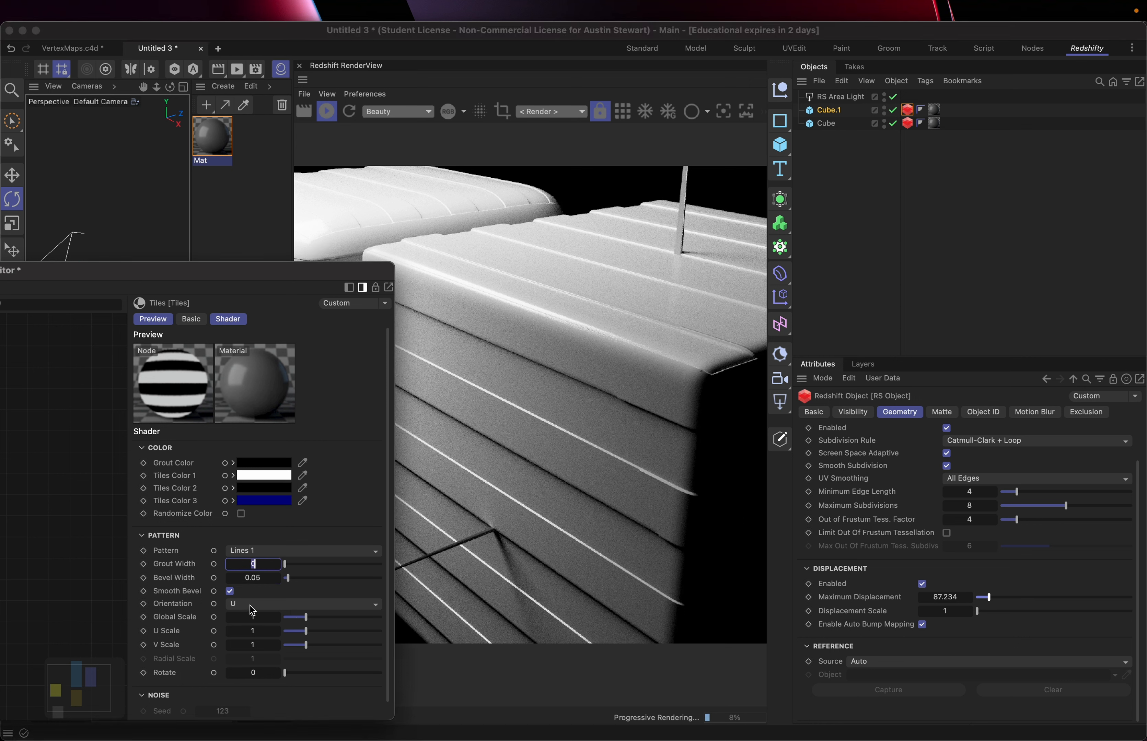
type("0.01")
key("Return")
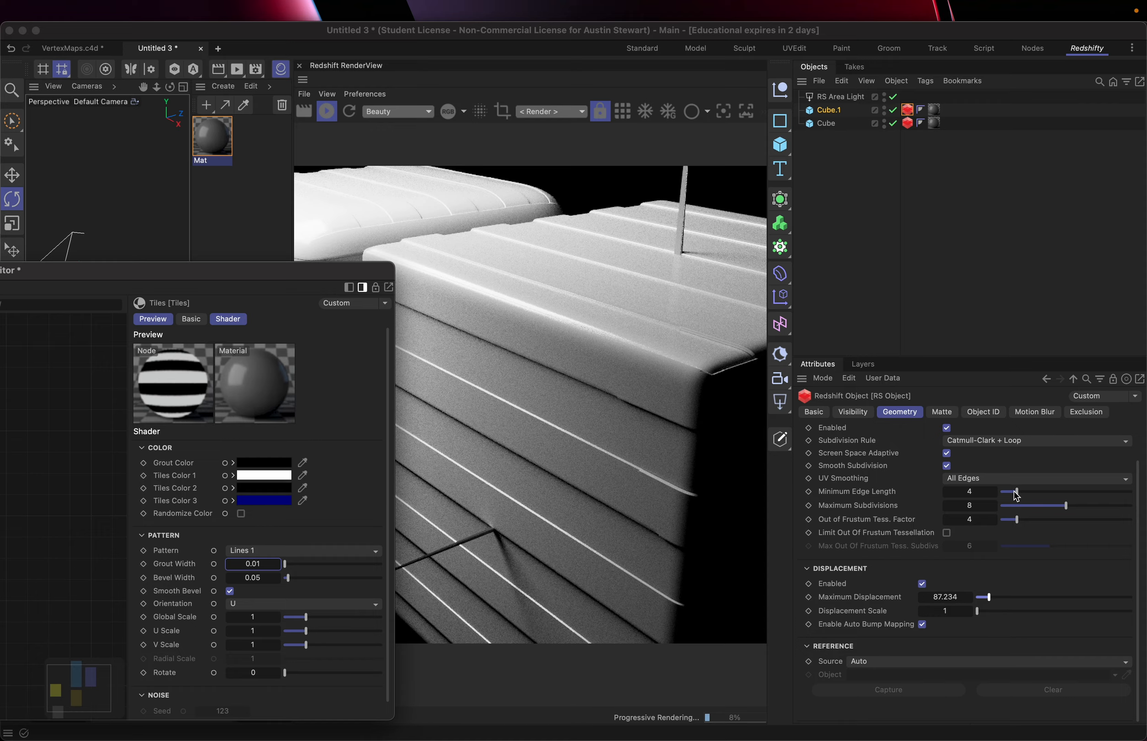
Lower Cube.1's Minimum Edge Length to about 1.2 and set both its Maximum Displacement and Displacement Scale to 5
left_click_drag(1016, 497, 1008, 497)
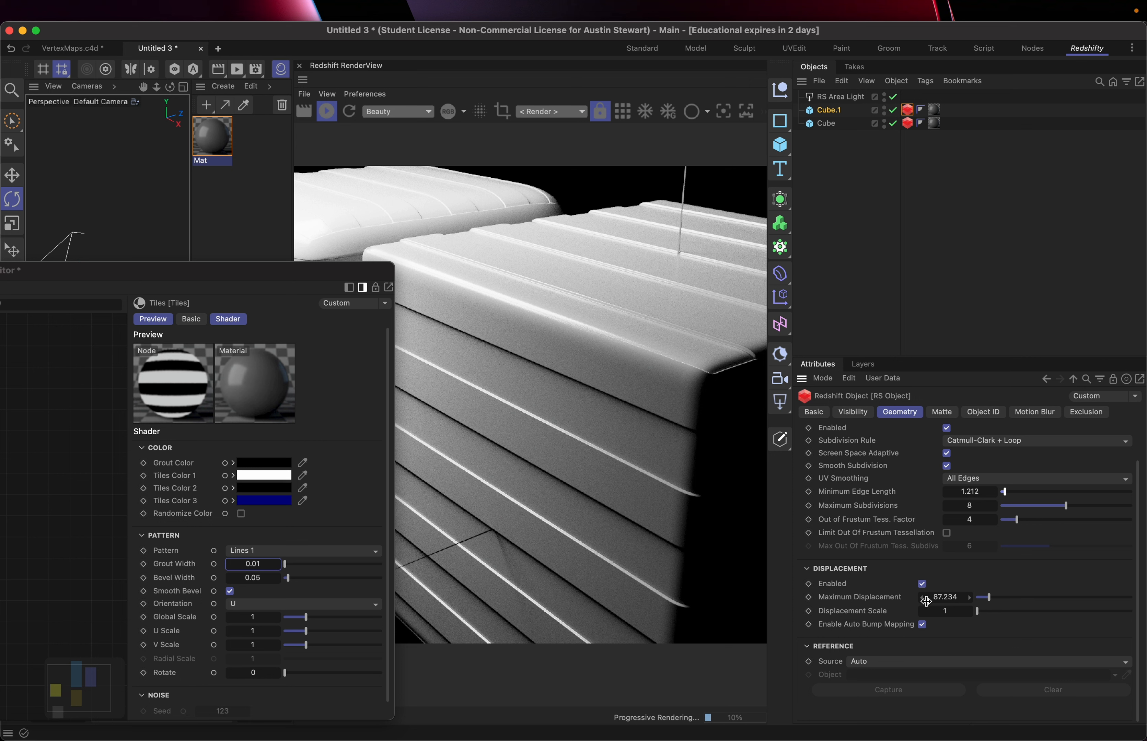
left_click(947, 598)
type("5")
key("Return")
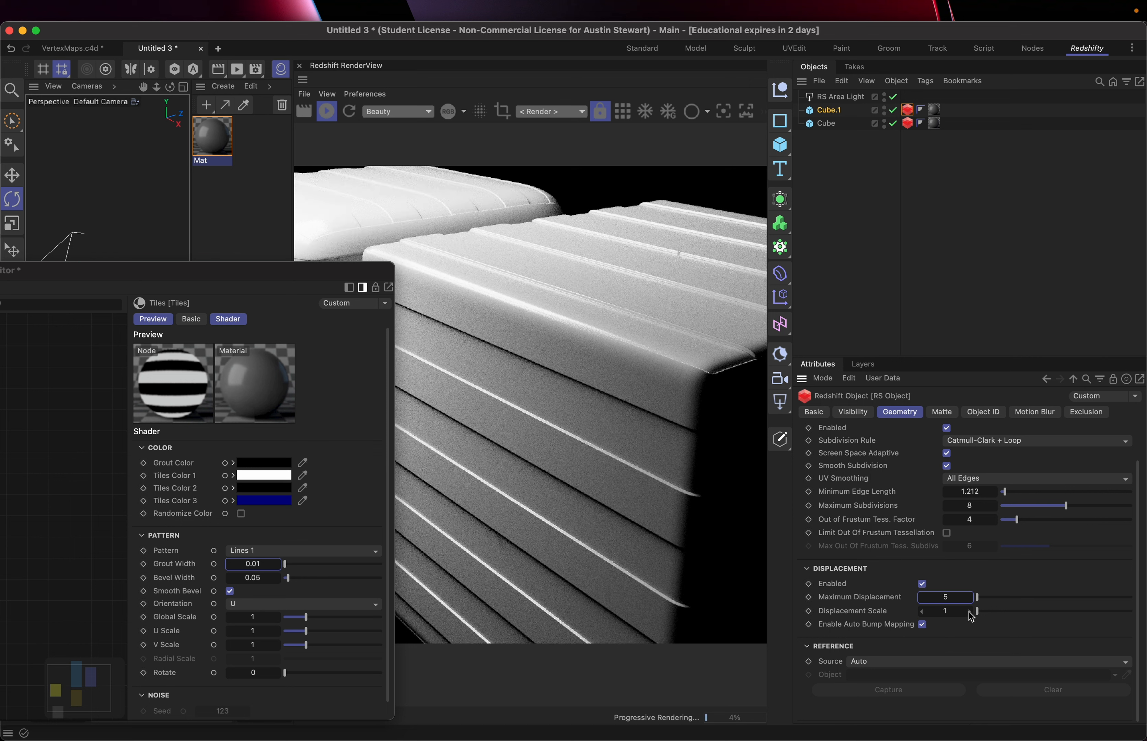
left_click(959, 611)
type("5")
key("Return")
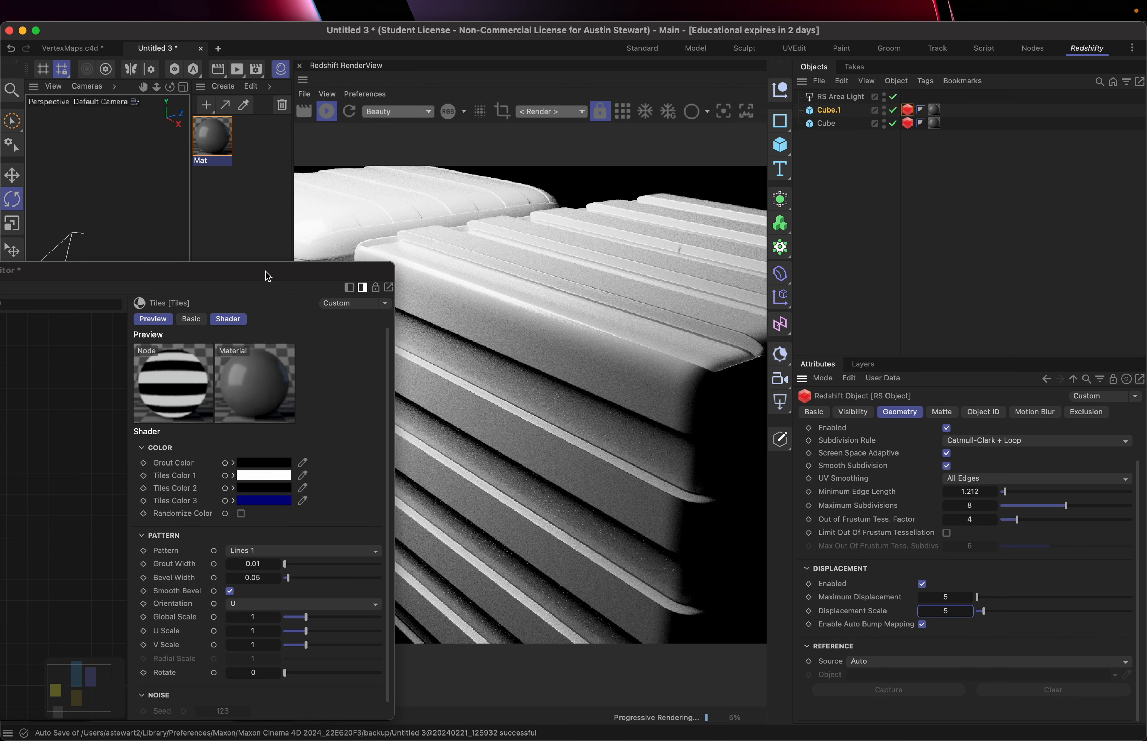
left_click_drag(266, 276, 187, 294)
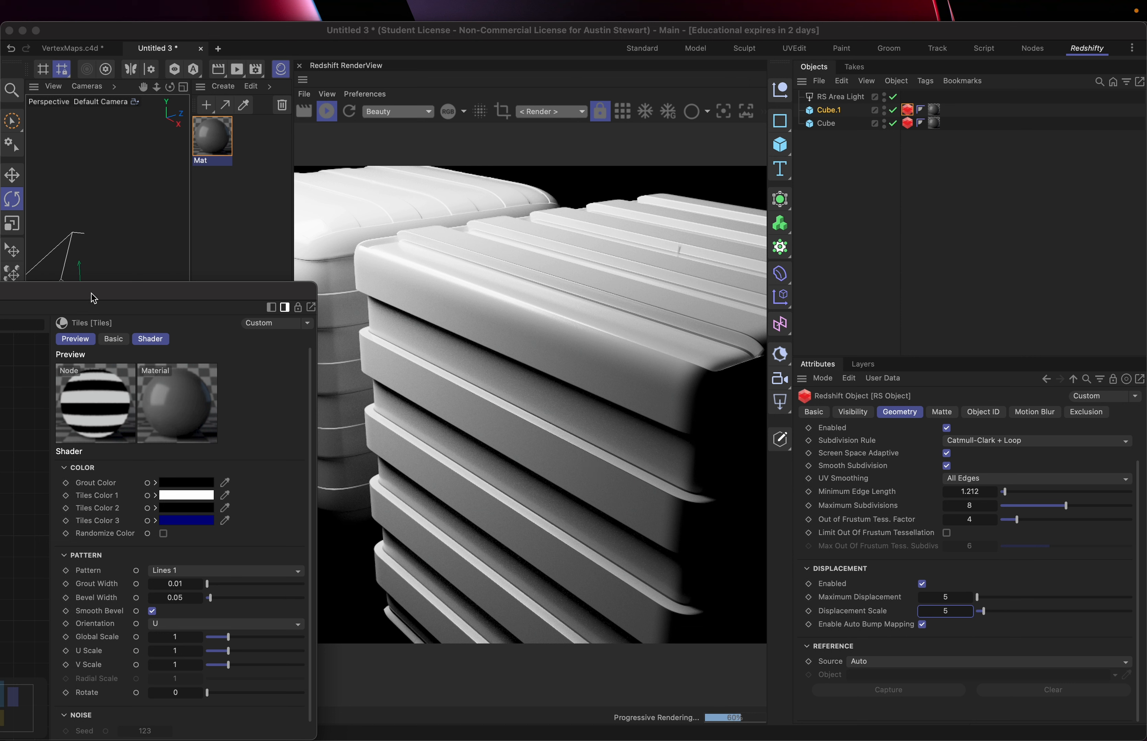
Connect the Texture node's outColor to the Displacement node's TexMap in place of Tiles, and uncover the render
left_click_drag(92, 292, 823, 116)
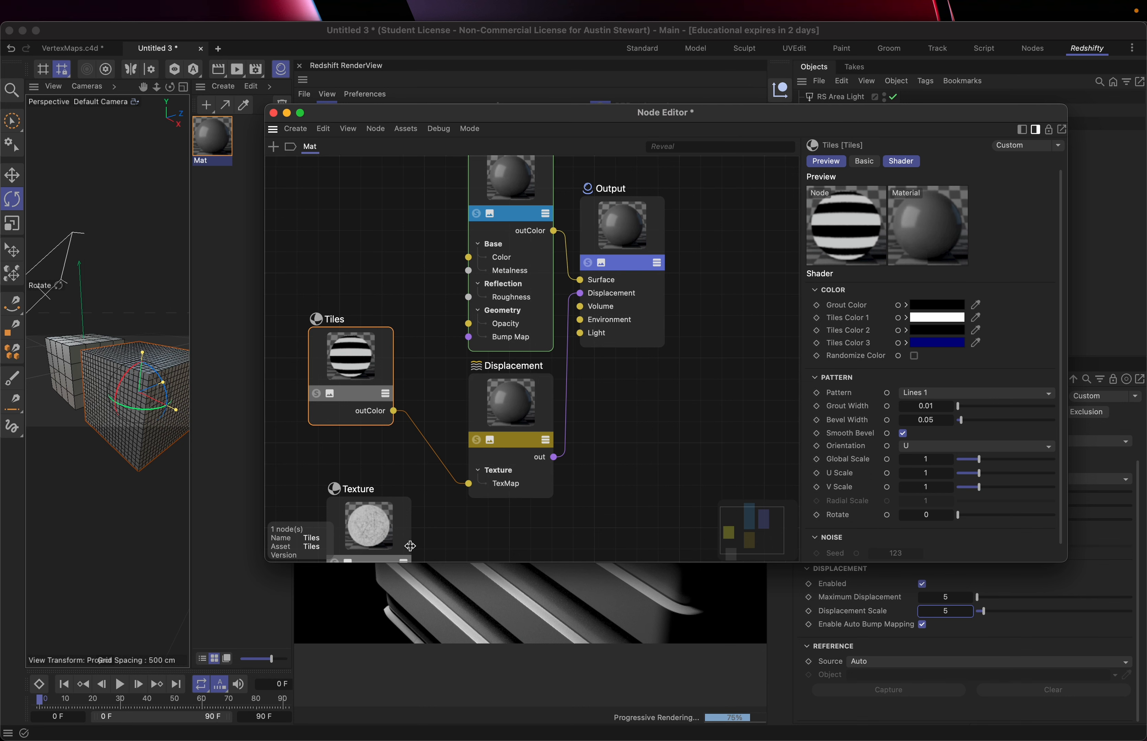
scroll(427, 459, "down", 5)
scroll(428, 459, "up", 2)
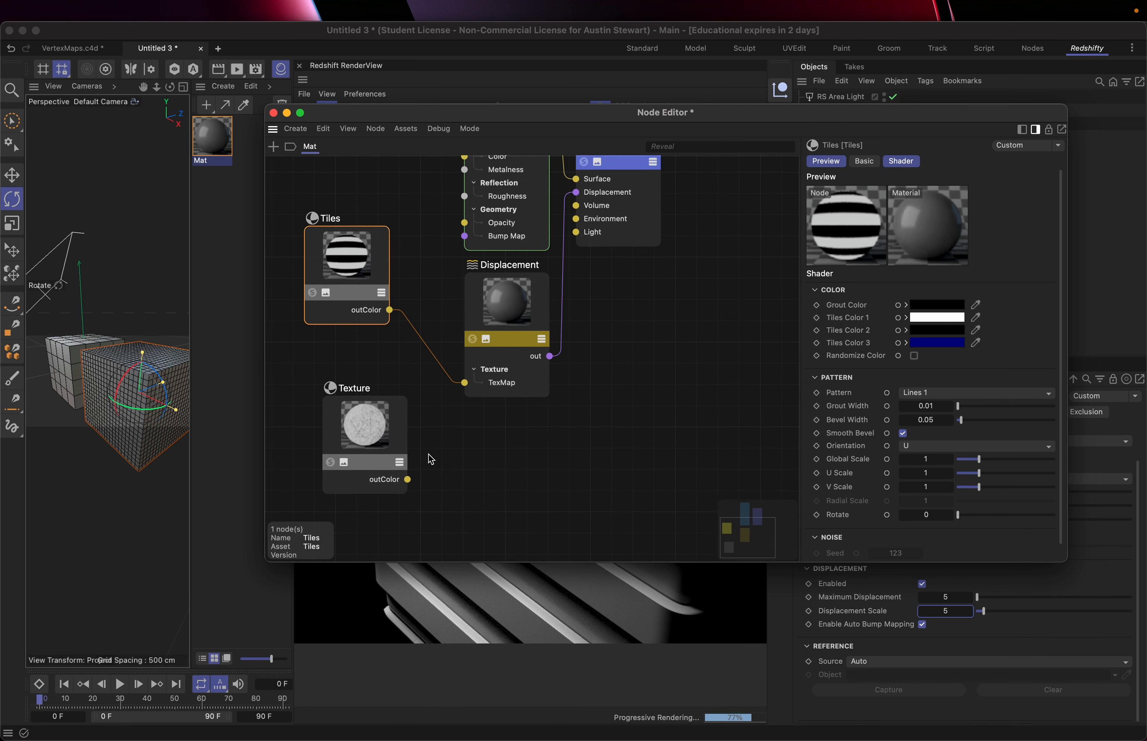
left_click_drag(408, 482, 464, 384)
left_click_drag(461, 113, 61, 406)
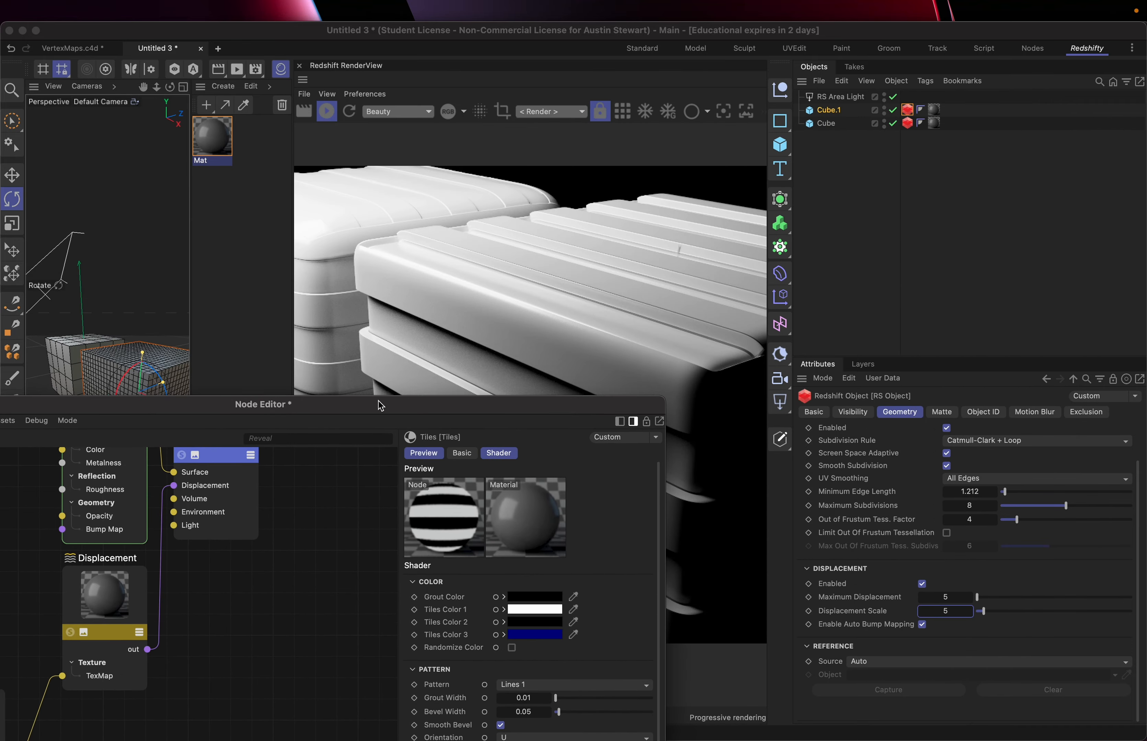
left_click_drag(379, 401, 268, 399)
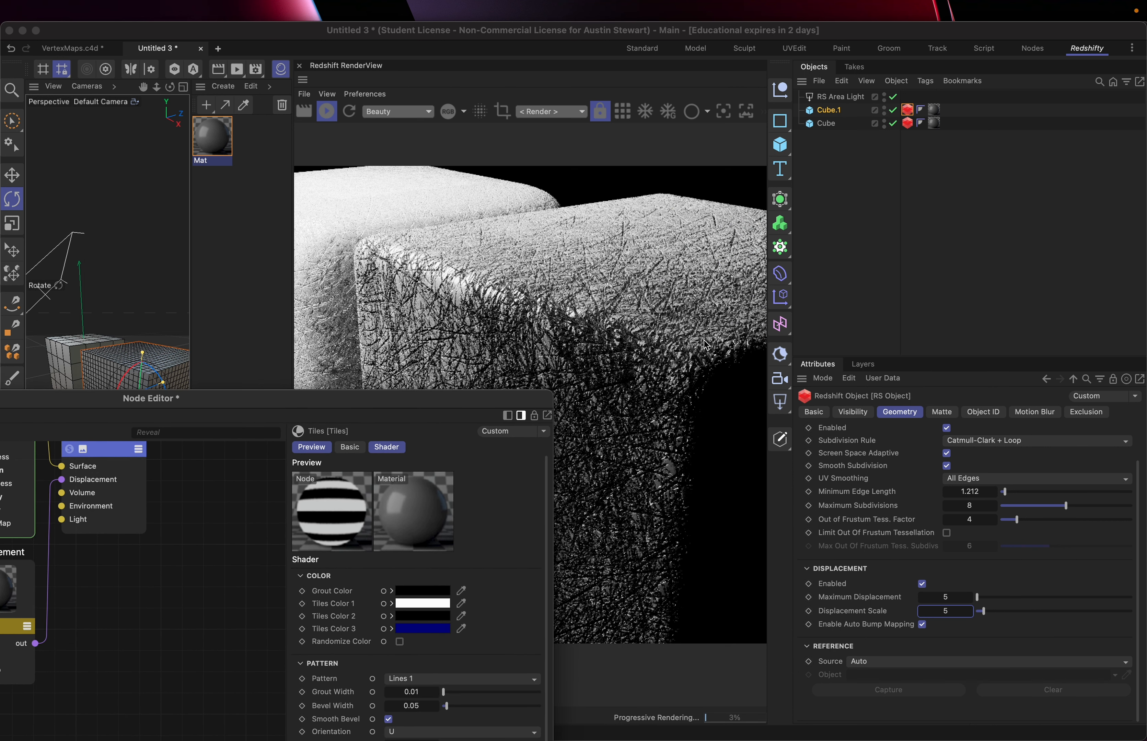
Set Cube.1's Maximum Displacement and Displacement Scale to 1
left_click(949, 602)
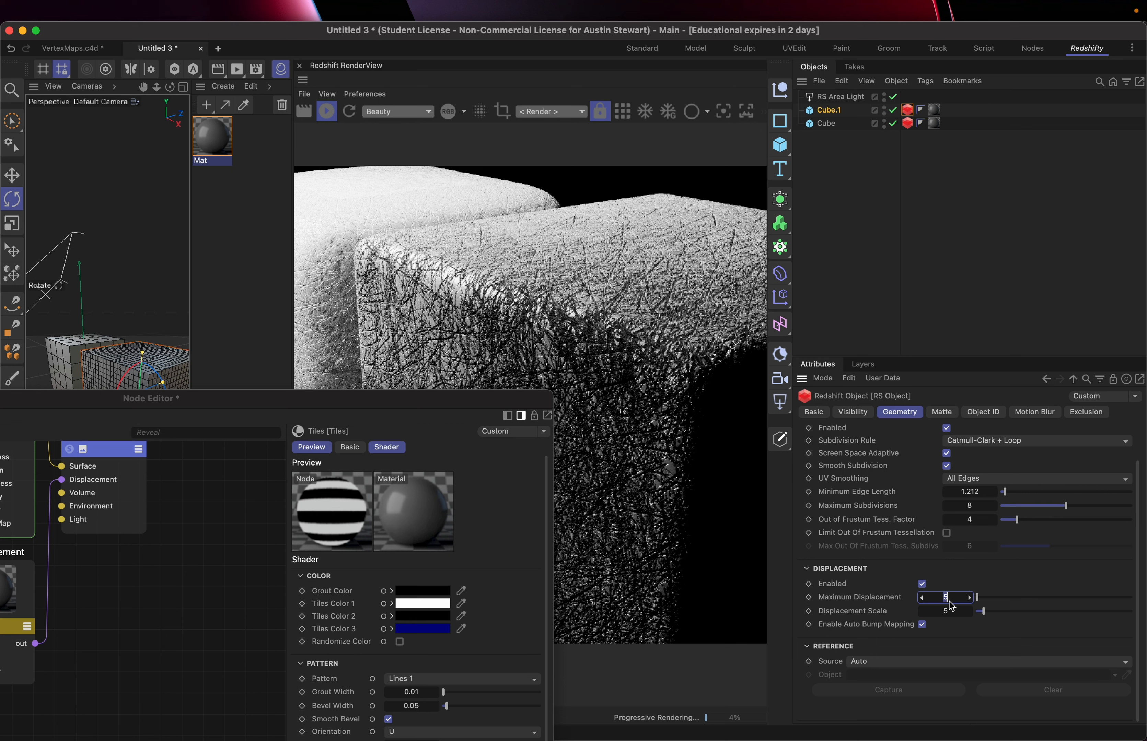
type("1")
key("Tab")
type("1")
key("Return")
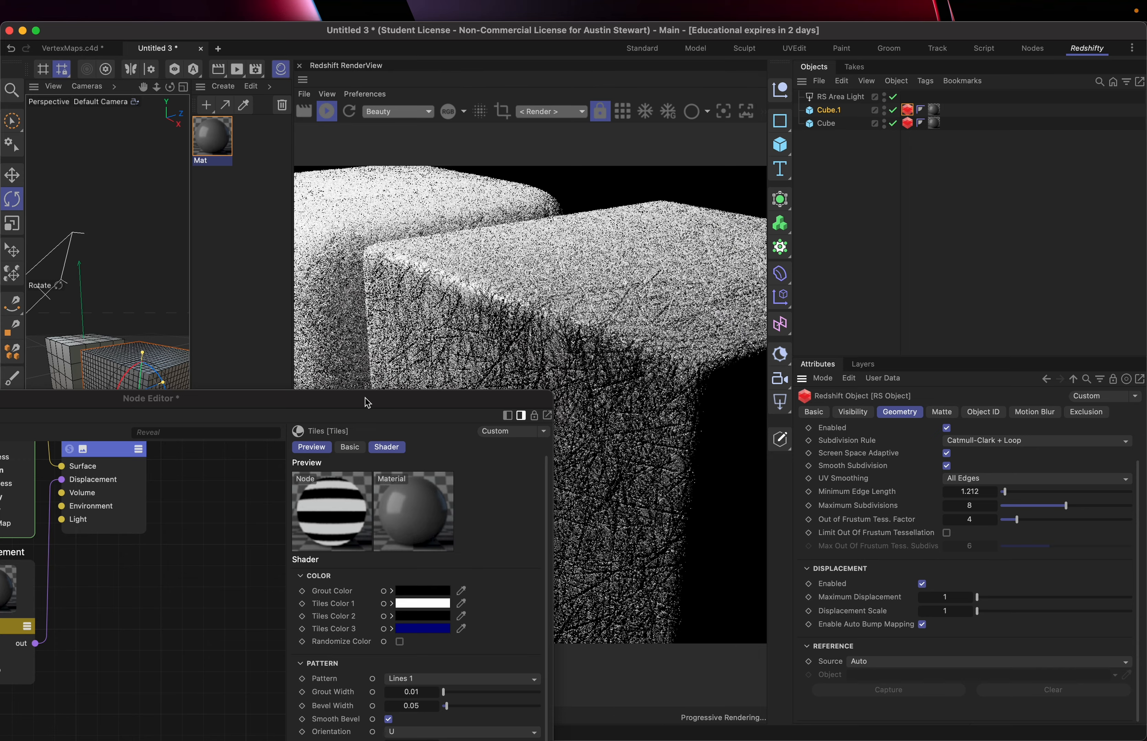
Close the Node Editor and switch to the Standard layout
left_click_drag(367, 402, 619, 550)
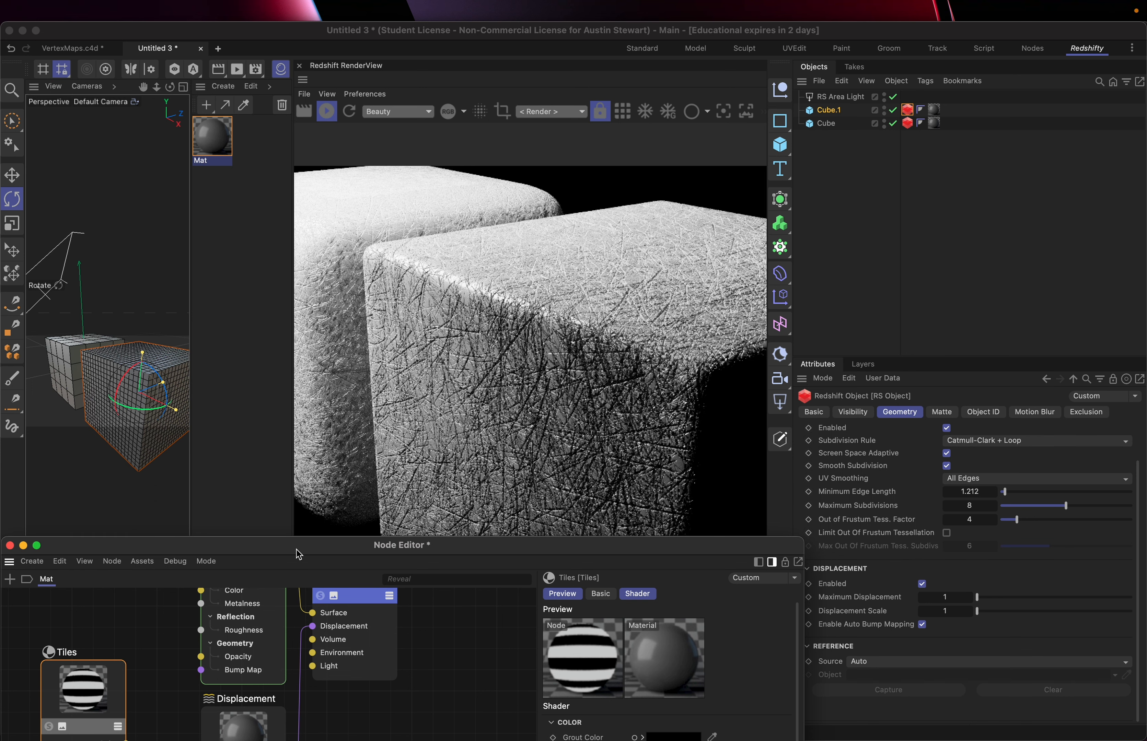
left_click_drag(298, 550, 373, 561)
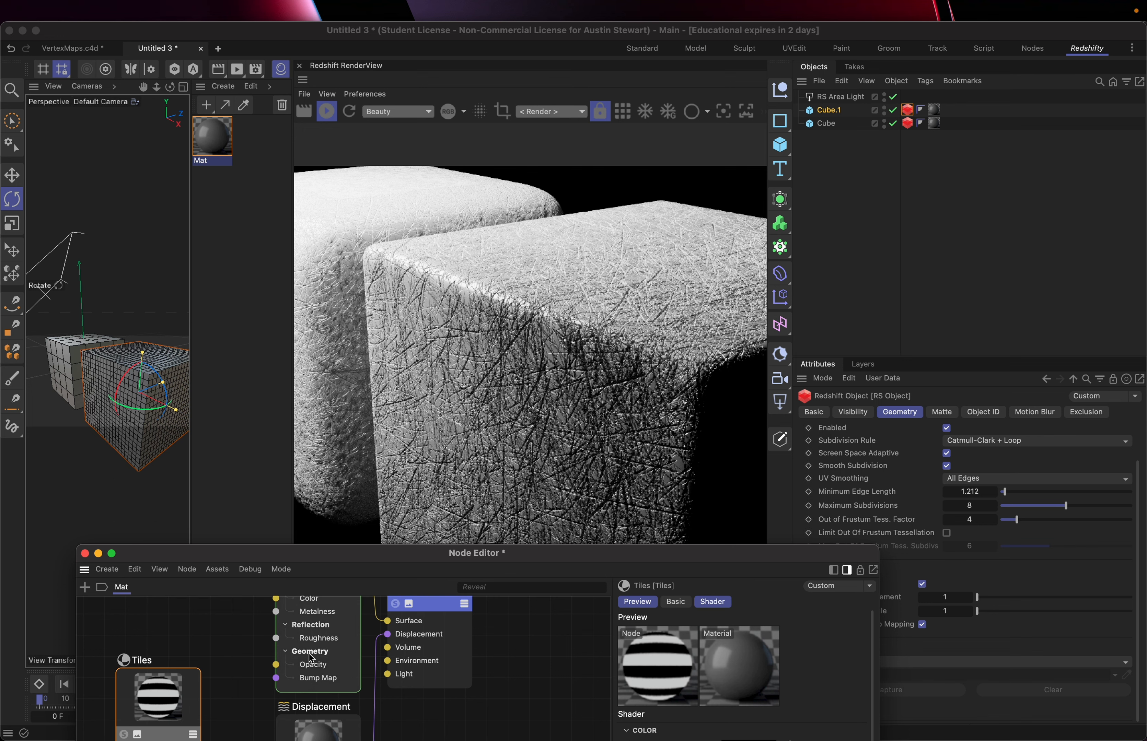
left_click_drag(307, 564, 452, 342)
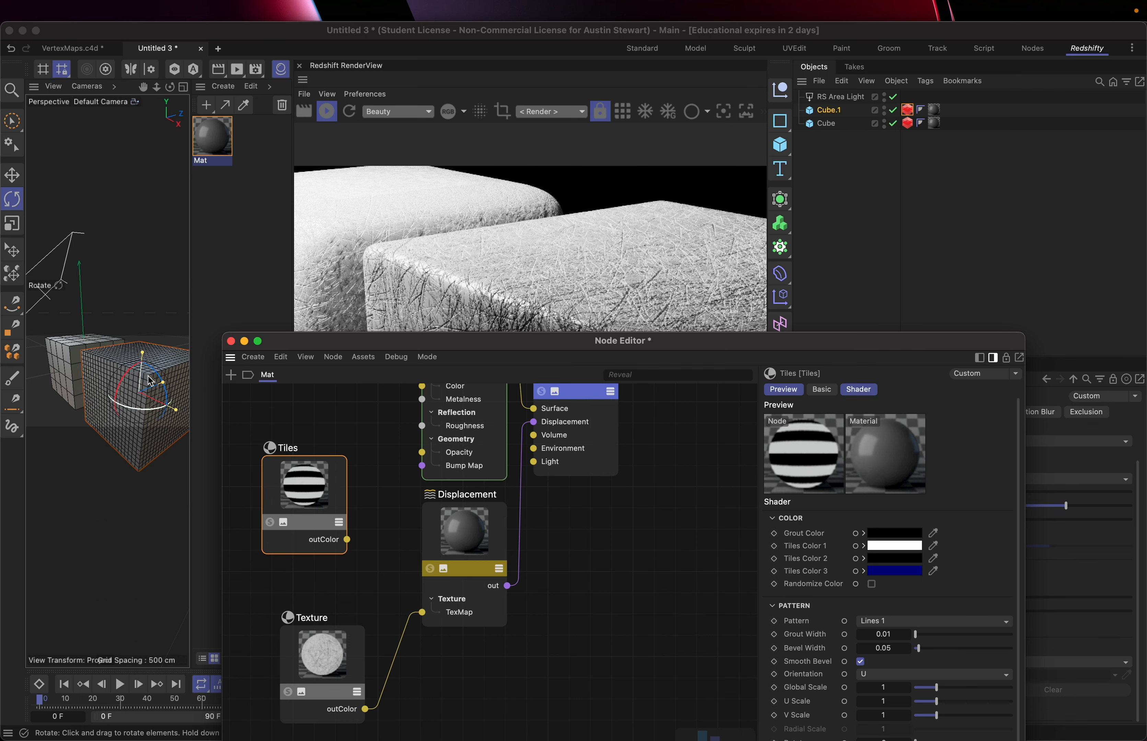
left_click_drag(309, 343, 426, 475)
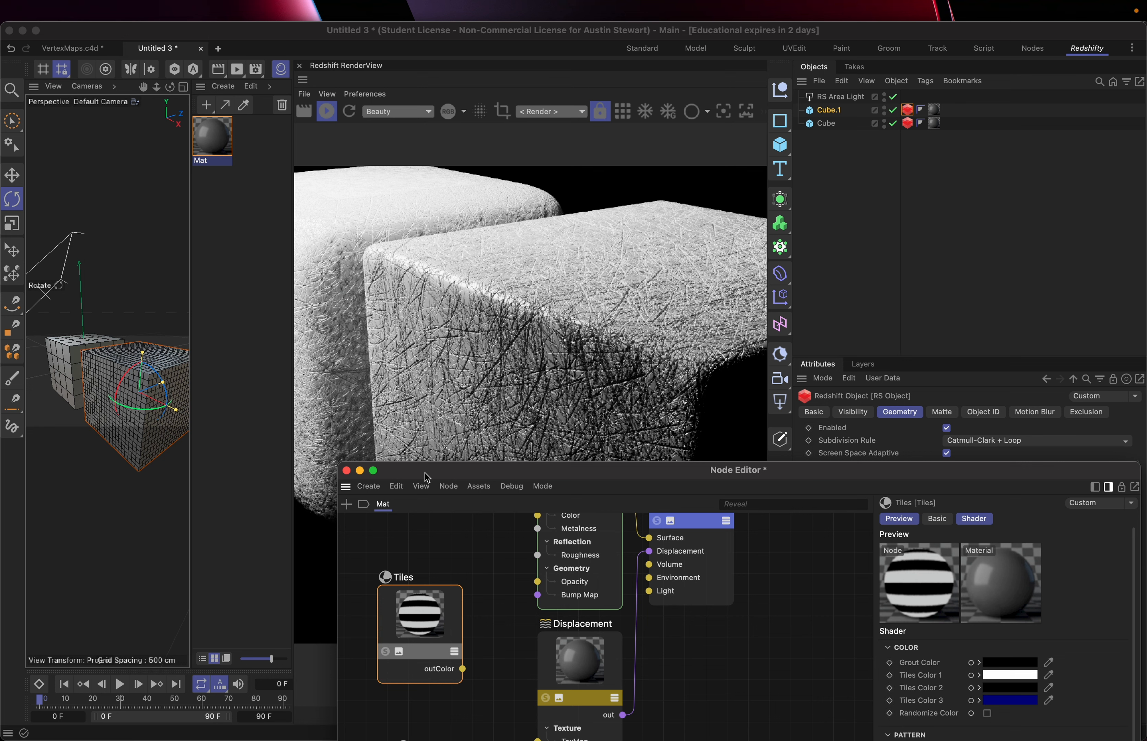
left_click_drag(426, 475, 294, 426)
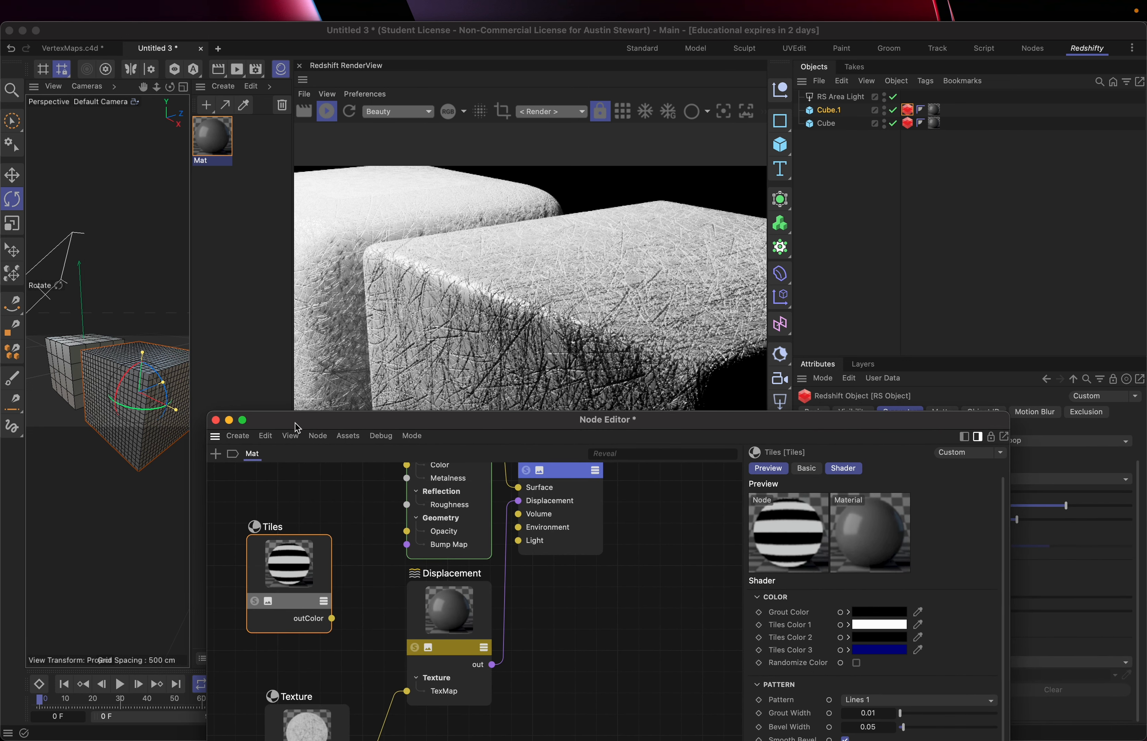
left_click(215, 420)
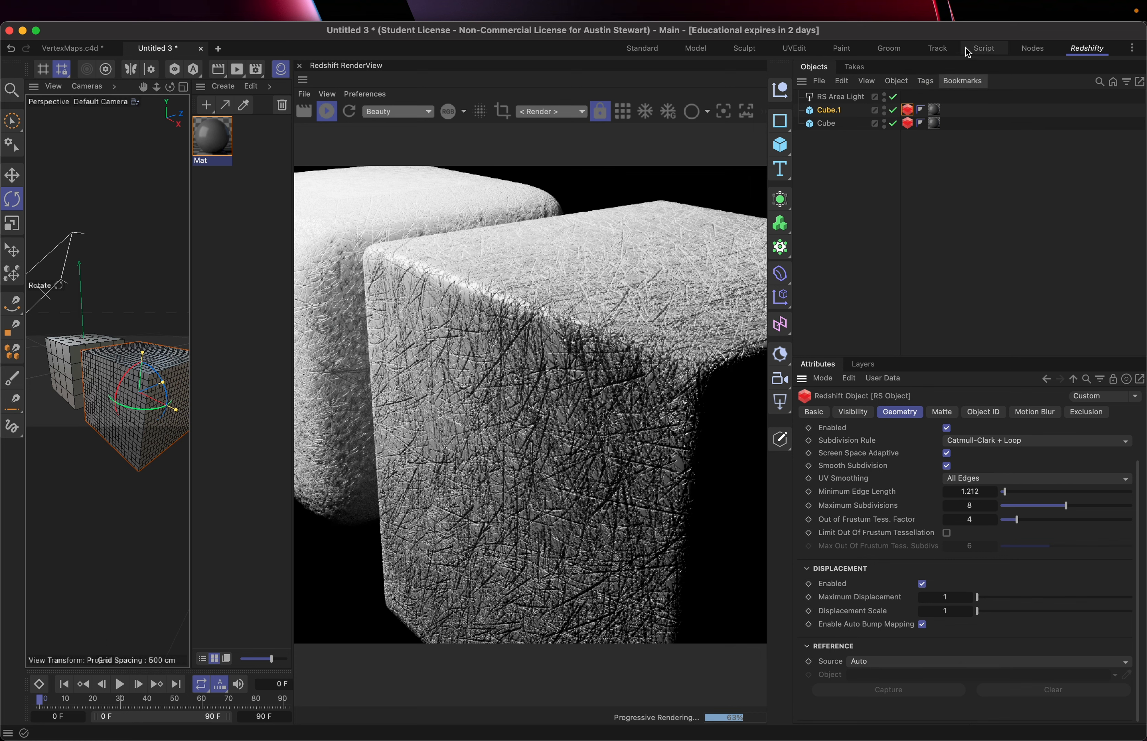
left_click(639, 51)
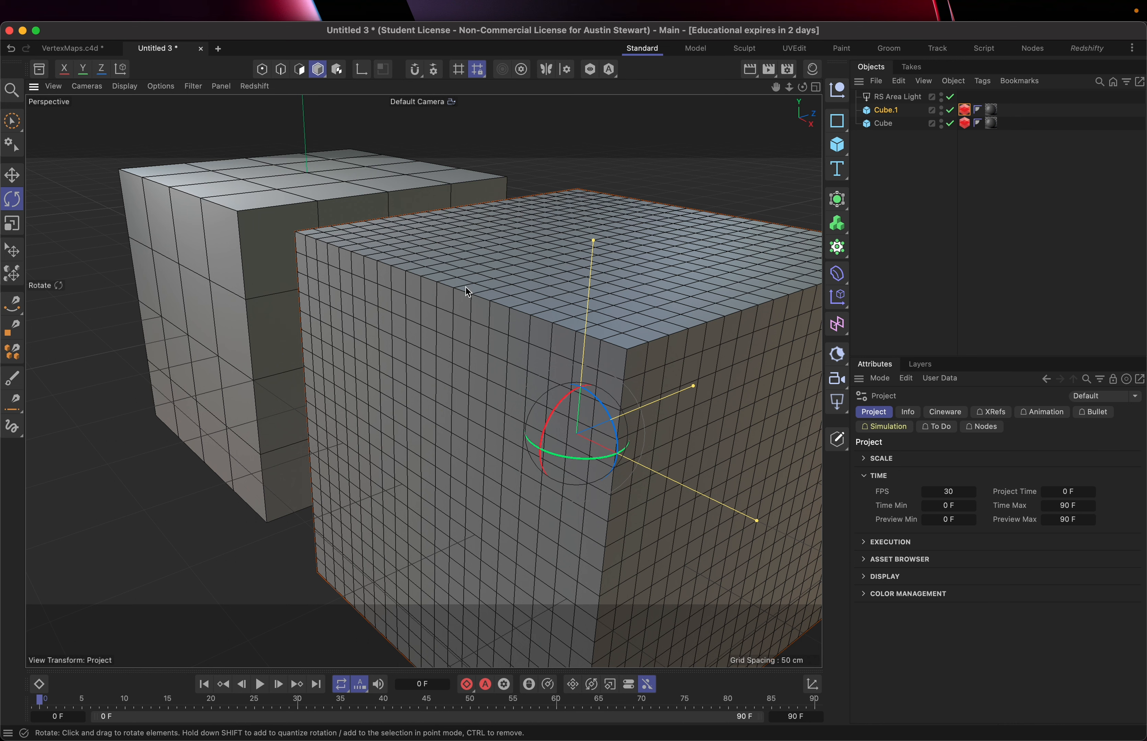
Add a Vertex Map tag to Cube.1
left_click(886, 112)
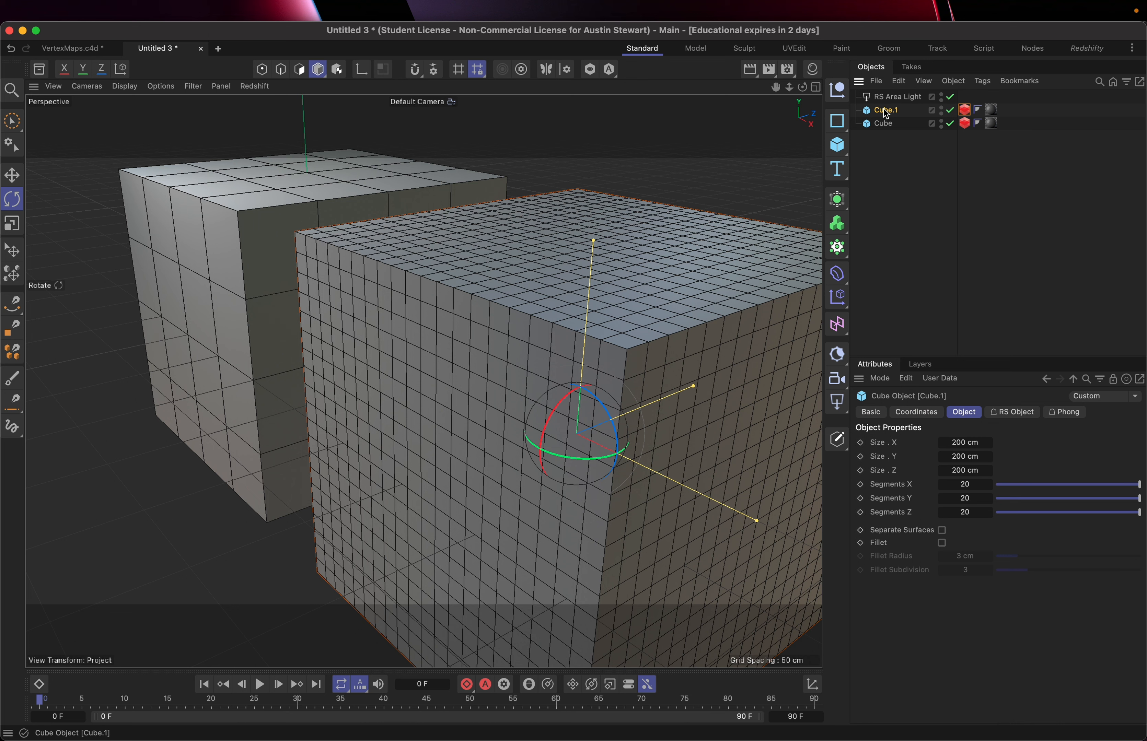
right_click(886, 113)
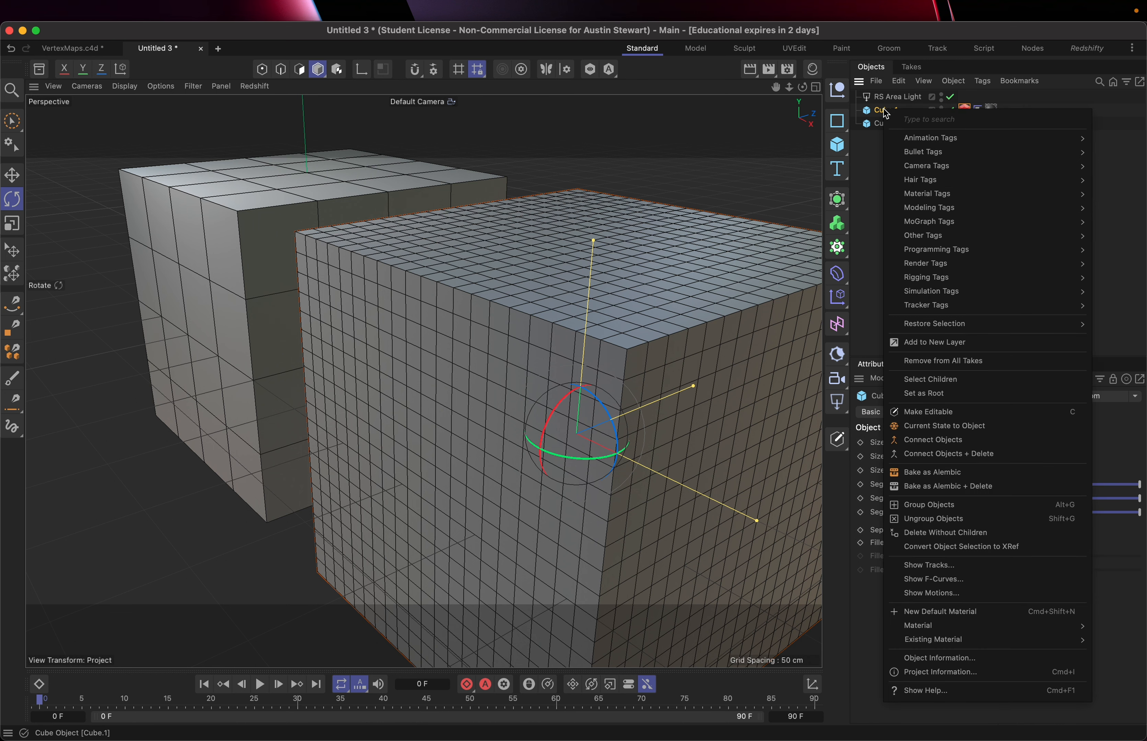
mouse_move(942, 236)
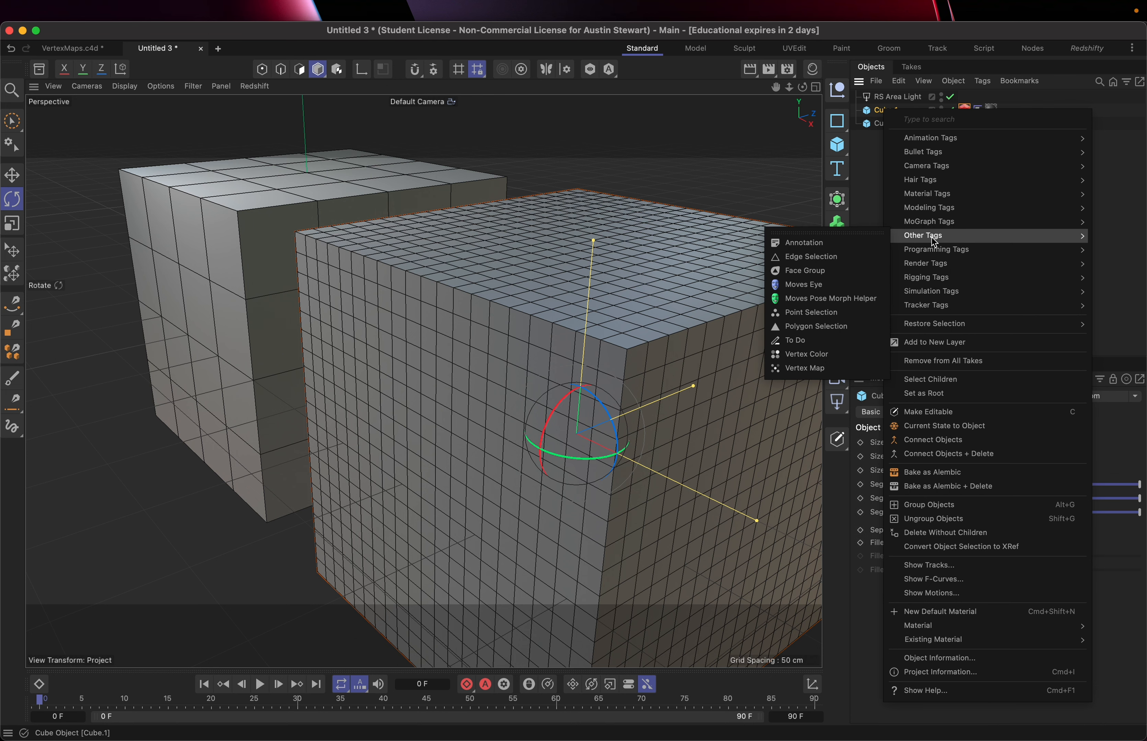
left_click(807, 368)
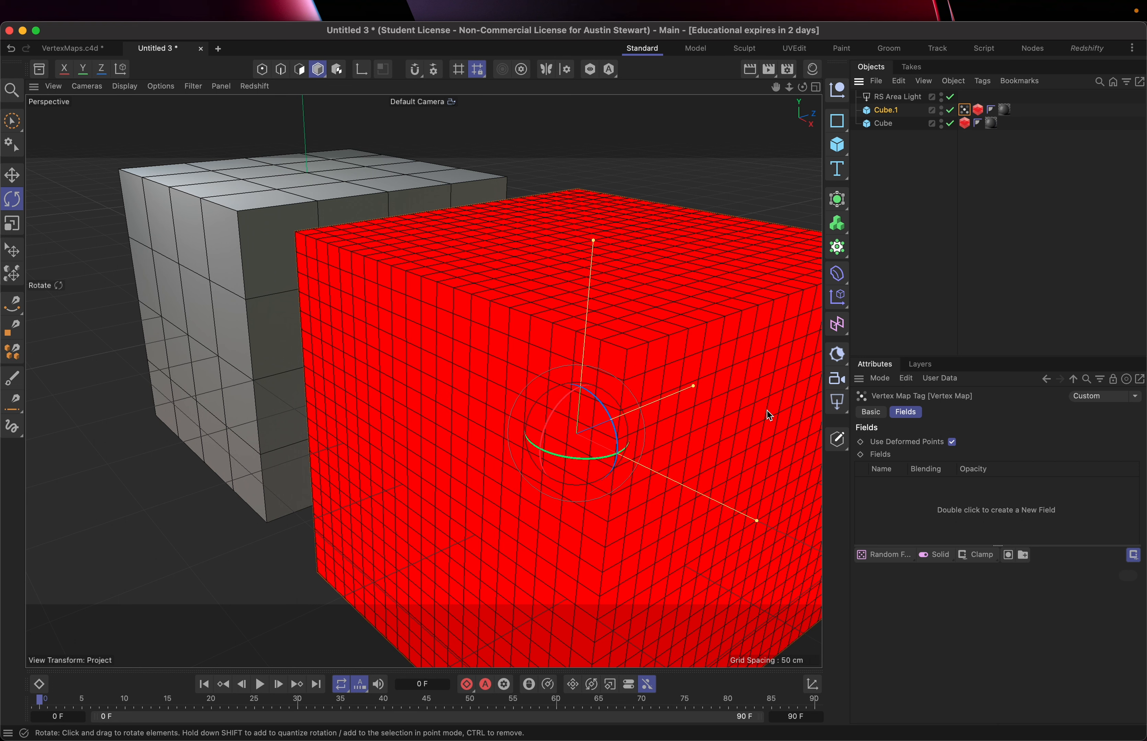
Add a Vertex Map tag to the original Cube
left_click(886, 123)
right_click(885, 124)
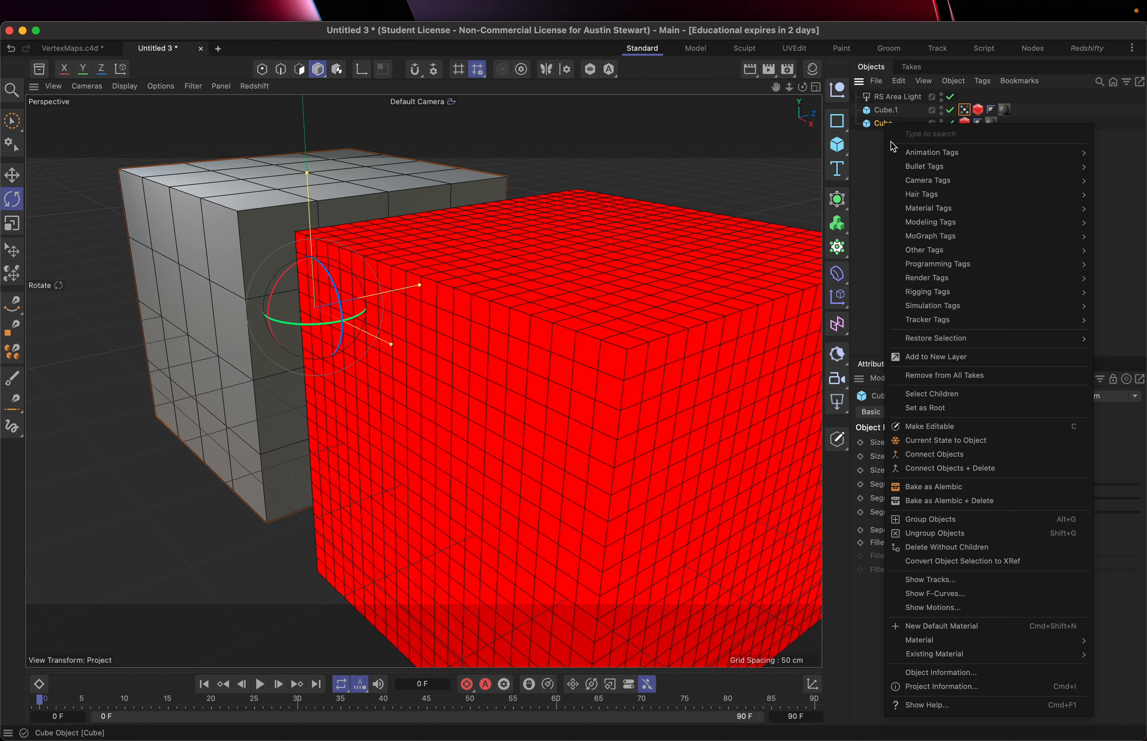
mouse_move(899, 251)
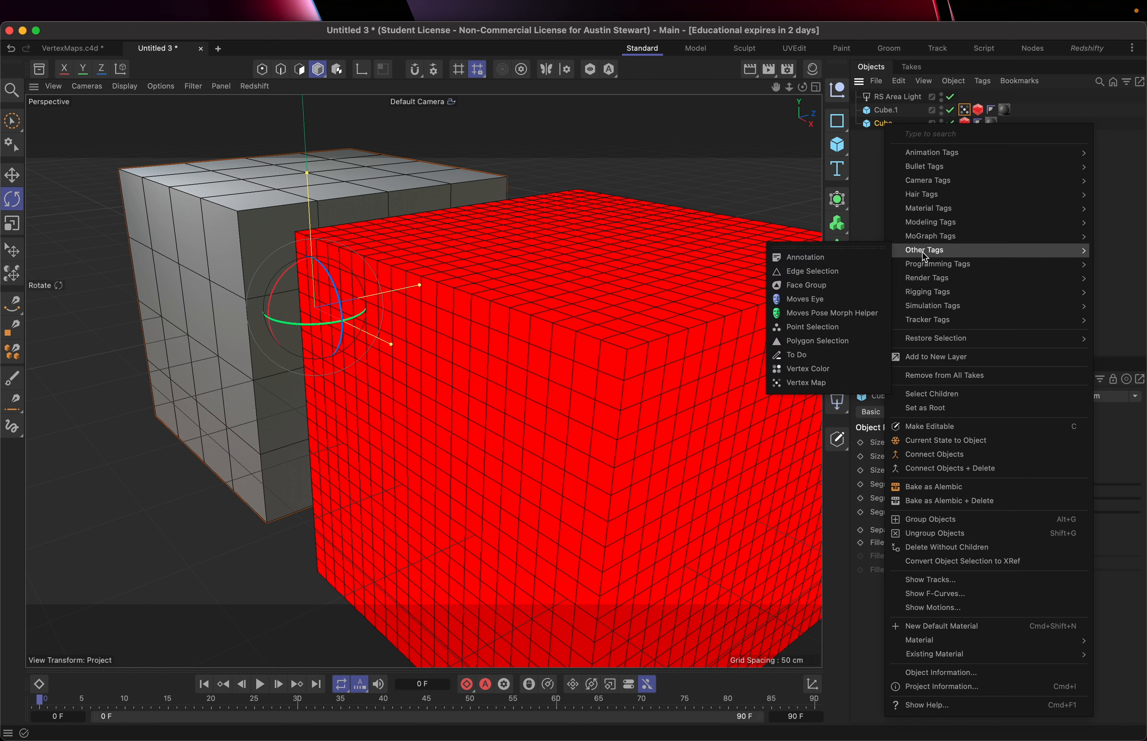
left_click(811, 383)
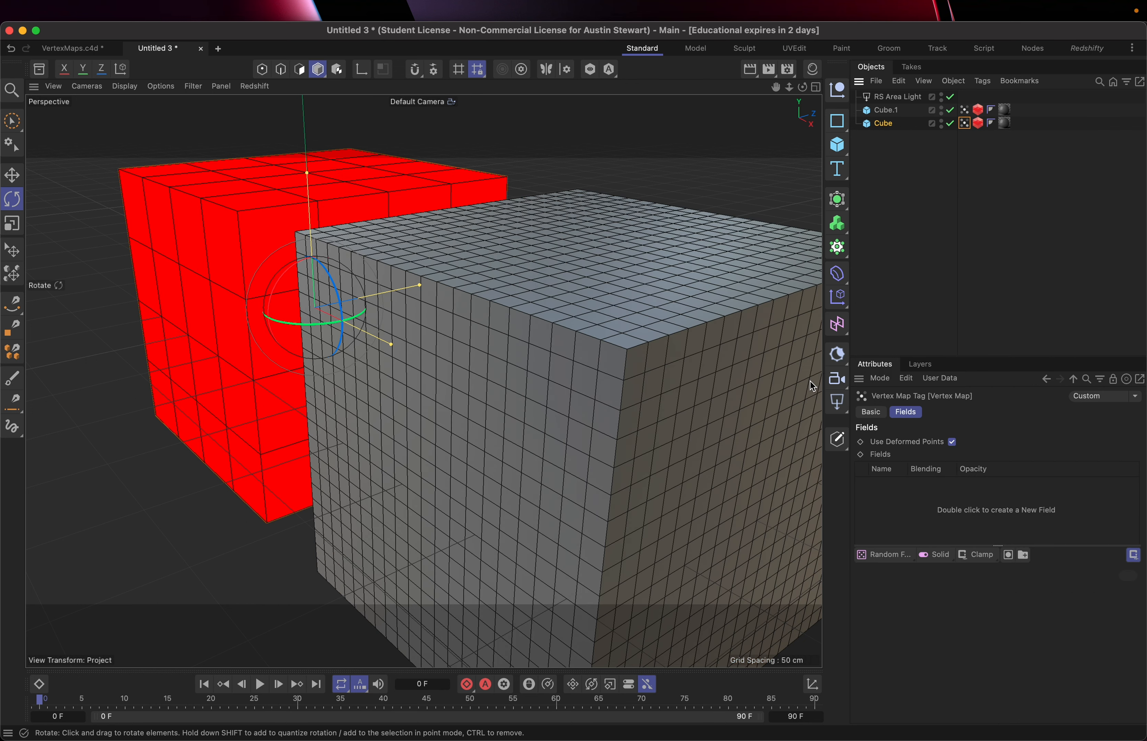
Compare the vertex maps of Cube.1 and Cube in the viewport, ending with Cube.1's Vertex Map tag selected
left_click(895, 114)
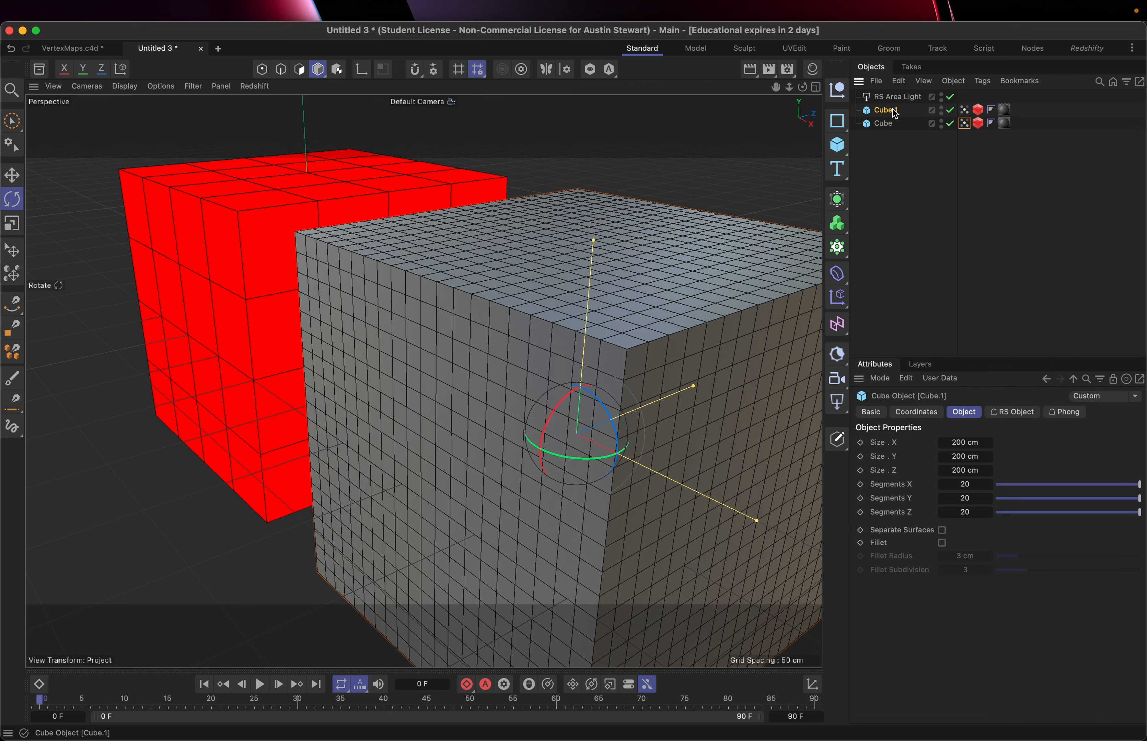
left_click(964, 112)
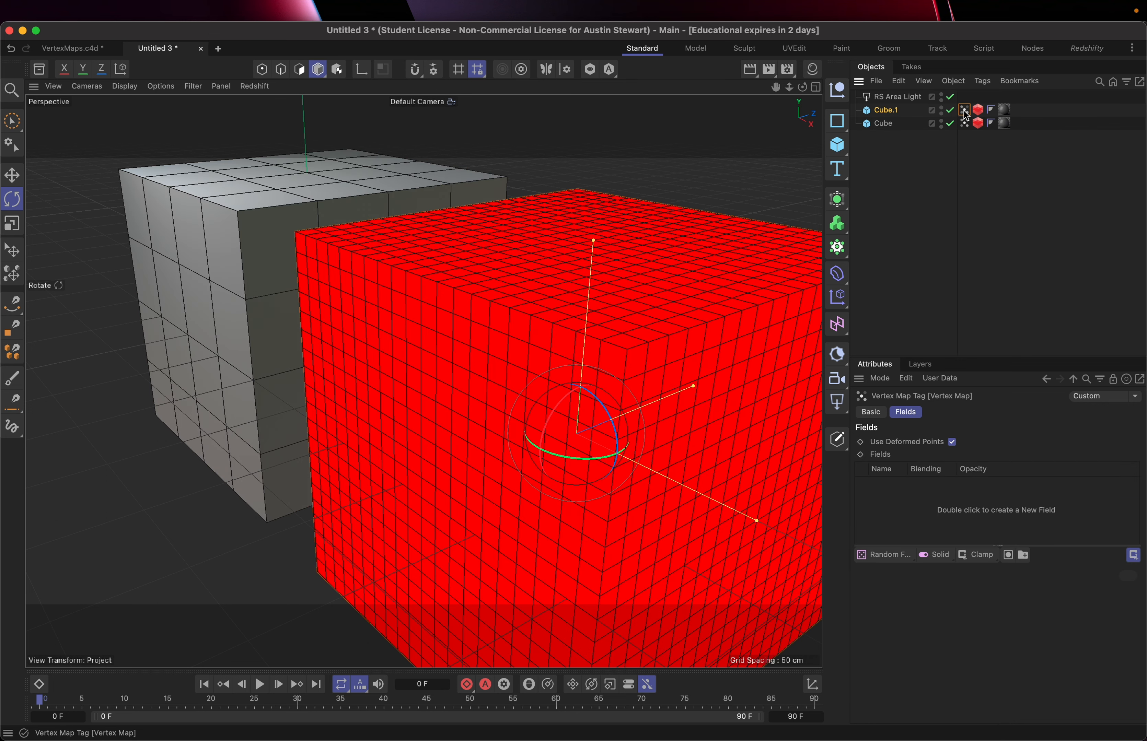
left_click(965, 124)
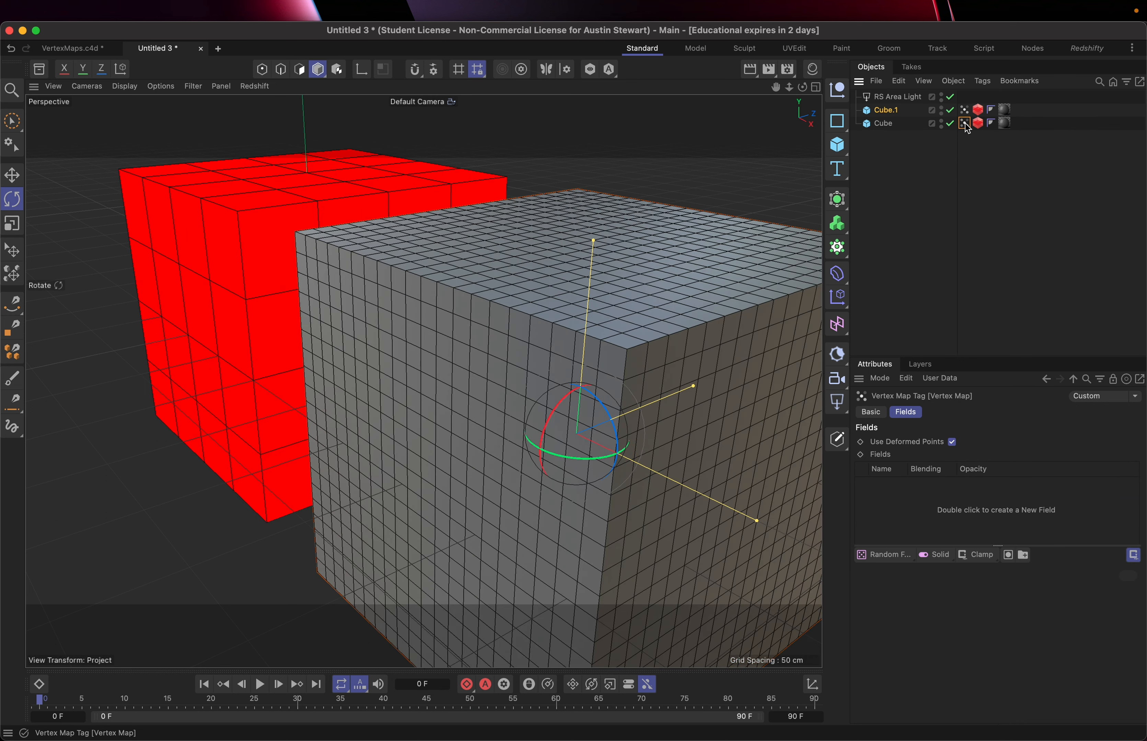
left_click(964, 111)
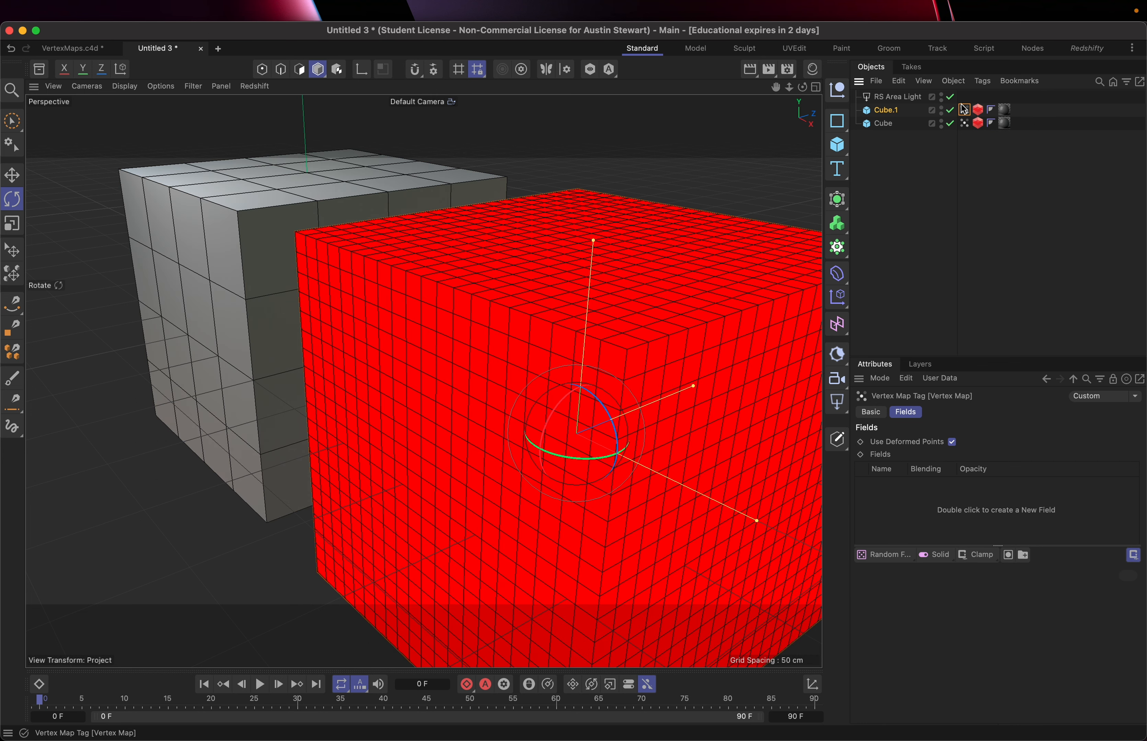
left_click(965, 124)
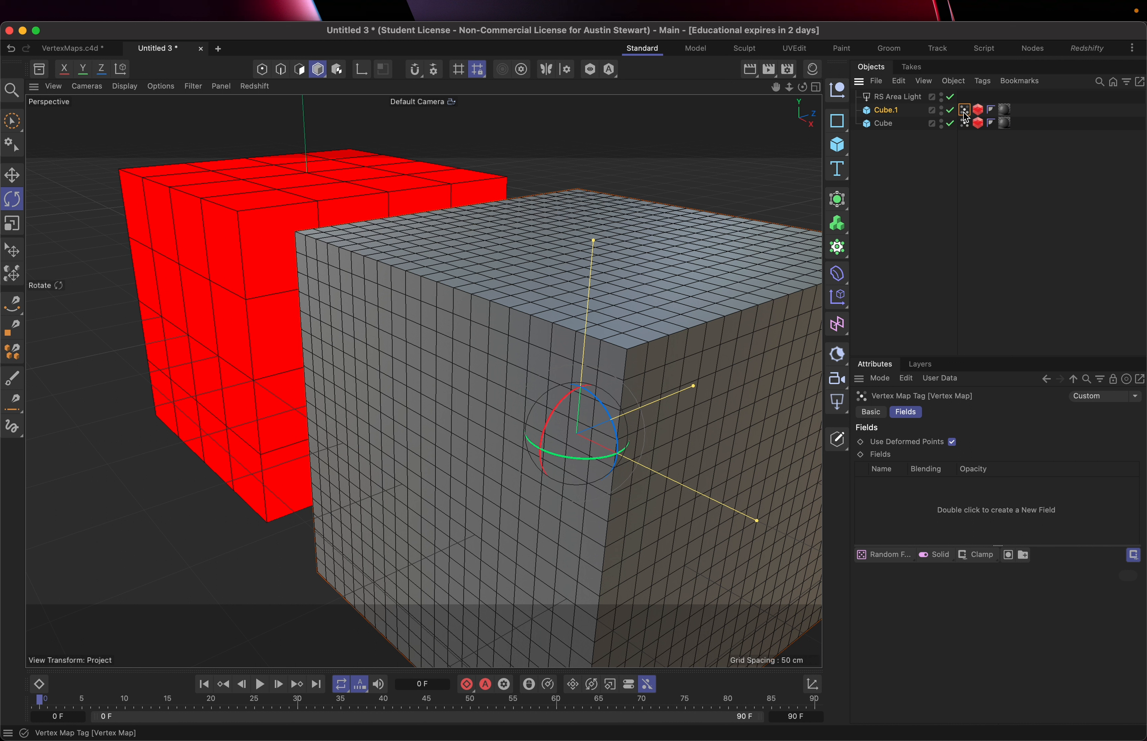
left_click(964, 111)
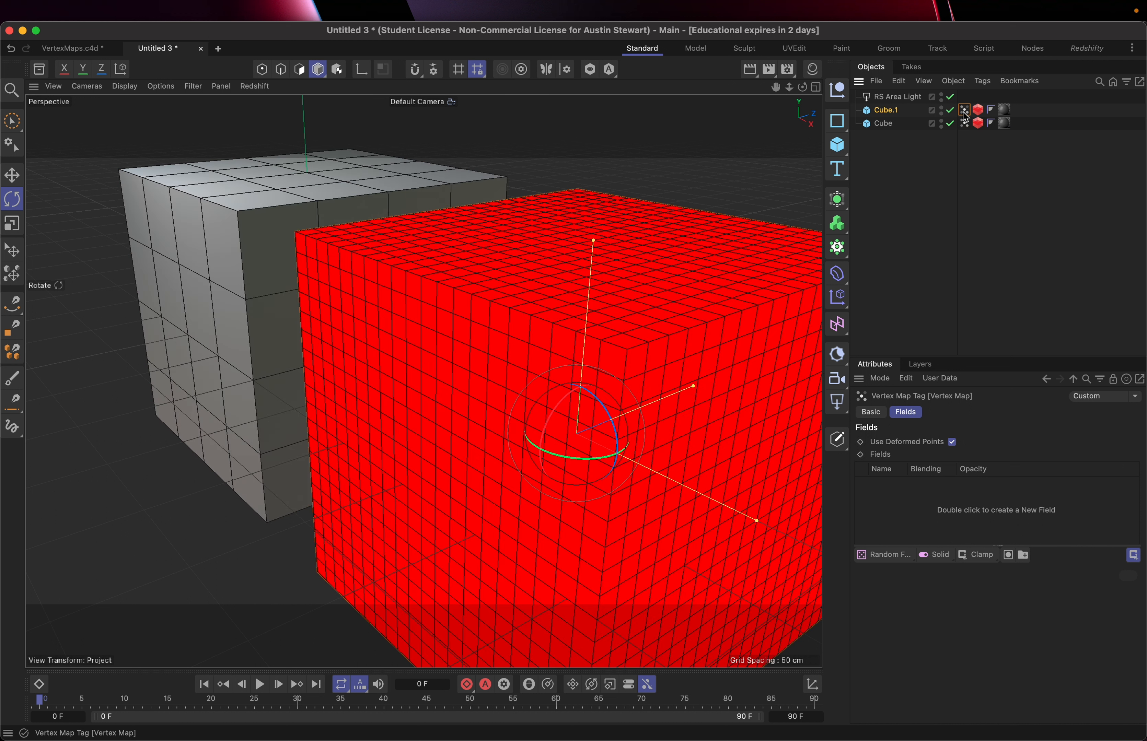
Activate the Paint Tool for Cube.1's vertex map, keep its Paint Mode on Vertex Map, and undo the last change
left_click(14, 381)
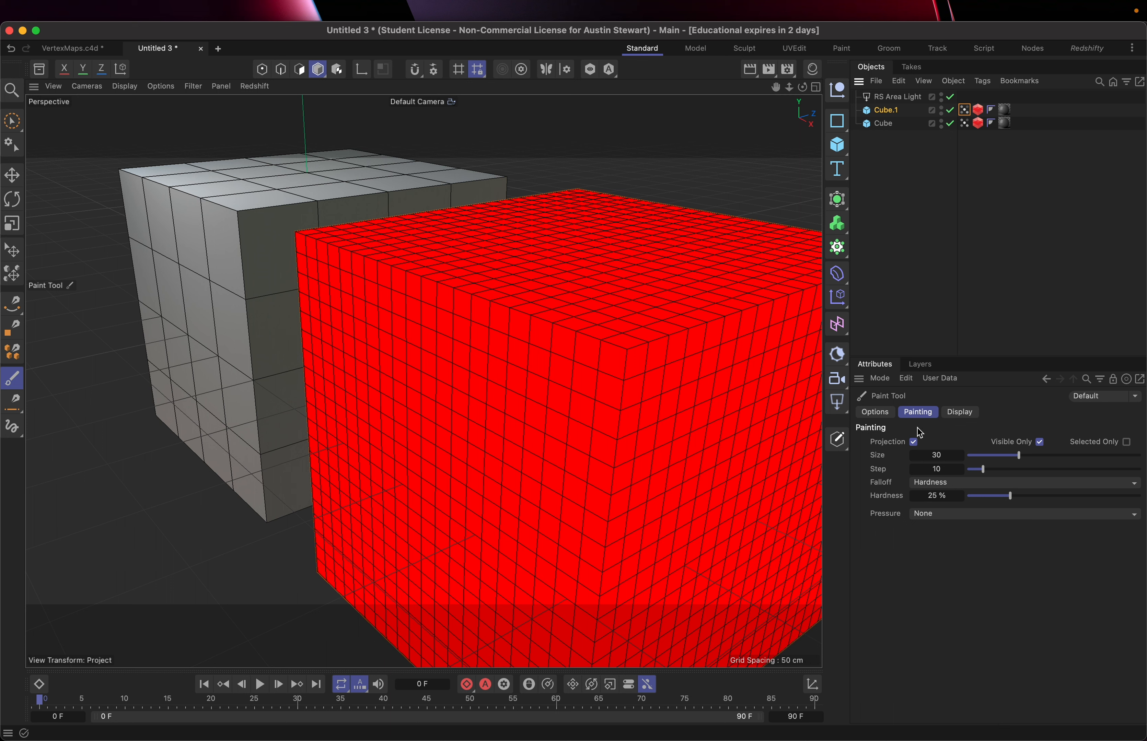
left_click(874, 411)
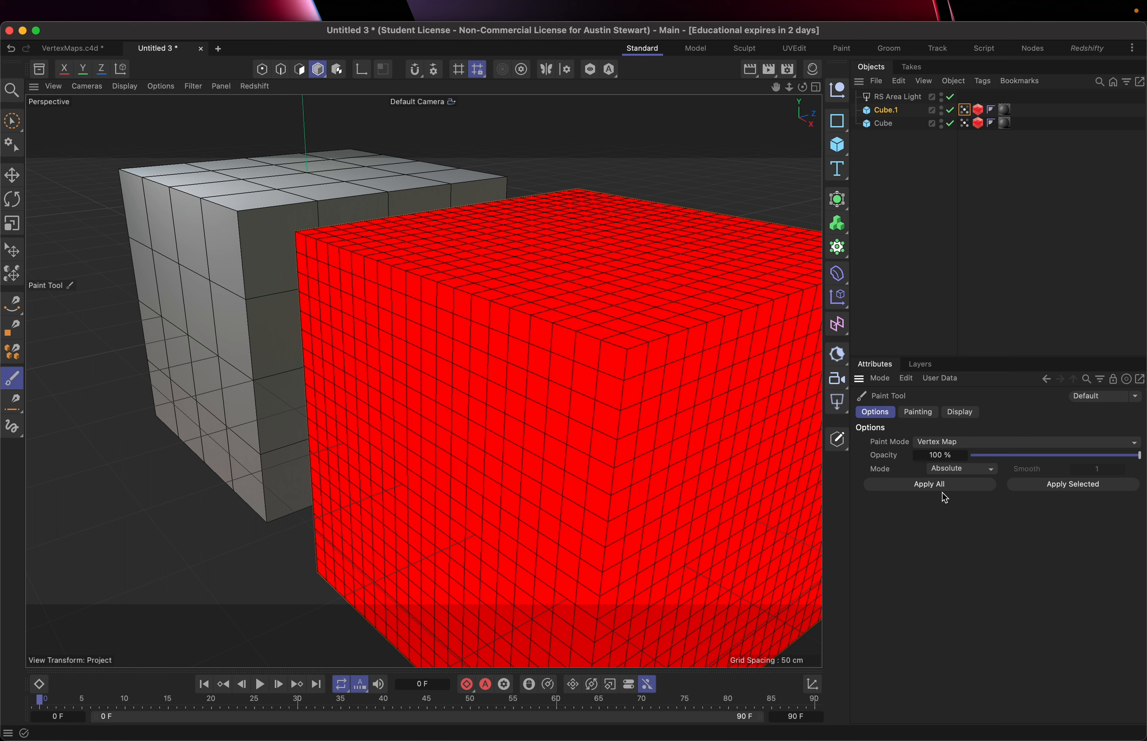
left_click(928, 446)
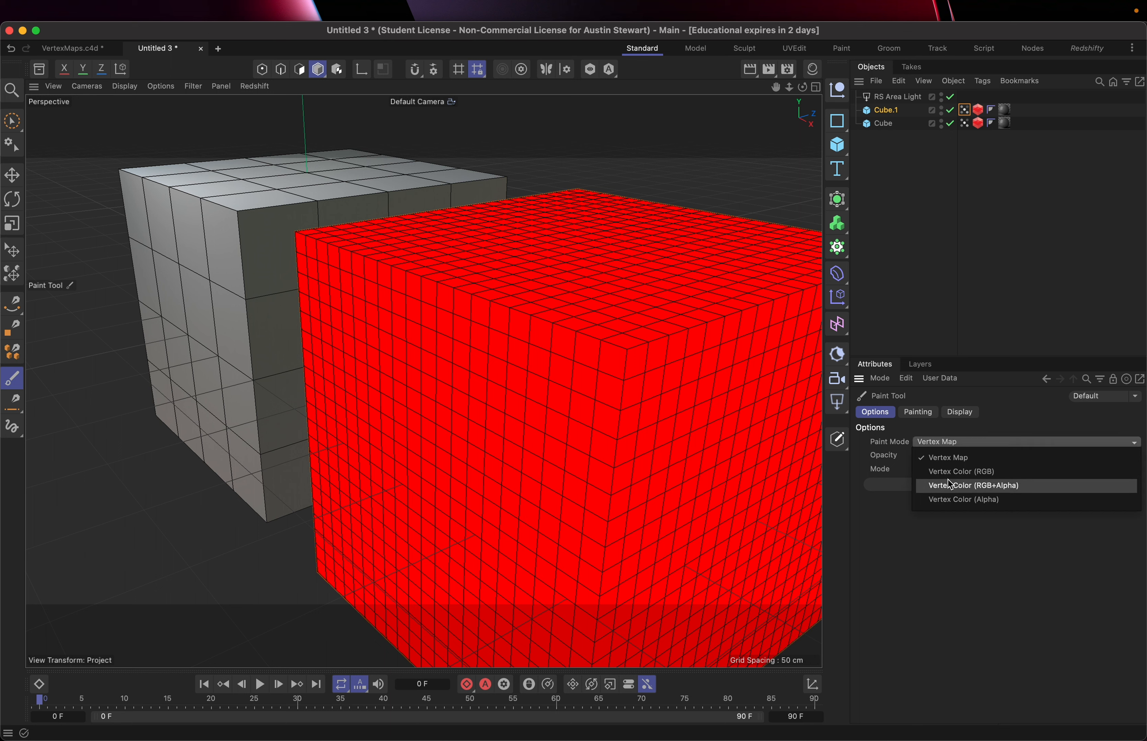
left_click(962, 547)
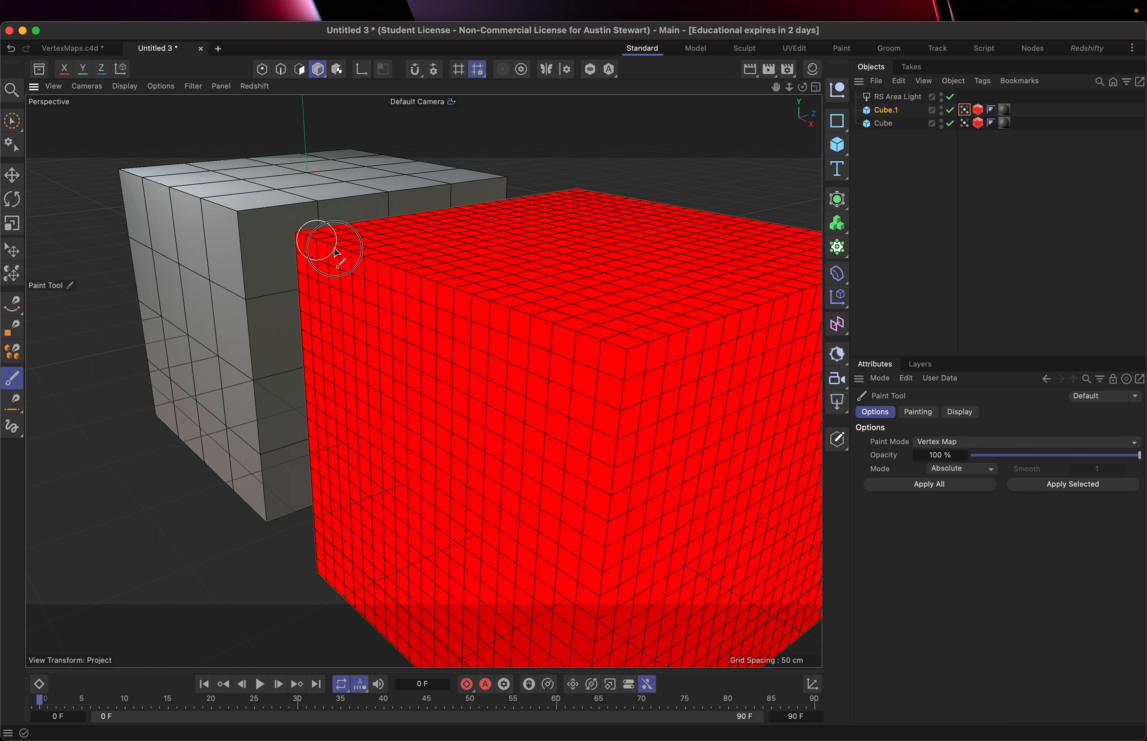
key("super+z")
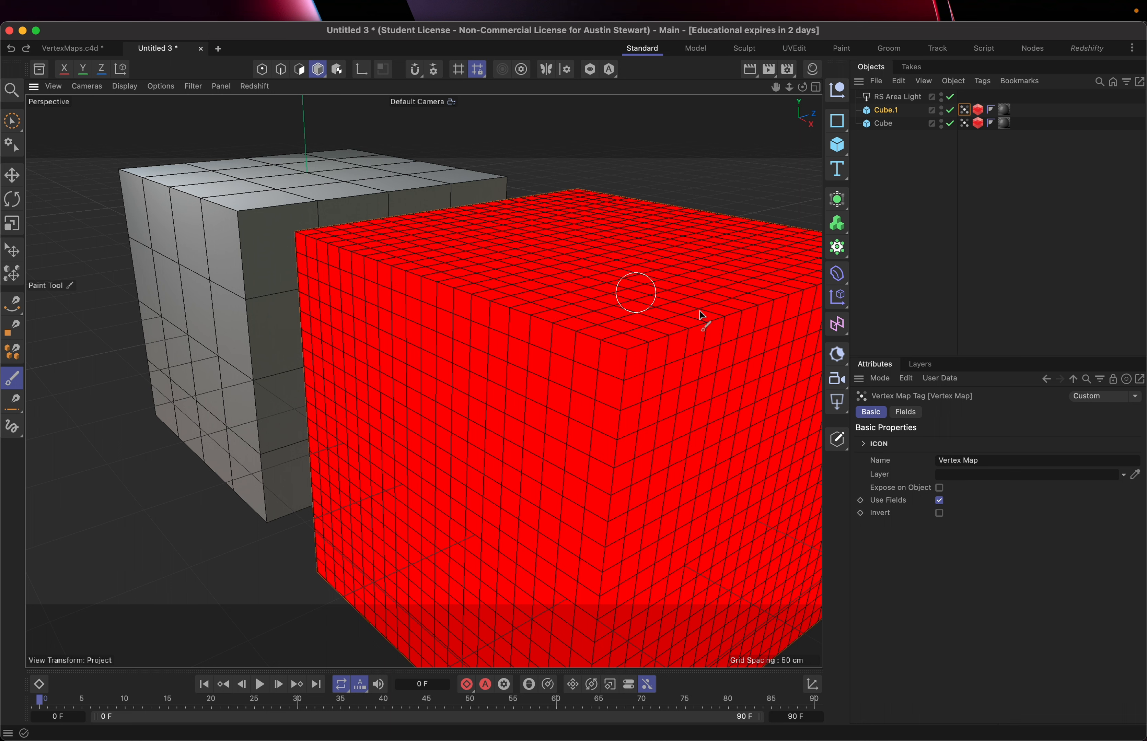
Disable Use Fields on Cube.1's Vertex Map tag and convert Cube.1 to an editable polygon object
left_click(908, 413)
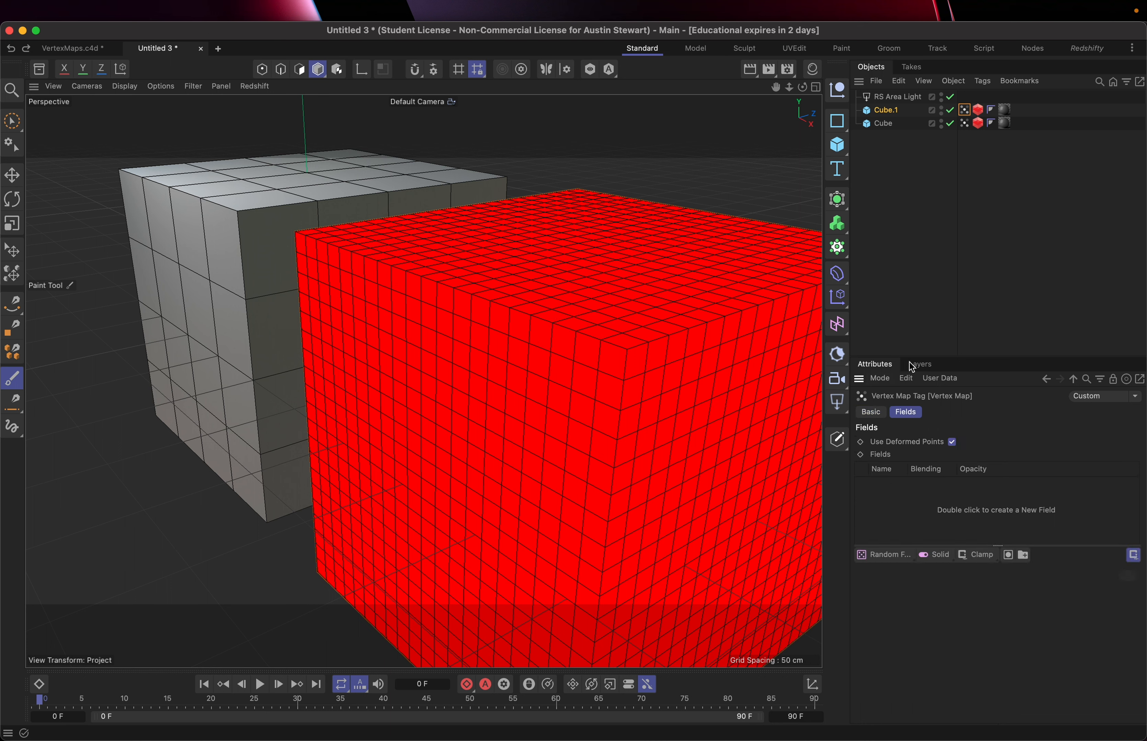
left_click(872, 413)
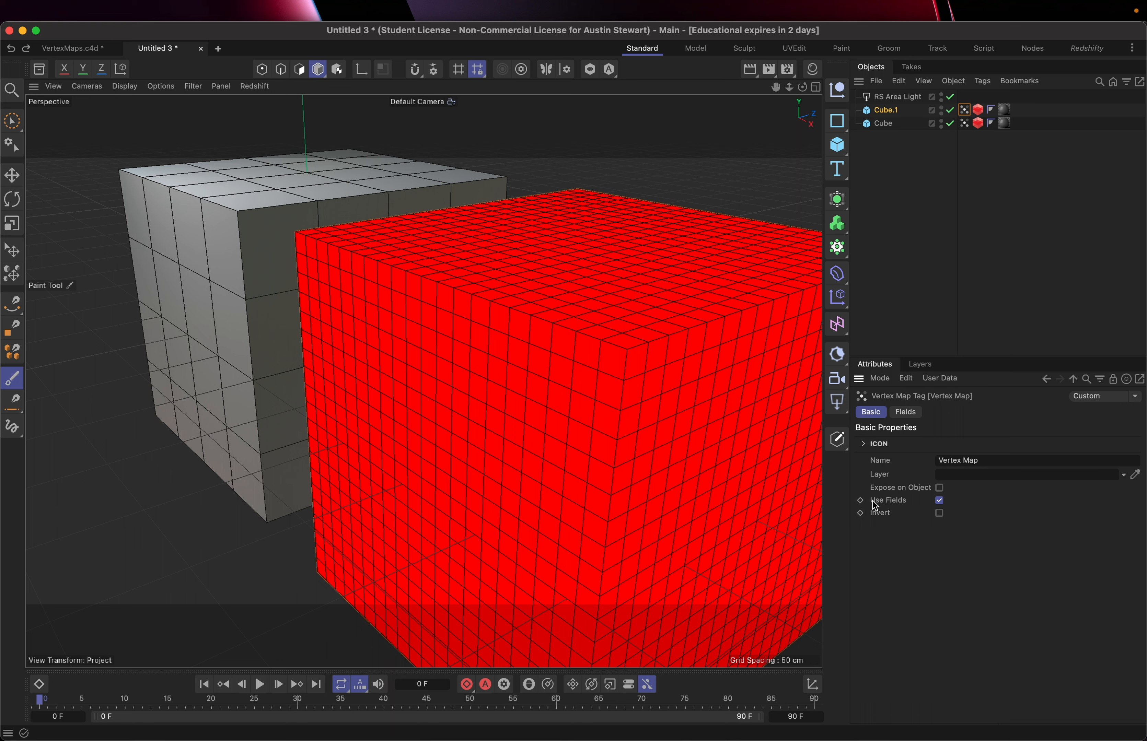
left_click(939, 501)
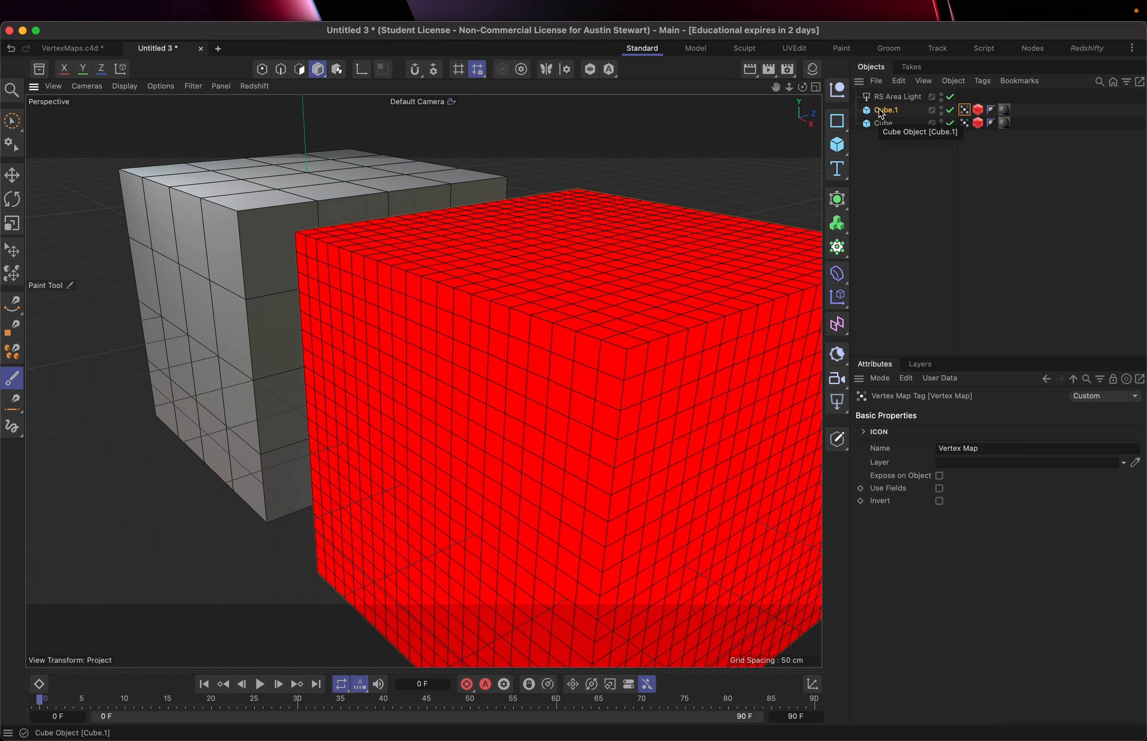
key("c")
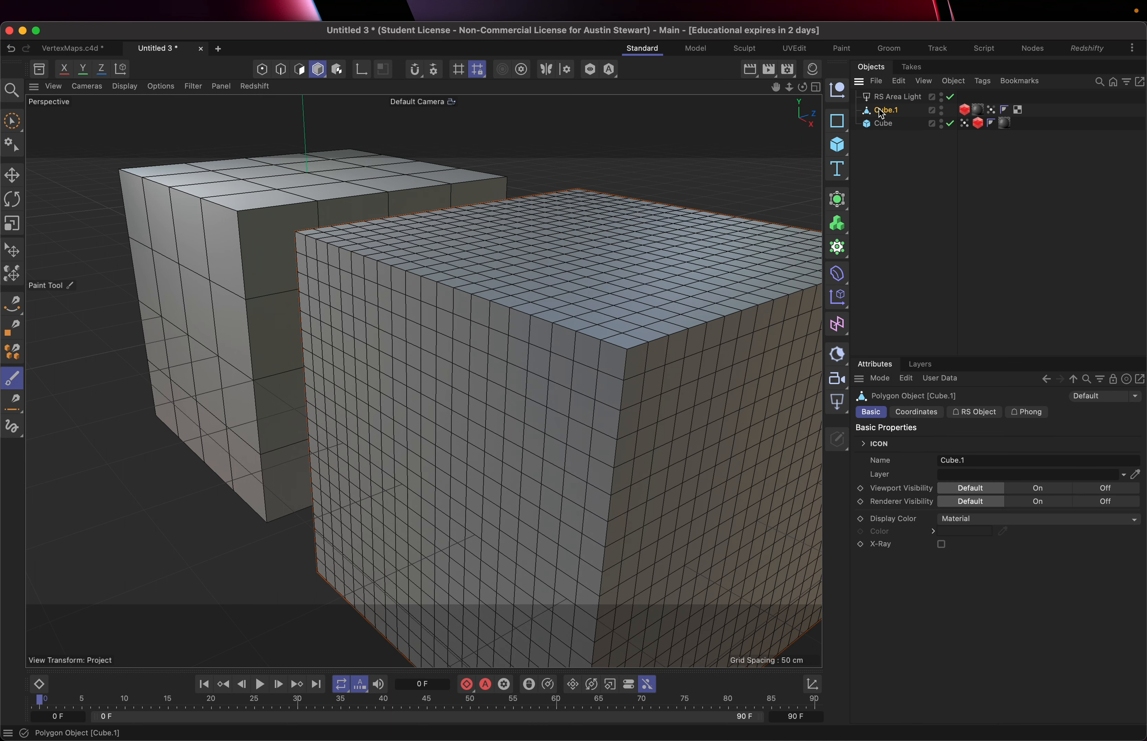
Paint vertex weights on Cube.1's vertex map along one top edge and around its front corner
left_click(990, 111)
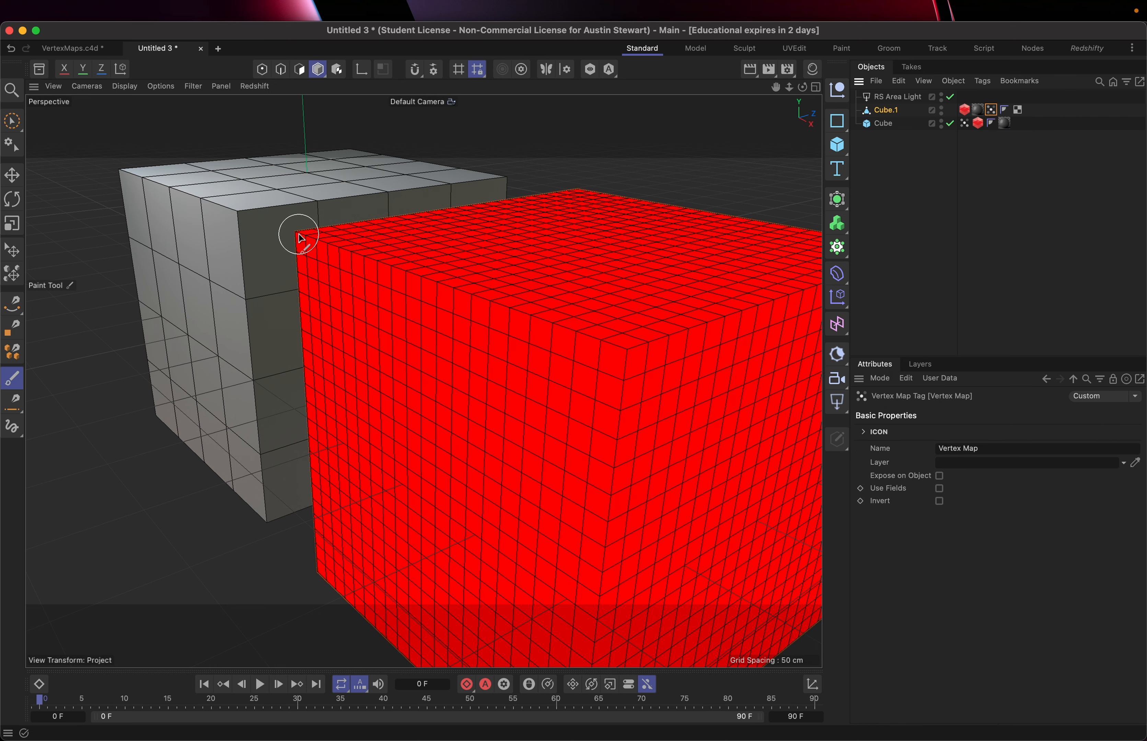
left_click_drag(298, 239, 632, 363)
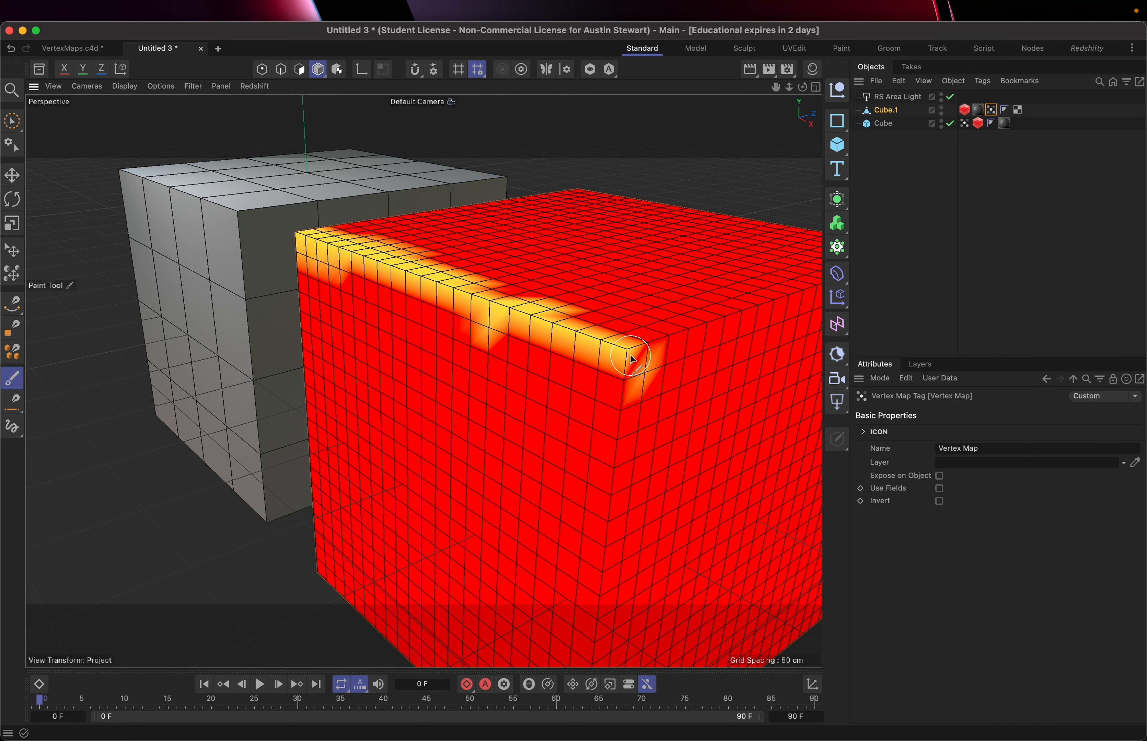
mouse_move(633, 359)
left_mouse_down("alt")
mouse_move(594, 385)
mouse_move(645, 358)
left_mouse_up("alt")
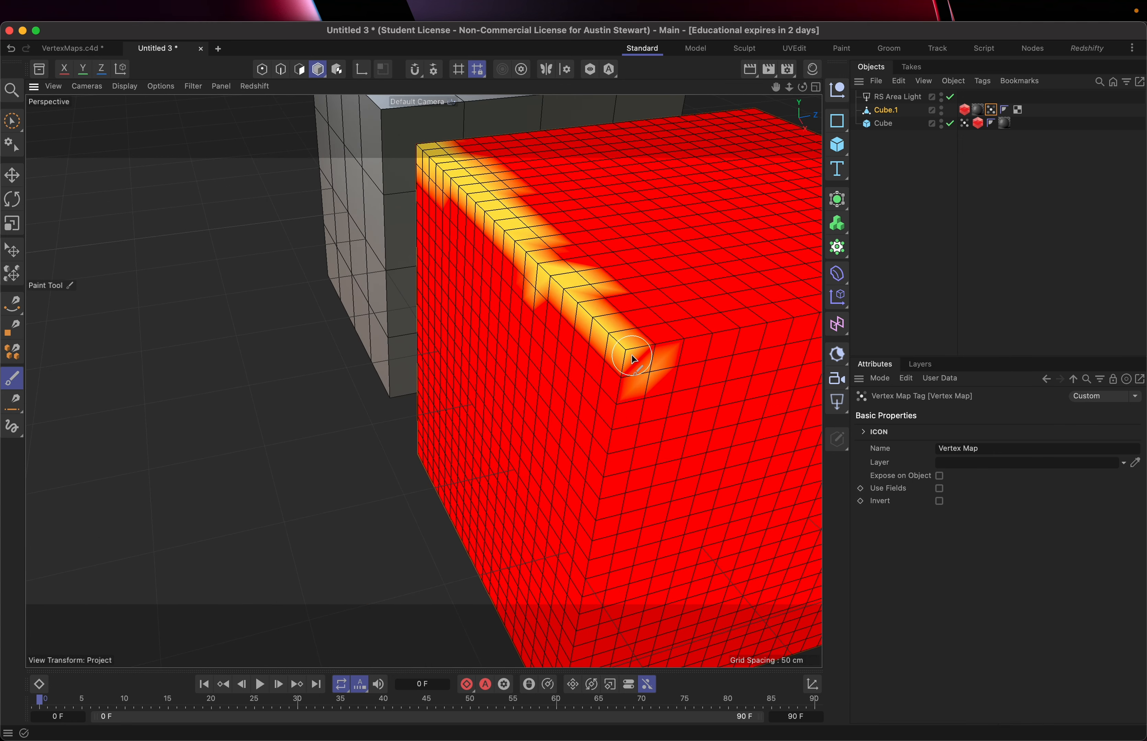
scroll(646, 375, "up", 5)
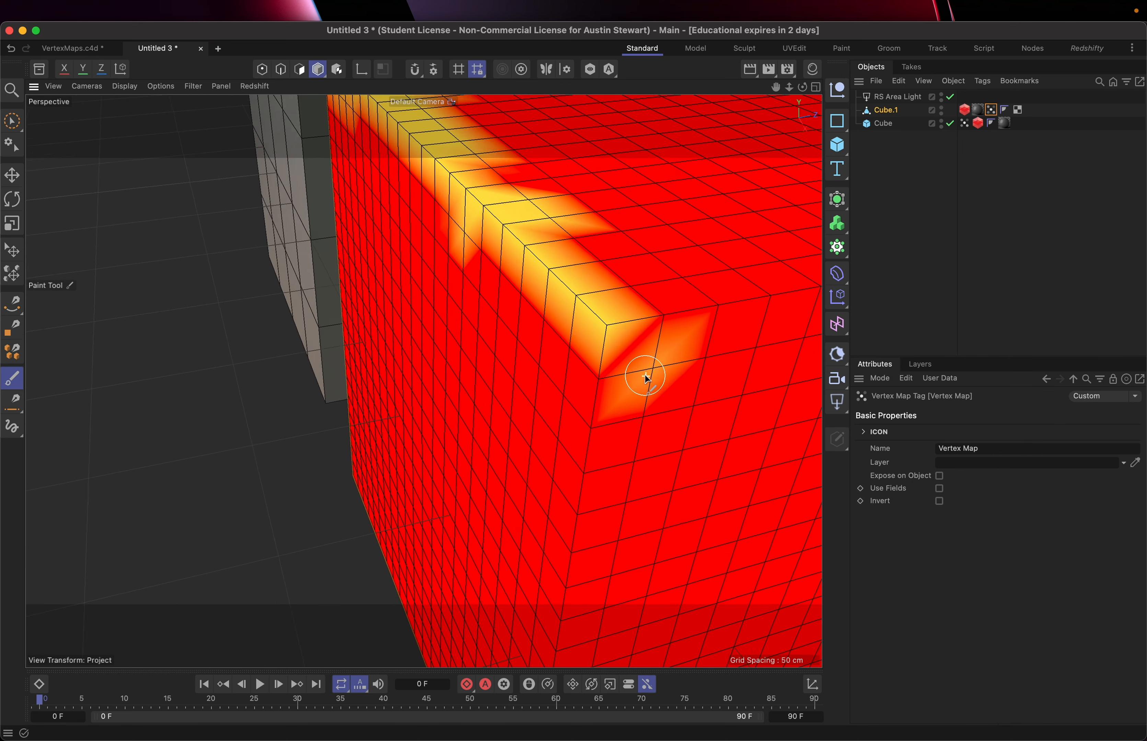
left_click_drag(620, 361, 583, 341, "alt")
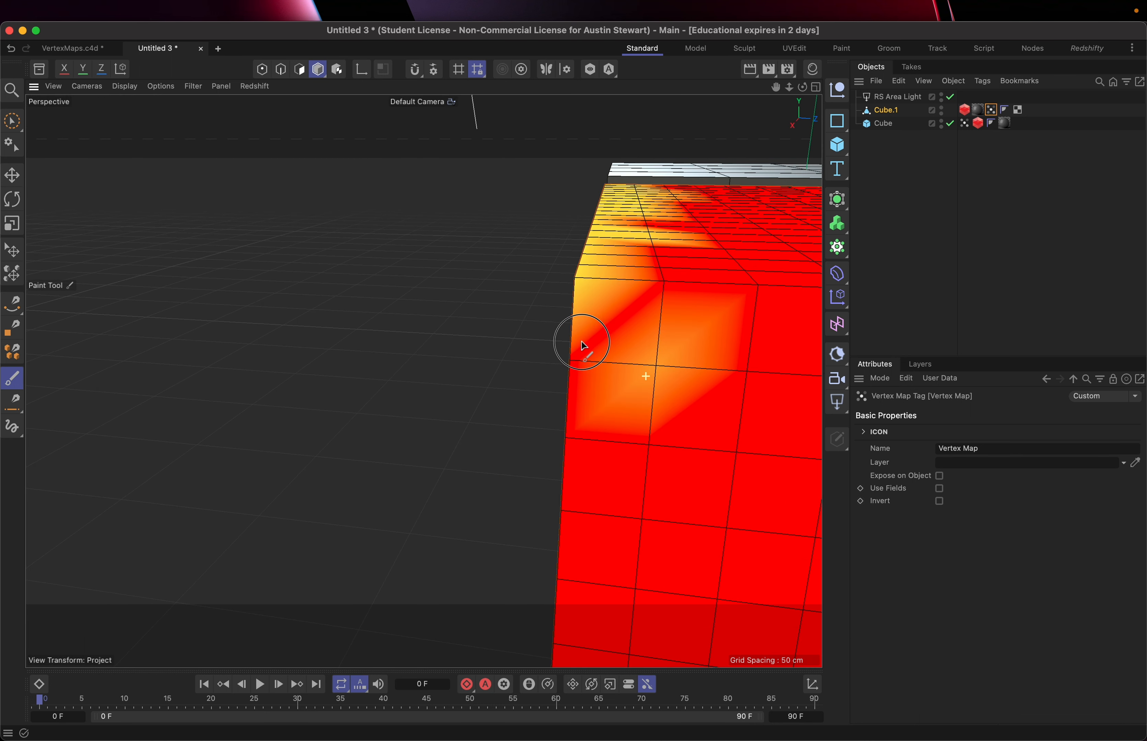
left_click(665, 288)
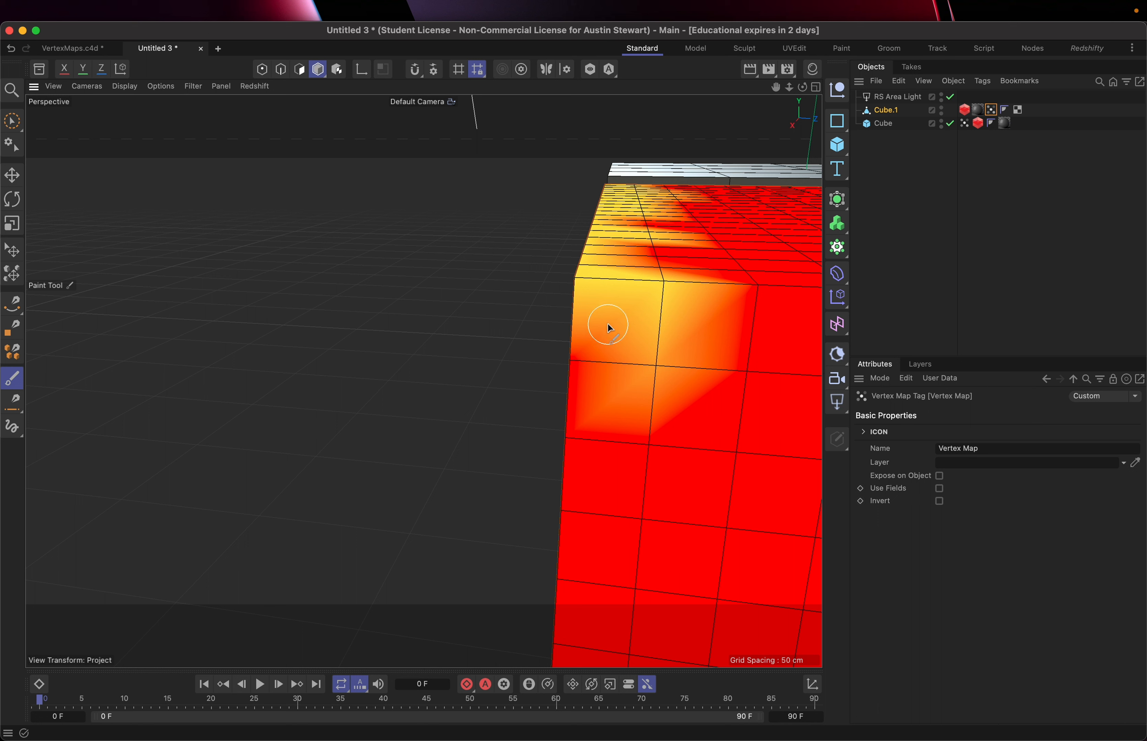
mouse_move(608, 325)
left_mouse_down()
mouse_move(607, 391)
mouse_move(624, 292)
left_mouse_up()
mouse_move(593, 332)
left_mouse_down("alt")
mouse_move(620, 352)
mouse_move(745, 350)
mouse_move(665, 350)
mouse_move(776, 277)
left_mouse_up("alt")
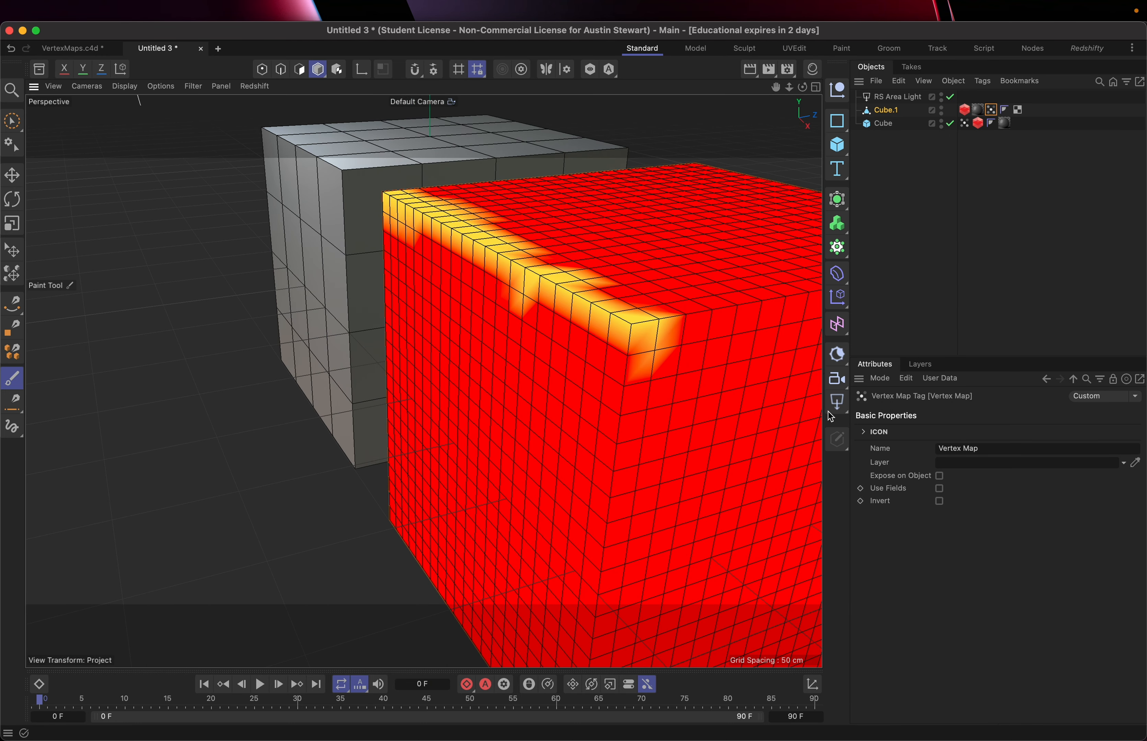
Paint part of Cube.1's adjoining top edge, set the Paint Tool size to 52, and widen the weights along both edges
left_click(12, 380)
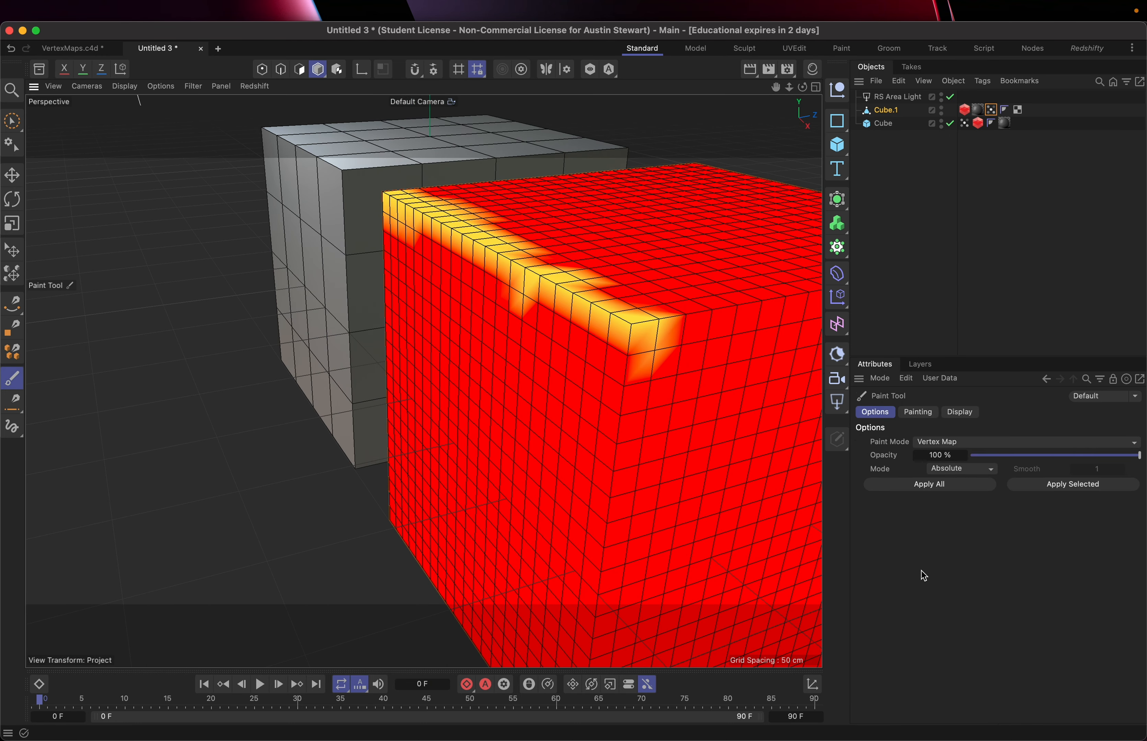
left_click(917, 412)
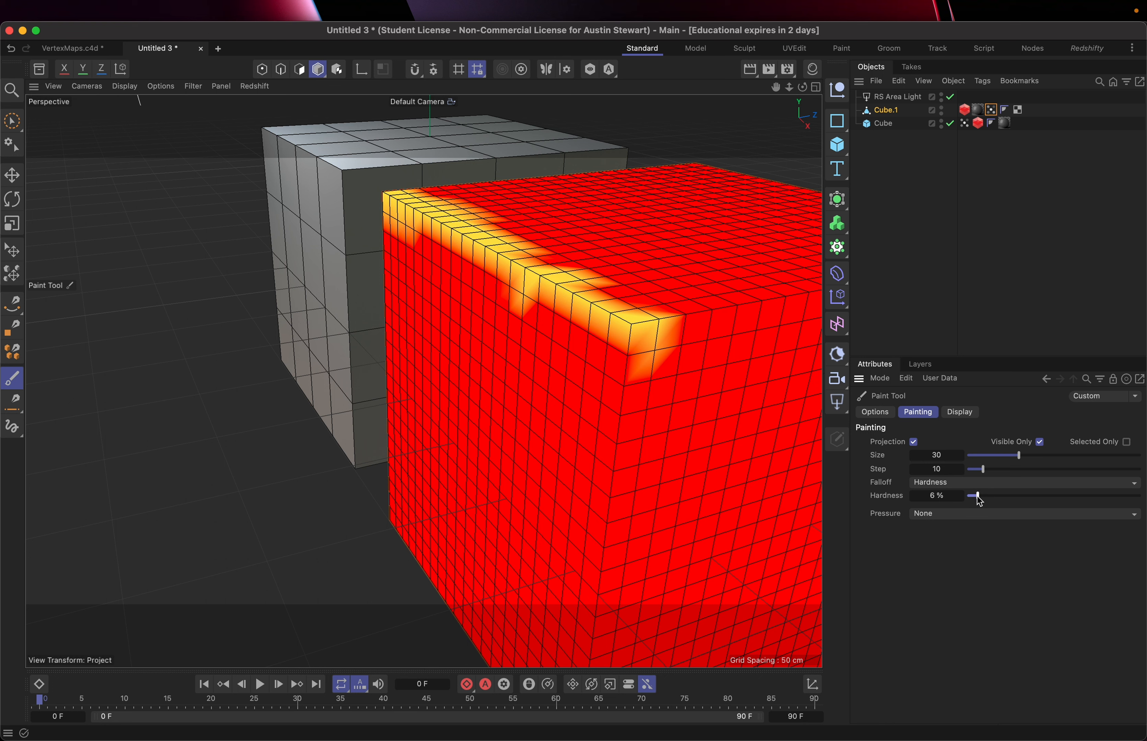
left_click_drag(650, 333, 782, 310)
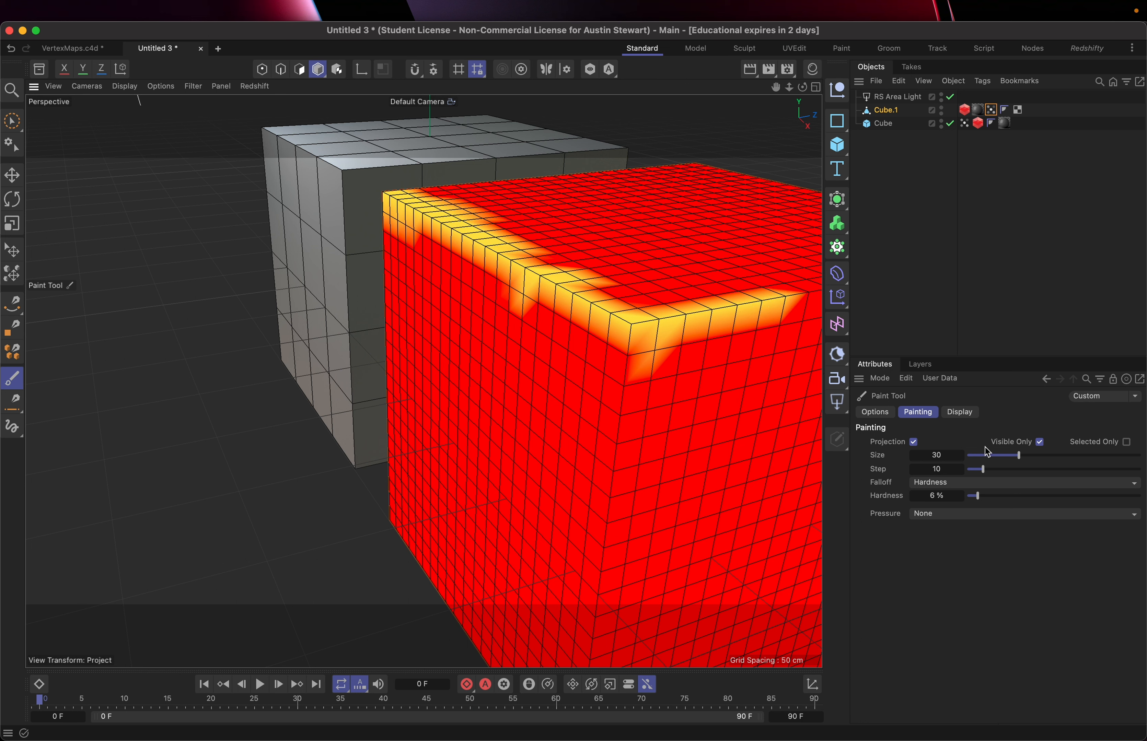
left_click_drag(1056, 455, 1058, 456)
mouse_move(669, 328)
left_mouse_down()
mouse_move(648, 329)
mouse_move(754, 313)
left_mouse_up()
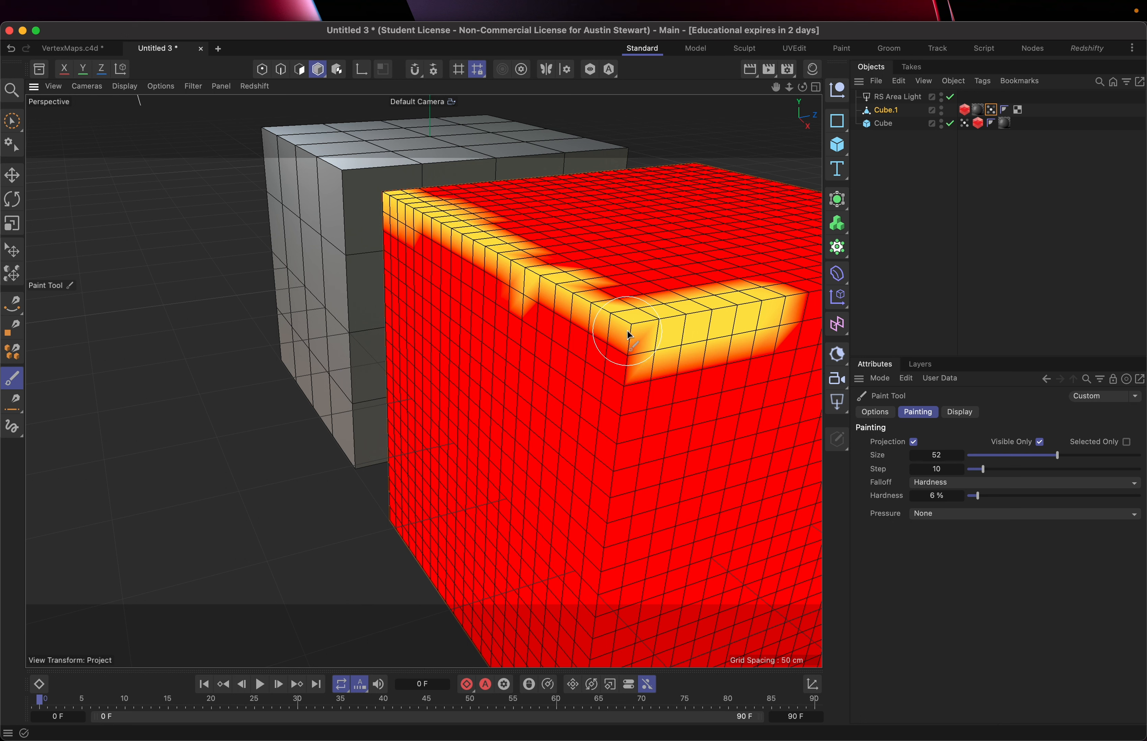
left_click_drag(629, 334, 392, 205)
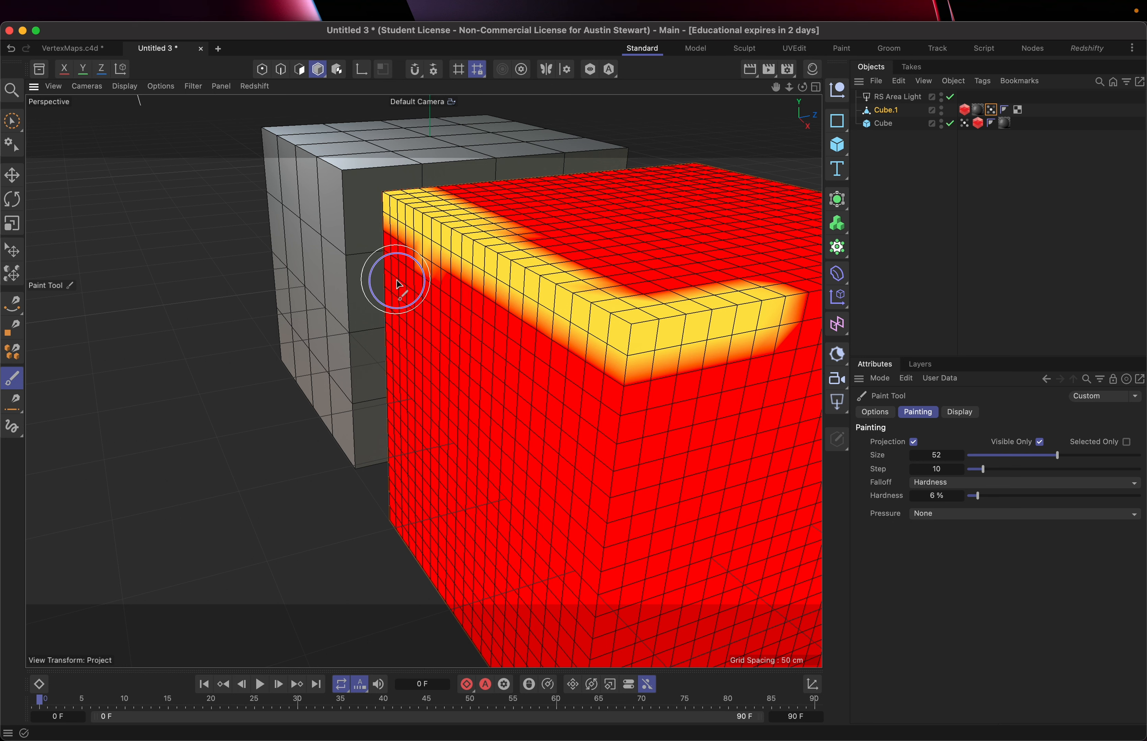
Set the Paint Tool size to 41 and paint weights around Cube.1's whole top rim and the upper parts of its sides
scroll(448, 366, "down", 2)
scroll(464, 398, "down", 2)
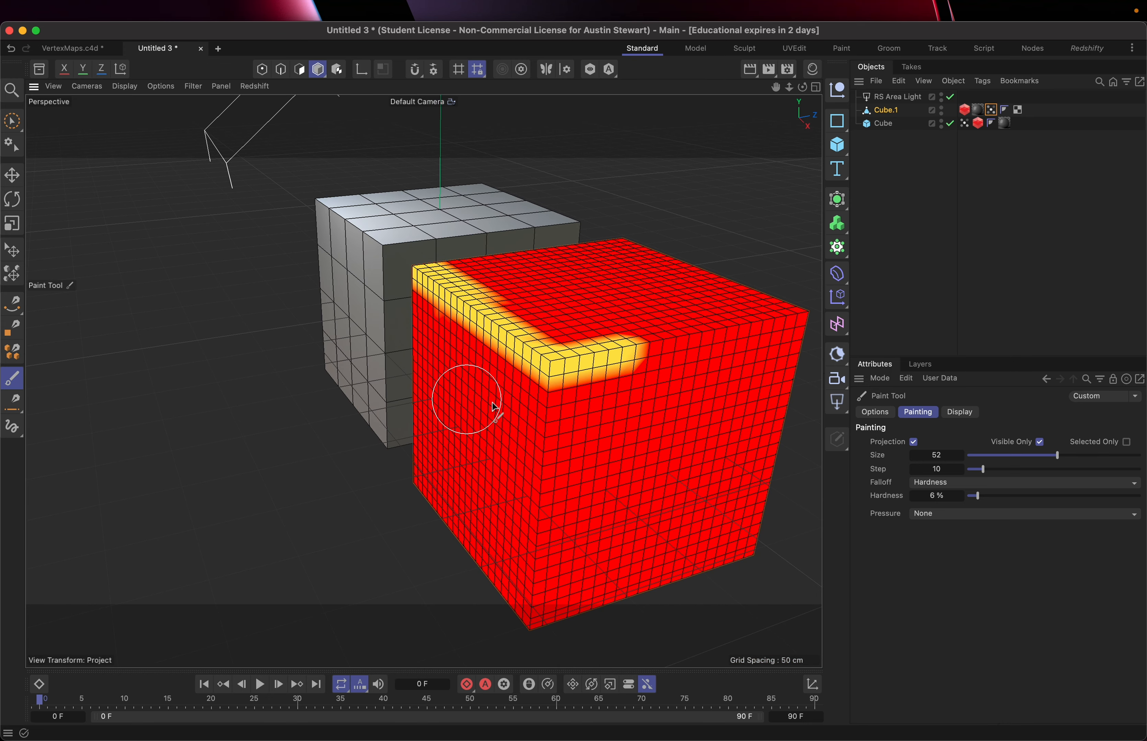
left_click(1041, 456)
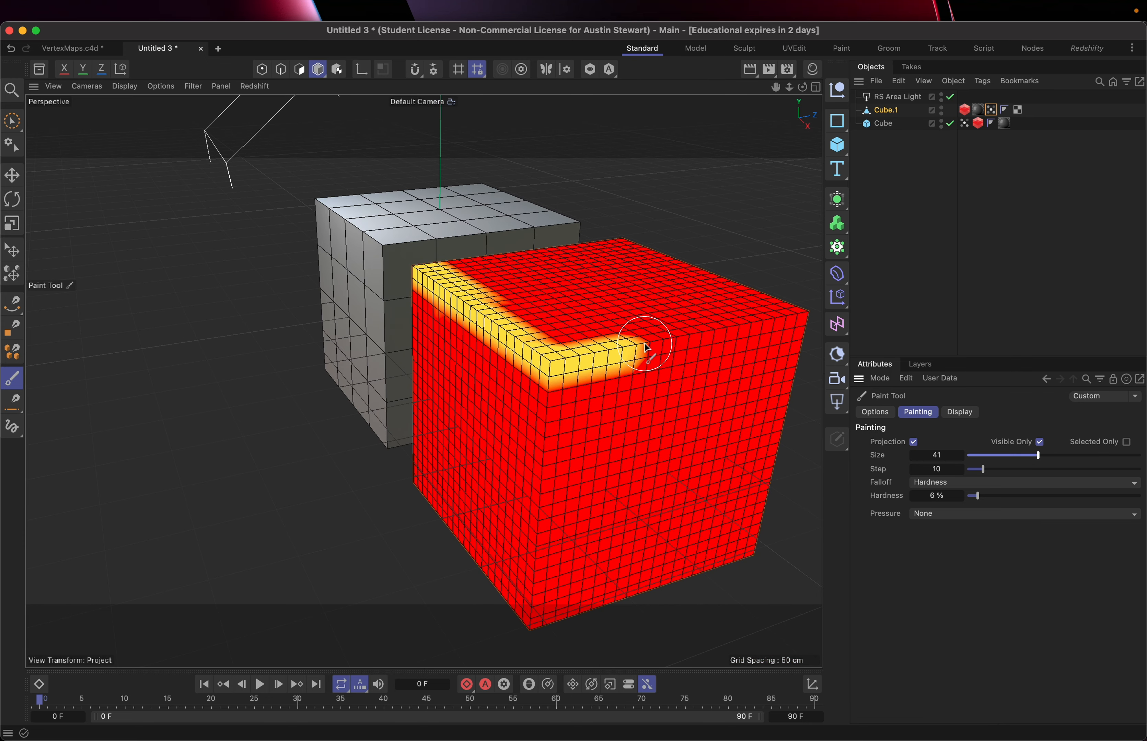
mouse_move(651, 340)
left_mouse_down()
mouse_move(788, 319)
mouse_move(637, 239)
mouse_move(466, 253)
mouse_move(435, 268)
mouse_move(640, 314)
mouse_move(435, 269)
left_mouse_up()
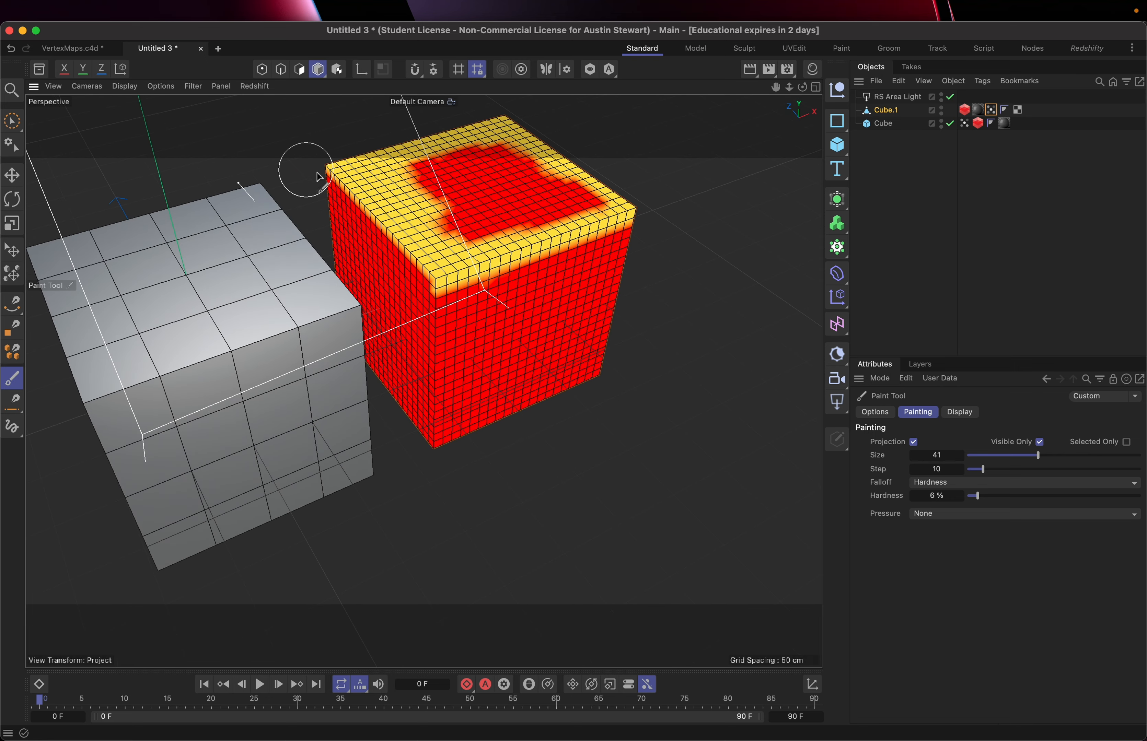
left_click_drag(330, 176, 456, 287)
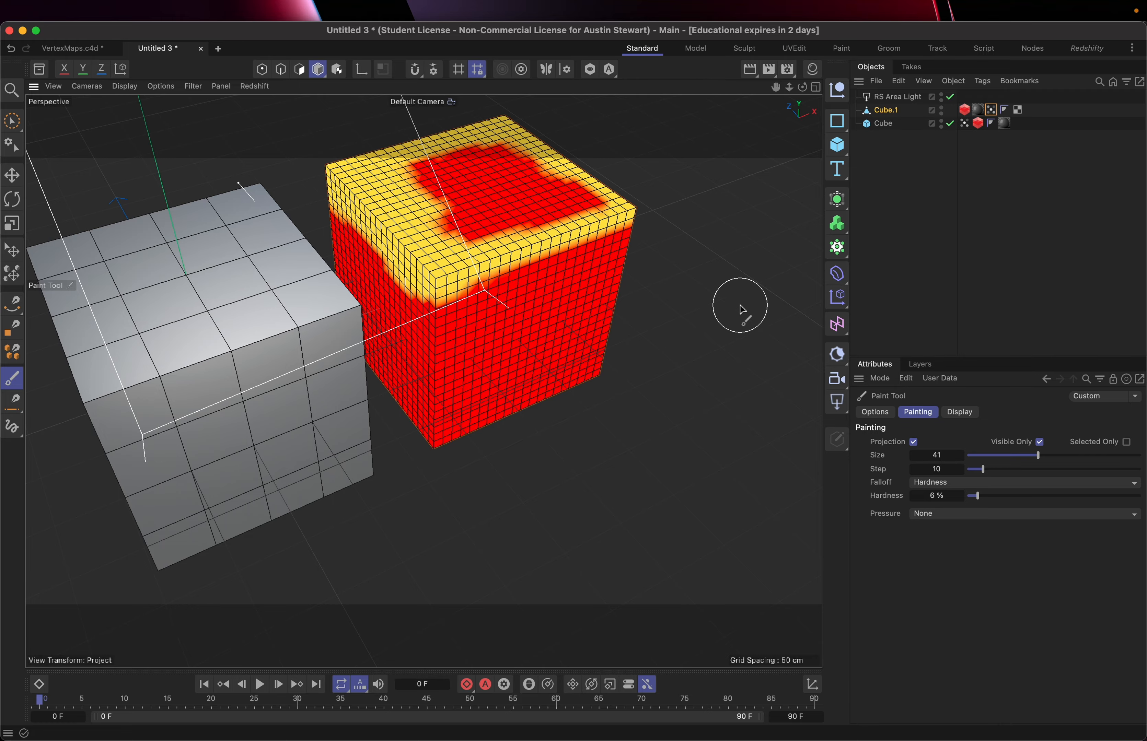
mouse_move(741, 308)
left_mouse_down("alt")
mouse_move(583, 307)
mouse_move(622, 246)
mouse_move(605, 256)
left_mouse_up("alt")
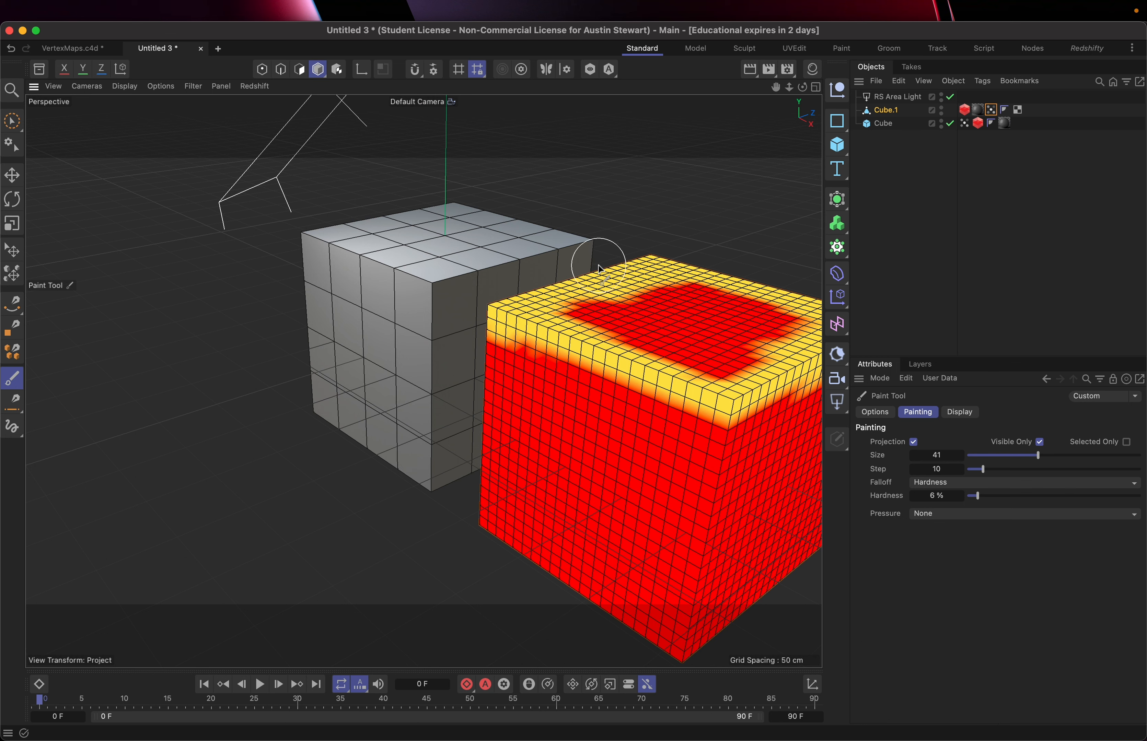
mouse_move(512, 326)
left_mouse_down()
mouse_move(730, 410)
mouse_move(763, 402)
left_mouse_up()
scroll(501, 431, "down", 5)
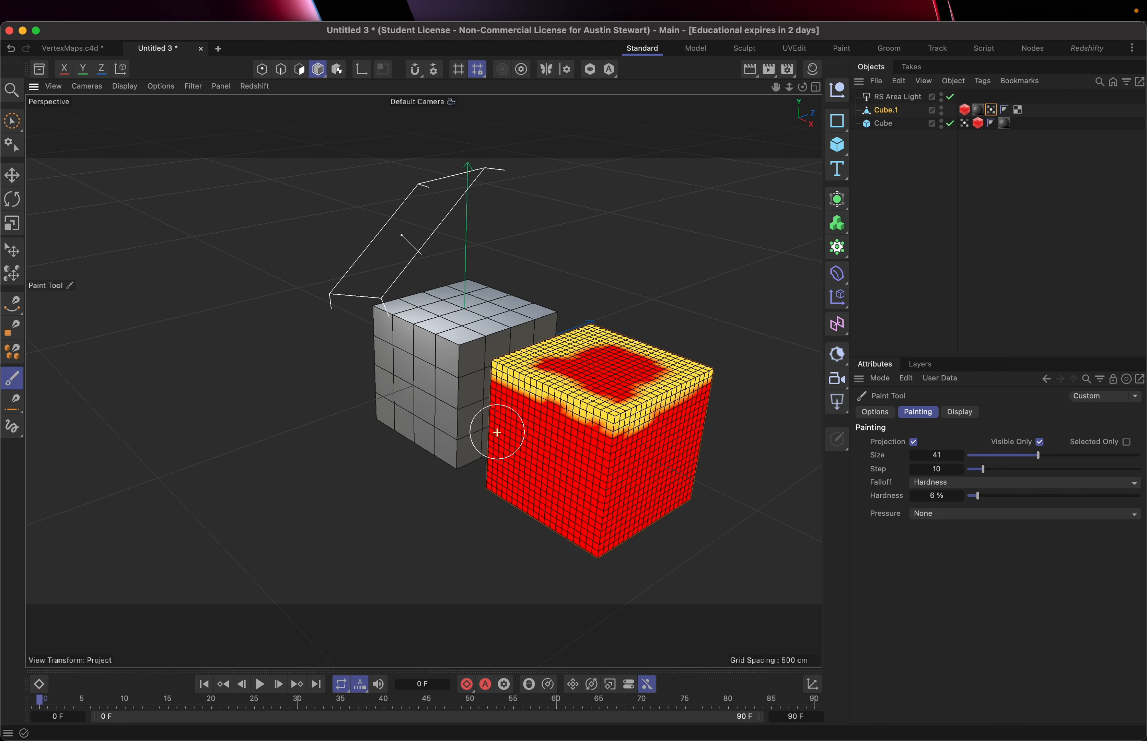
scroll(499, 434, "up", 3)
scroll(499, 434, "up", 6)
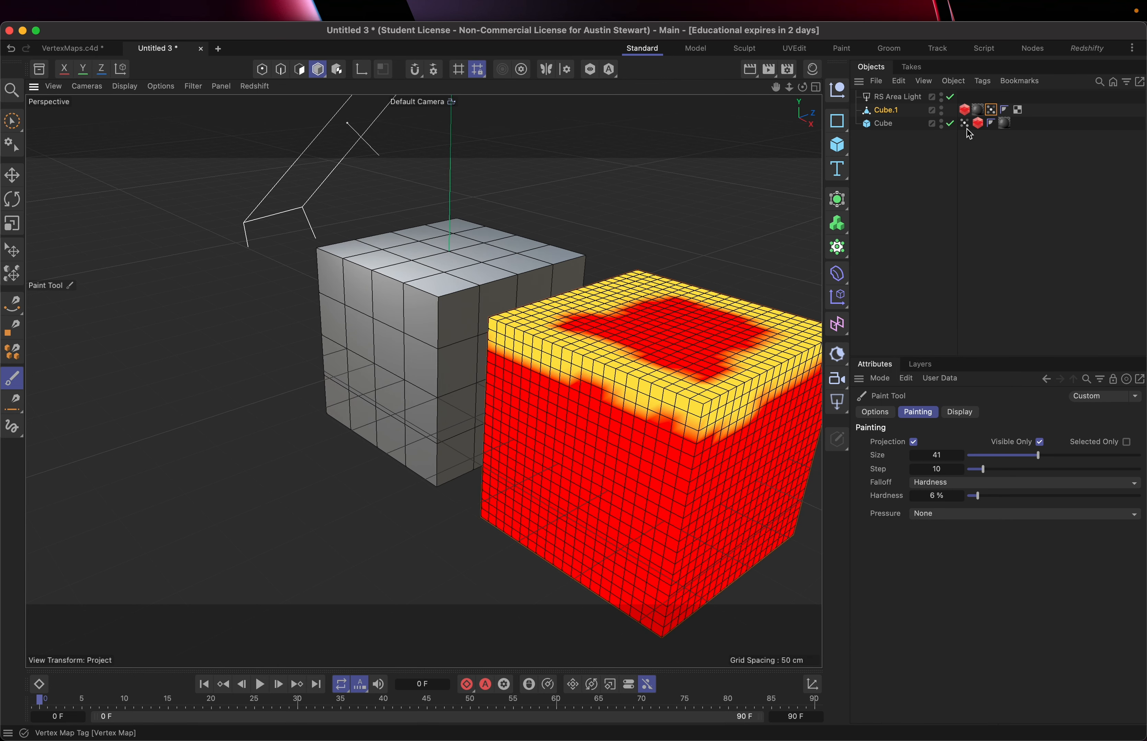
Convert the original Cube to an editable polygon object and disable Use Fields on its Vertex Map tag
left_click(882, 124)
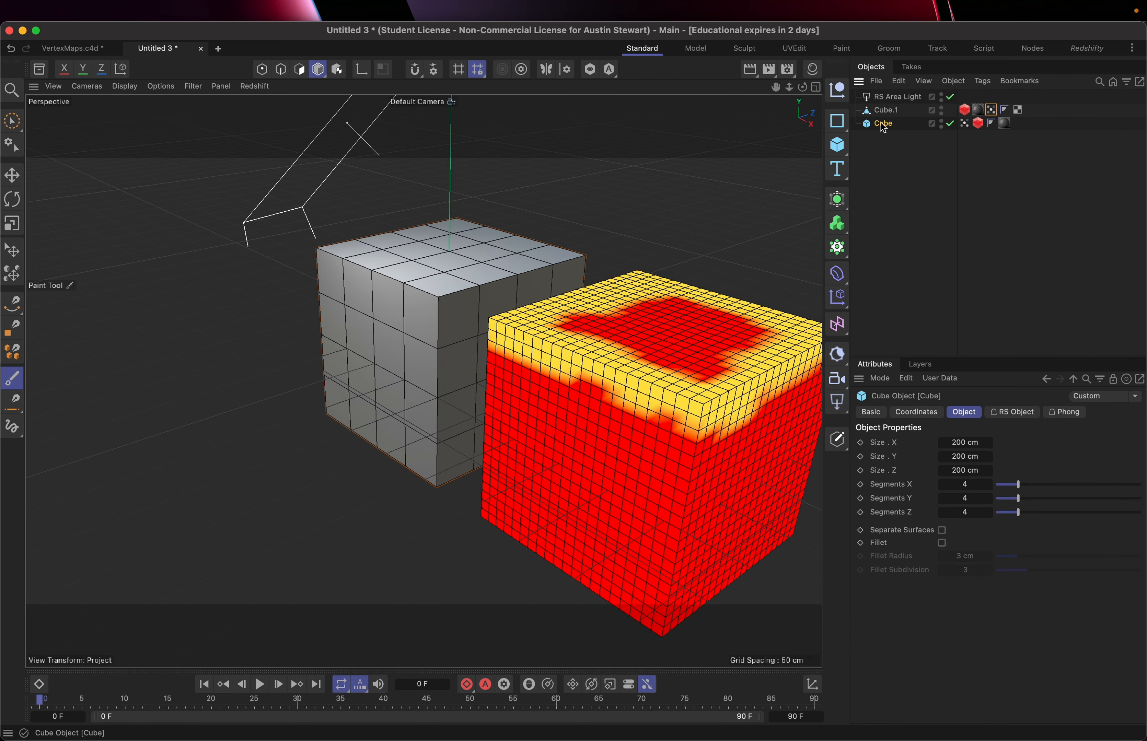
key("c")
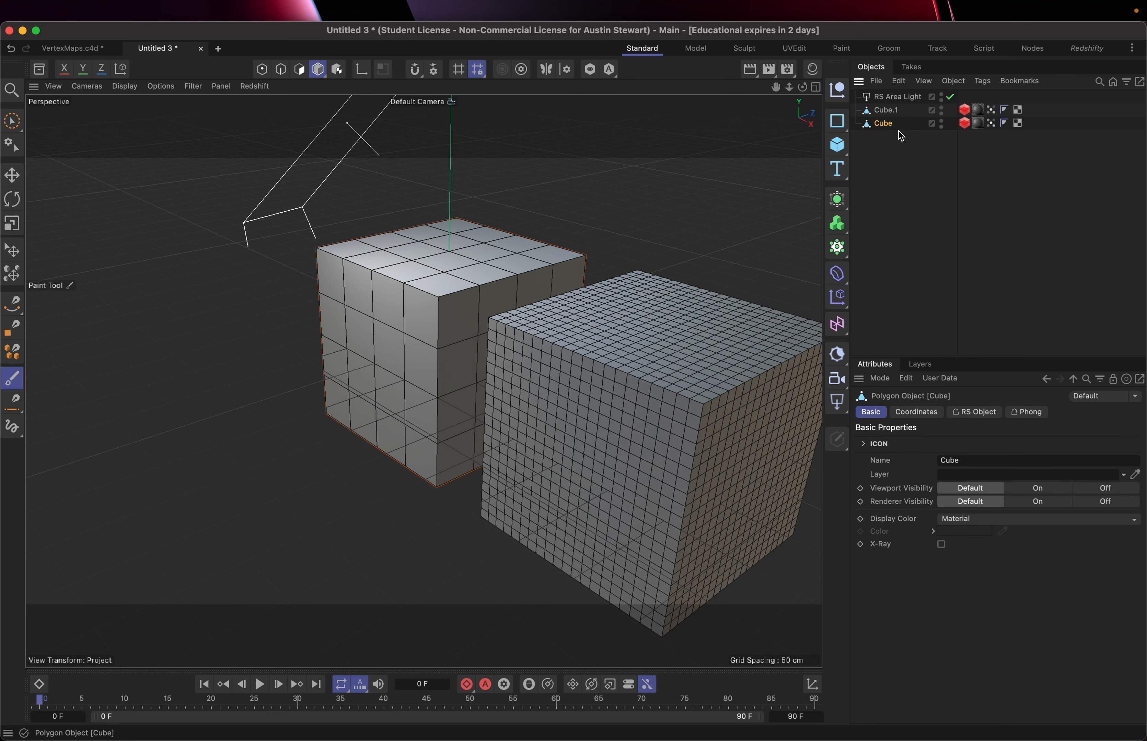
left_click(994, 126)
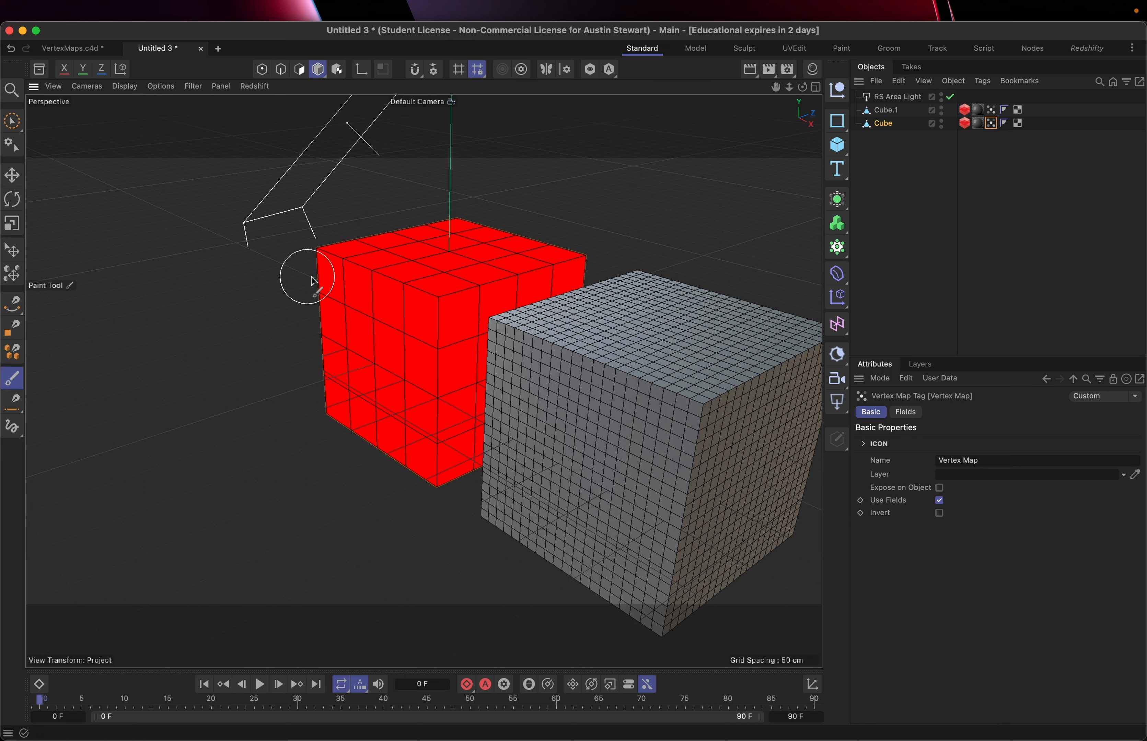
left_click(941, 502)
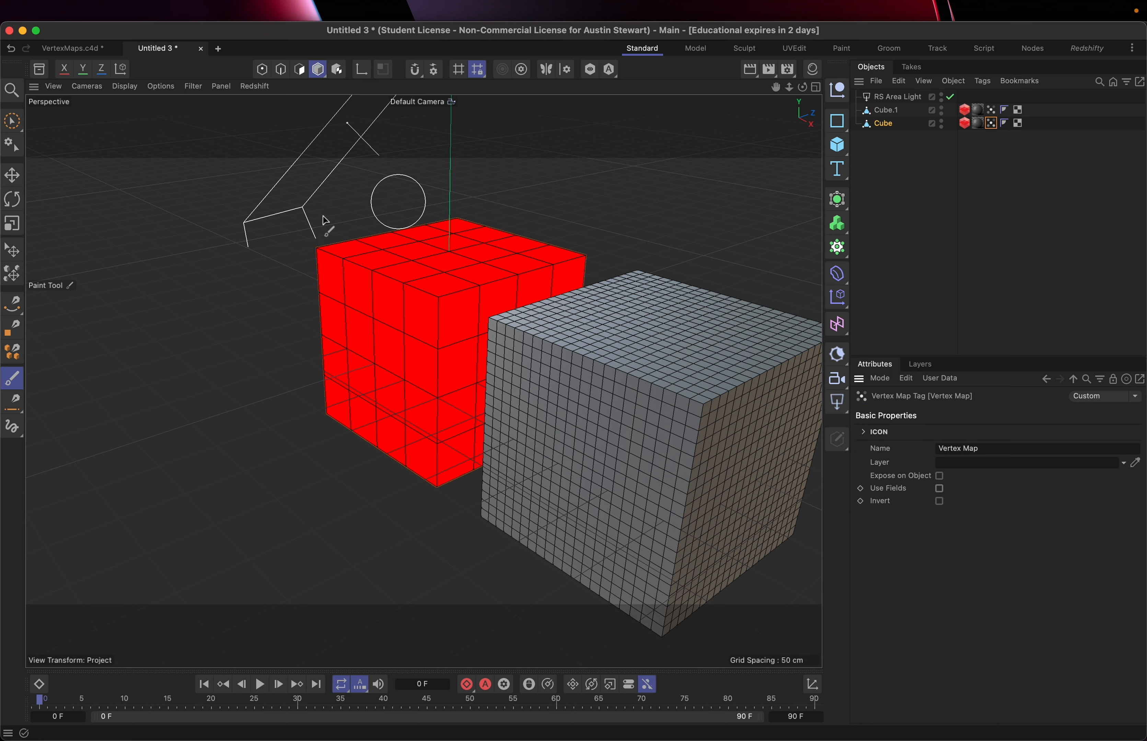
left_click_drag(325, 254, 435, 298)
mouse_move(521, 284)
left_mouse_down()
mouse_move(569, 264)
mouse_move(493, 284)
left_mouse_up()
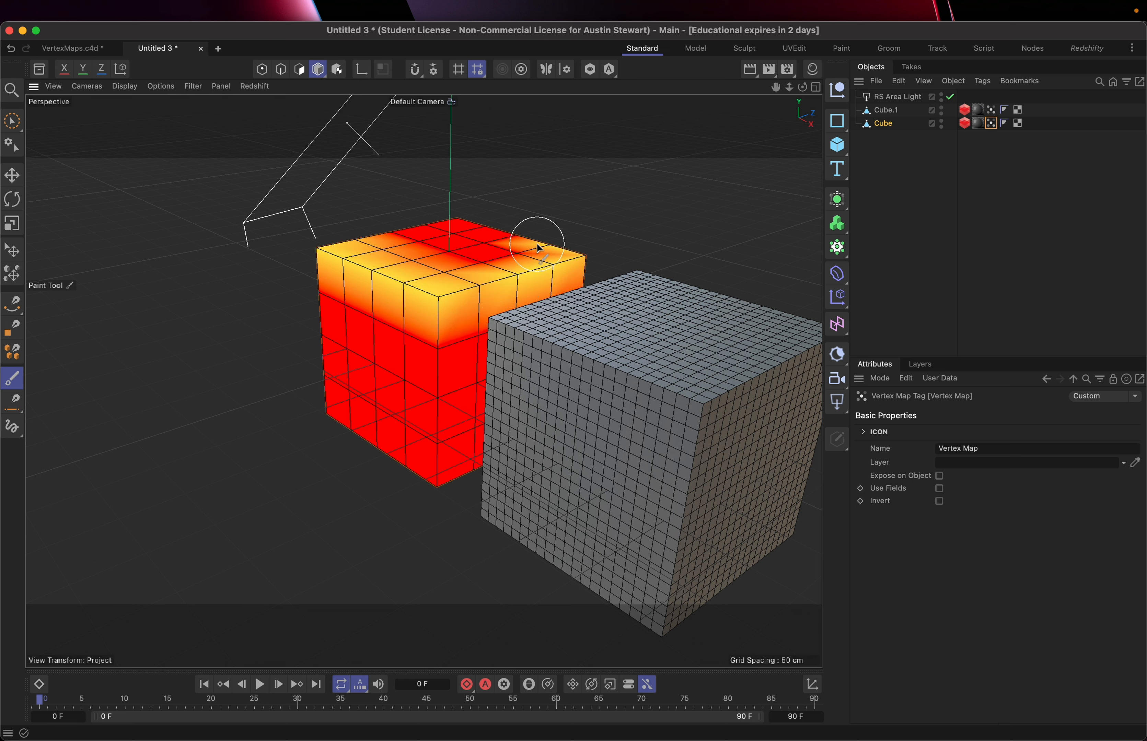
mouse_move(537, 242)
left_mouse_down()
mouse_move(456, 195)
mouse_move(423, 221)
left_mouse_up()
key("super+z")
key("super+z")
key("super+z")
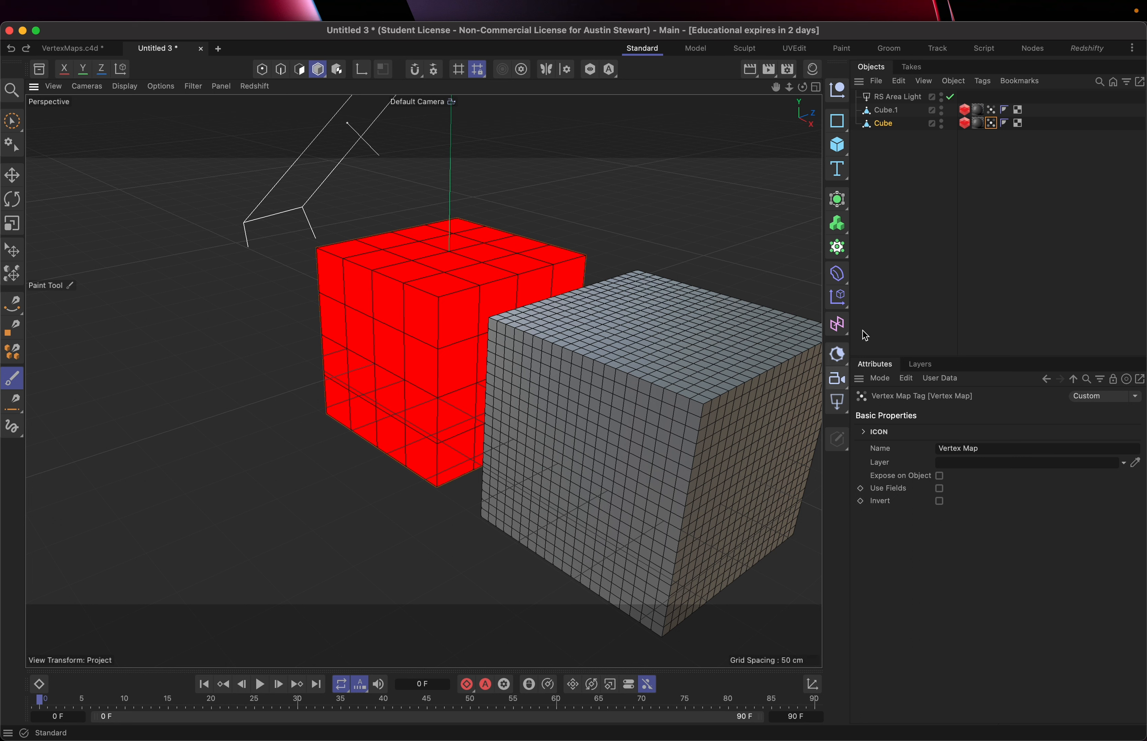
Set the Paint Tool size to 17 and paint weights along the two front top edges of the original Cube
left_click(13, 383)
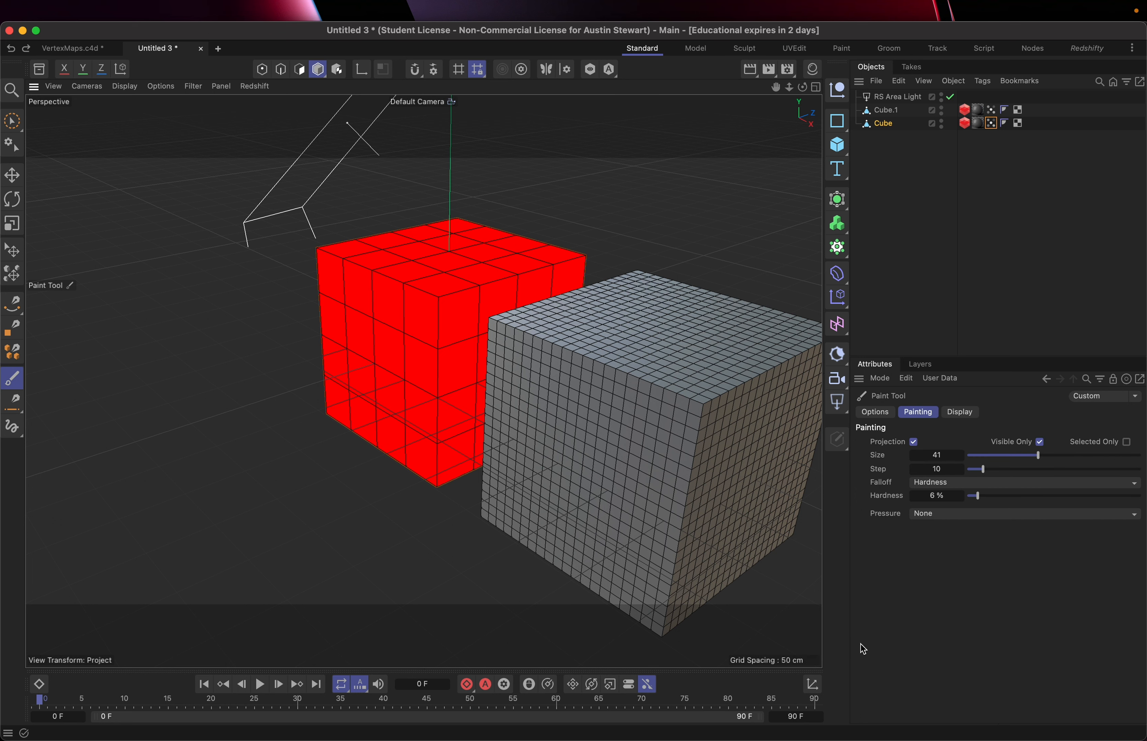
left_click_drag(998, 456, 984, 457)
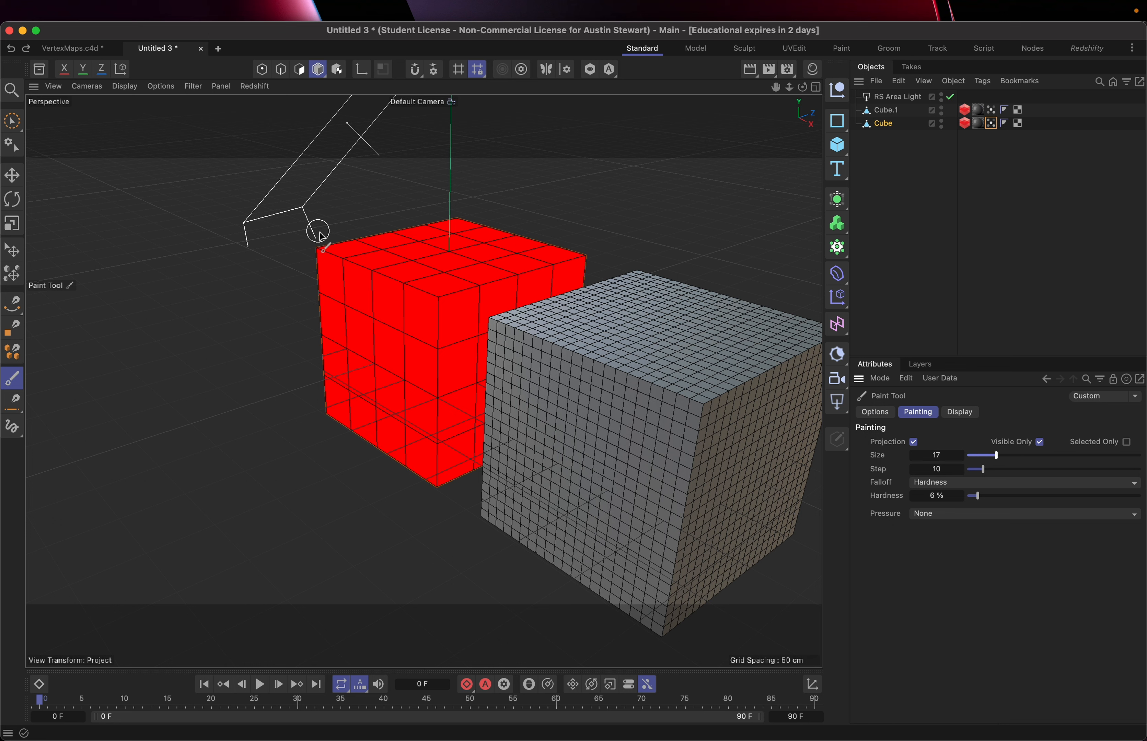
mouse_move(321, 252)
left_mouse_down()
mouse_move(457, 298)
mouse_move(589, 248)
left_mouse_up()
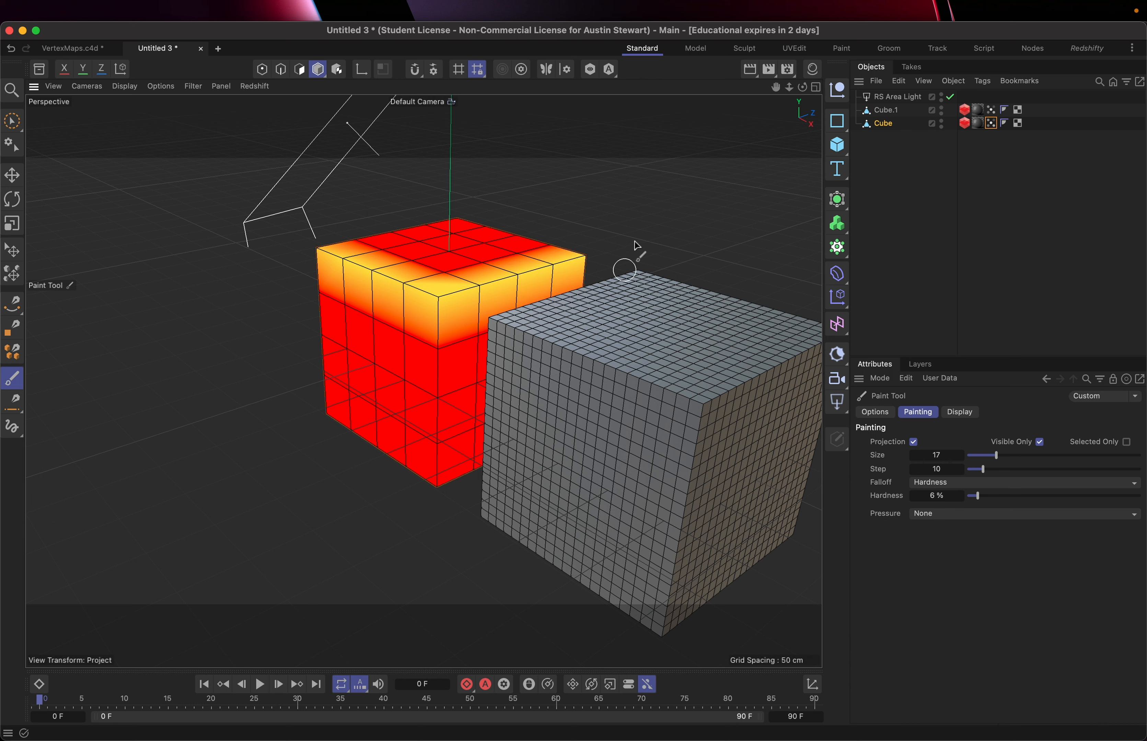
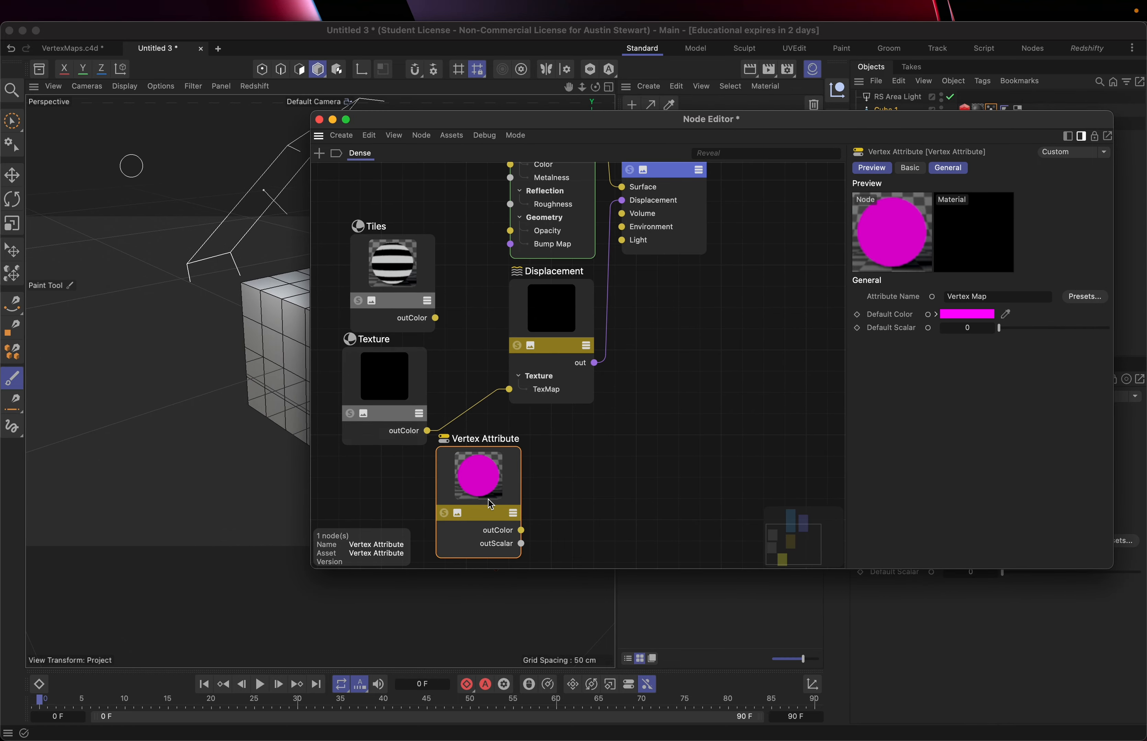
Place the Vertex Attribute node directly below the Texture node and shift the Node Editor window to uncover the object list
left_click_drag(490, 505, 387, 505)
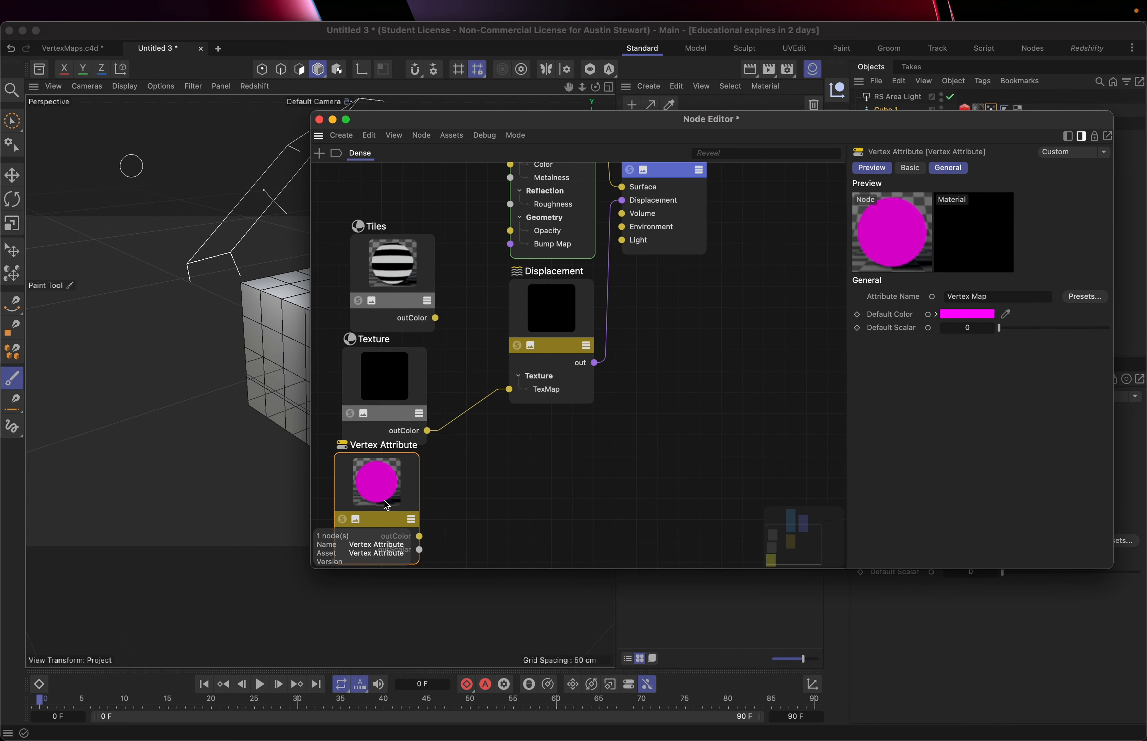
left_click_drag(450, 116, 477, 156)
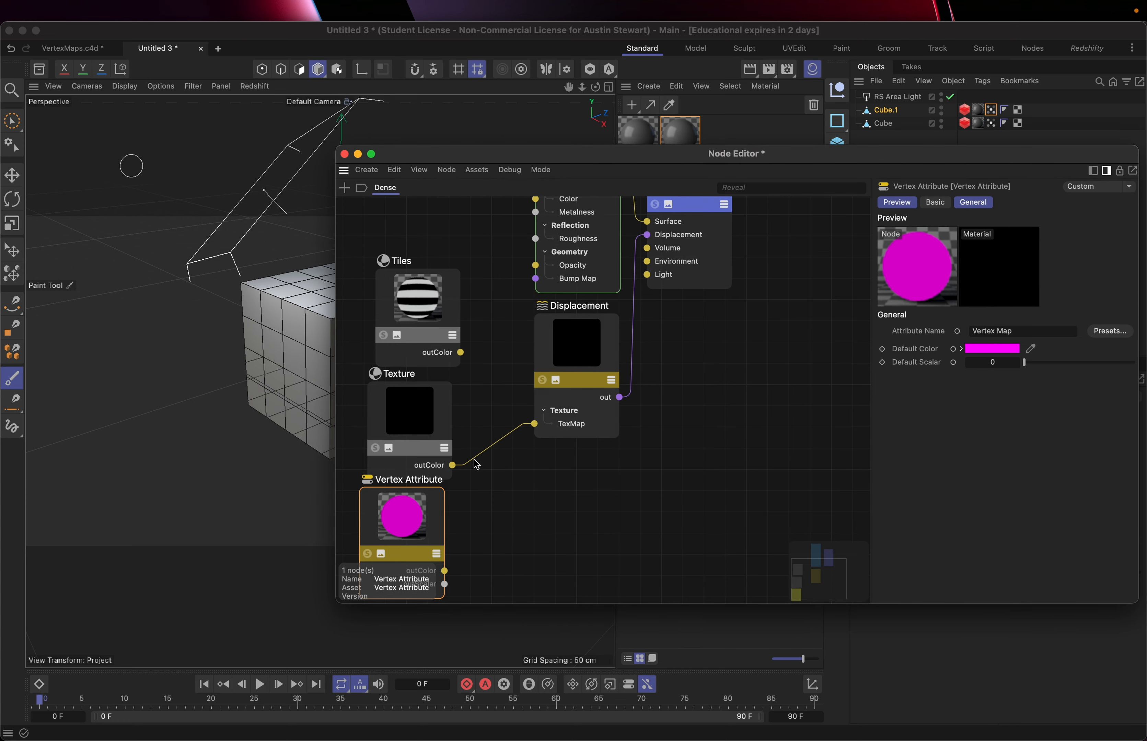
left_click(489, 452)
key("Delete")
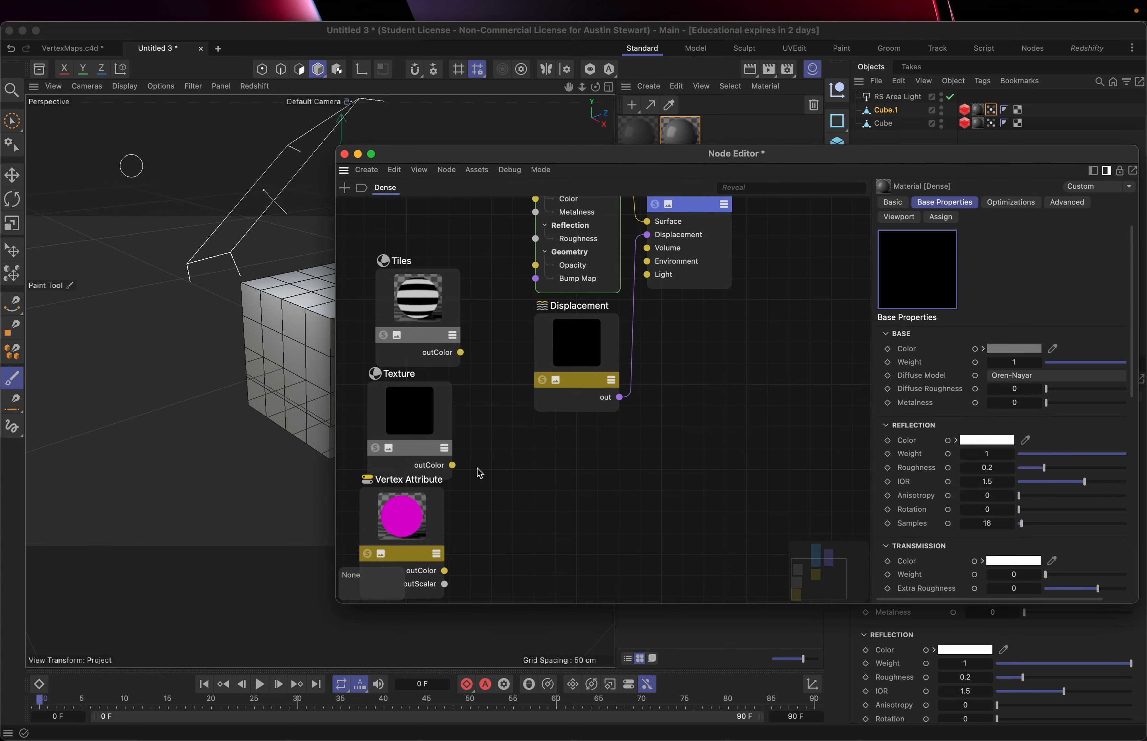
left_click_drag(444, 571, 534, 411)
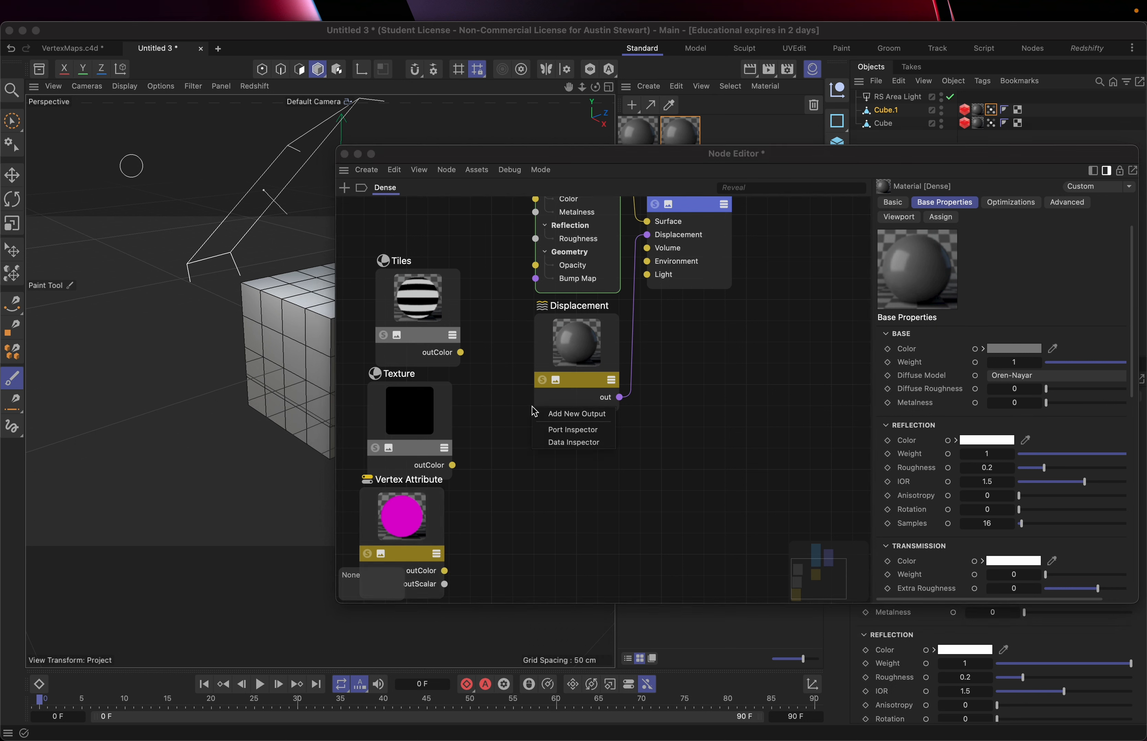
left_click(563, 415)
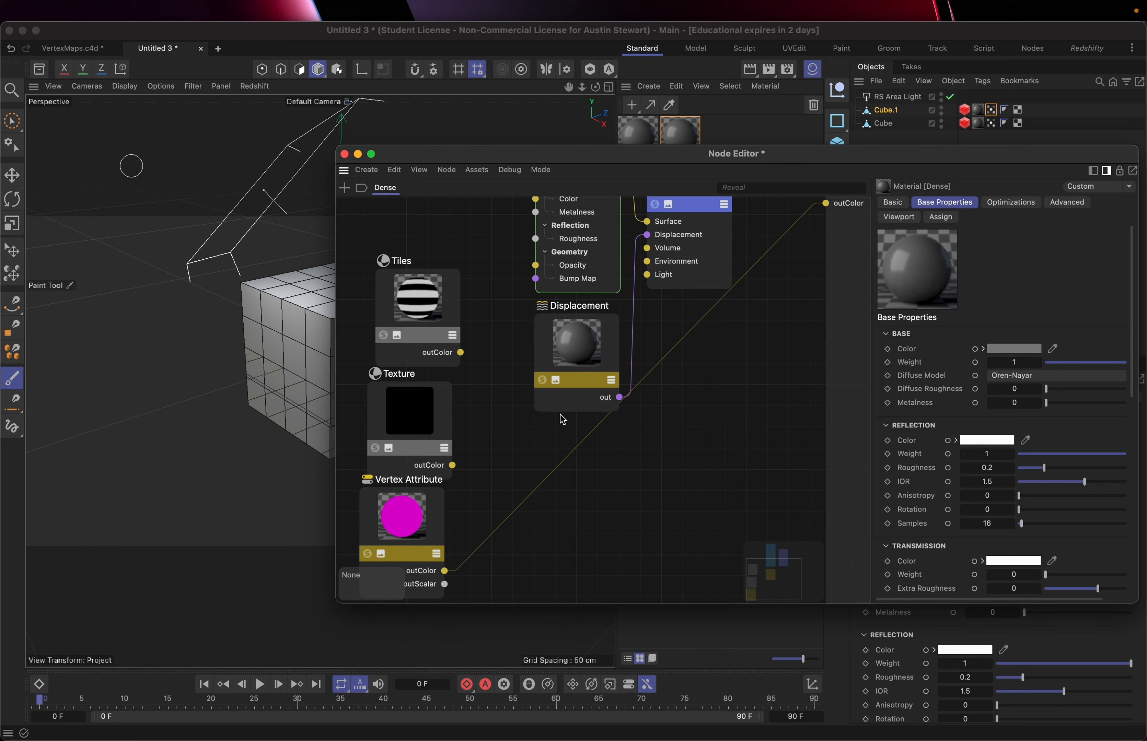
key("super+z")
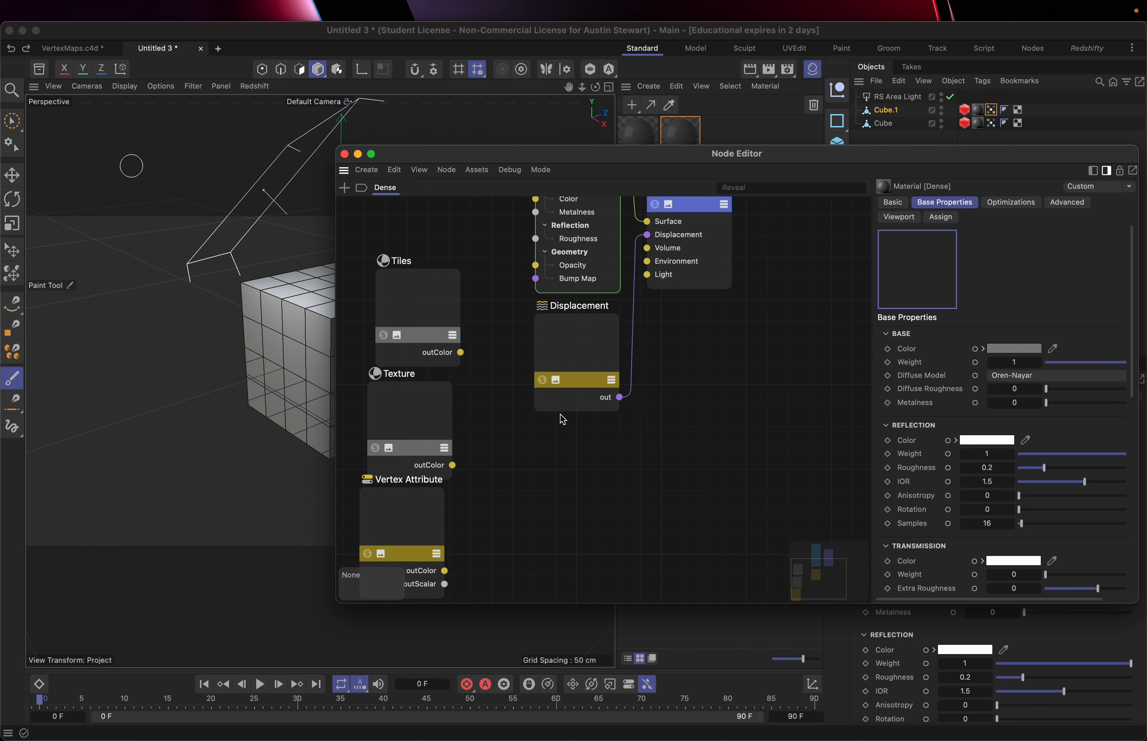
left_click(413, 427)
key("super+shift+z")
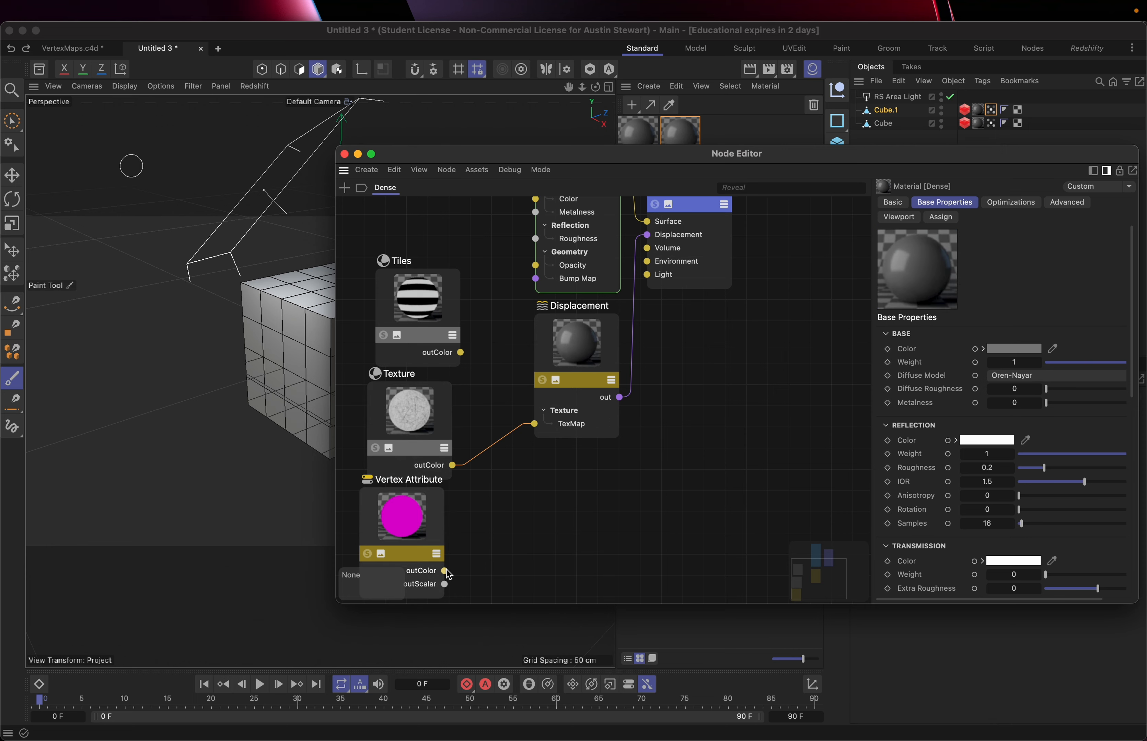
Connect the Vertex Attribute's outColor to the Displacement node's TexMap and start the interactive Redshift render in the Redshift layout
left_click_drag(445, 571, 539, 429)
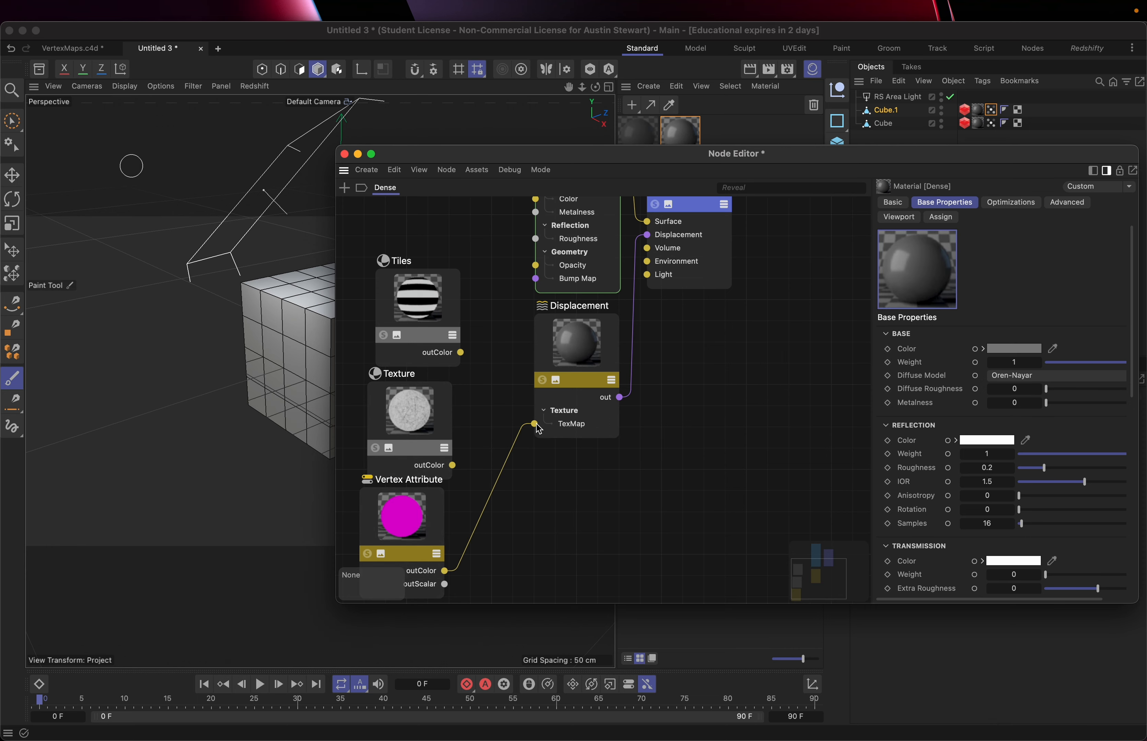
left_click_drag(540, 156, 206, 365)
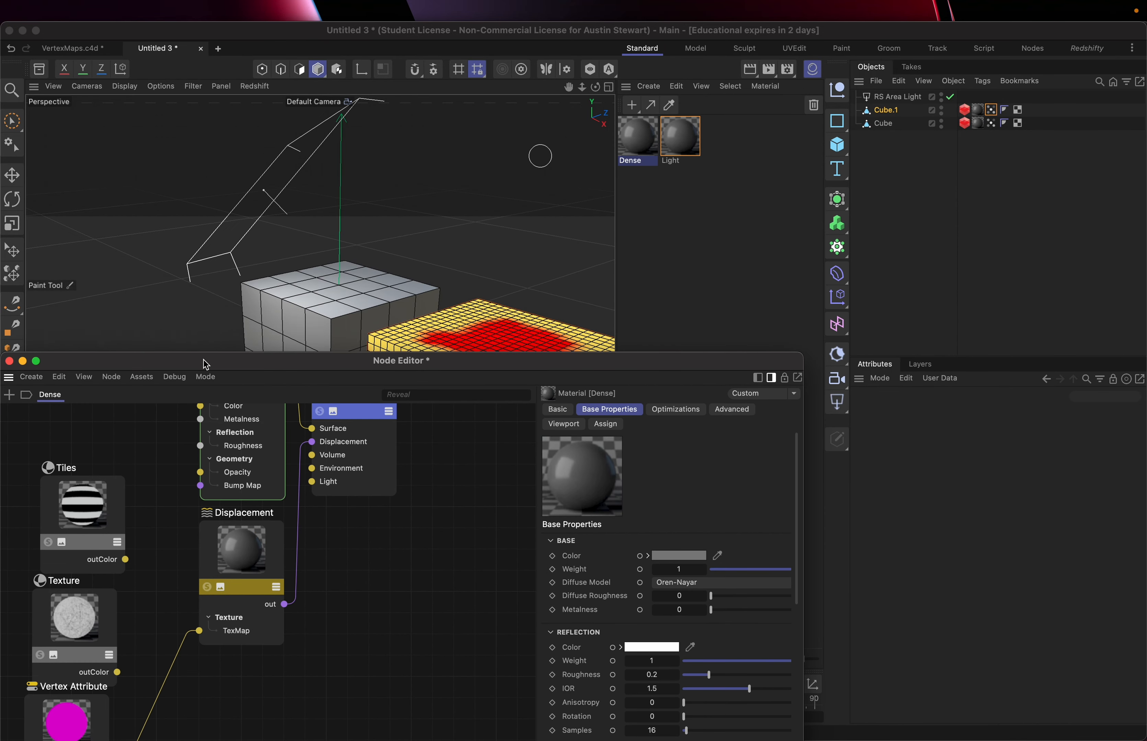
left_click(1085, 57)
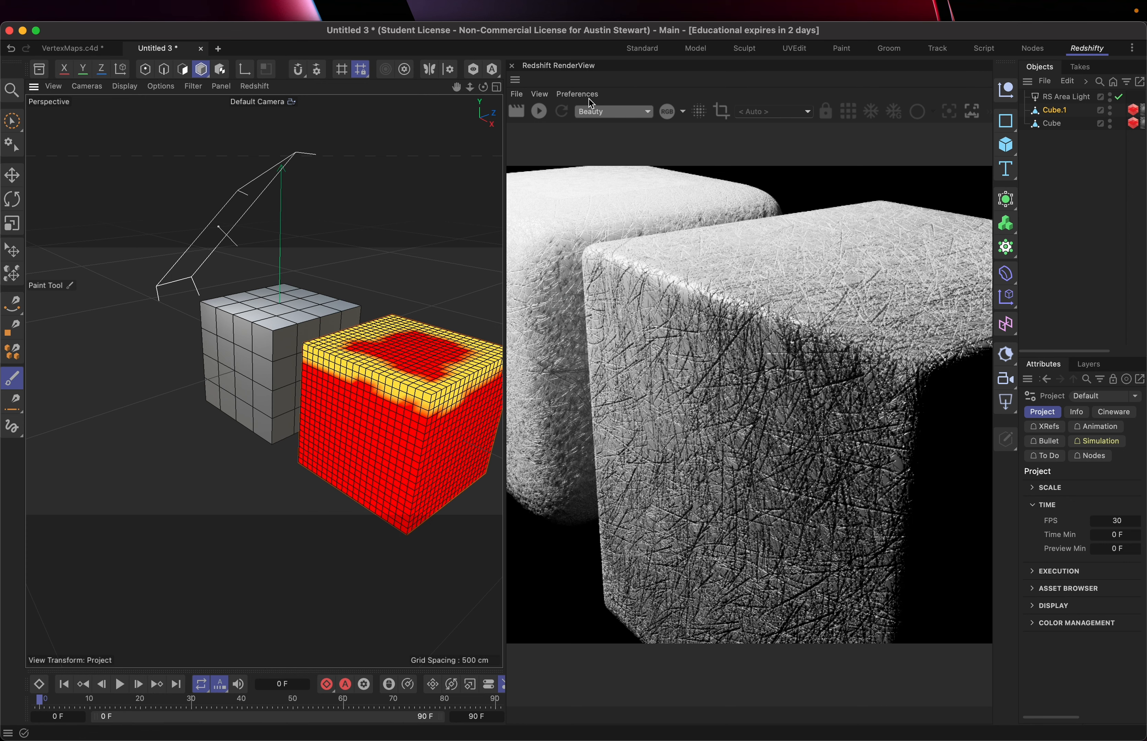
left_click(543, 112)
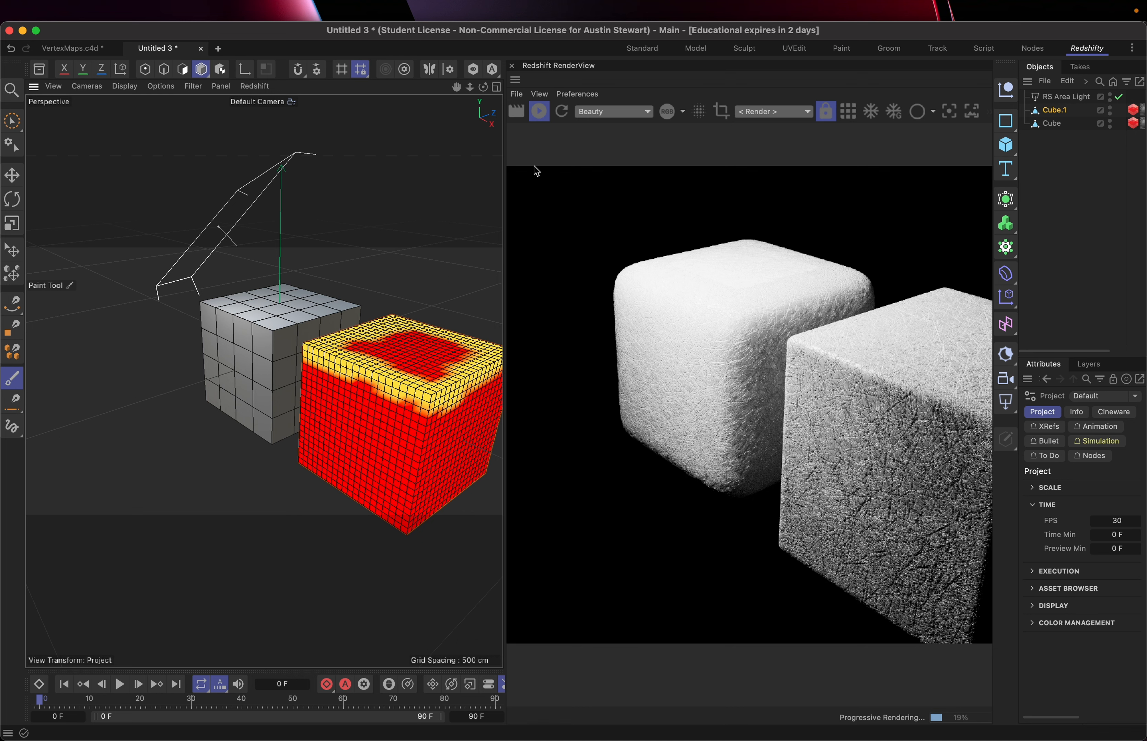
Show the materials and reopen the Dense material's node graph, placing the Node Editor window over the viewport
scroll(438, 77, "right", 2)
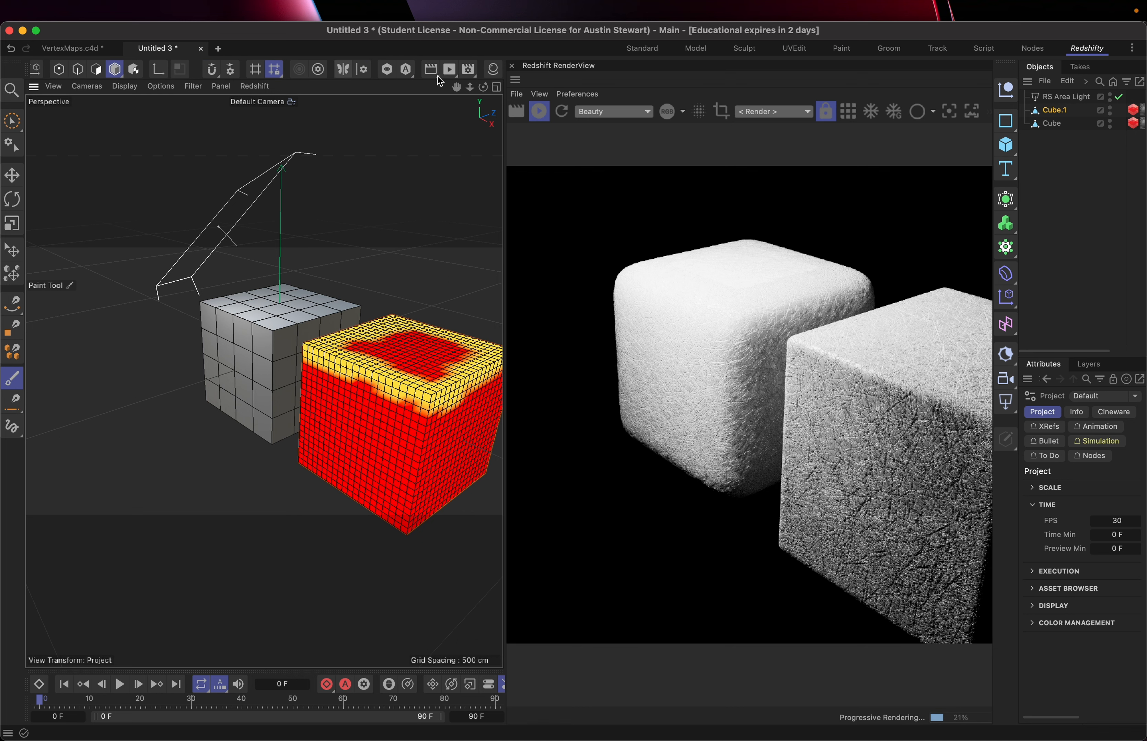
left_click(495, 70)
double_click(322, 138)
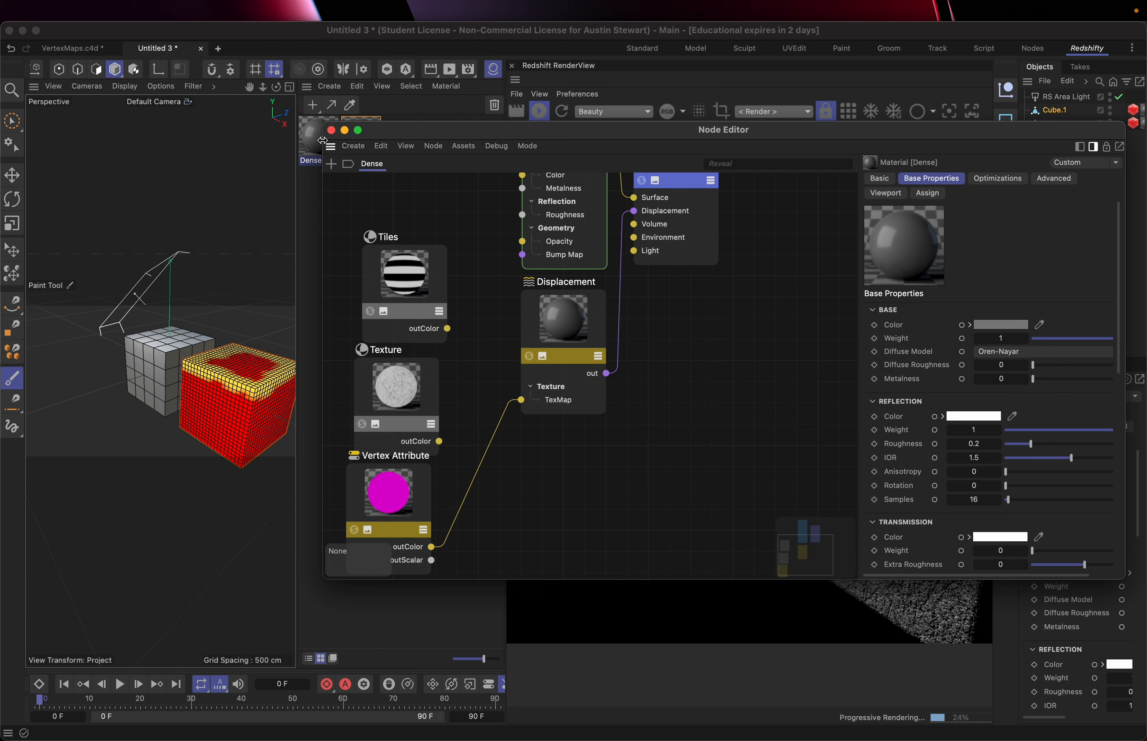
left_click_drag(433, 132, 314, 74)
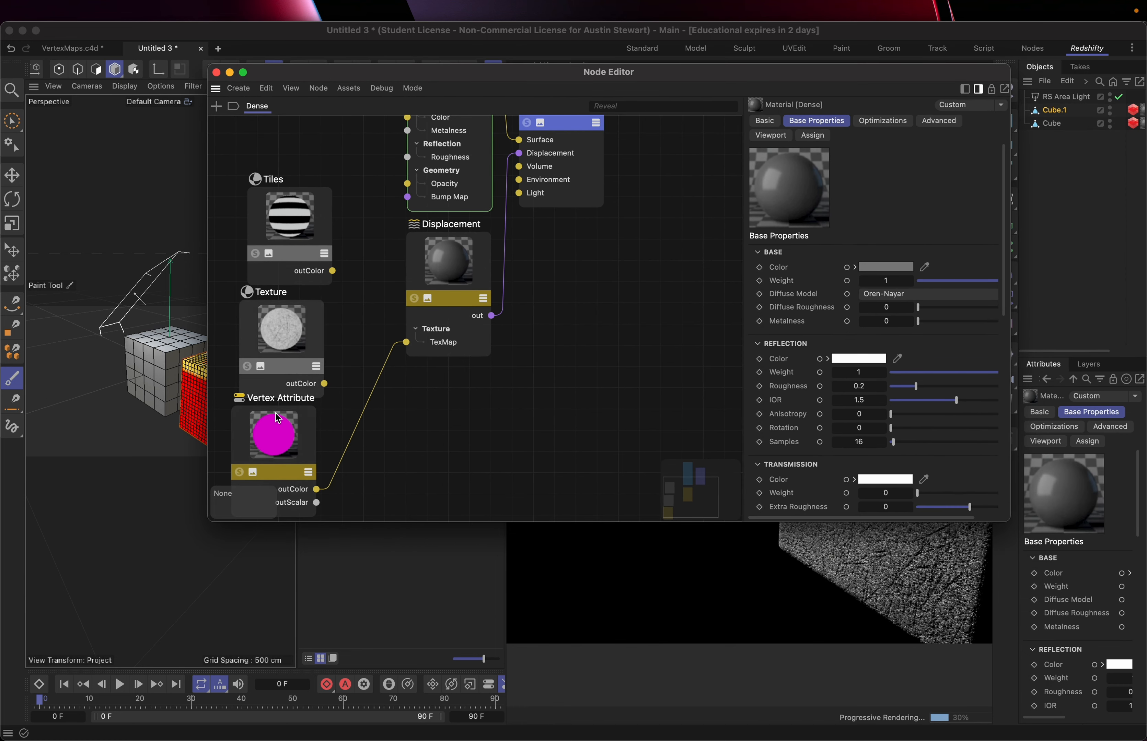
Add a Color Layer node to the Dense graph, placed below the Displacement node
key("shift+c")
type("colo")
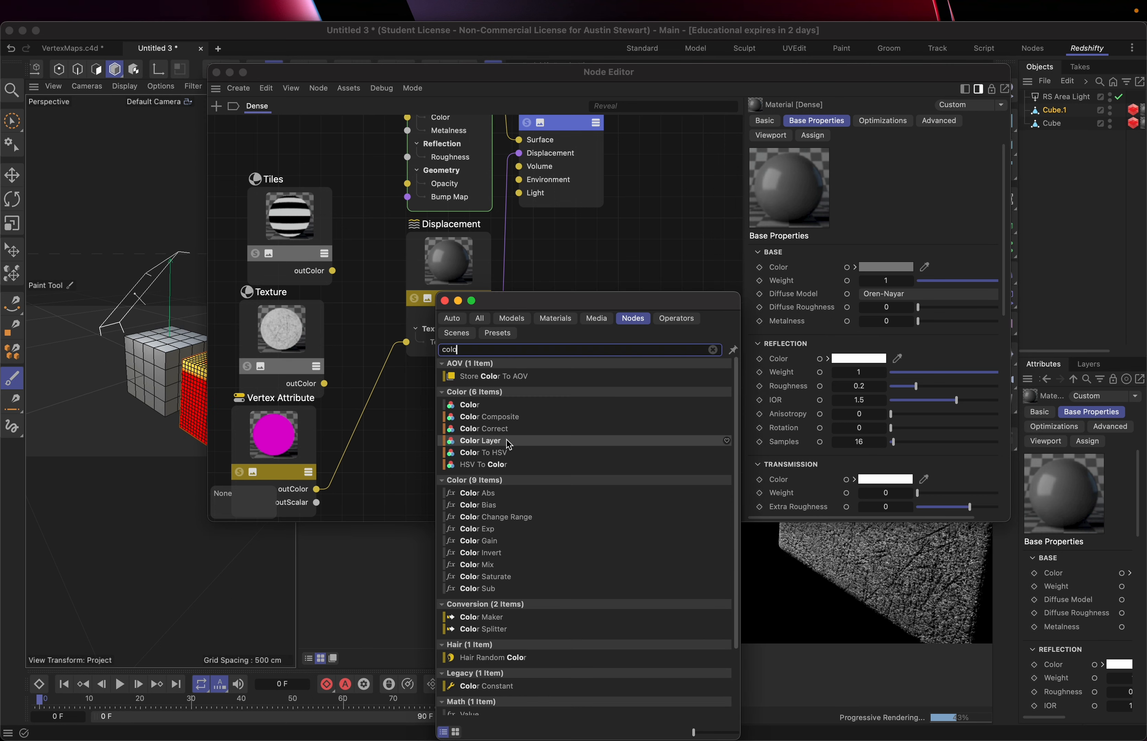
left_click(508, 442)
left_click_drag(450, 424, 543, 380)
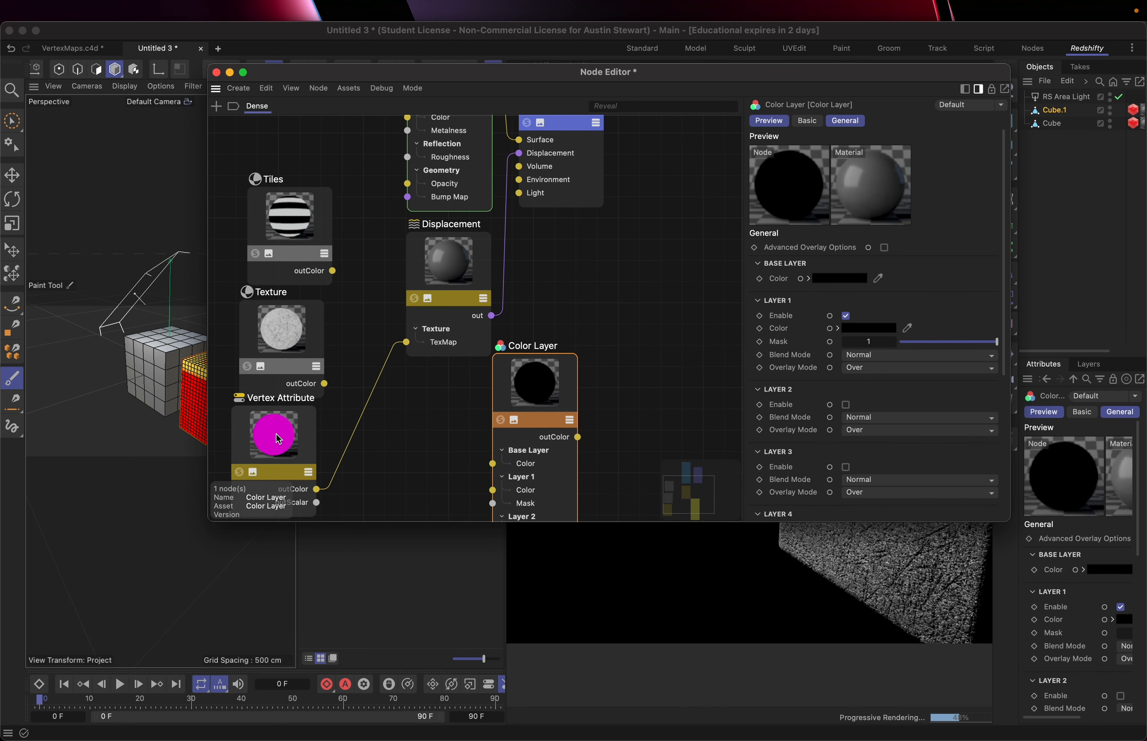
Connect the Vertex Attribute's outScalar to the Color Layer's Layer 1 Mask and the Texture's outColor to Layer 1 Color
scroll(437, 446, "down", 5)
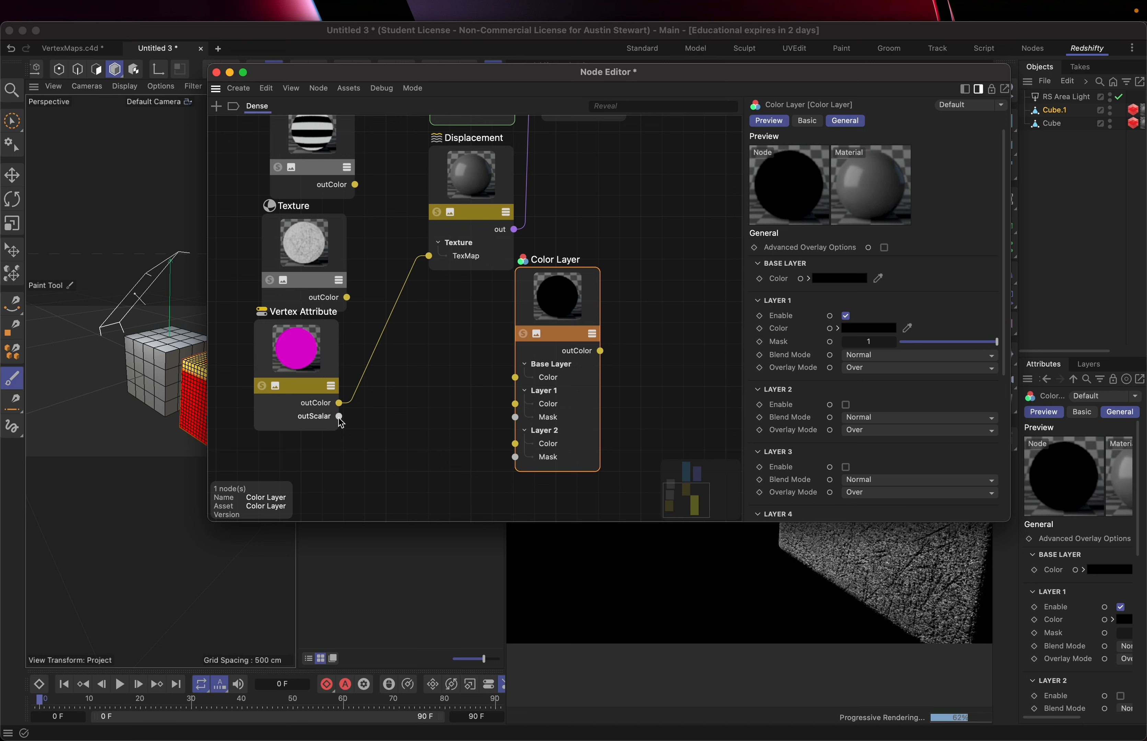
left_click_drag(340, 417, 515, 418)
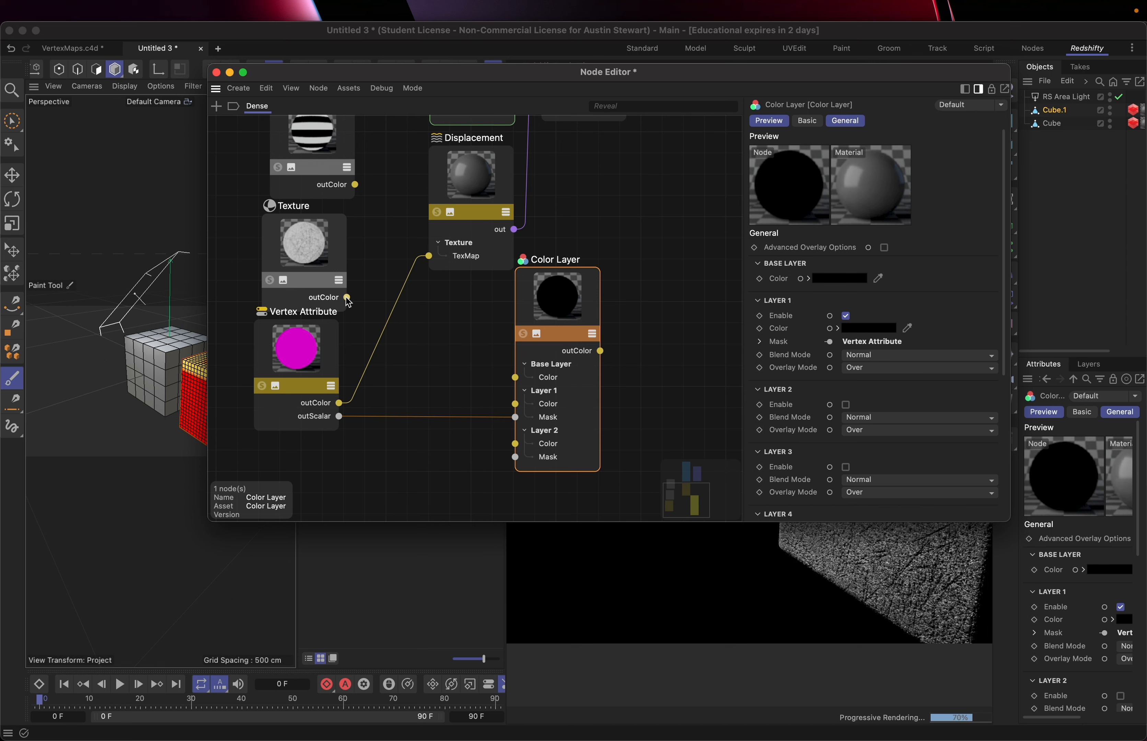
left_click_drag(347, 298, 526, 409)
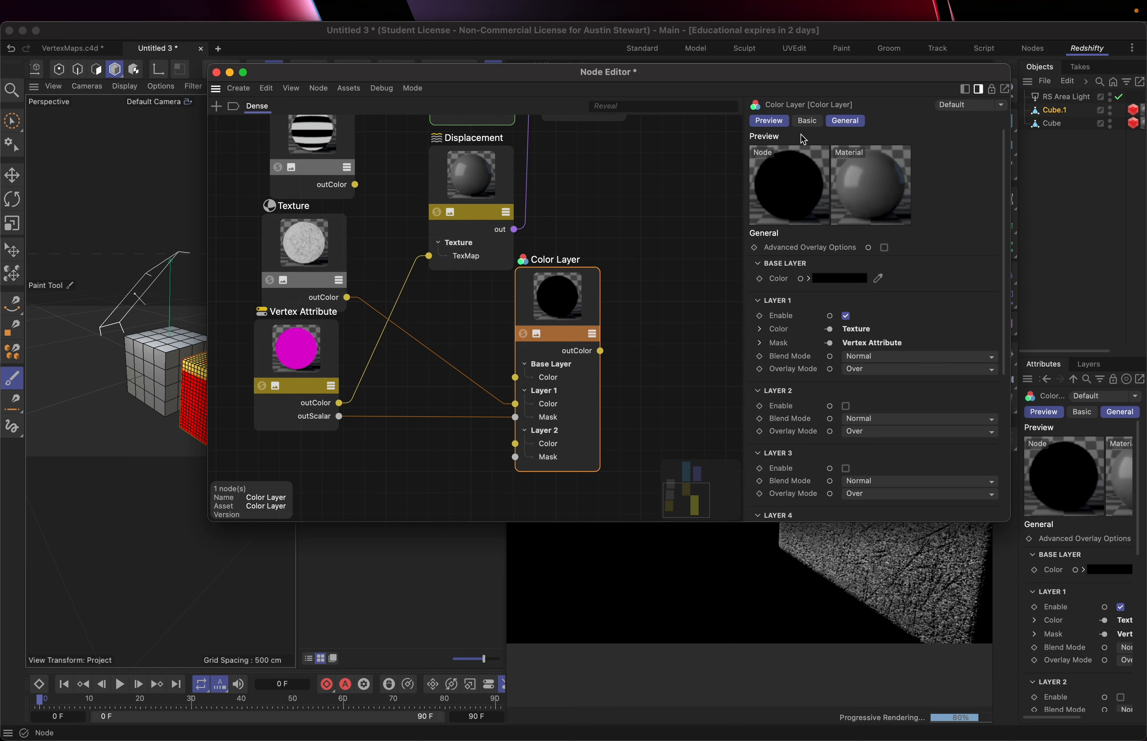
Move the Color Layer node beneath the Displacement node and connect its outColor to the Displacement's TexMap
left_click_drag(765, 70, 721, 65)
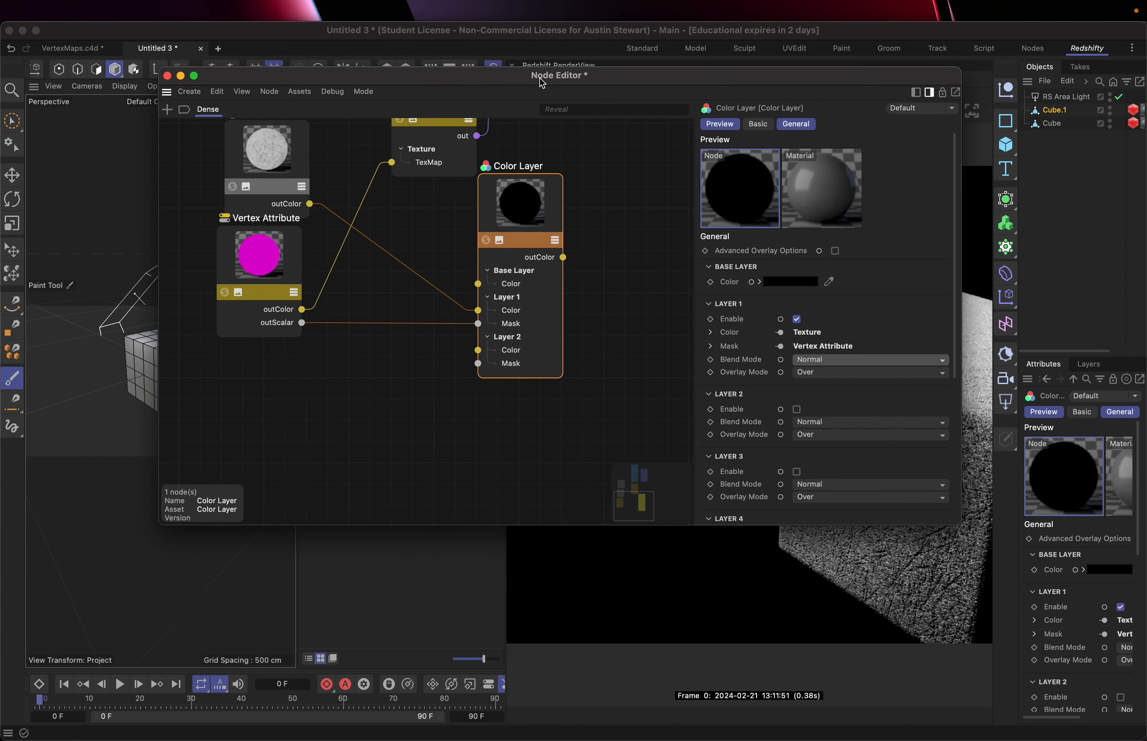
left_click_drag(542, 83, 451, 206)
left_click_drag(442, 328, 347, 403)
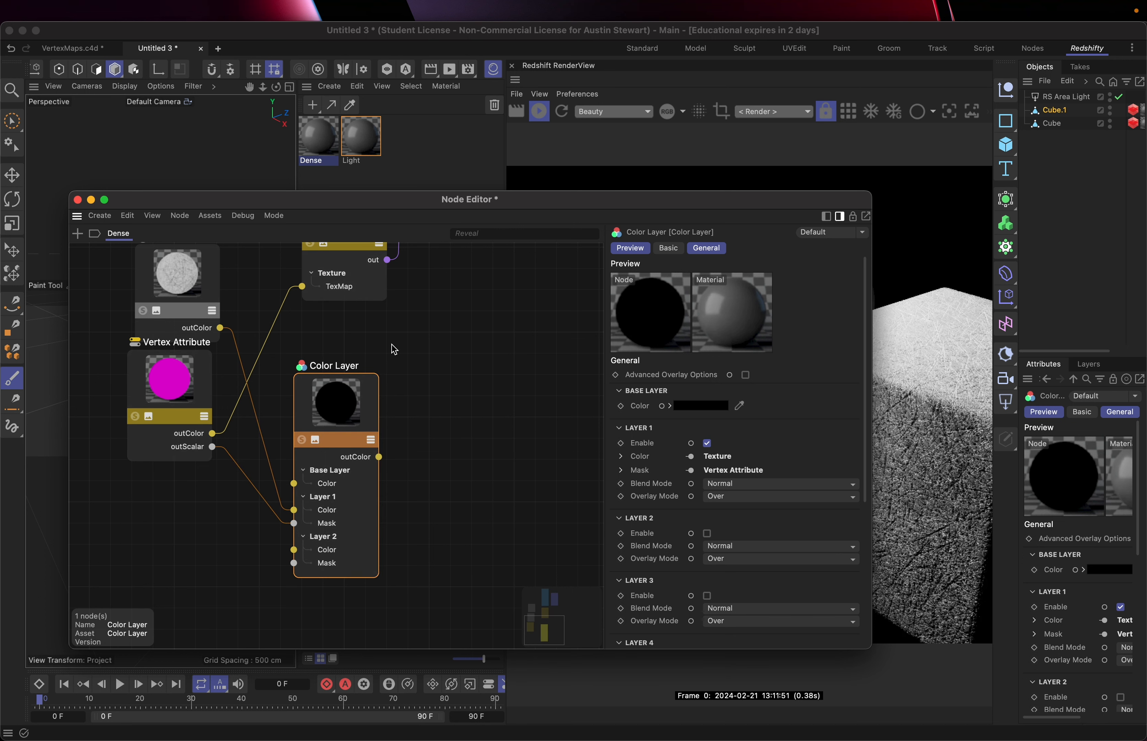
scroll(394, 350, "up", 5)
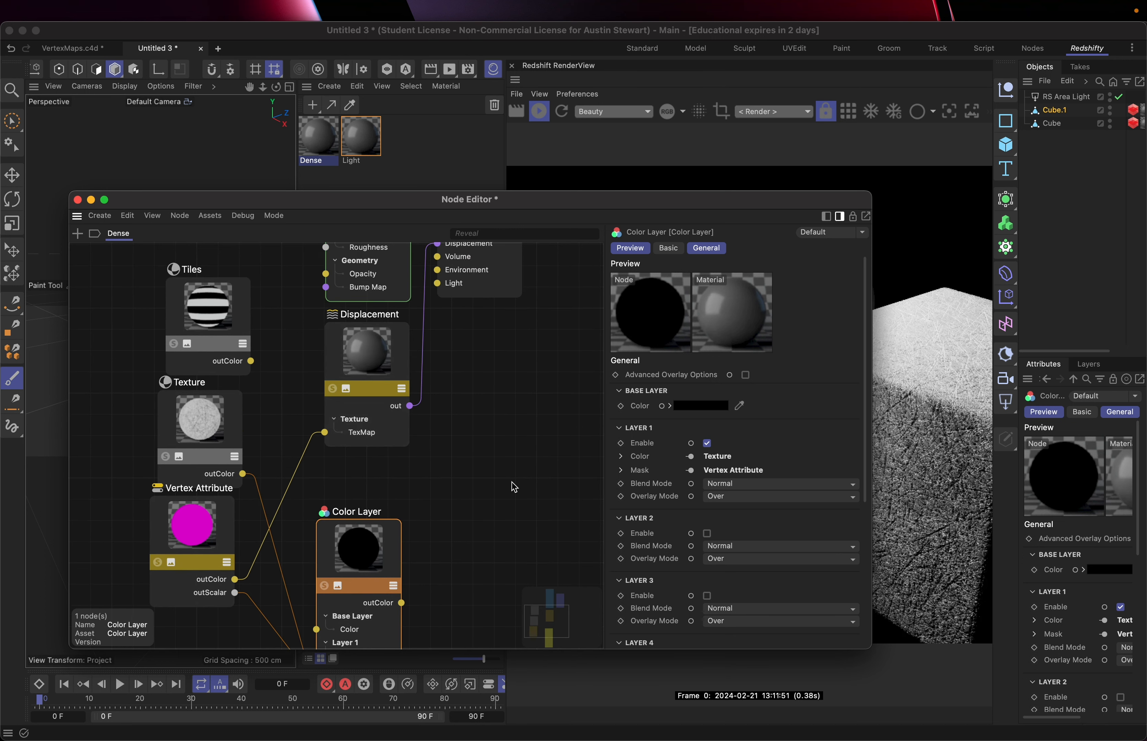
scroll(514, 487, "down", 8)
scroll(513, 486, "up", 5)
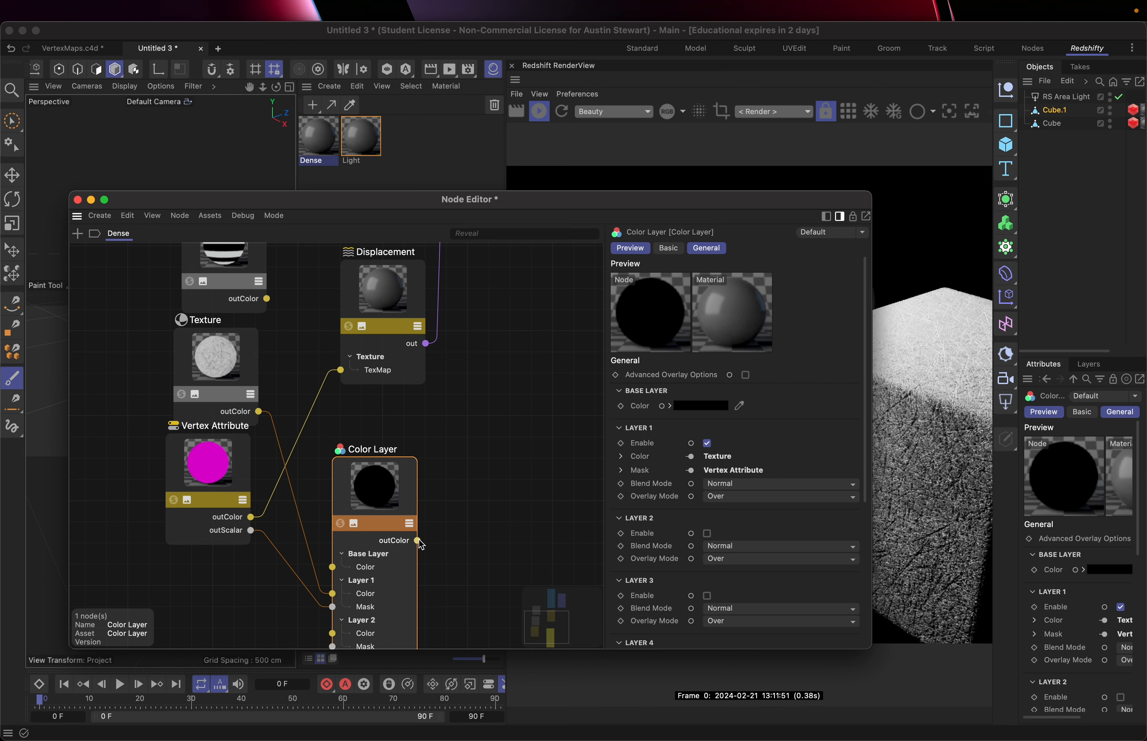
left_click_drag(419, 541, 362, 380)
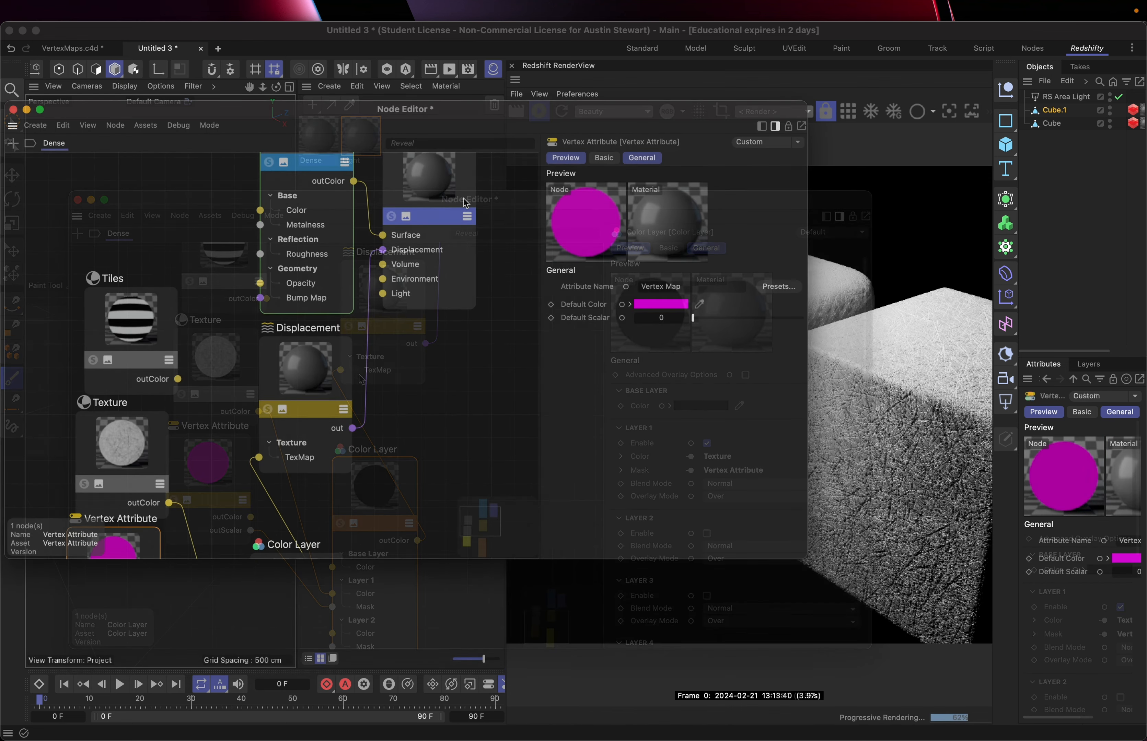
Delete the Light material tag from Cube.1 and assign the Dense material to that cube instead
left_click_drag(448, 112, 343, 350)
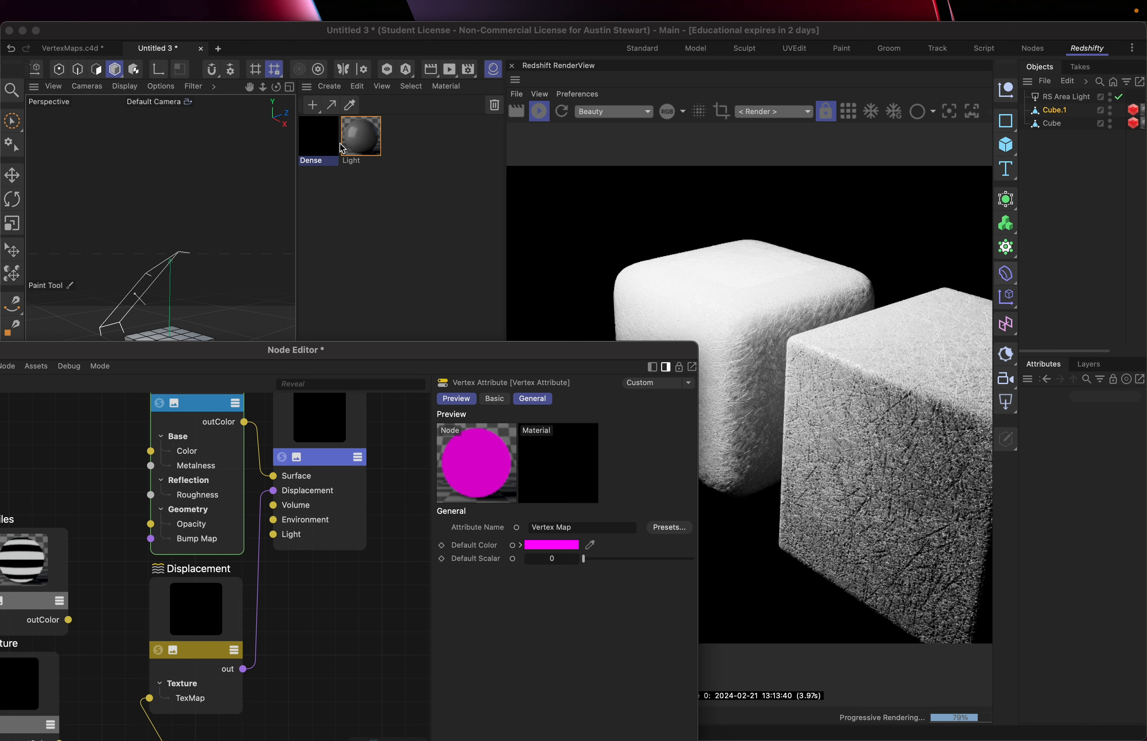
scroll(1049, 138, "right", 3)
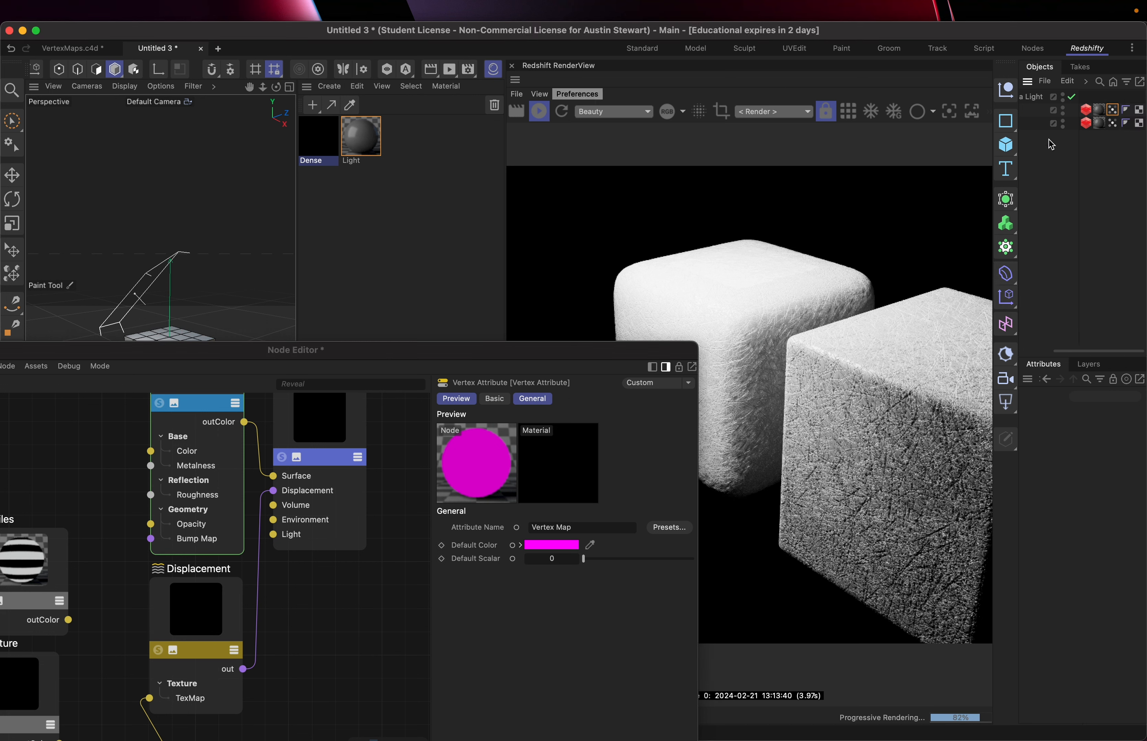
left_click(1101, 110)
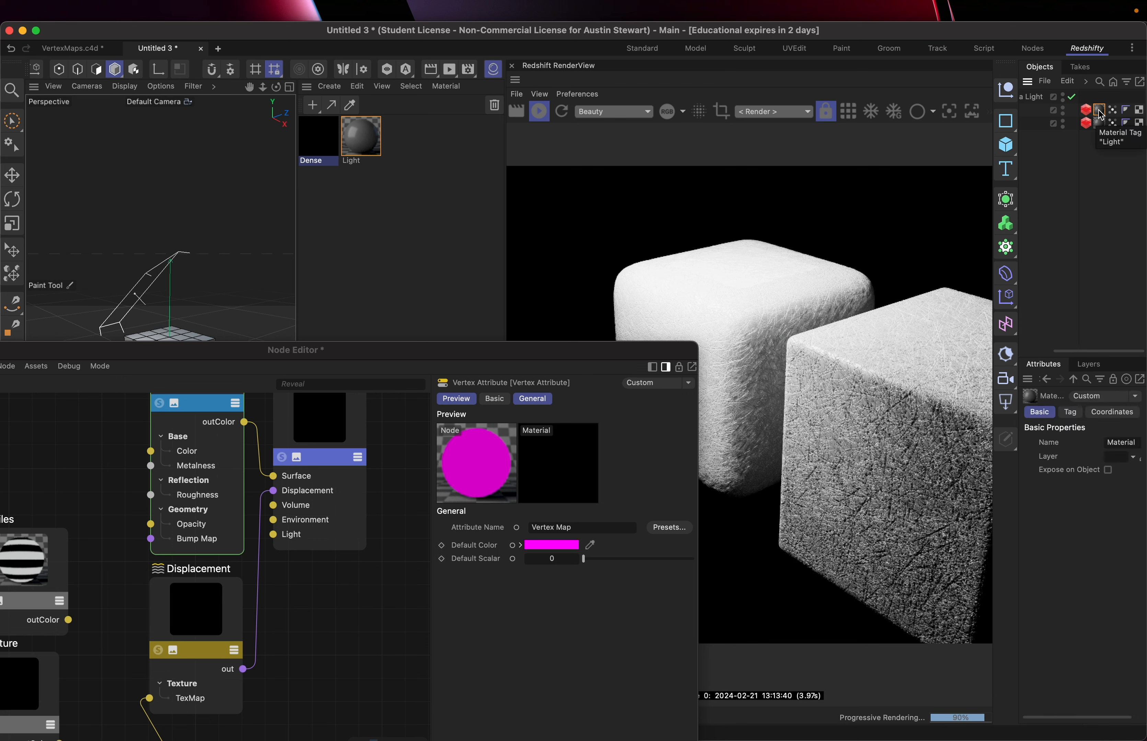
key("Delete")
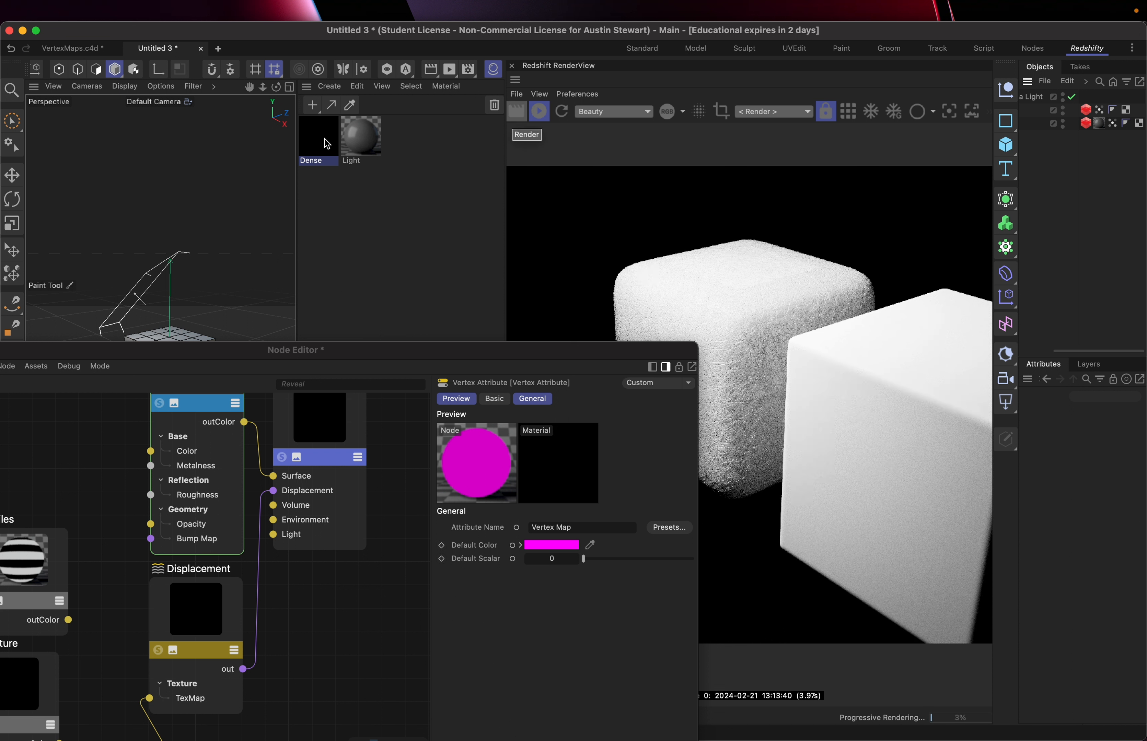
left_click_drag(791, 274, 347, 156)
left_click_drag(286, 355, 678, 531)
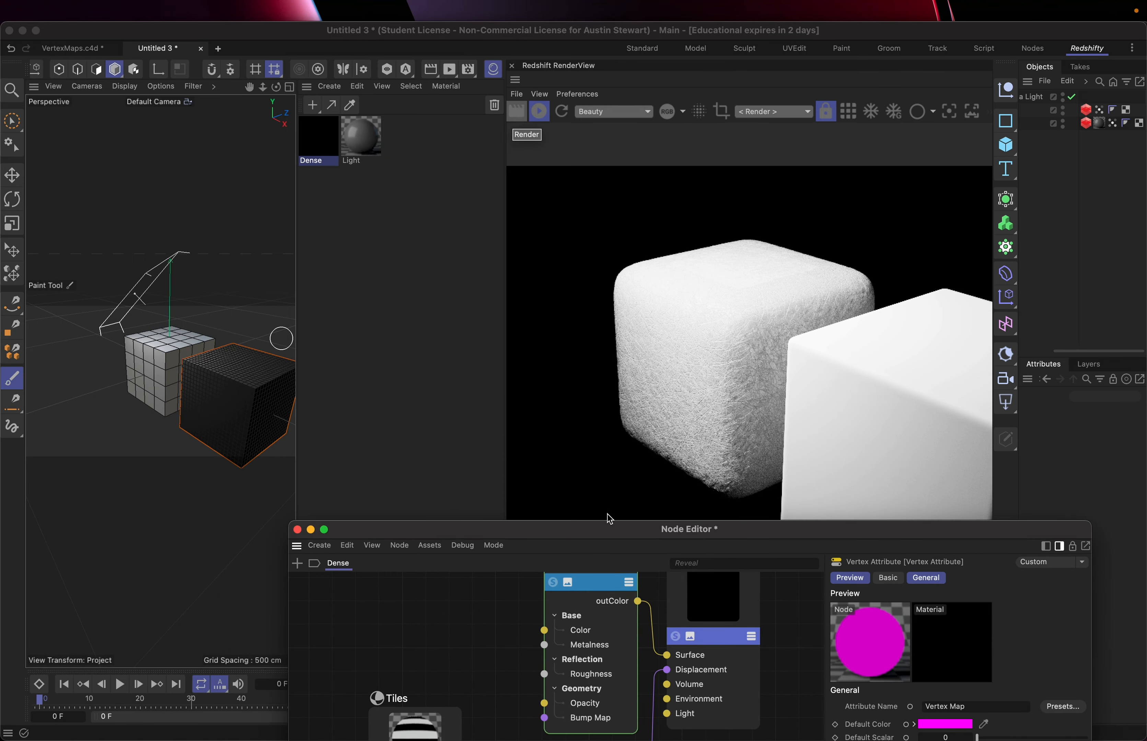
left_click_drag(309, 127, 209, 405)
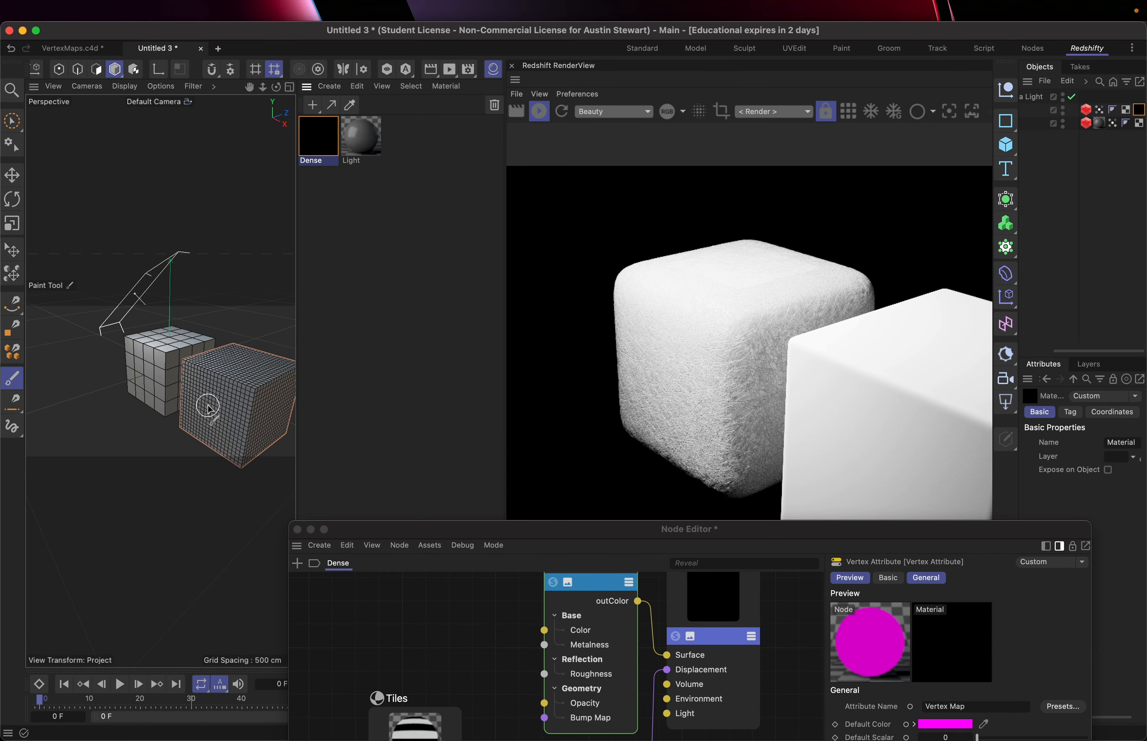
Set the Color Layer's Layer 1 Blend Mode to Normal and move the Node Editor window clear of the rendered cubes
left_click_drag(555, 534, 316, 103)
scroll(267, 395, "down", 10)
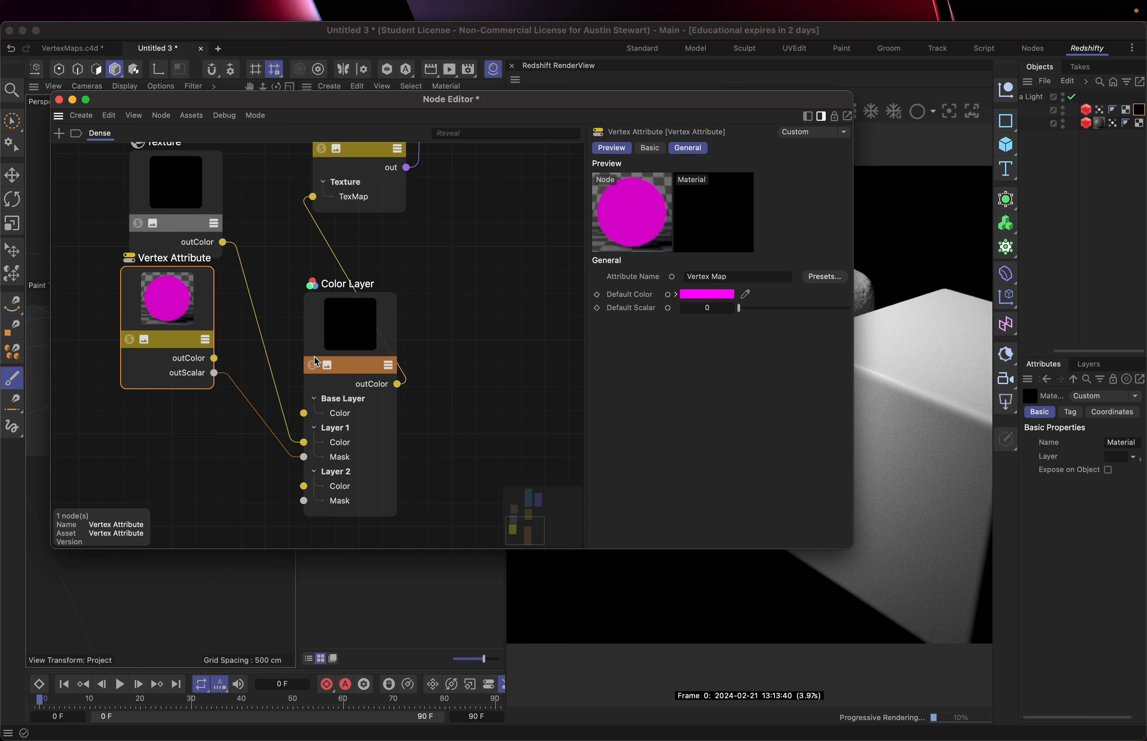
left_click(353, 327)
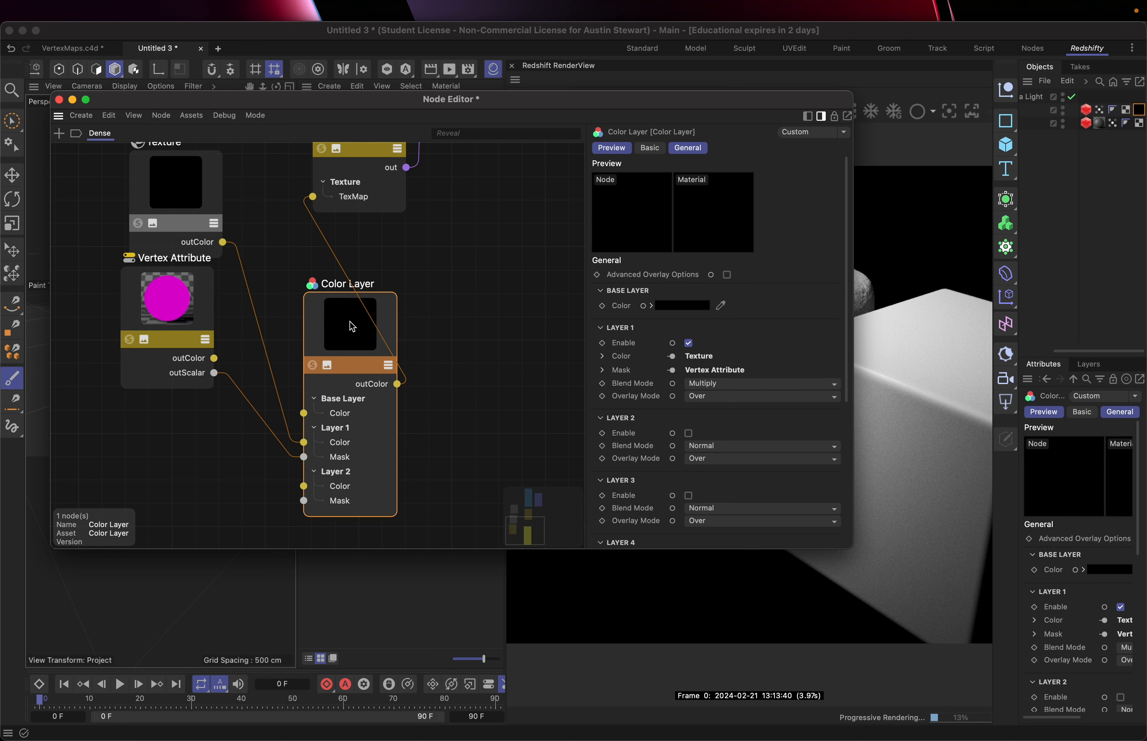
left_click(726, 385)
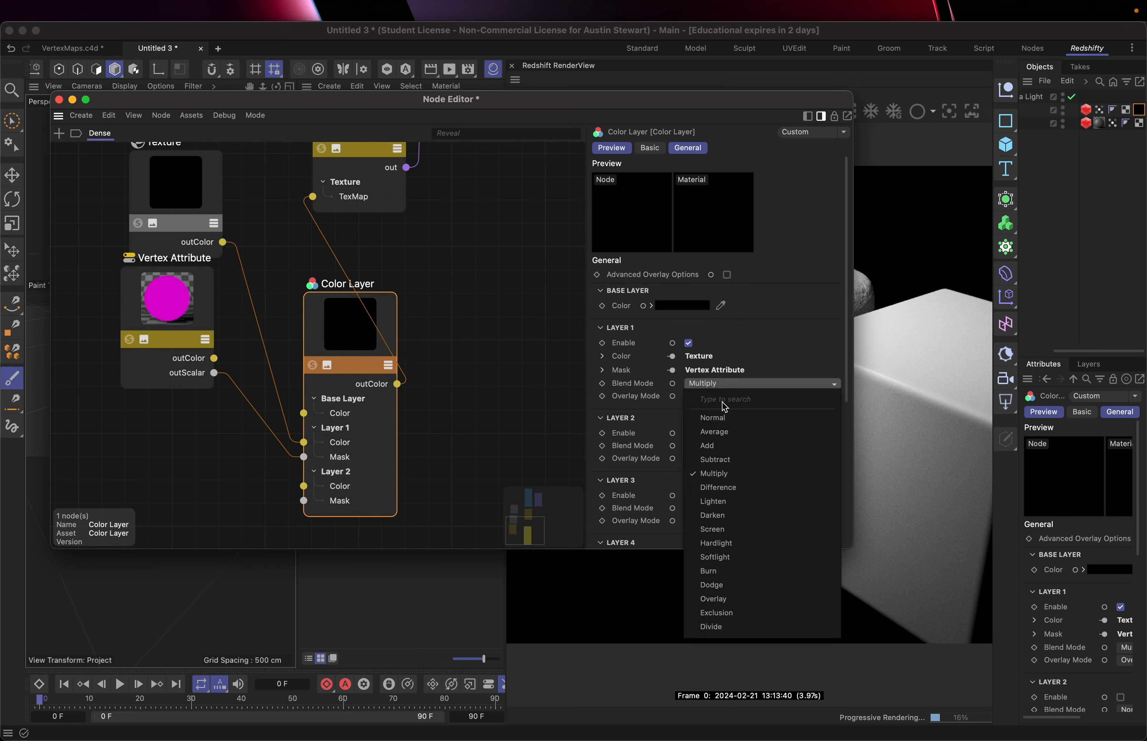
left_click(725, 418)
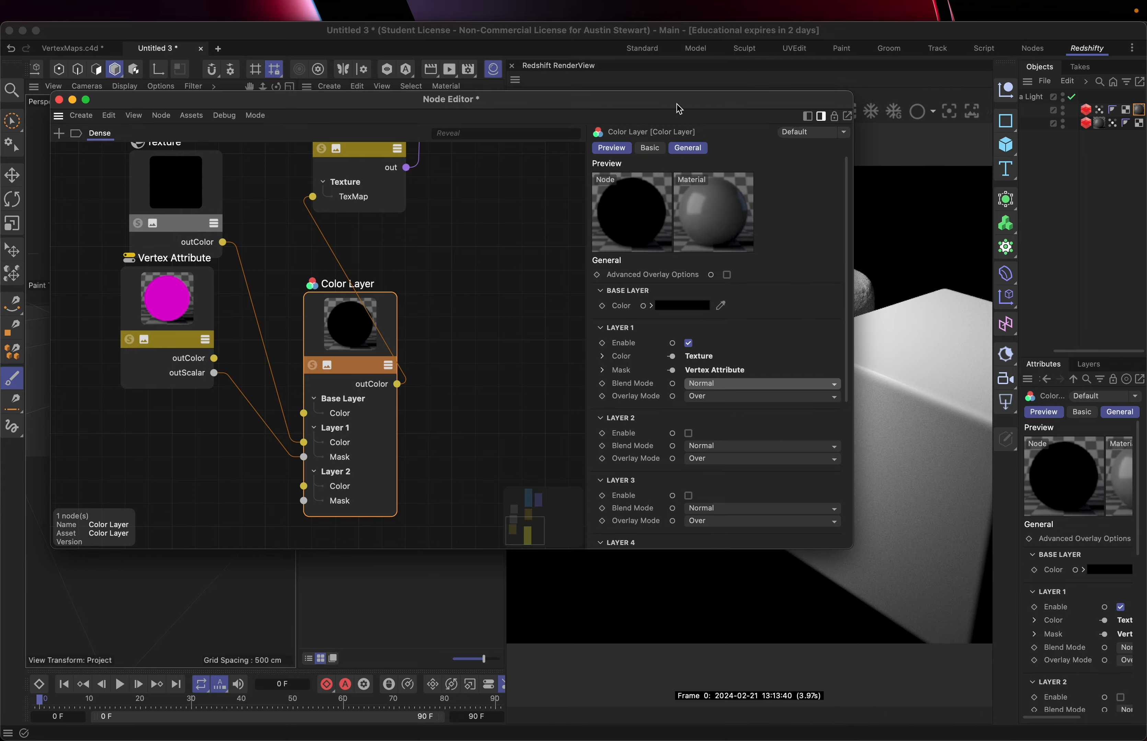
left_click_drag(680, 103, 598, 102)
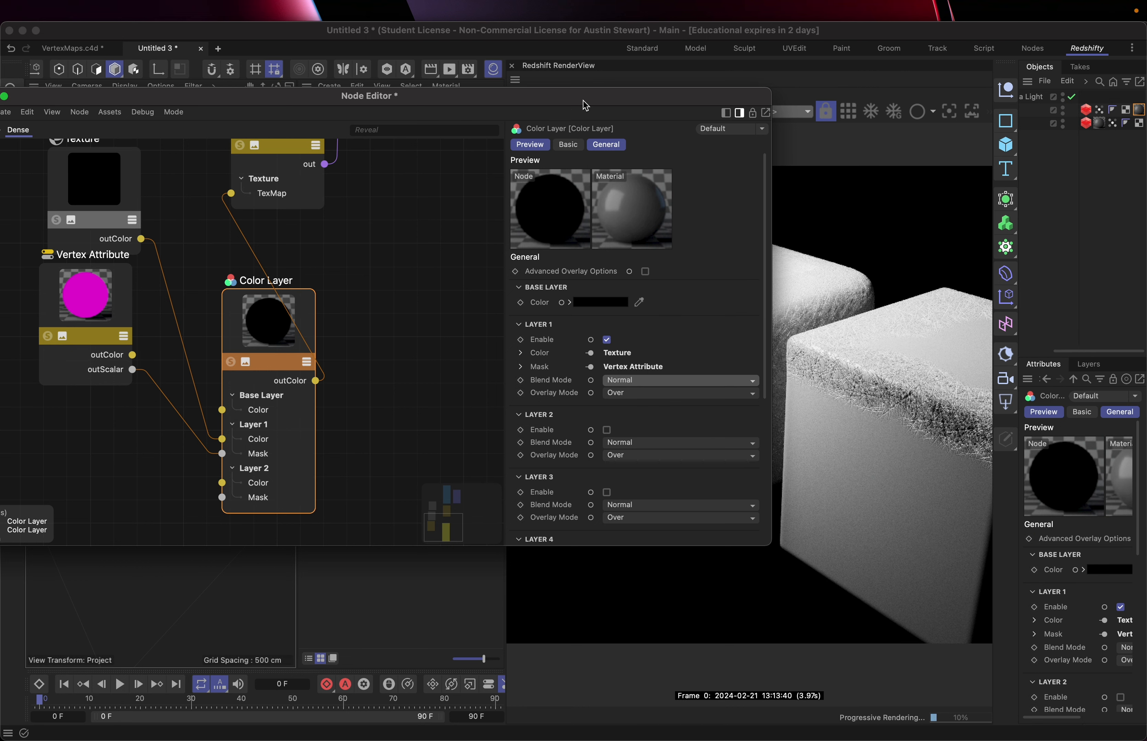
left_click_drag(585, 105, 511, 110)
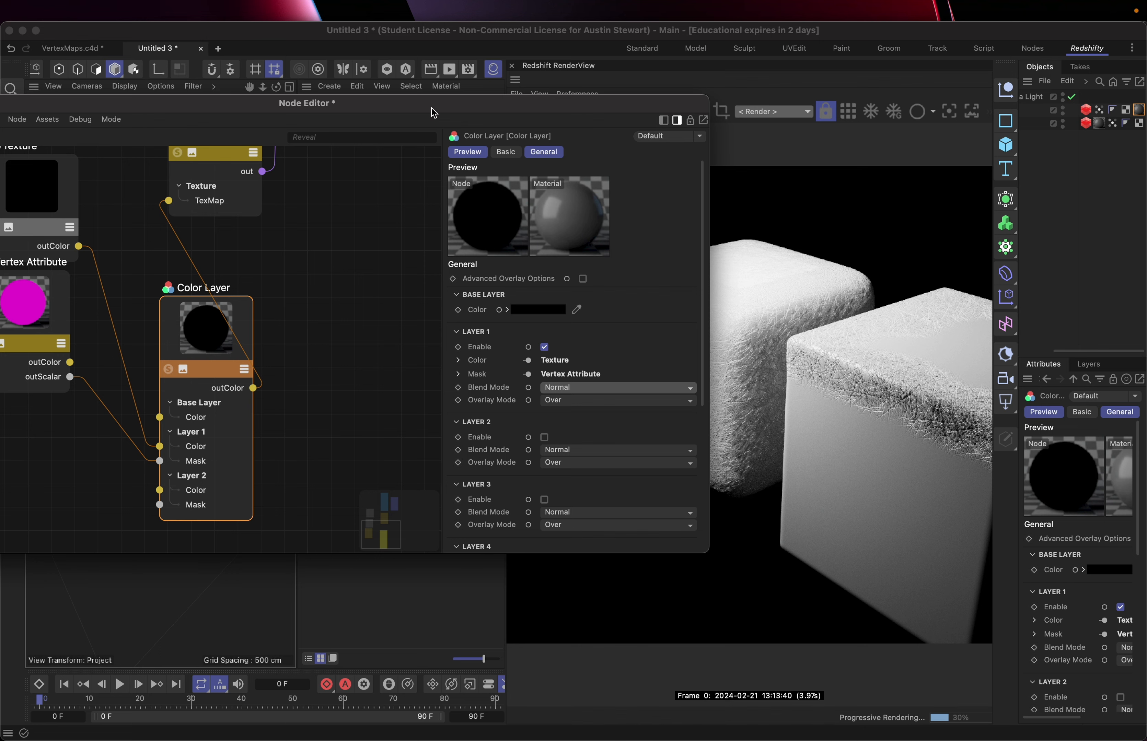
left_click_drag(433, 113, 468, 241)
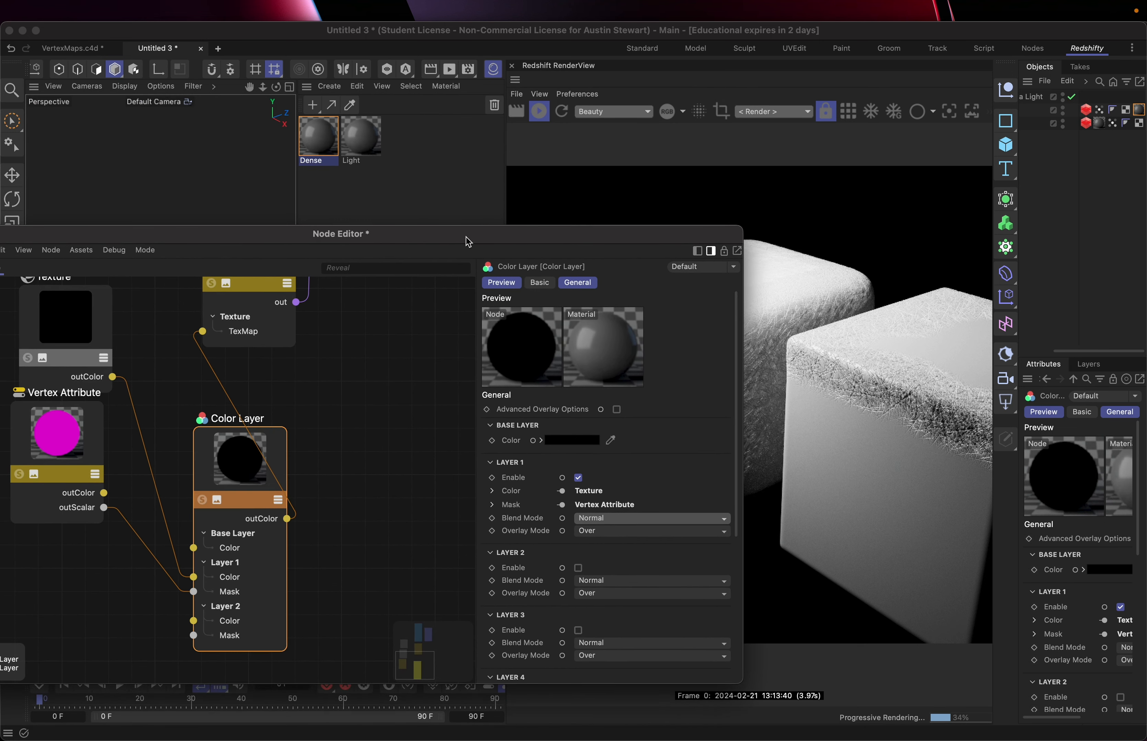
Display the painted vertex map on Cube.1 and examine the cube's upper corner up close against the render
left_click(1100, 111)
left_click_drag(351, 225, 615, 541)
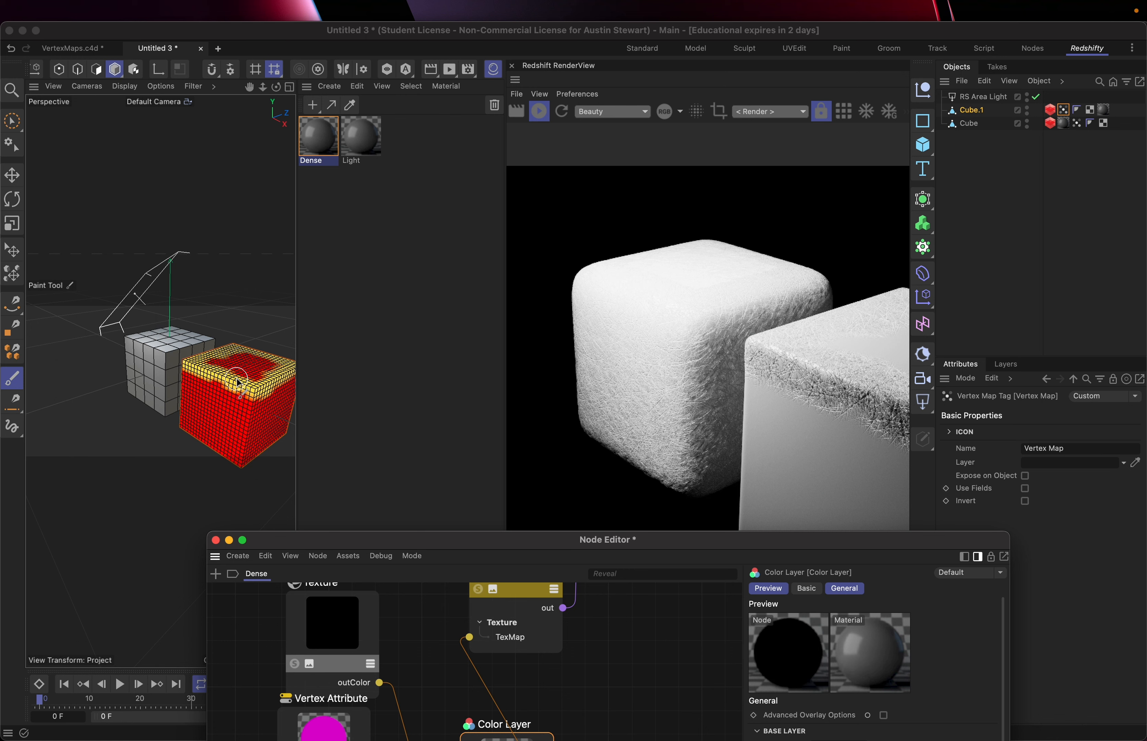
mouse_move(236, 379)
middle_mouse_down("alt")
mouse_move(208, 388)
mouse_move(233, 364)
middle_mouse_up("alt")
scroll(237, 379, "up", 3)
scroll(236, 380, "up", 10)
scroll(236, 379, "down", 10)
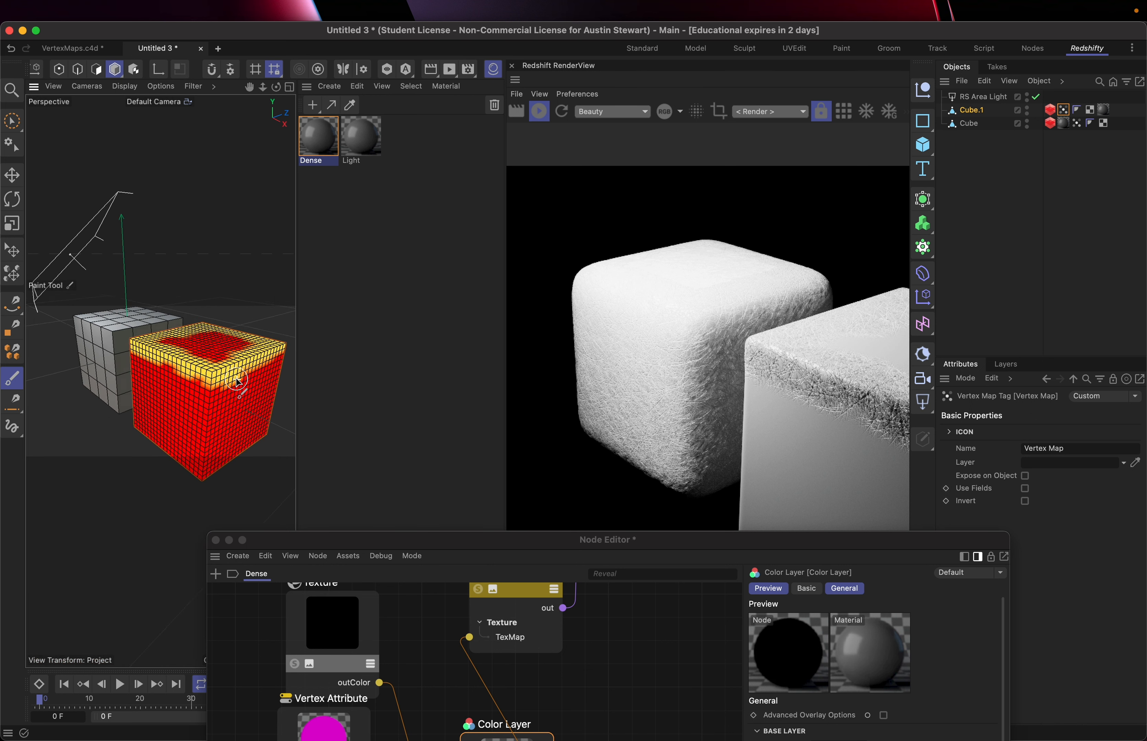
scroll(237, 380, "up", 5)
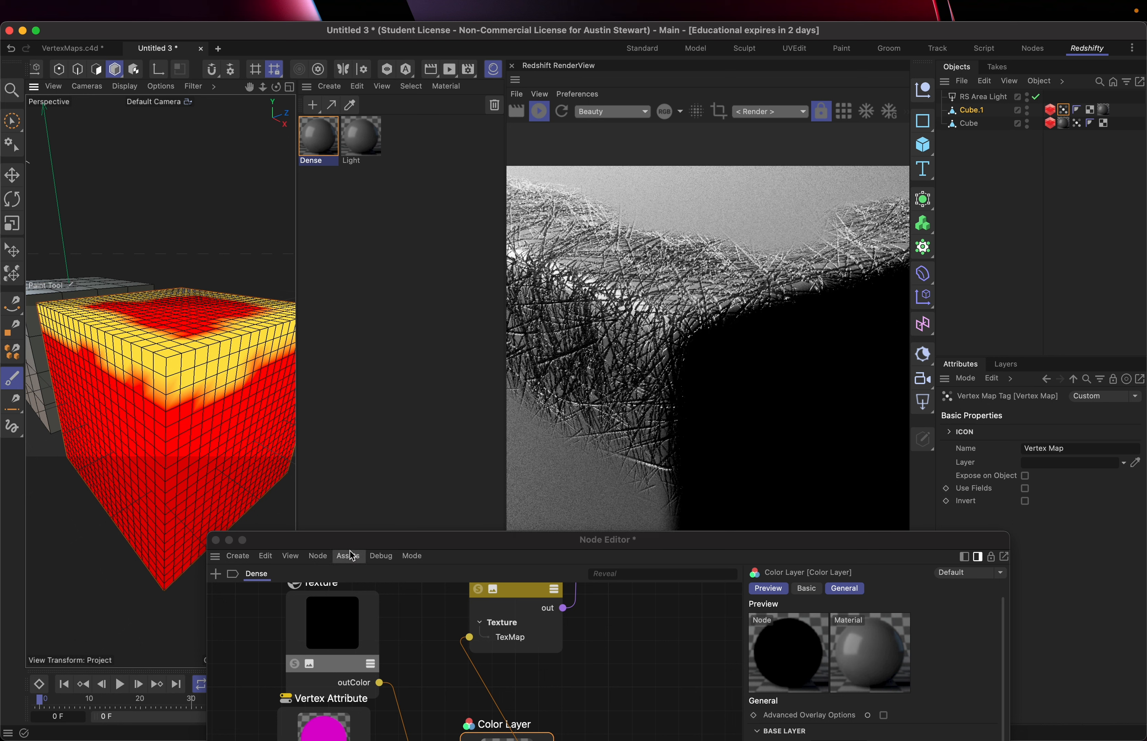
Space the Texture and Vertex Attribute nodes further apart vertically in the Dense material graph
left_click_drag(373, 540, 315, 411)
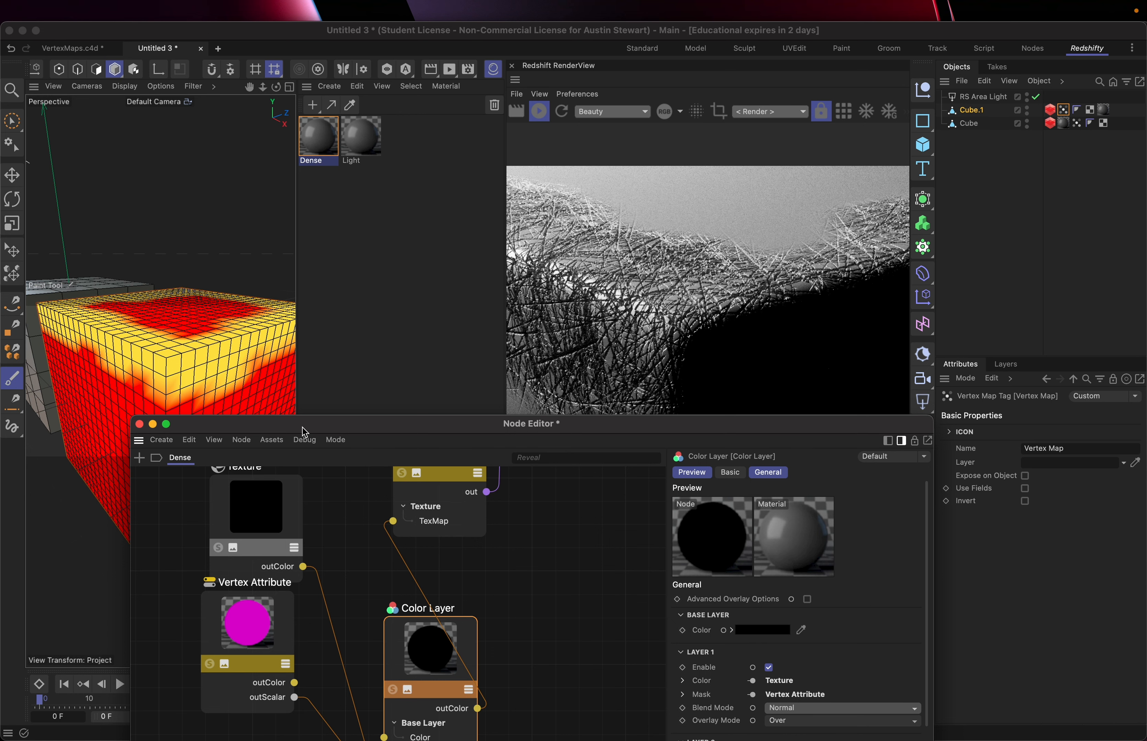
left_click_drag(305, 429, 403, 185)
left_click_drag(353, 411, 331, 462)
left_click_drag(349, 283, 321, 304)
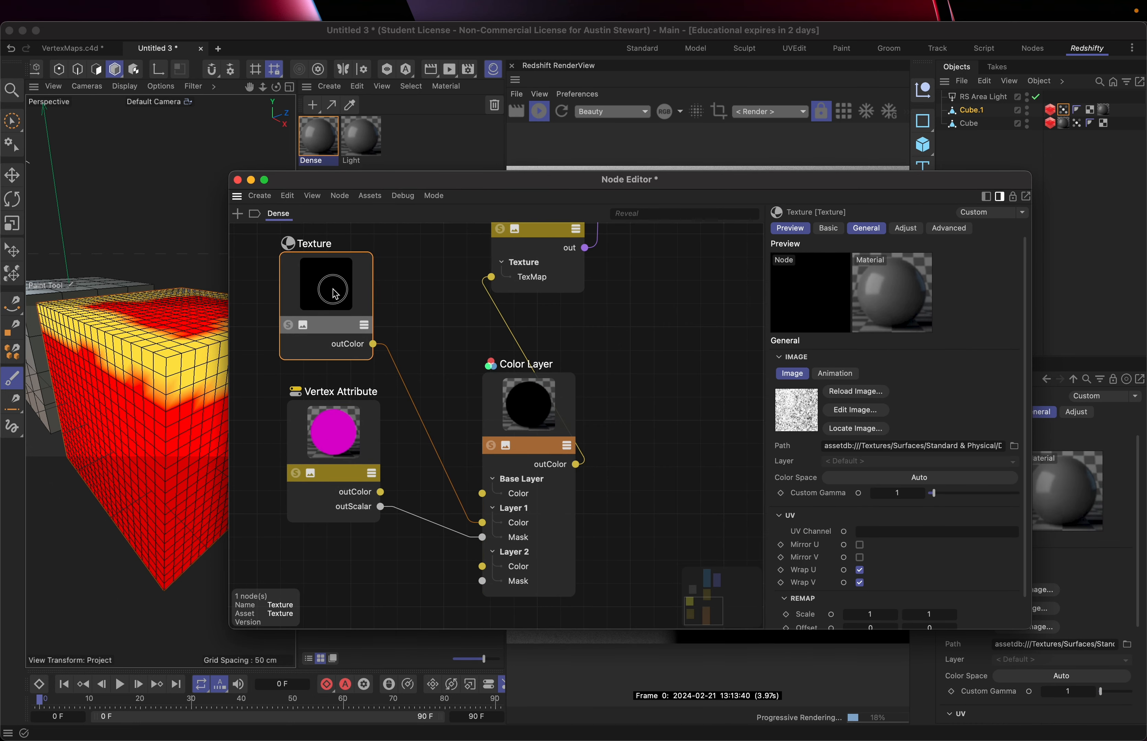
left_click_drag(697, 184, 278, 290)
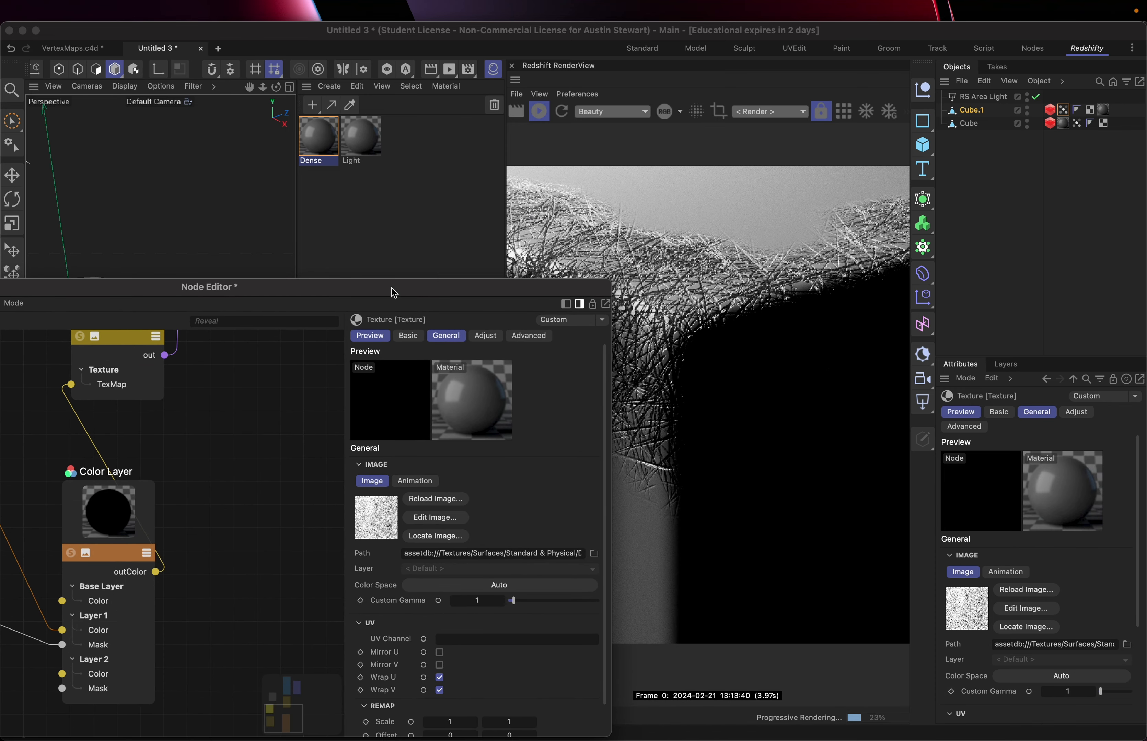
left_click_drag(394, 292, 408, 147)
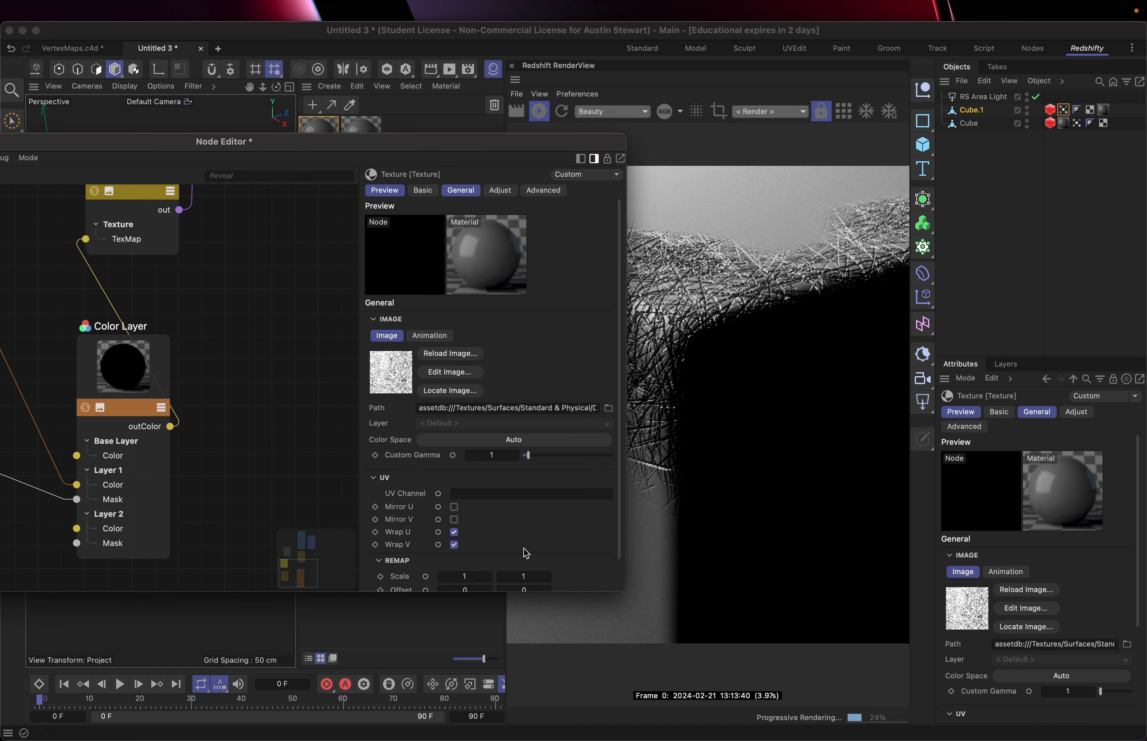
Set the Color Layer's Layer 1 Blend Mode to Add and clear the Node Editor window off the render
left_click(135, 400)
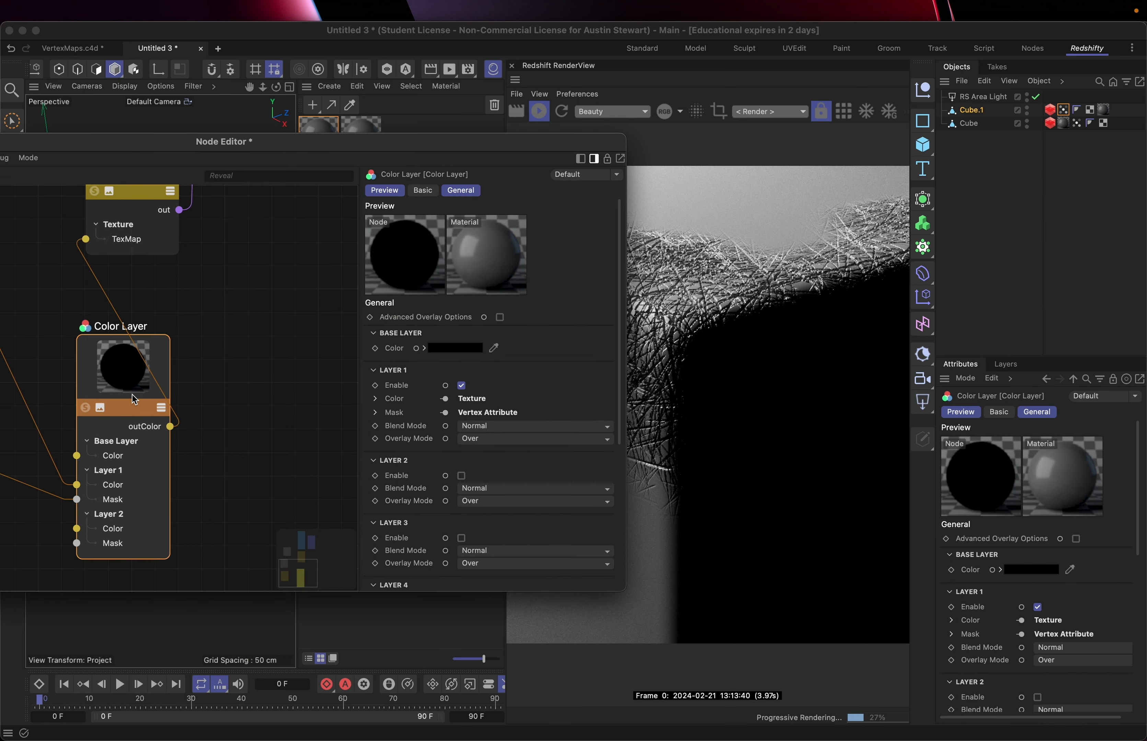
left_click(539, 427)
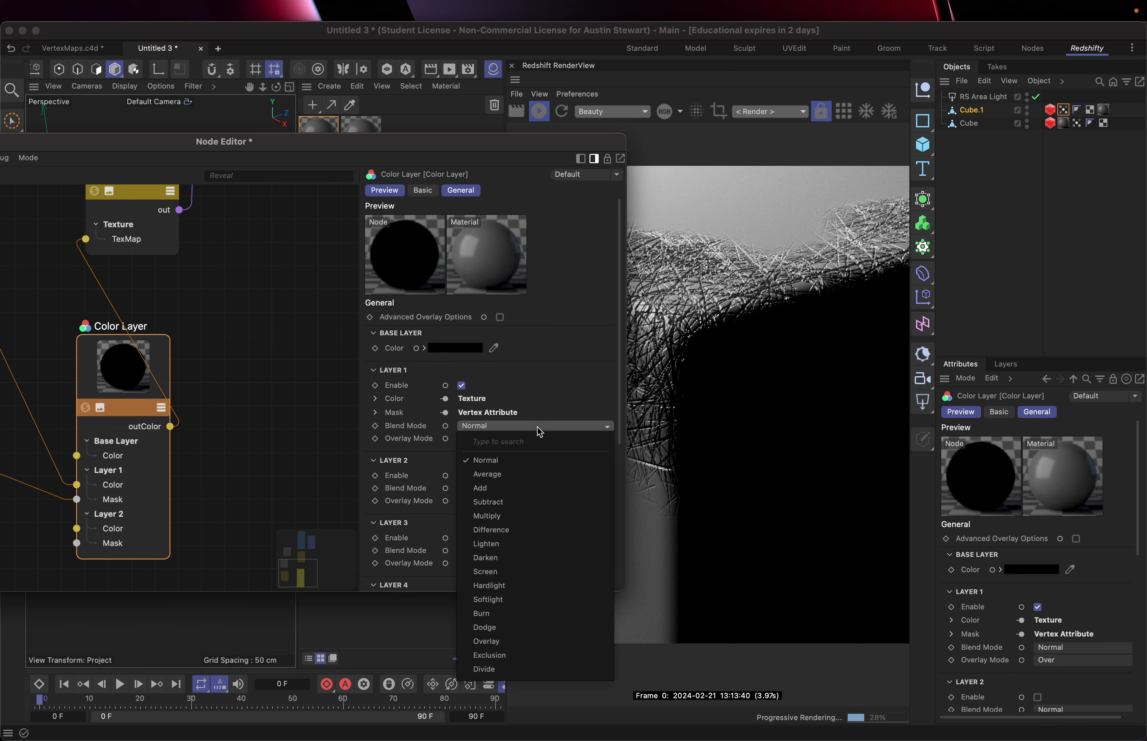
left_click(523, 490)
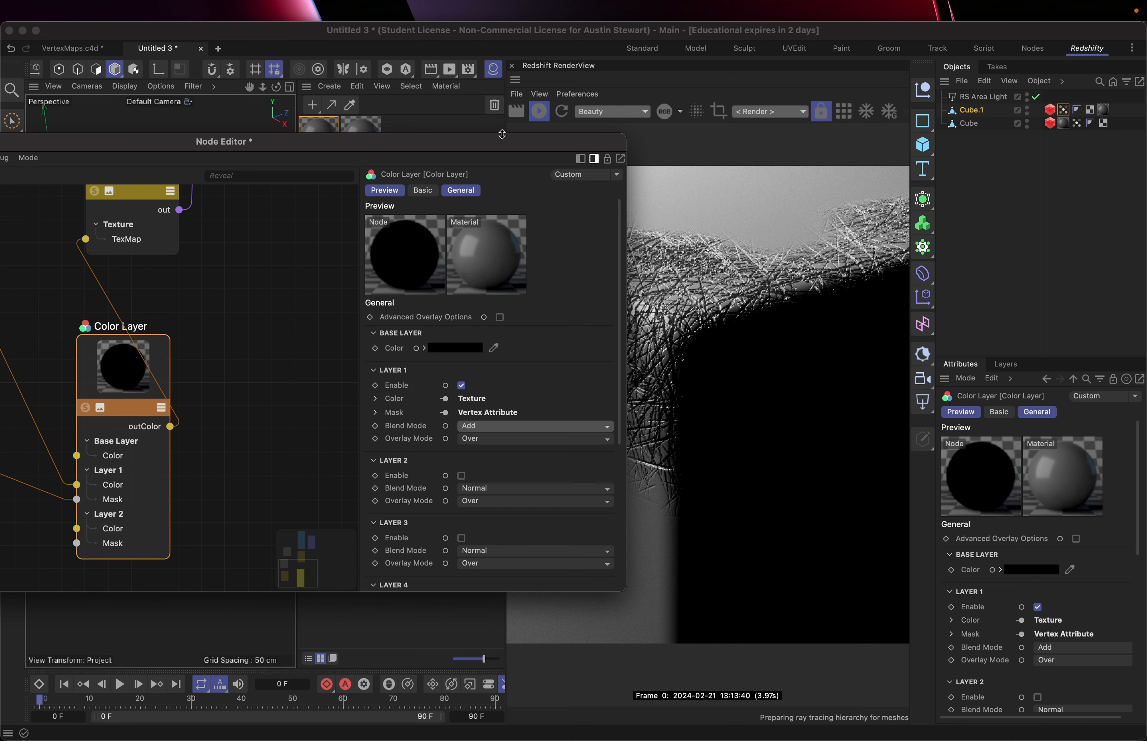
left_click_drag(431, 144, 261, 189)
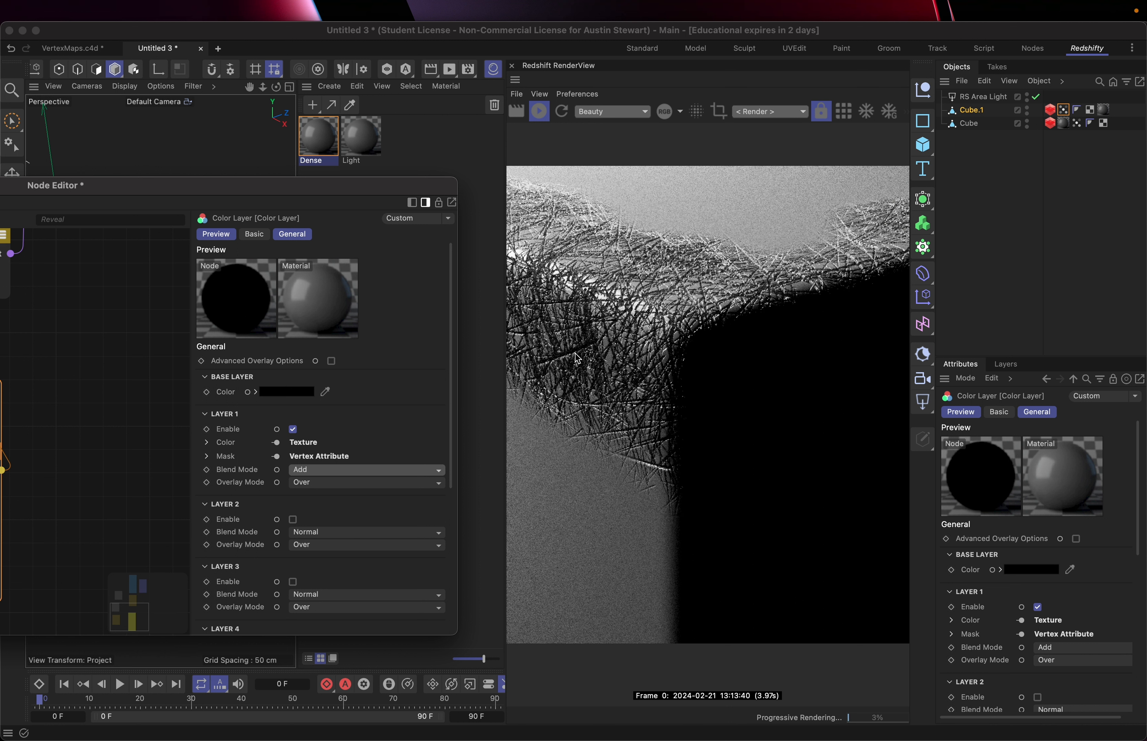
left_click_drag(272, 193, 352, 102)
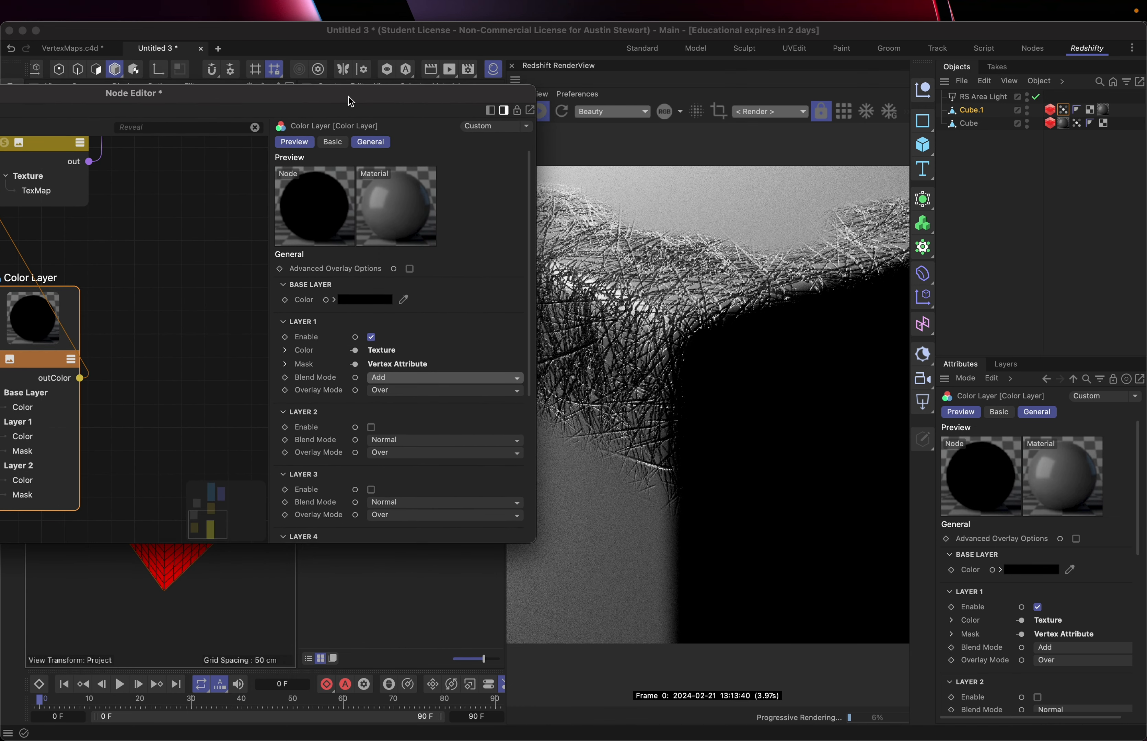
Return the Color Layer's Layer 1 Blend Mode to Normal
left_click(395, 379)
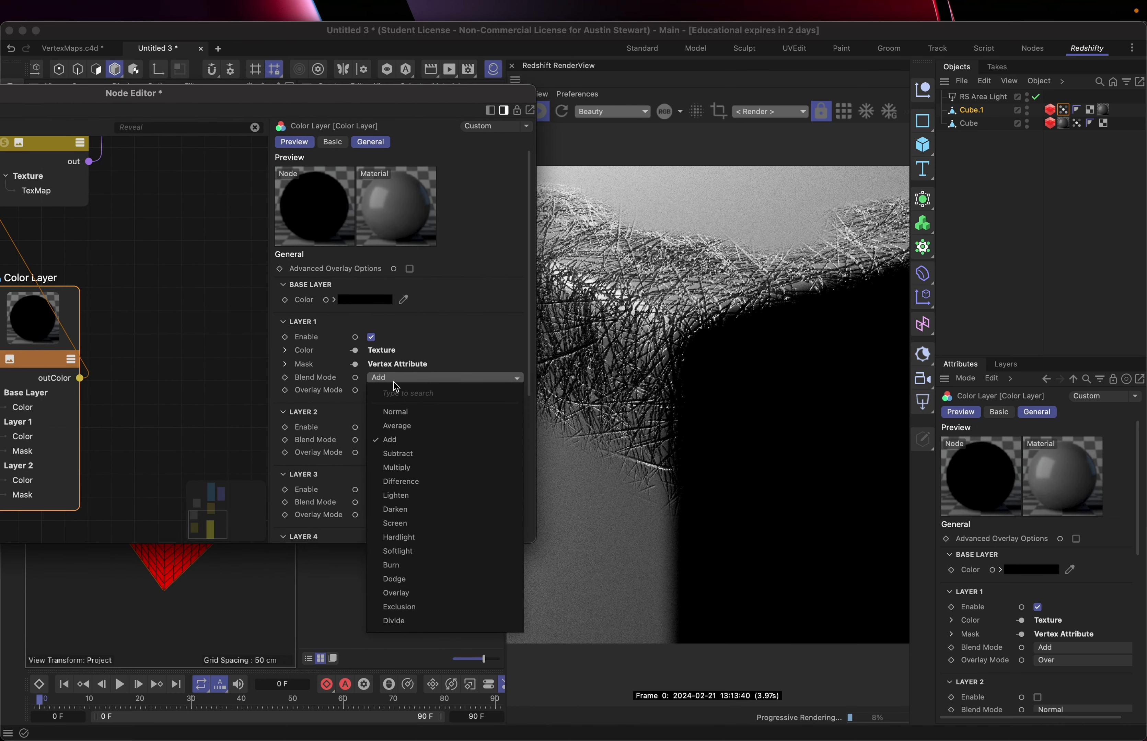
left_click(491, 315)
mouse_move(316, 95)
left_mouse_down()
mouse_move(338, 92)
mouse_move(259, 136)
mouse_move(336, 261)
mouse_move(309, 264)
mouse_move(435, 217)
mouse_move(397, 325)
mouse_move(441, 439)
mouse_move(440, 334)
mouse_move(511, 452)
mouse_move(530, 446)
left_mouse_up()
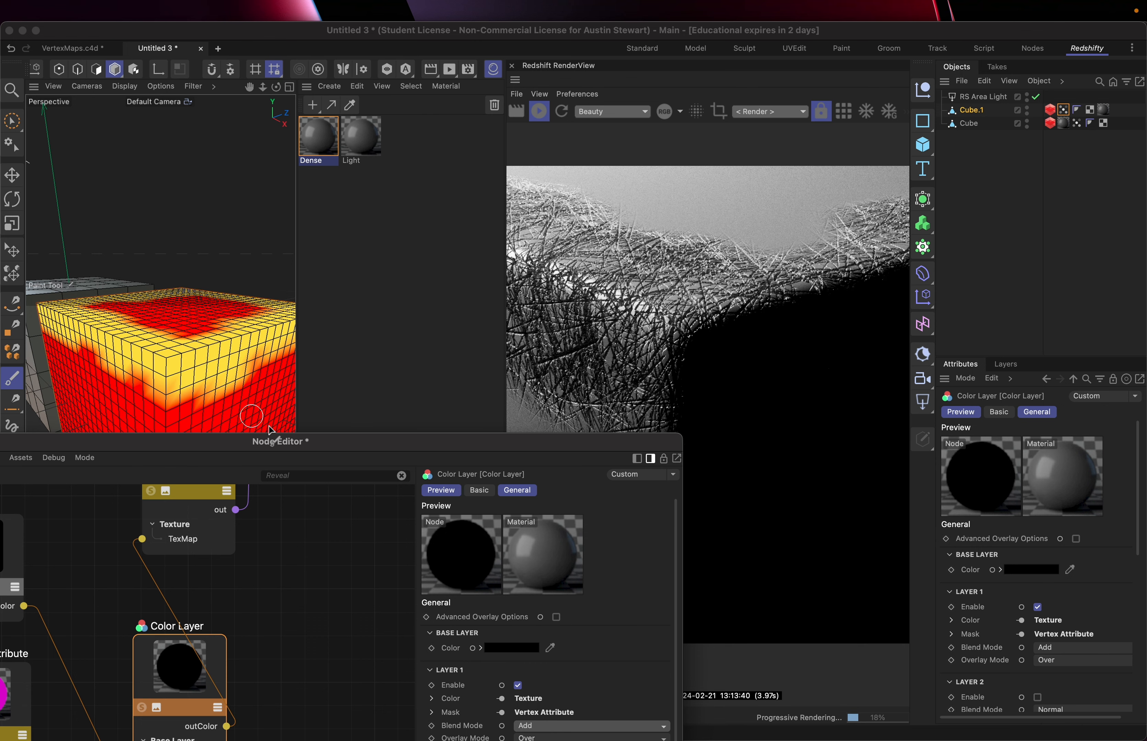
left_click_drag(293, 444, 425, 147)
left_click(117, 404)
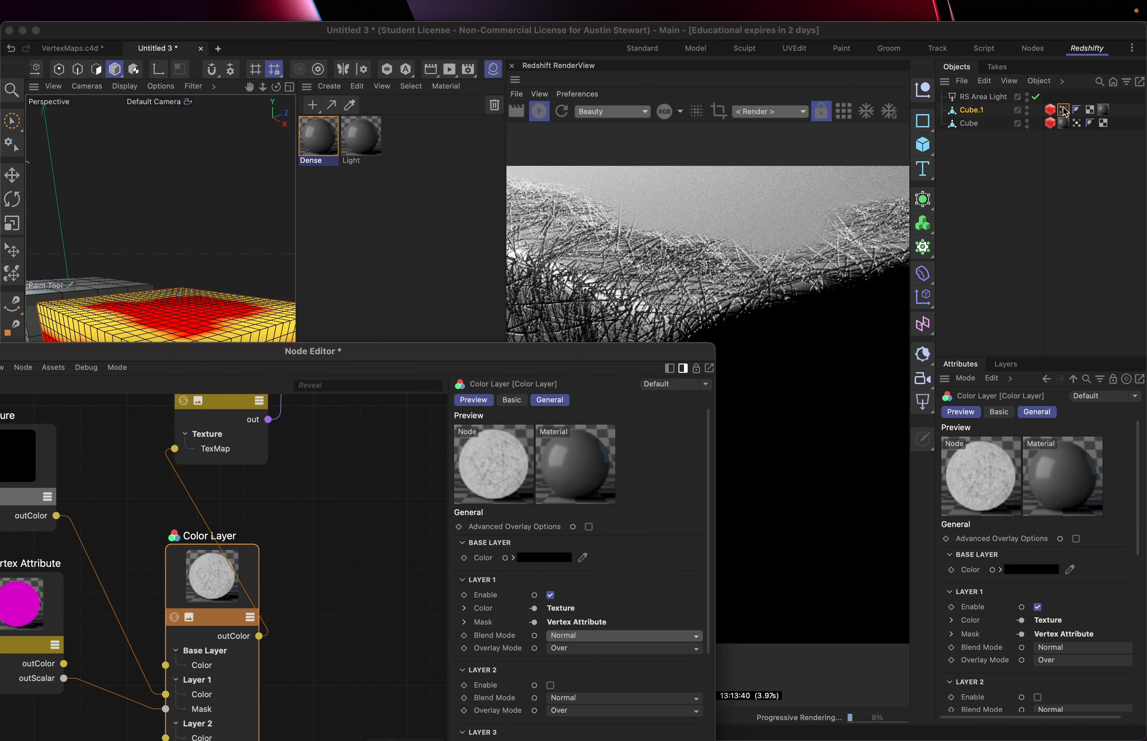
Enable Invert on Cube.1's Vertex Map tag and check the effect on the rendered displacement
left_click(1064, 110)
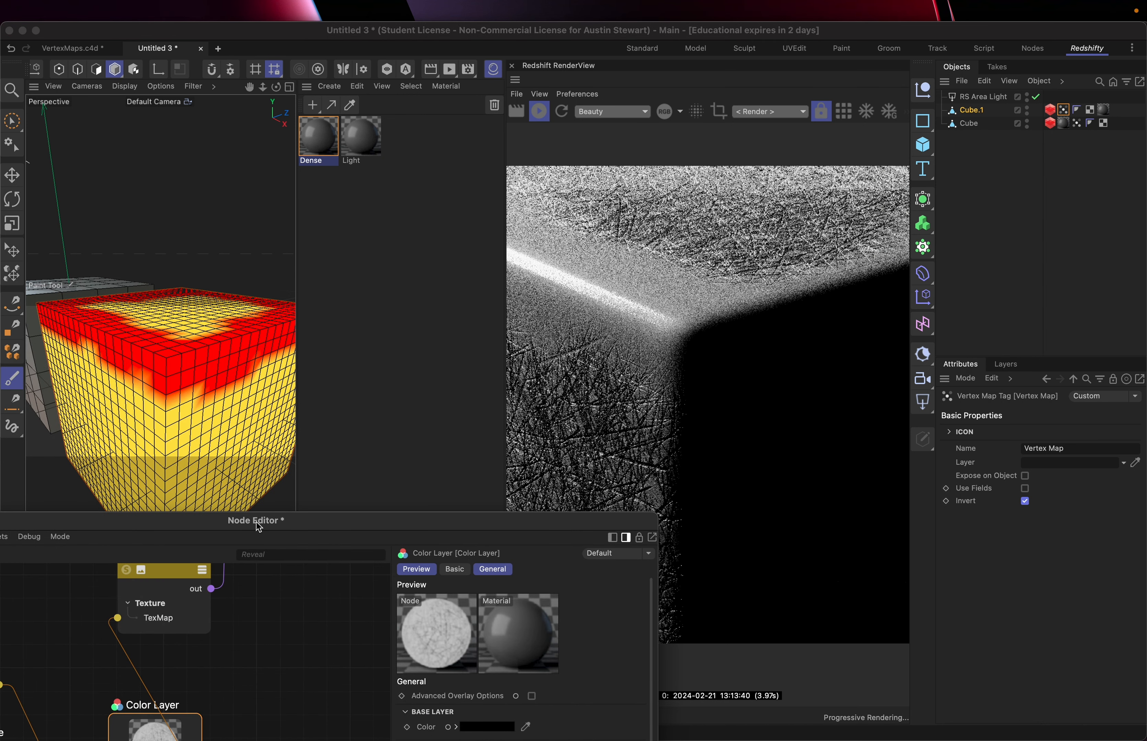
left_click_drag(423, 522, 580, 491)
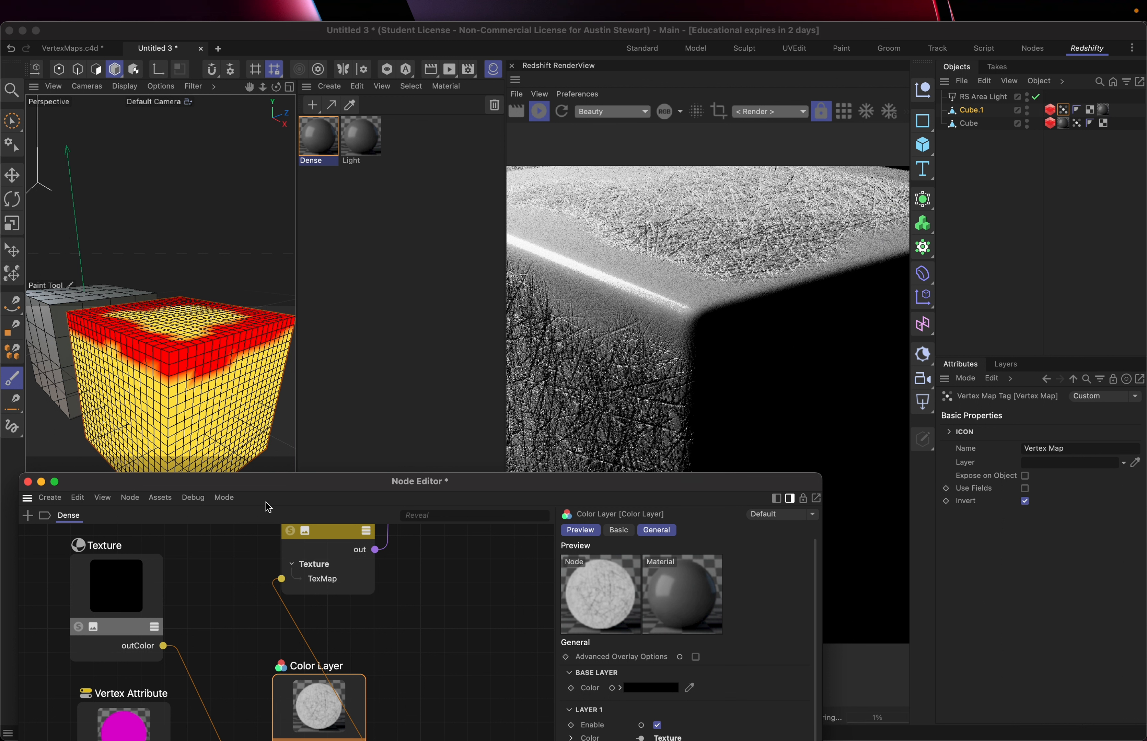
left_click_drag(269, 483, 614, 184)
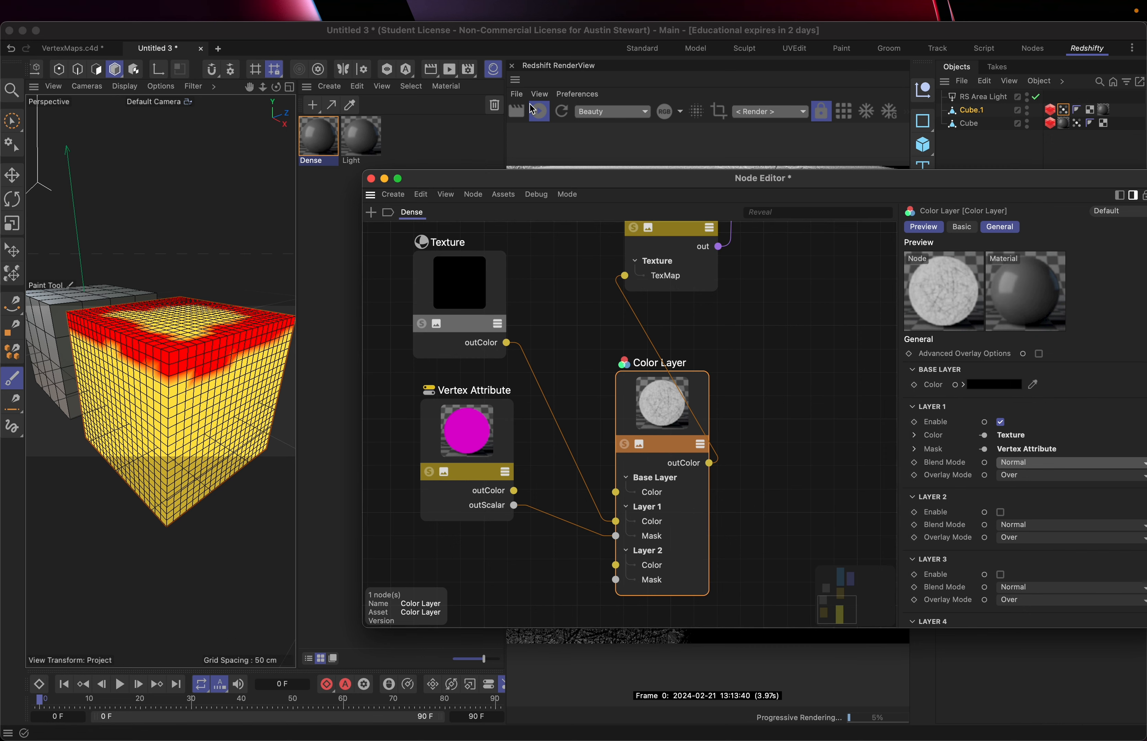
Turn off Invert on Cube.1's Vertex Map tag
left_click_drag(487, 182, 169, 297)
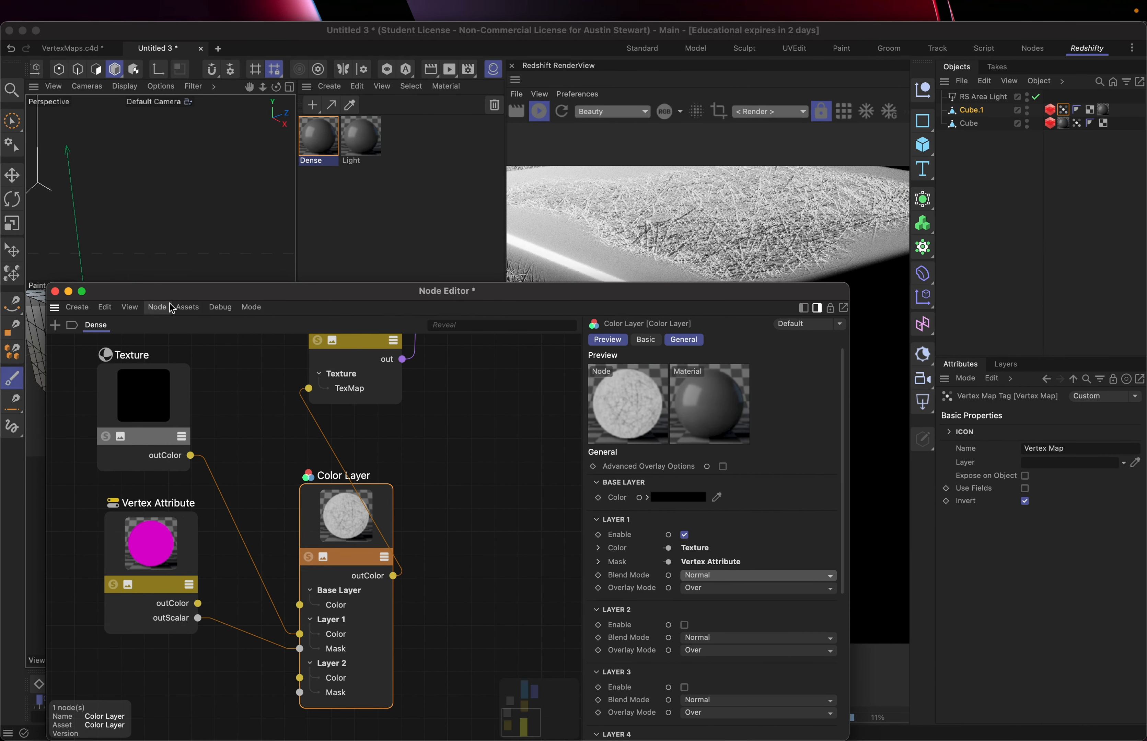
left_click(1026, 502)
left_click_drag(448, 291, 430, 141)
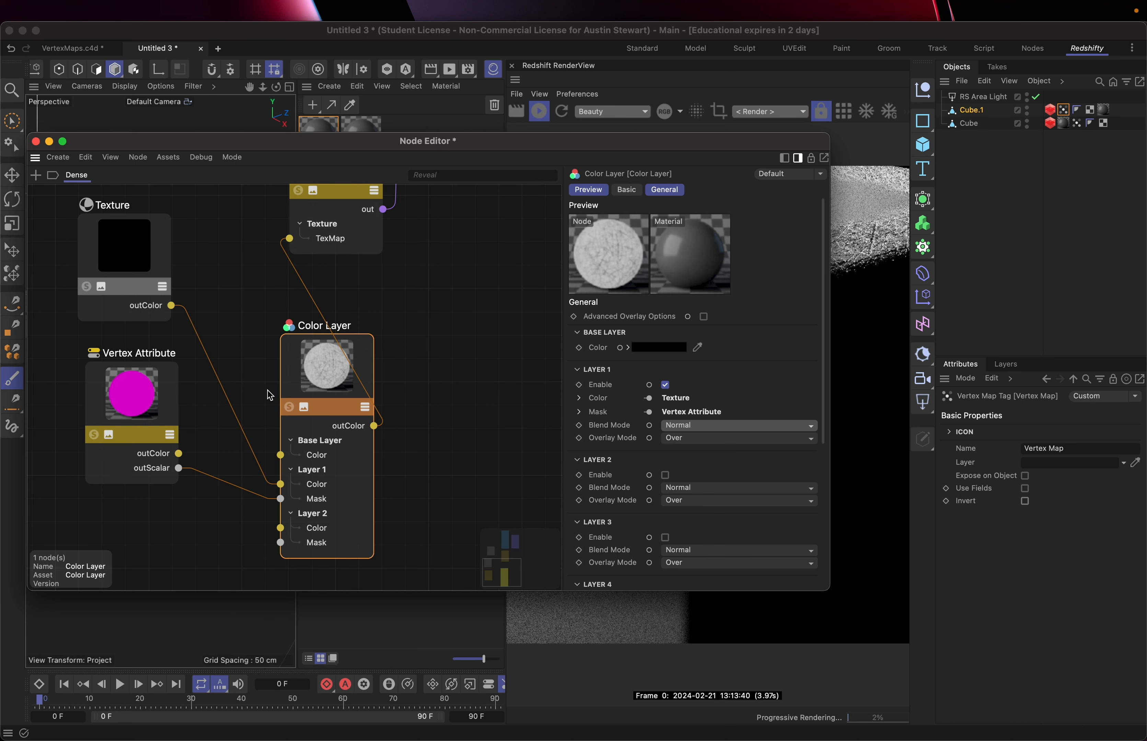
Add a second Color Layer node in the empty area beside RS Standard in the Dense material graph
left_click(236, 327)
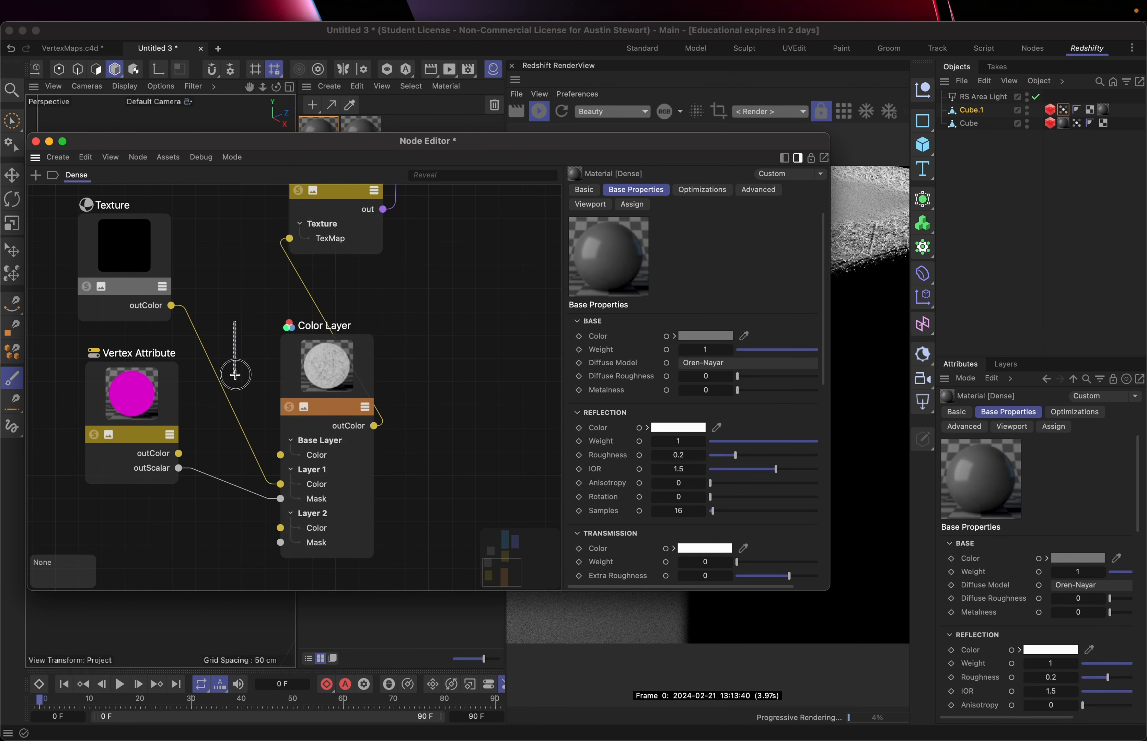
scroll(236, 372, "up", 10)
scroll(235, 376, "up", 8)
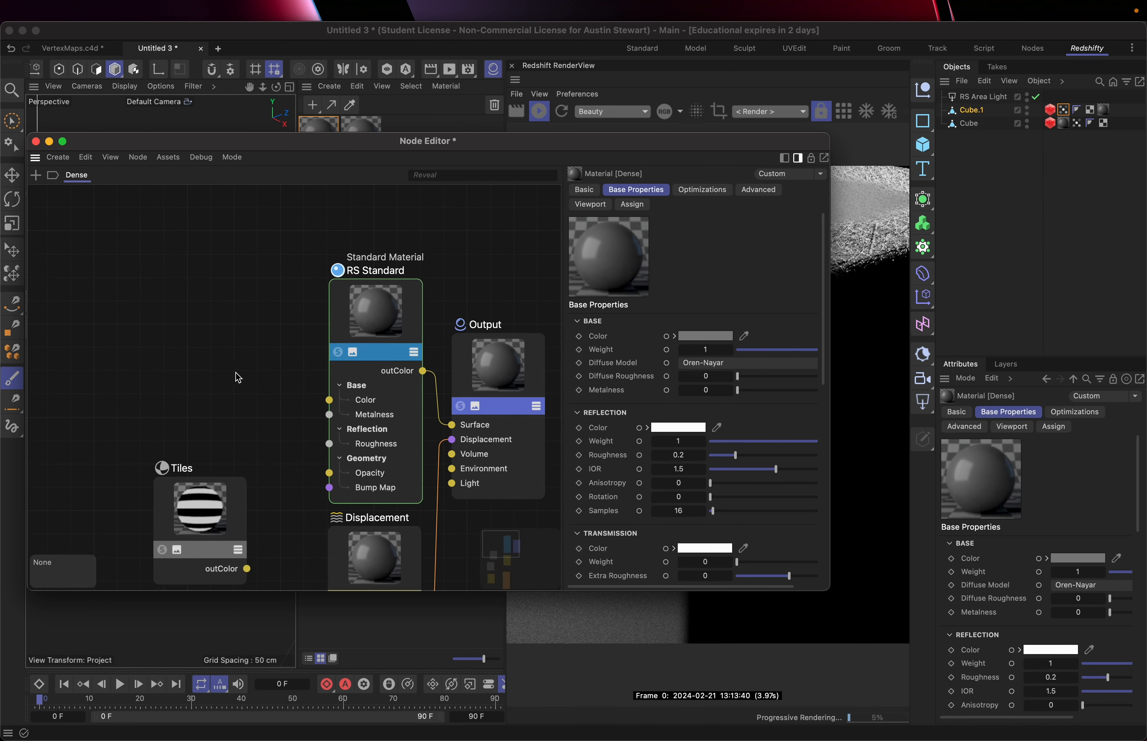
double_click(128, 257)
type("color")
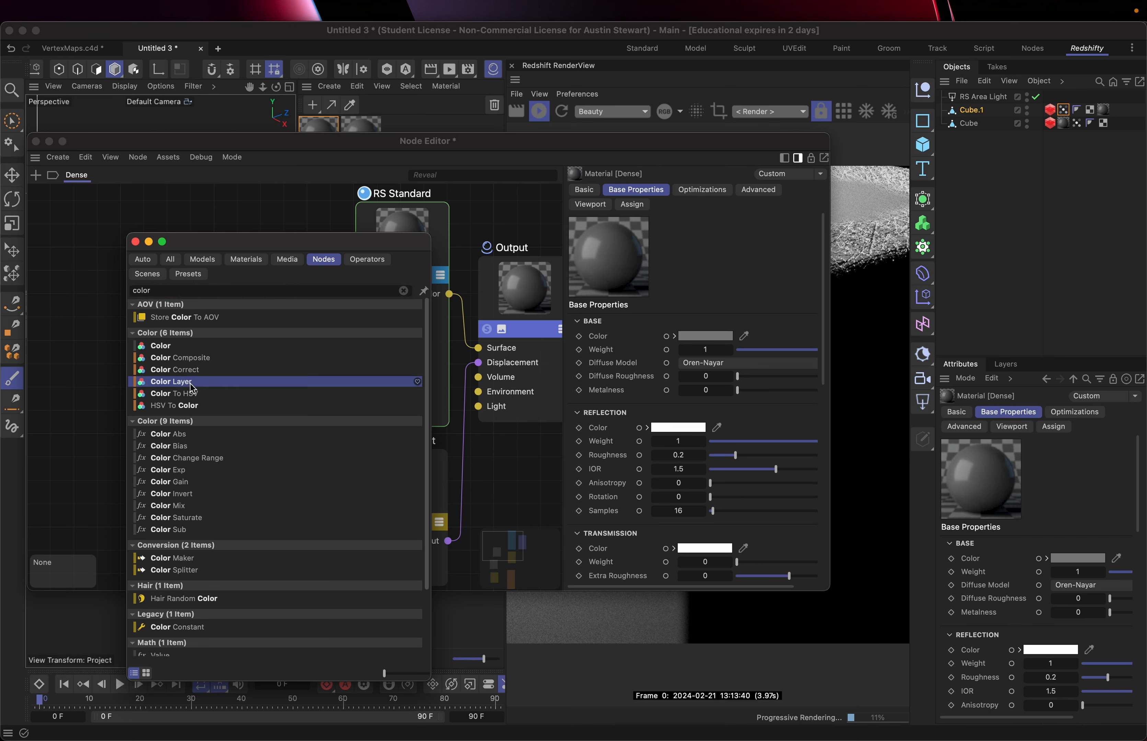
double_click(192, 384)
left_click(199, 300)
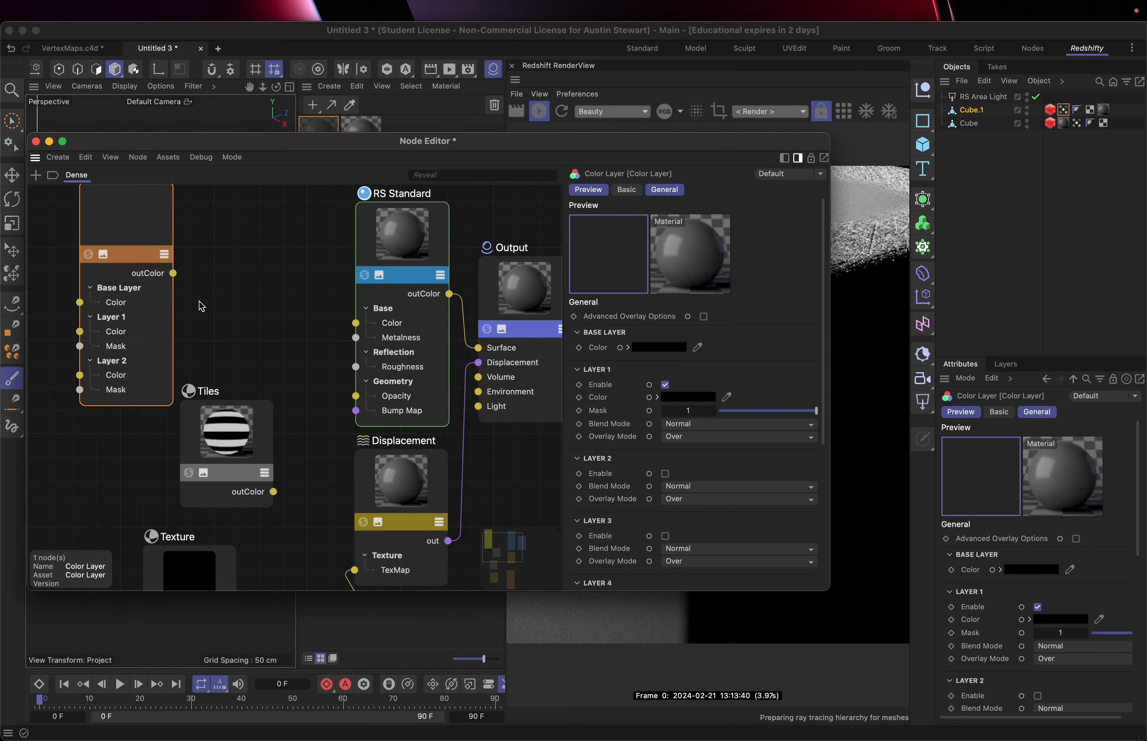
left_click(205, 273)
scroll(211, 278, "left", 5)
scroll(211, 279, "up", 2)
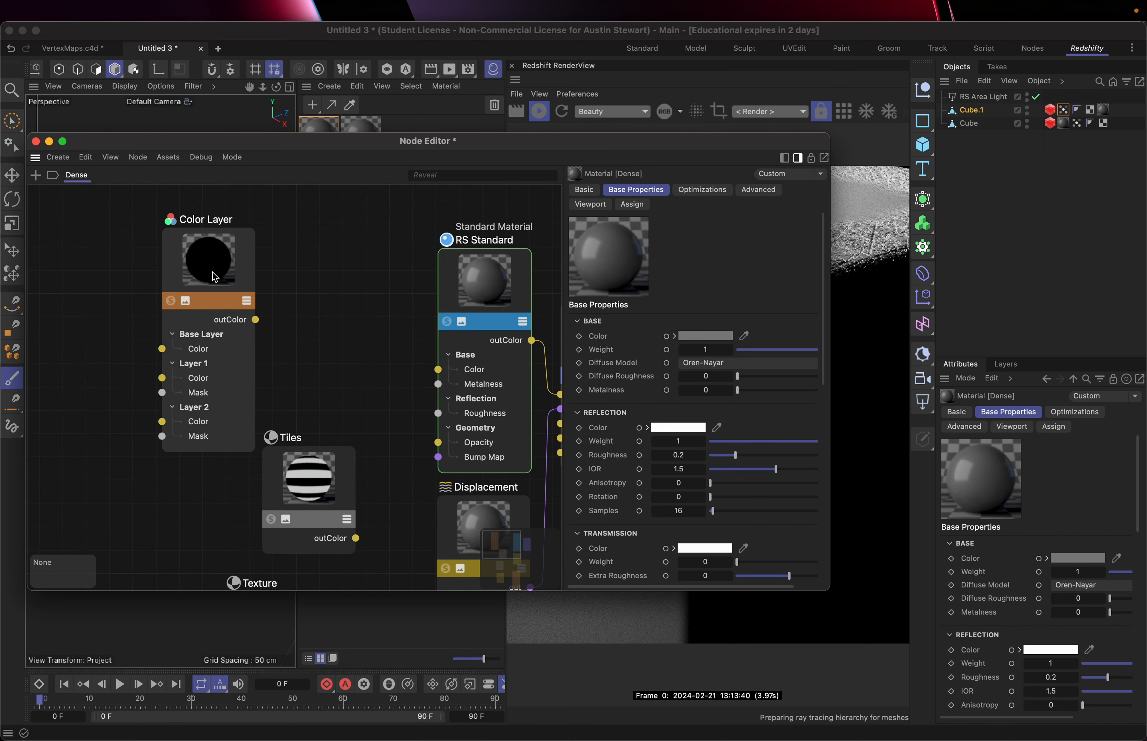
Connect the Vertex Attribute's outScalar to the new Color Layer's Layer 1 Mask
left_click(202, 257)
scroll(347, 424, "down", 4)
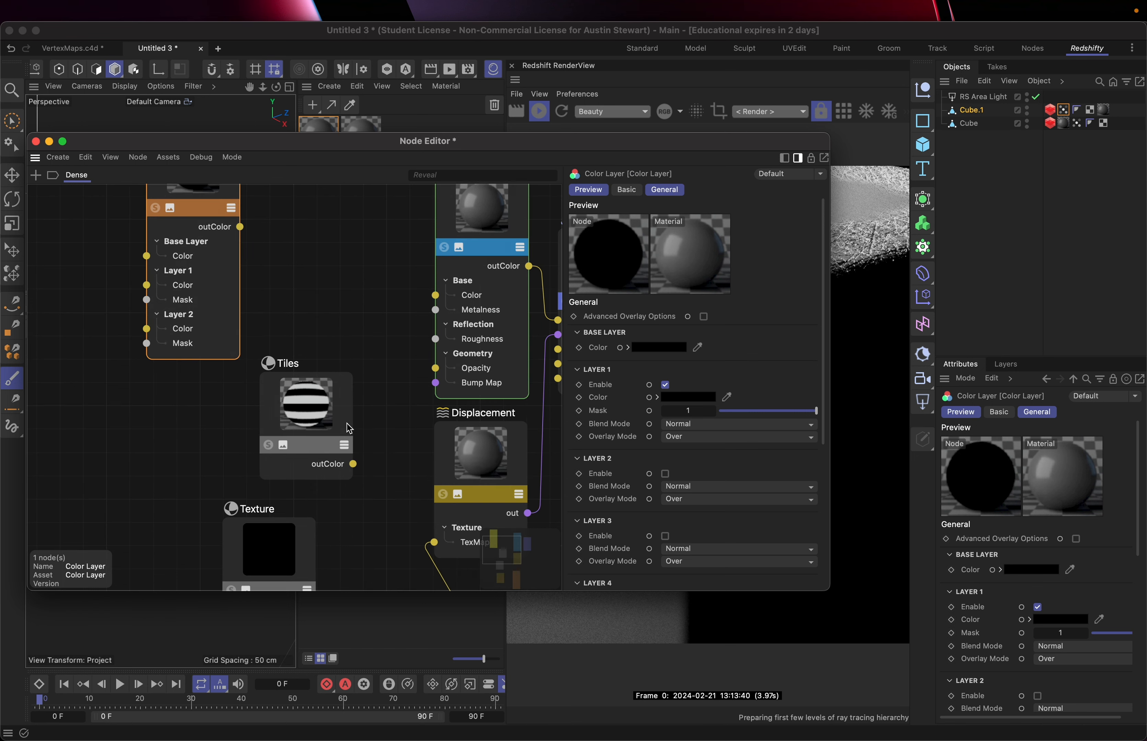
scroll(347, 424, "down", 5)
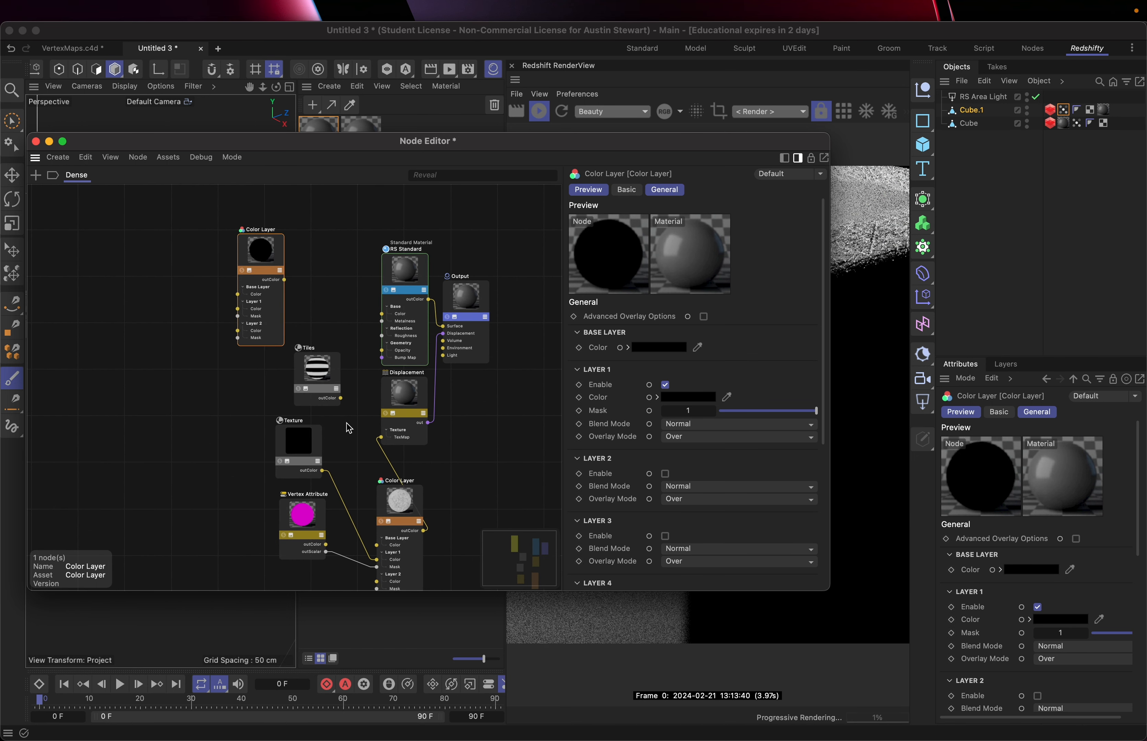
left_click_drag(326, 553, 241, 317)
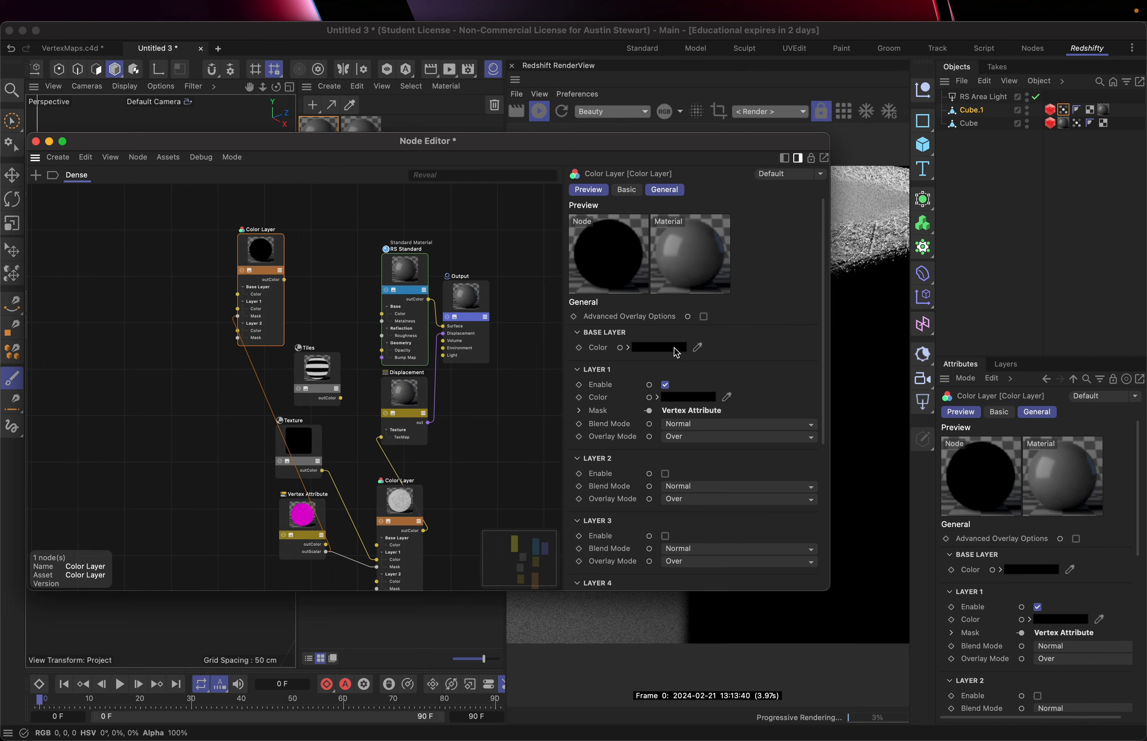
Set the new Color Layer's Layer 1 Color to white (255, 255, 255) and move the Node Editor clear of the render
left_click_drag(571, 141, 619, 132)
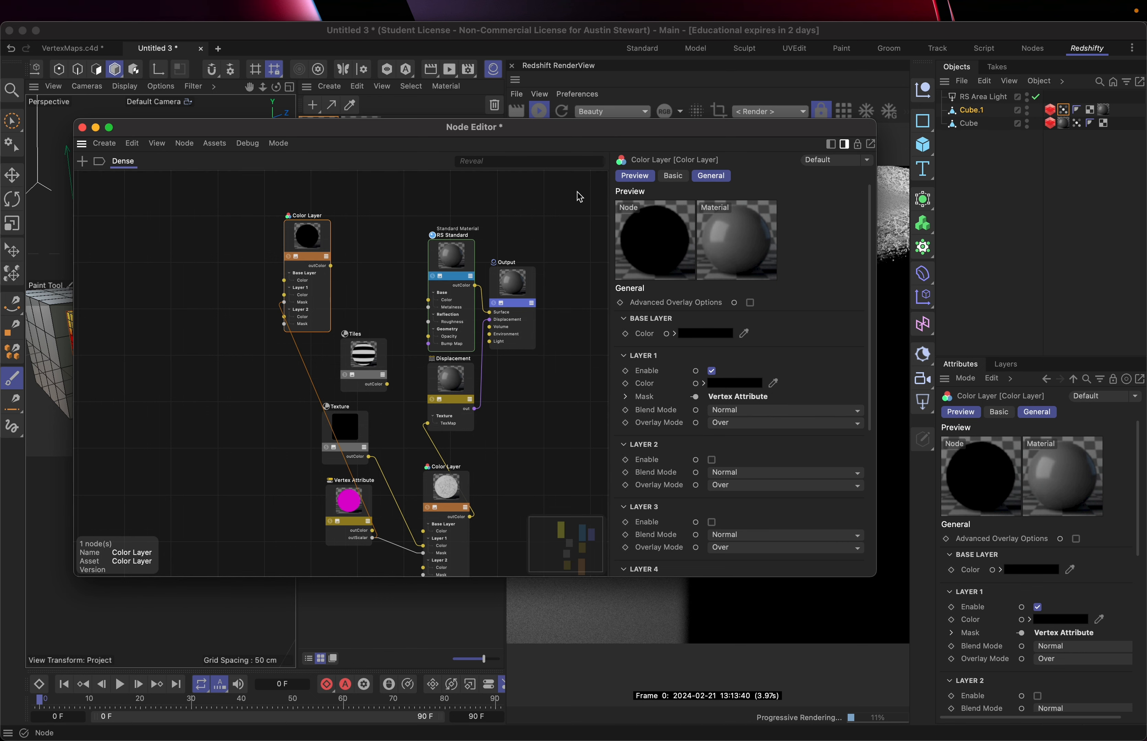
left_click_drag(574, 130, 623, 136)
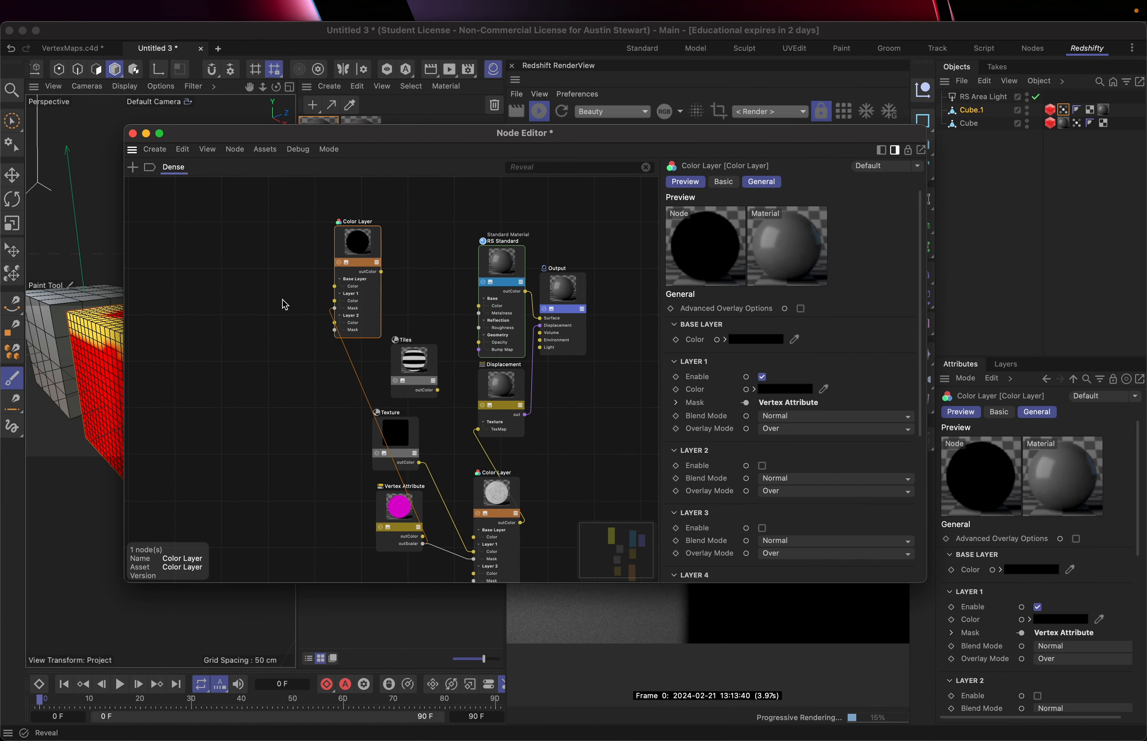
scroll(283, 300, "down", 1)
scroll(282, 301, "up", 5)
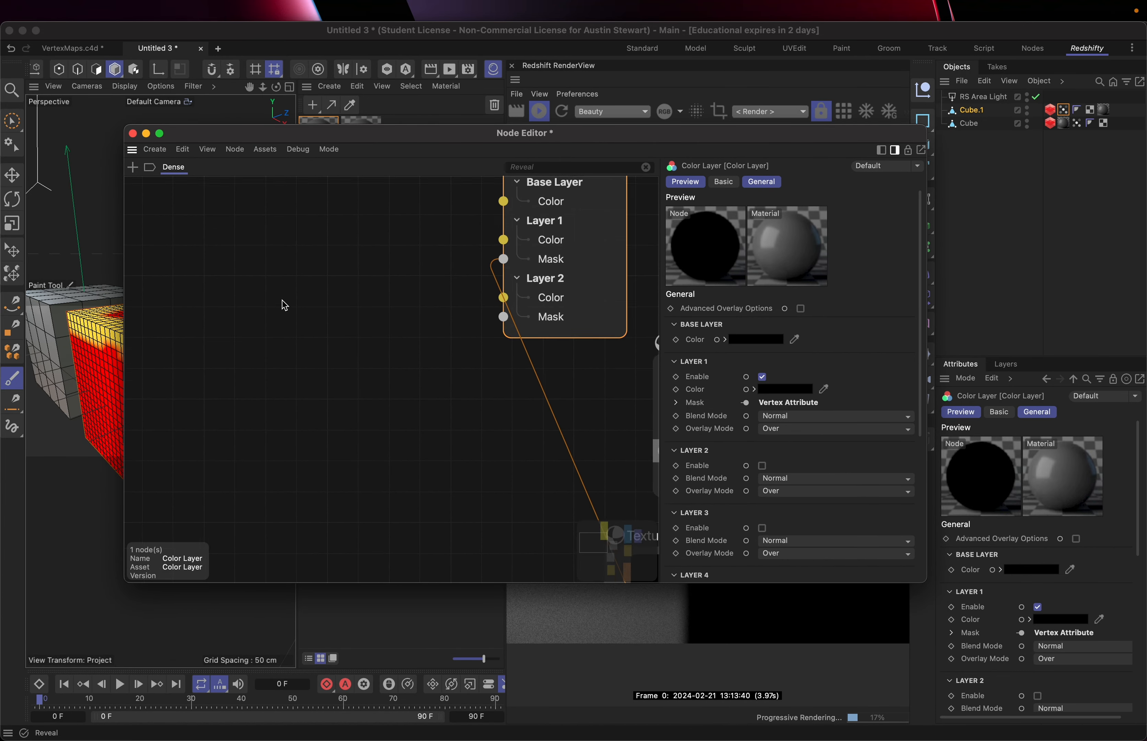
scroll(283, 300, "up", 3)
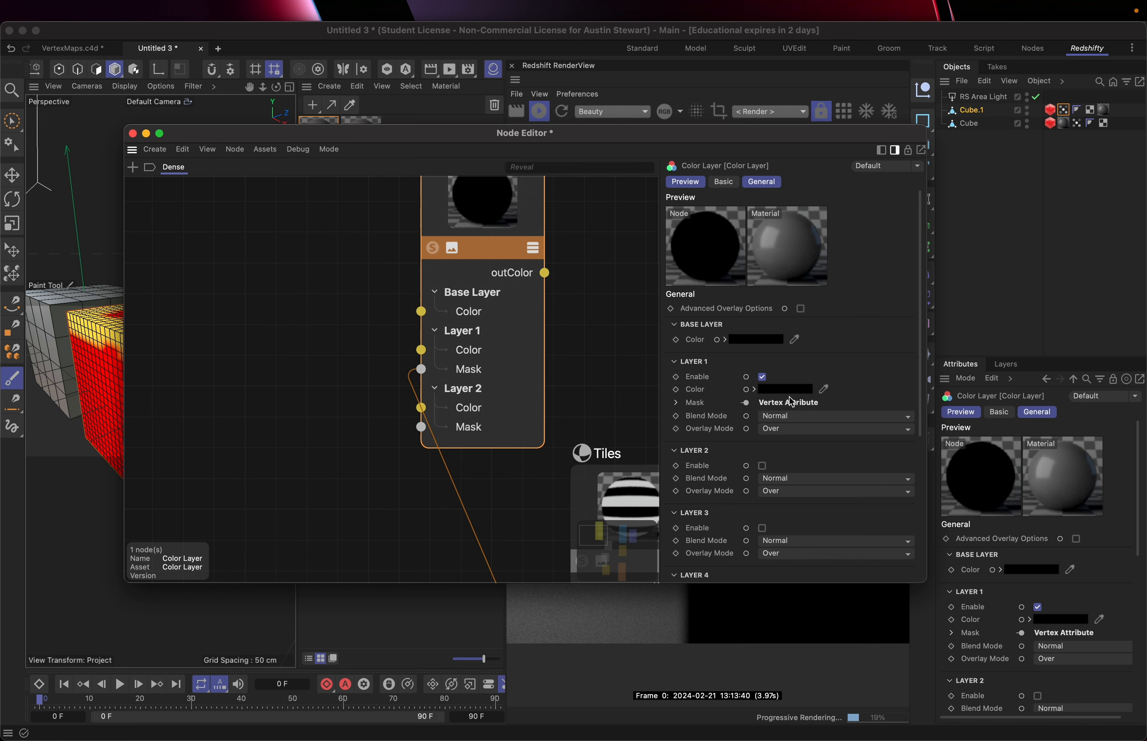
left_click(798, 390)
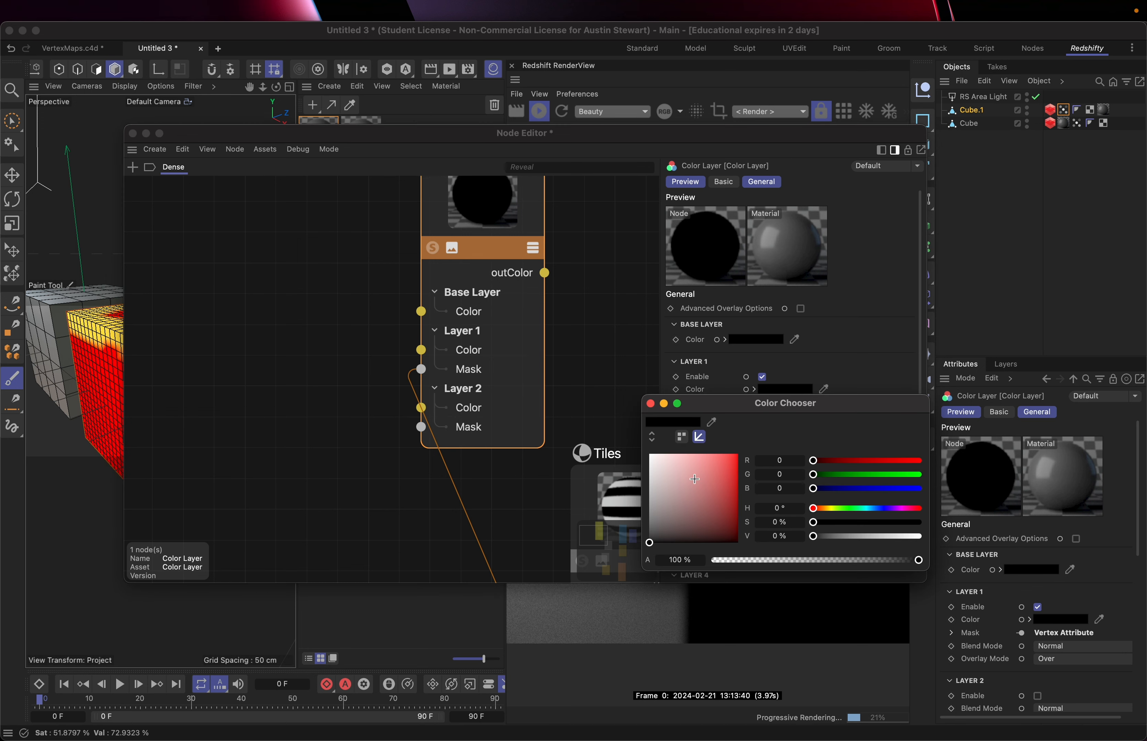
left_click(649, 456)
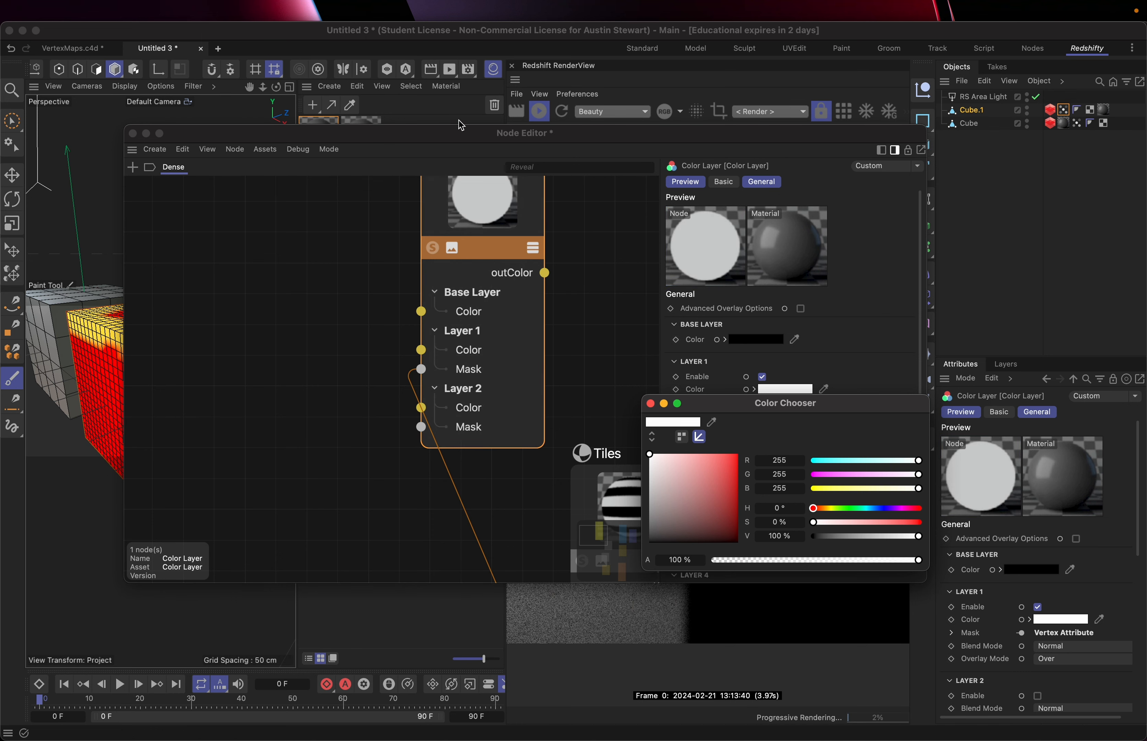
left_click_drag(462, 133, 193, 259)
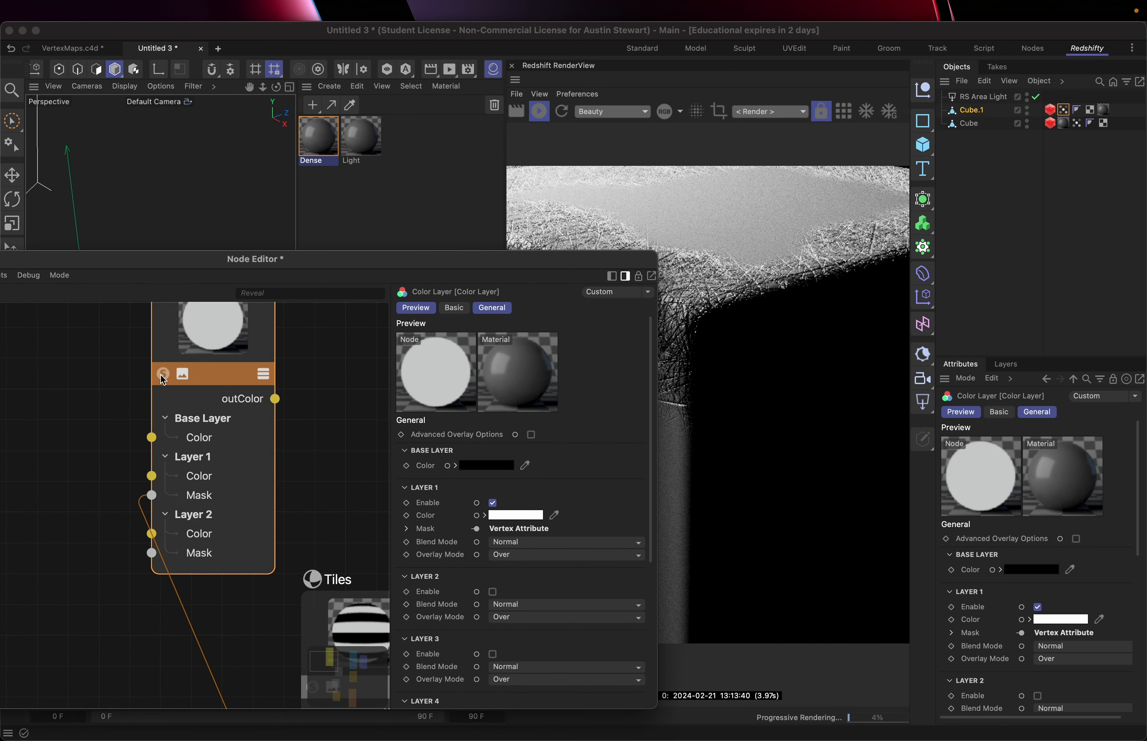
Connect the white Color Layer's outColor to RS Standard's Metalness, turn off the node's solo preview, and move the Node Editor clear of the render
left_click_drag(380, 259, 391, 195)
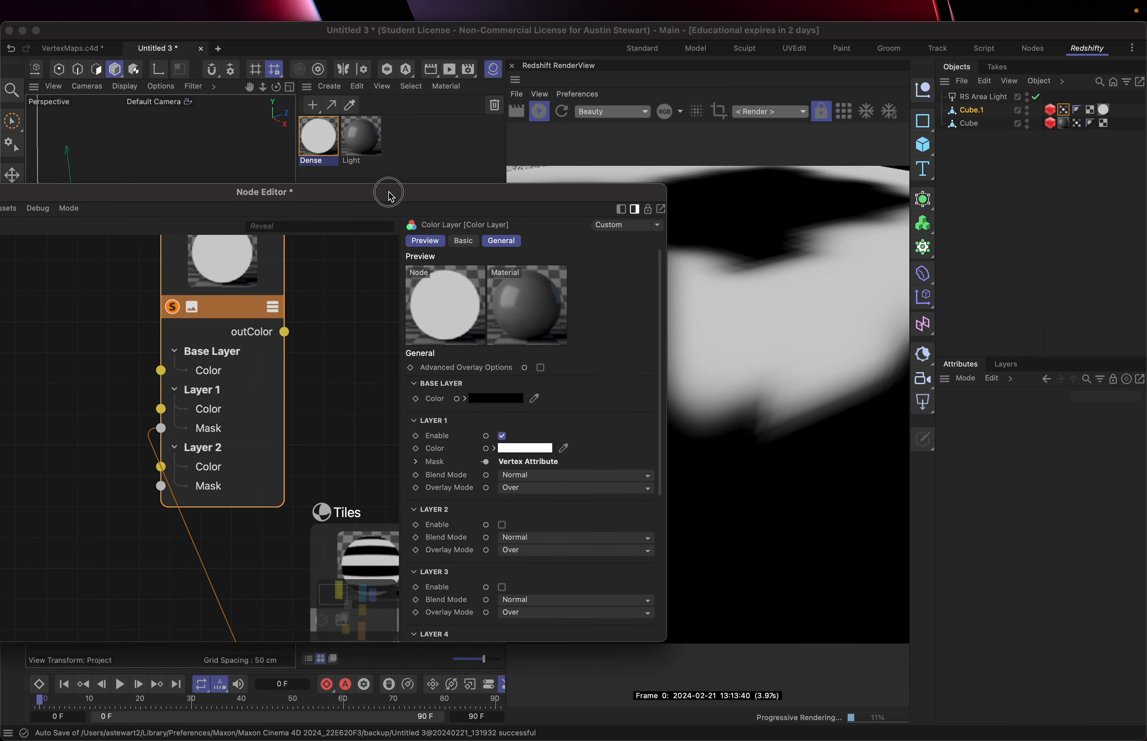
scroll(323, 386, "down", 6)
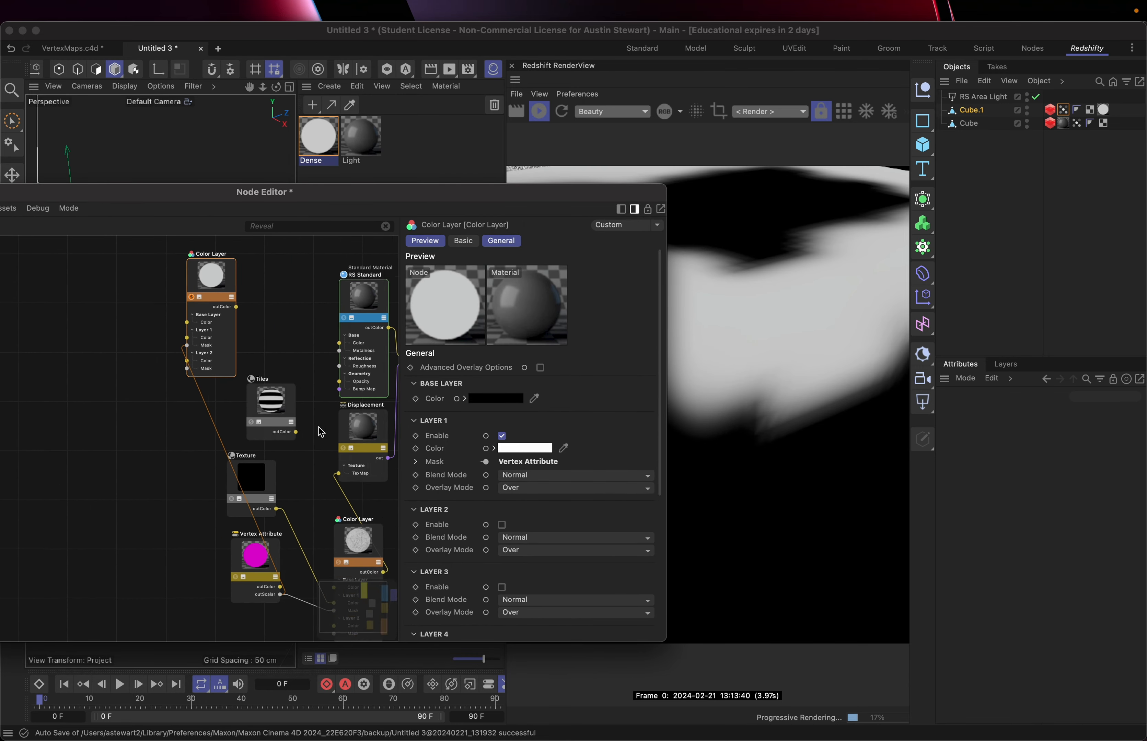
scroll(321, 432, "up", 3)
scroll(322, 432, "right", 3)
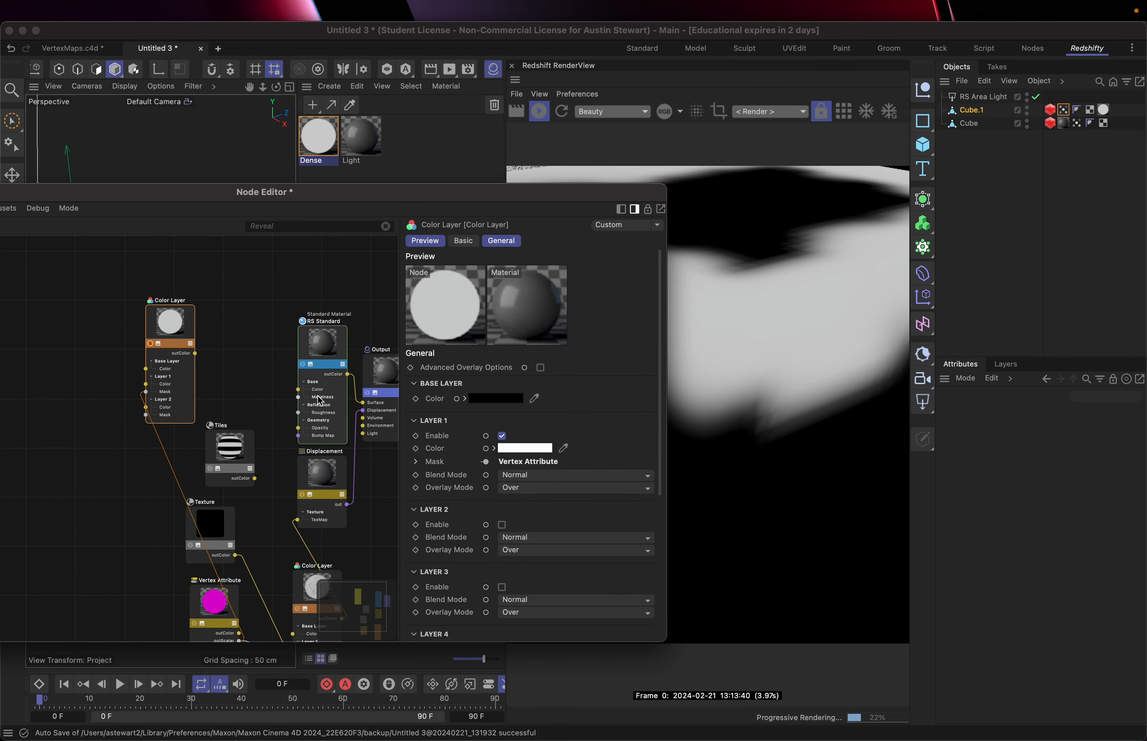
left_click_drag(196, 355, 300, 399)
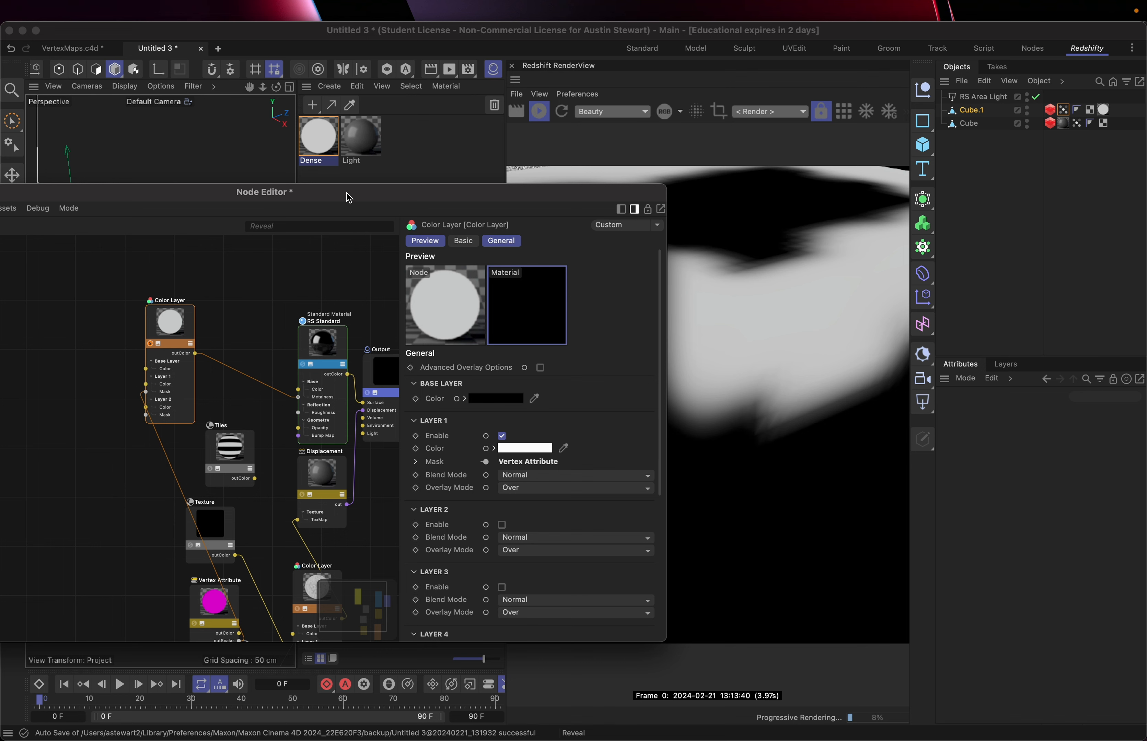
left_click_drag(349, 197, 379, 200)
left_click(179, 346)
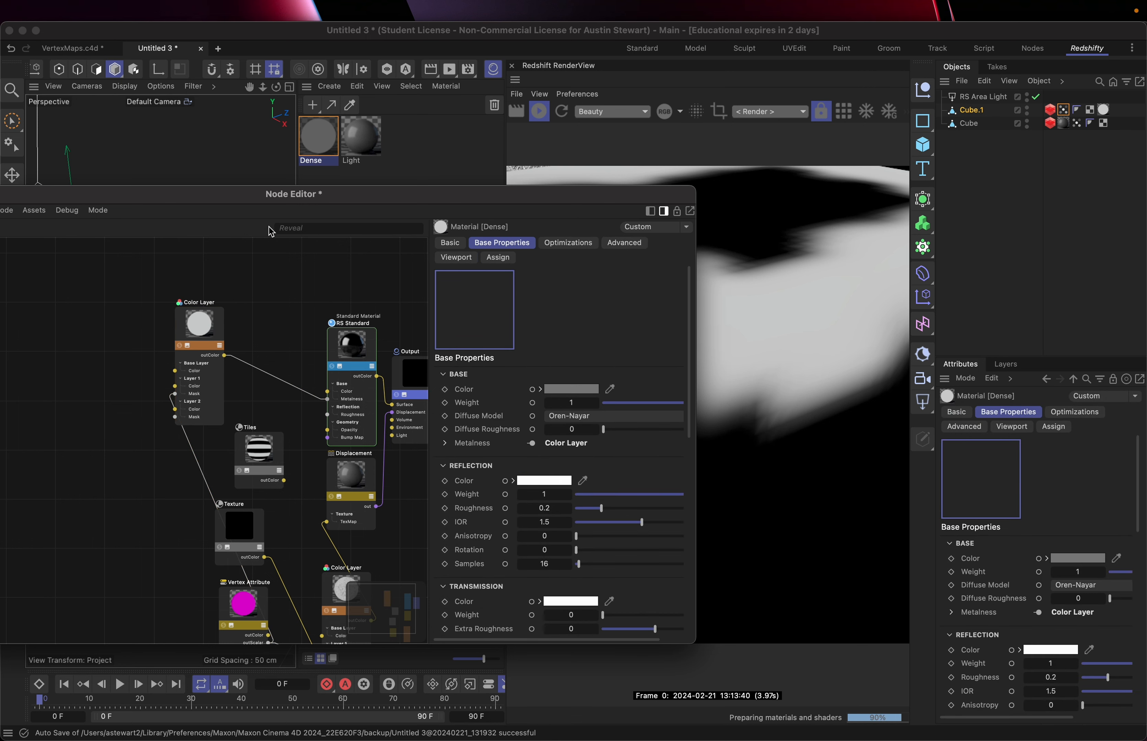
left_click_drag(394, 192, 75, 214)
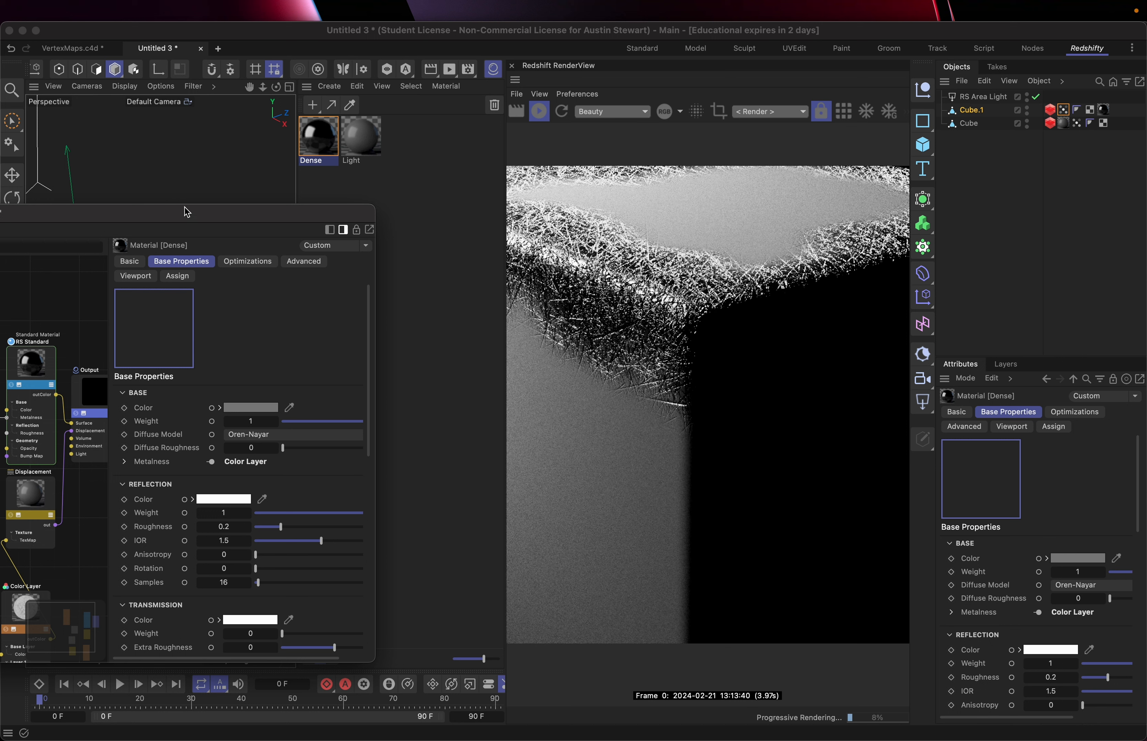
Add a third Color Layer node to the Dense material graph and place it above the other nodes beside RS Standard
left_click_drag(187, 210, 609, 97)
left_click_drag(308, 241, 295, 332)
left_click(214, 243)
double_click(213, 242)
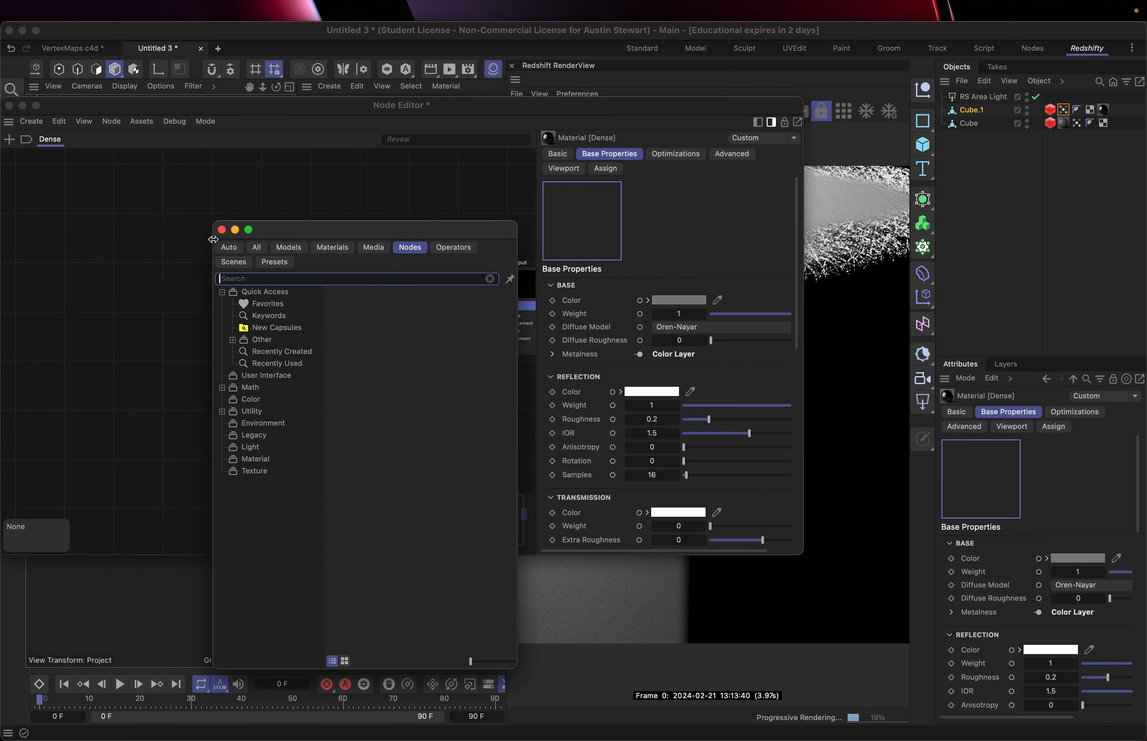
type("colo")
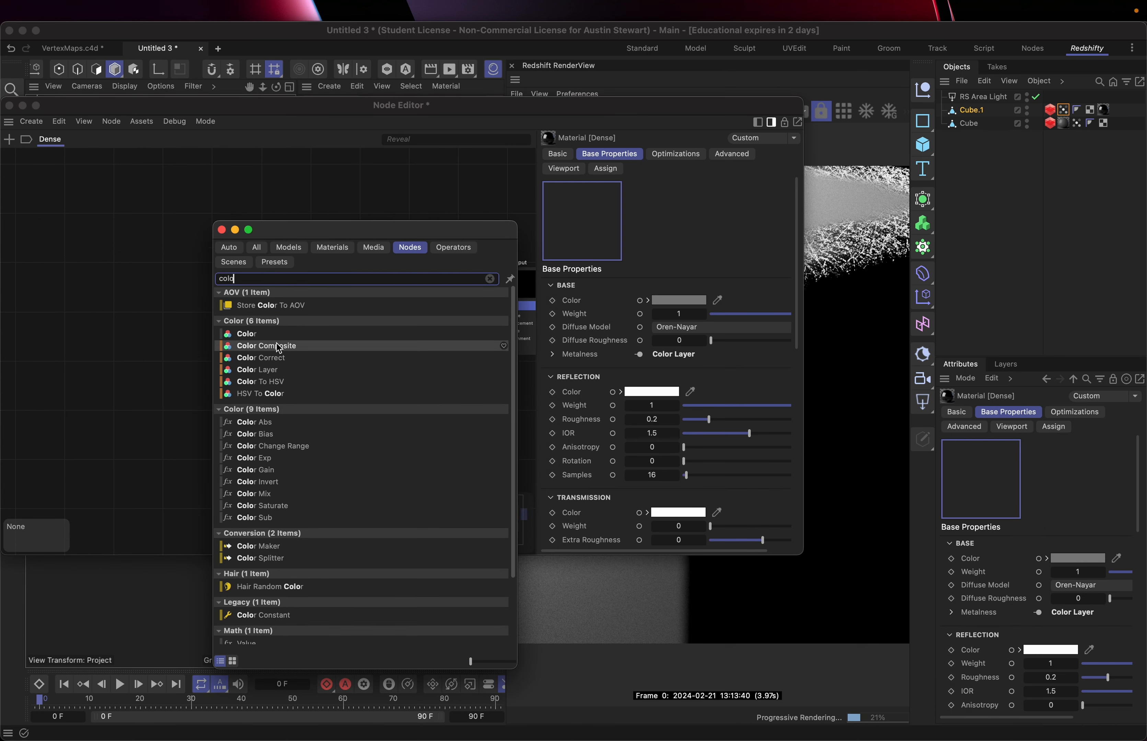
left_click(295, 371)
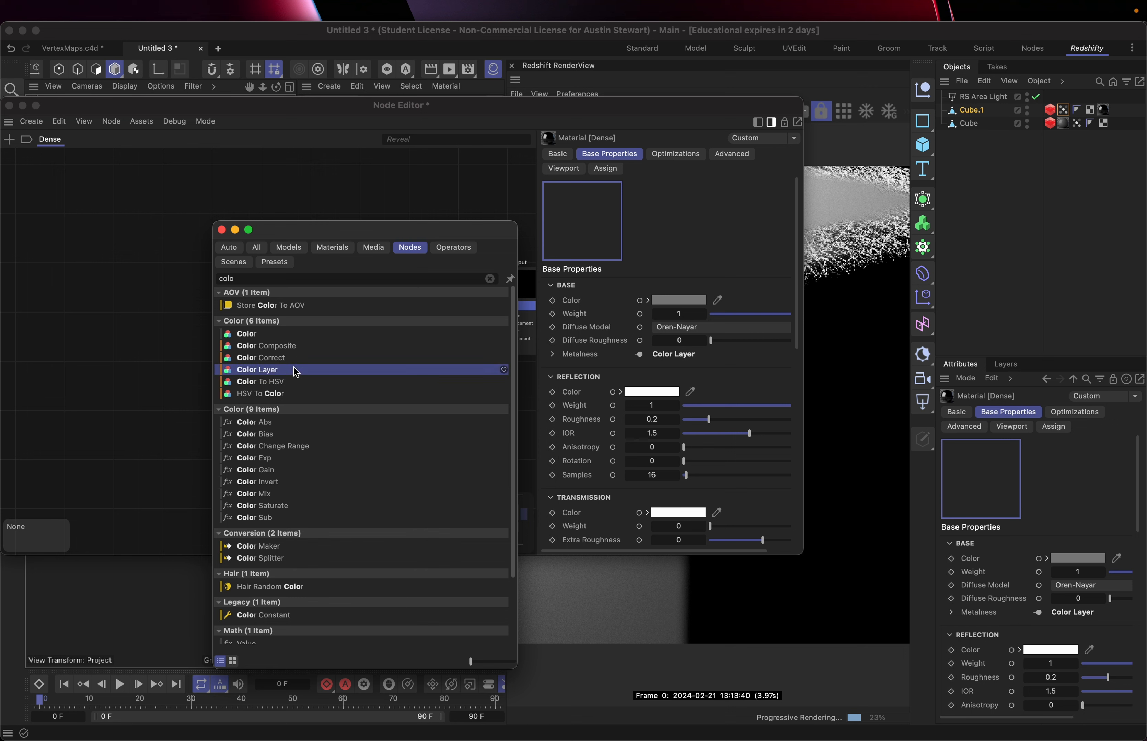
double_click(296, 371)
left_click_drag(206, 216, 345, 198)
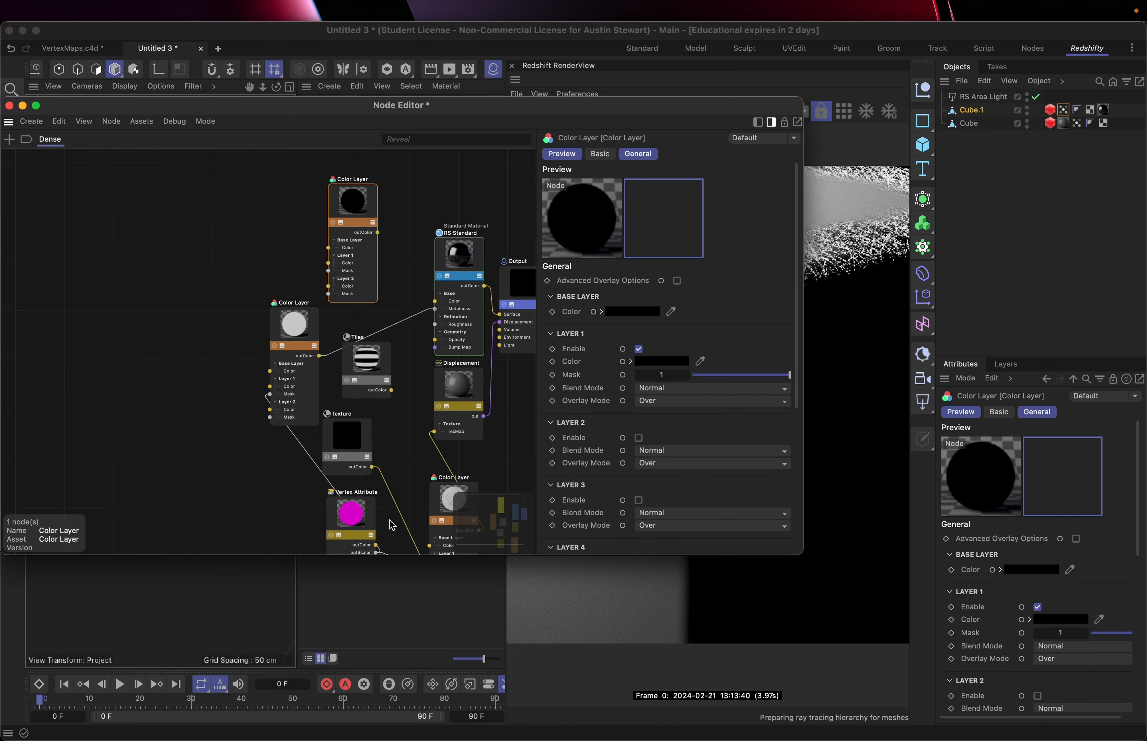
Connect the Vertex Attribute's outScalar to the Layer 1 Mask of the third Color Layer
scroll(389, 526, "down", 3)
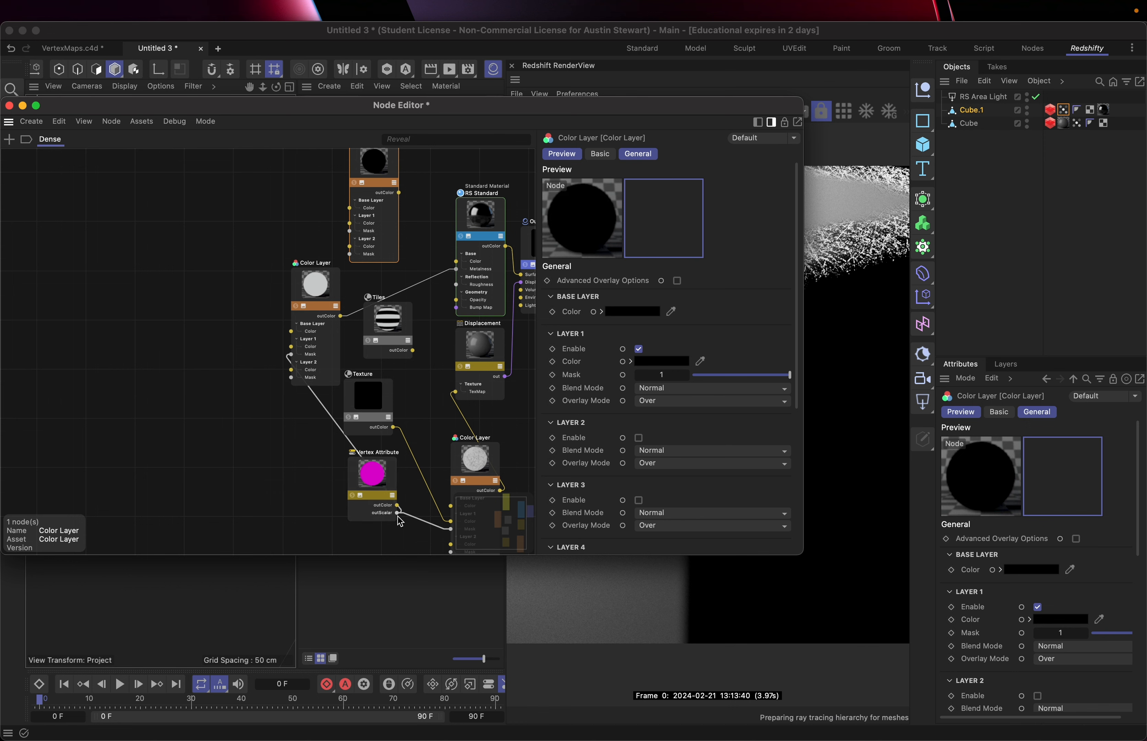
left_click_drag(397, 513, 349, 231)
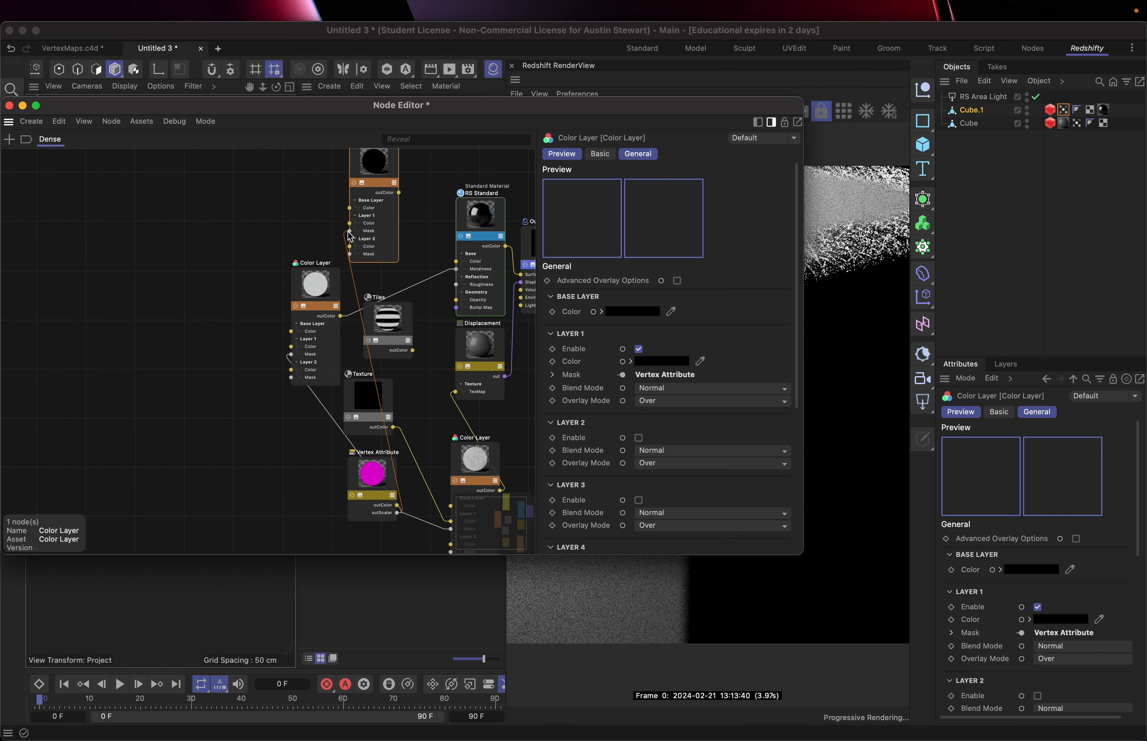
scroll(283, 214, "up", 5)
scroll(278, 209, "down", 3)
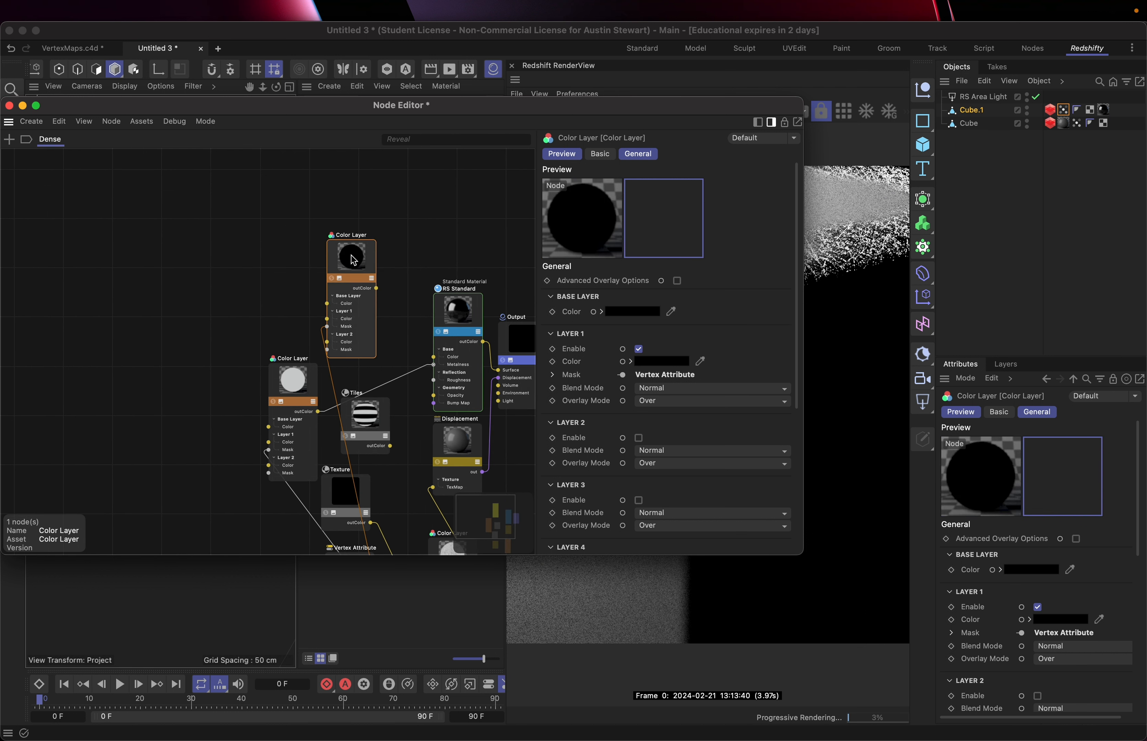
key("shift+c")
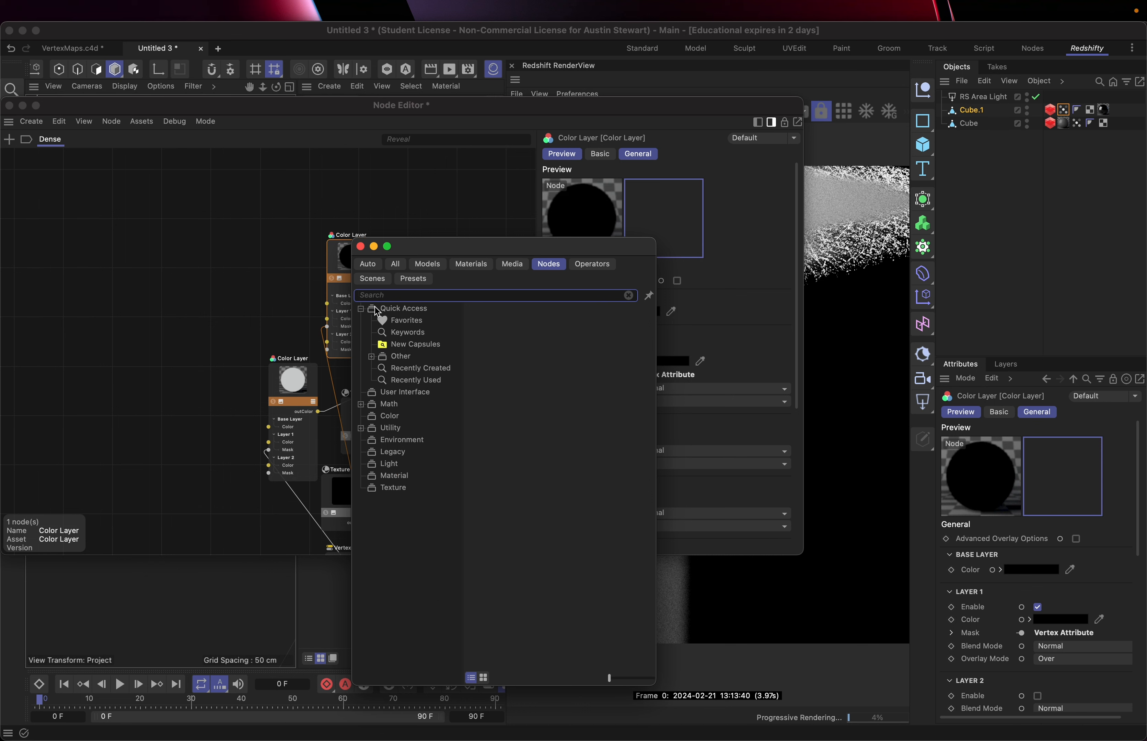
left_click(267, 248)
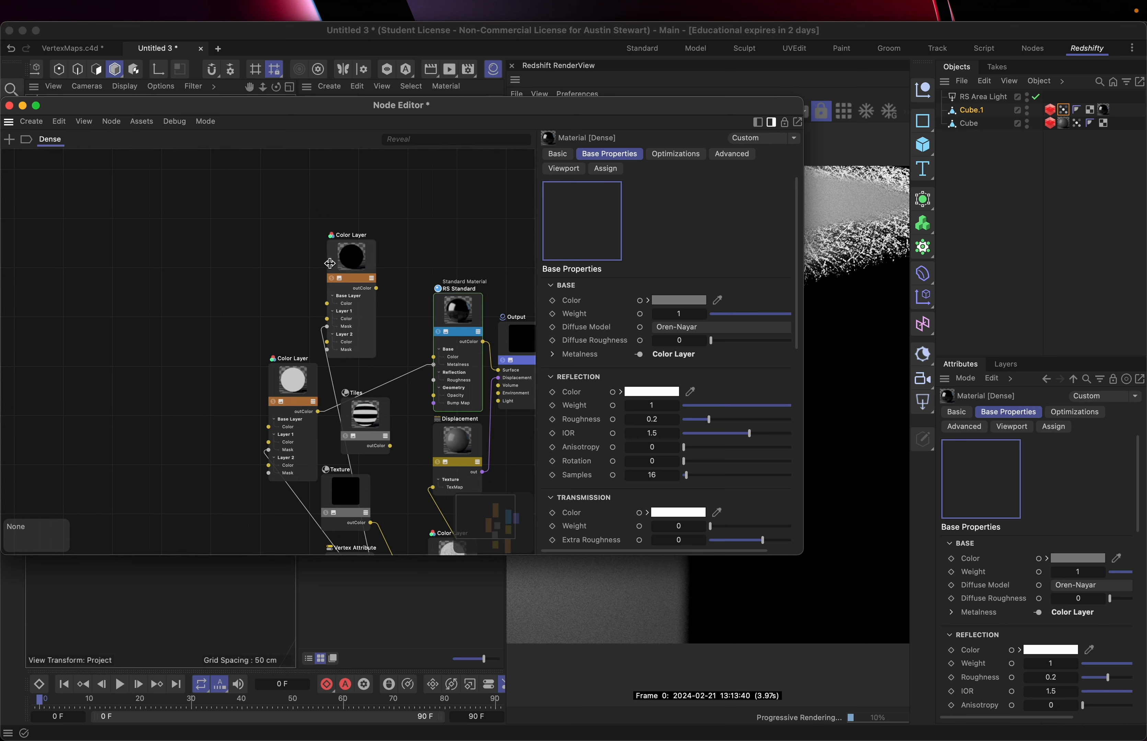
Set the third Color Layer's Layer 1 Color to yellow (255, 255, 30)
left_click(355, 269)
left_click(662, 361)
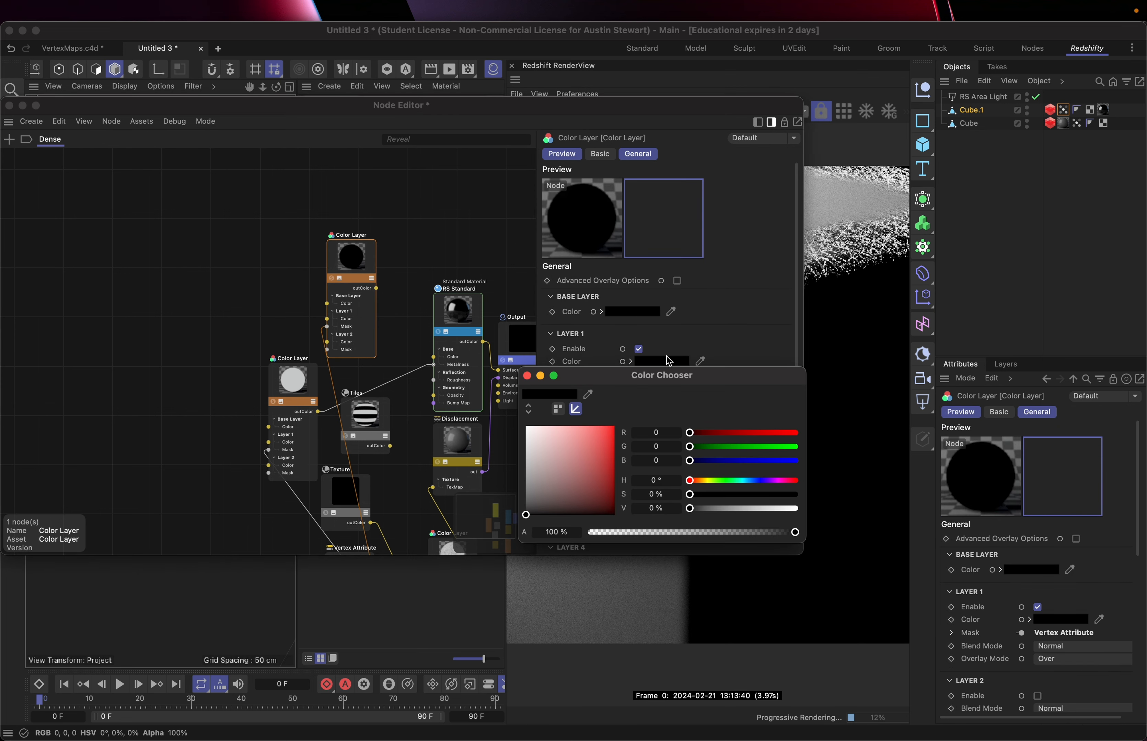
left_click_drag(535, 487, 526, 426)
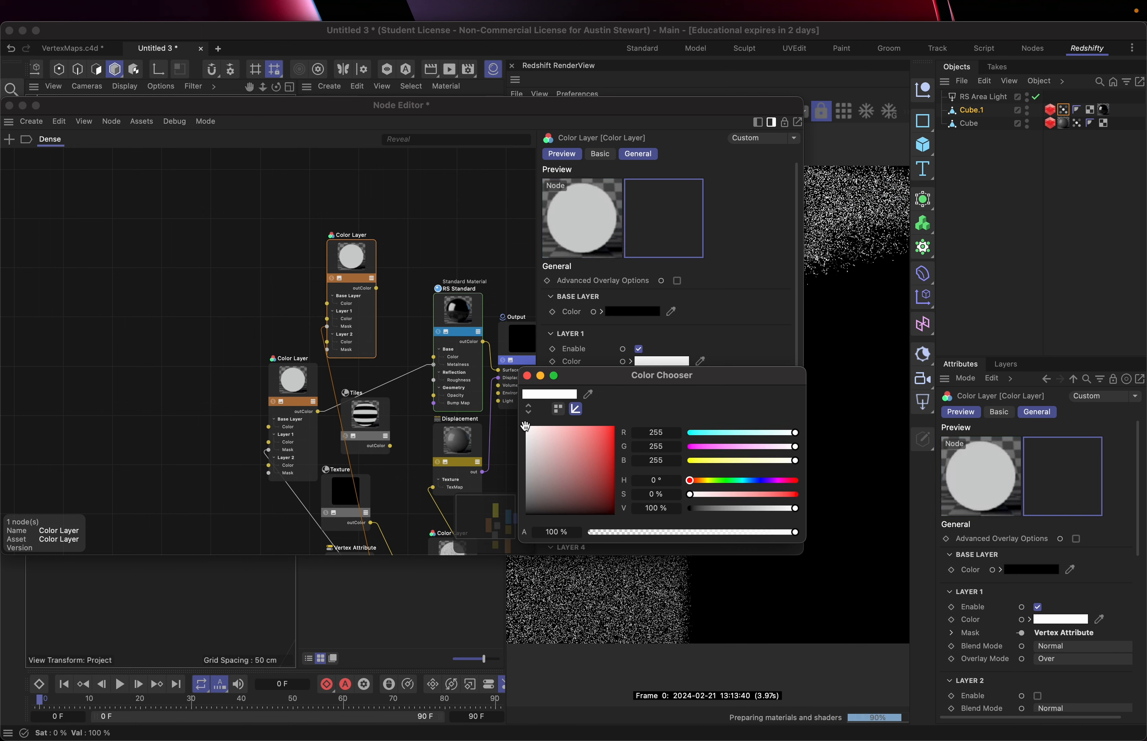
left_click(703, 460)
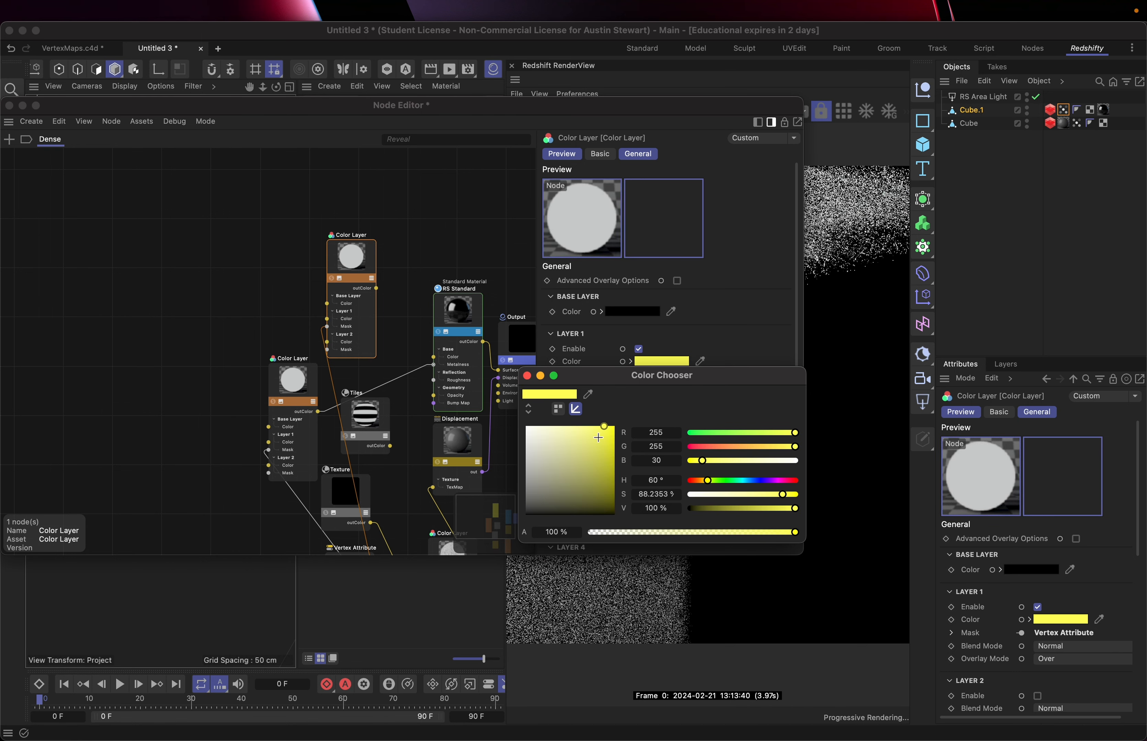
left_click(527, 377)
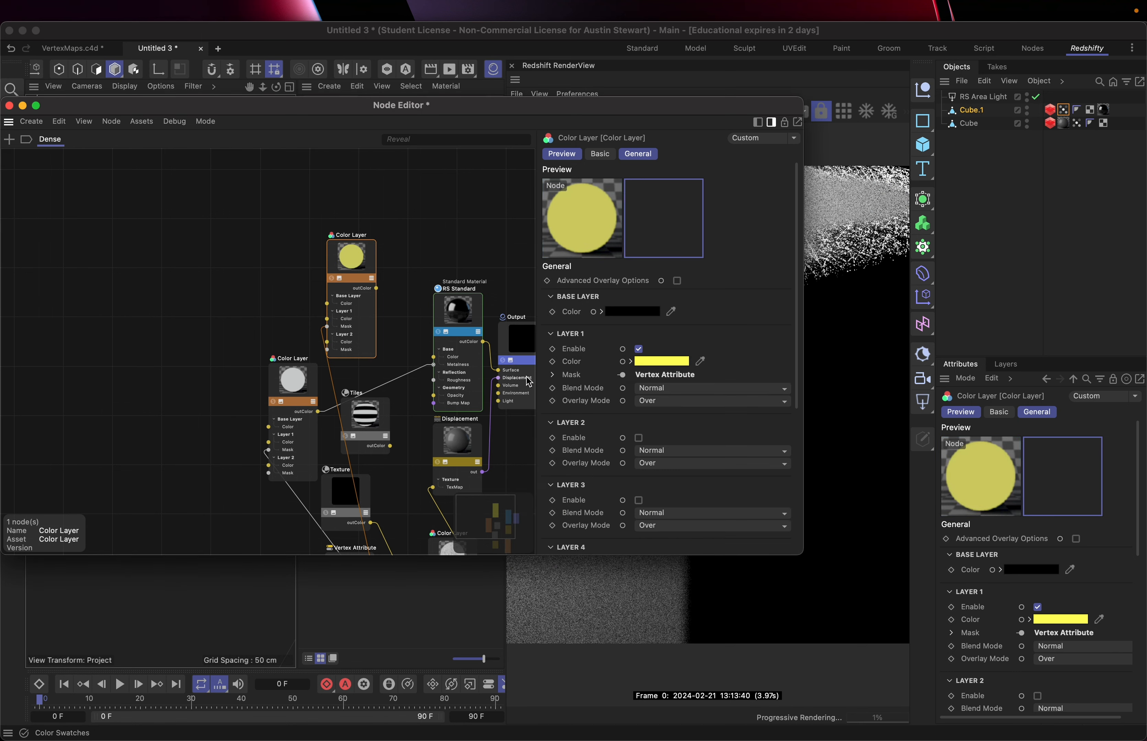
Set the third Color Layer's Base Layer Color to red (255, 0, 0)
left_click(621, 312)
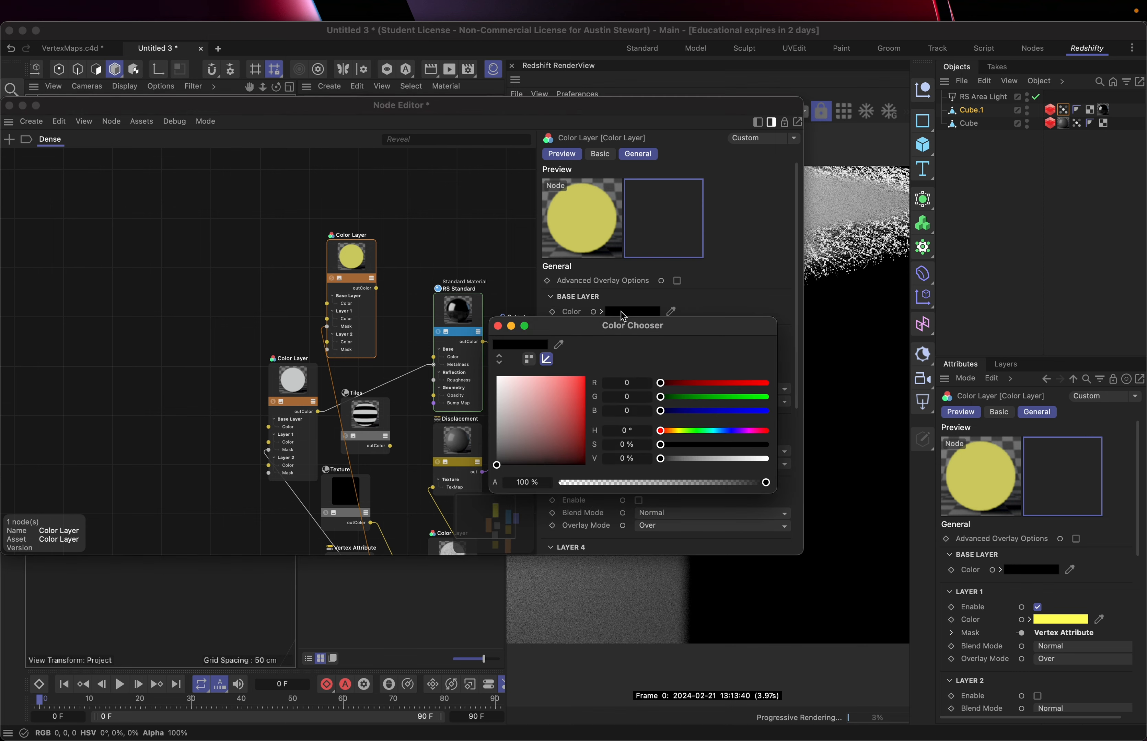
left_click_drag(583, 377, 585, 377)
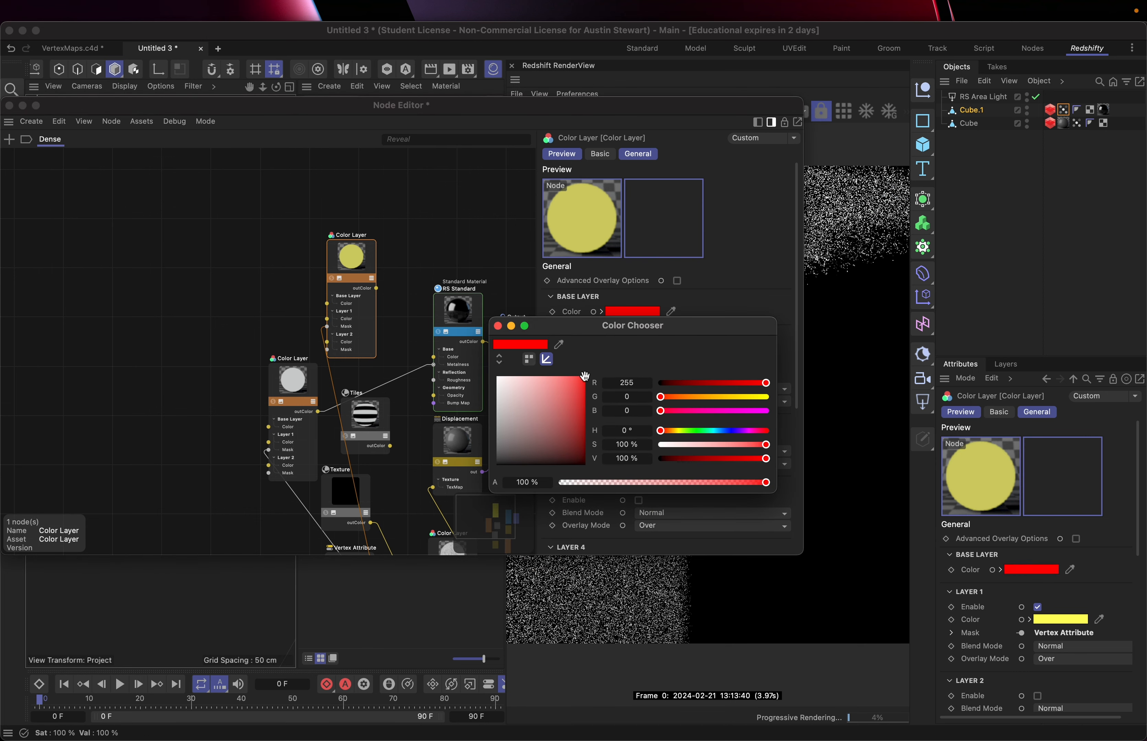
left_click(498, 327)
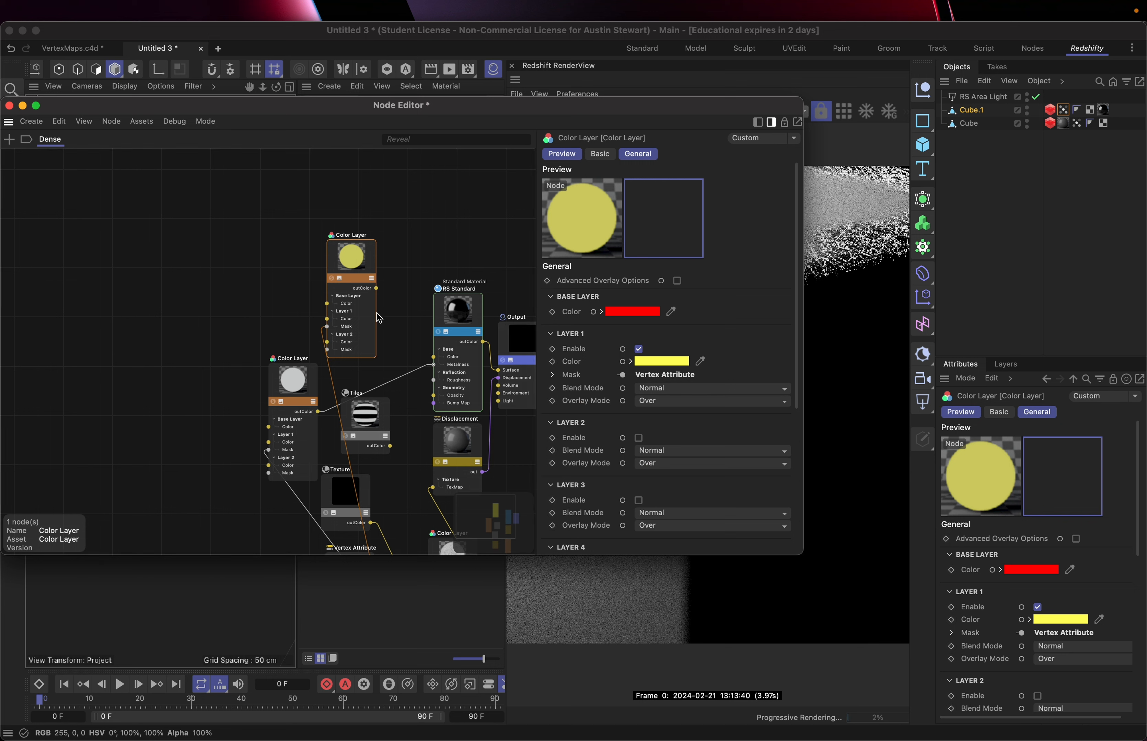
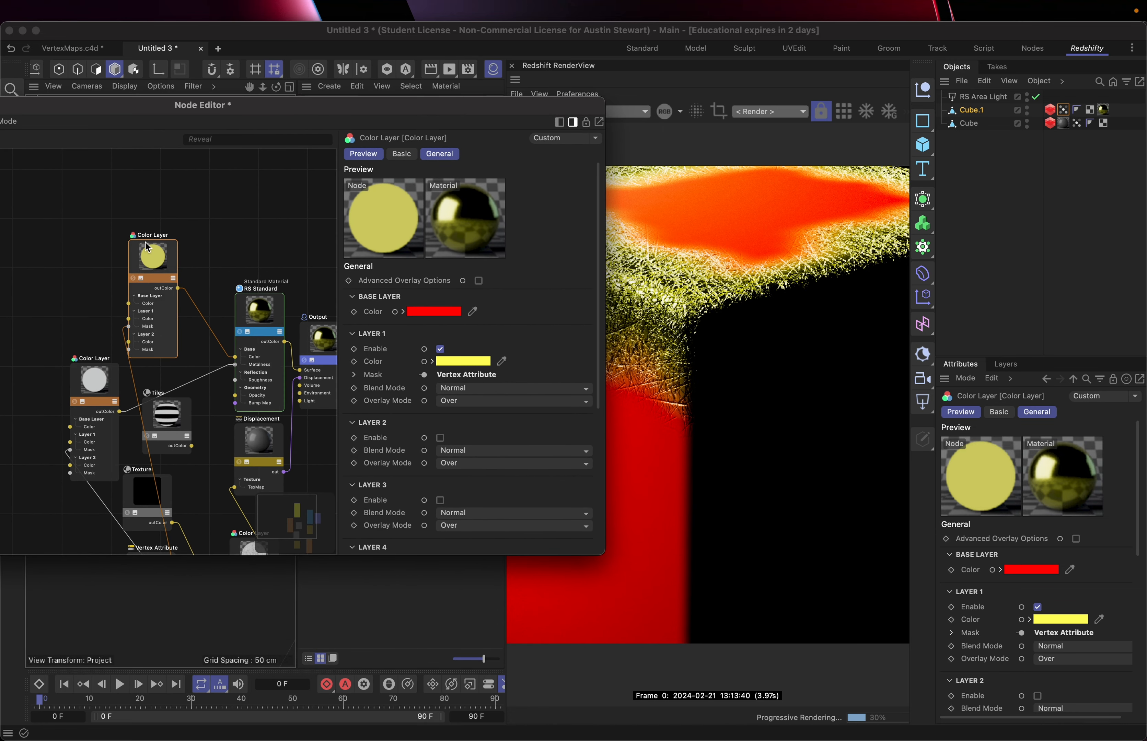
Arrange the white and yellow Color Layer nodes side by side ahead of RS Standard and close the Node Editor
left_click_drag(148, 264, 133, 238)
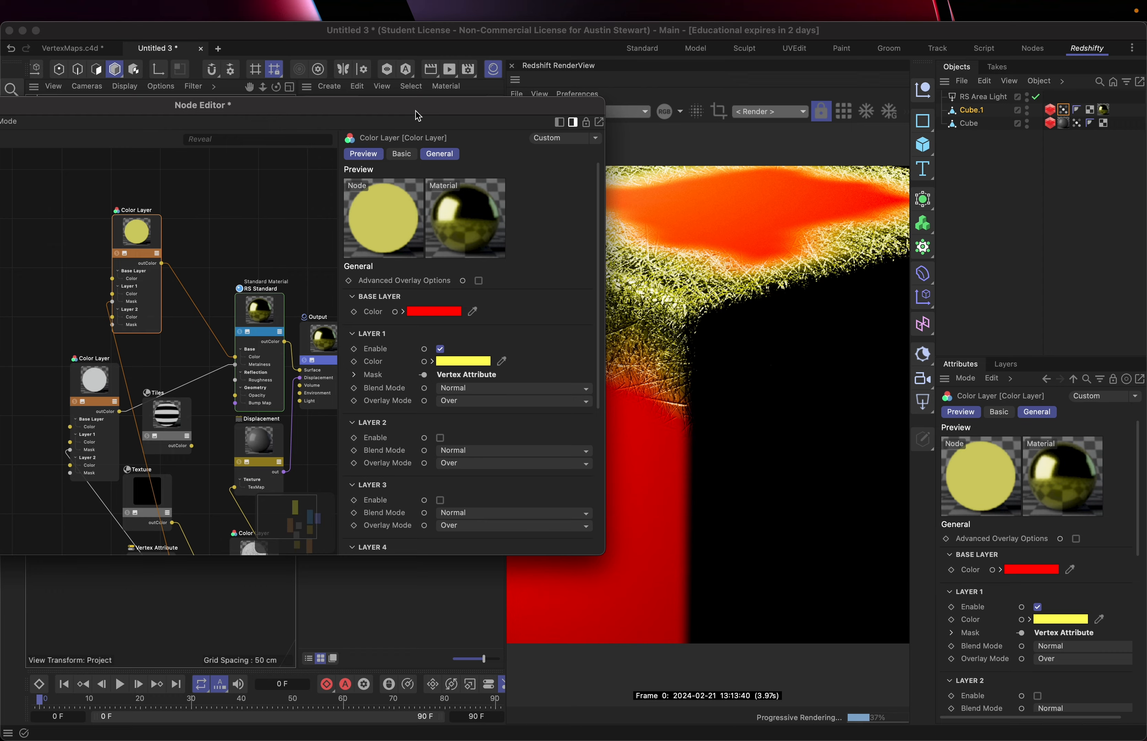
mouse_move(417, 115)
left_mouse_down()
mouse_move(341, 441)
mouse_move(371, 394)
mouse_move(381, 266)
mouse_move(337, 189)
mouse_move(272, 201)
mouse_move(418, 151)
mouse_move(377, 412)
mouse_move(468, 409)
mouse_move(379, 357)
mouse_move(397, 215)
mouse_move(374, 152)
mouse_move(455, 110)
left_mouse_up()
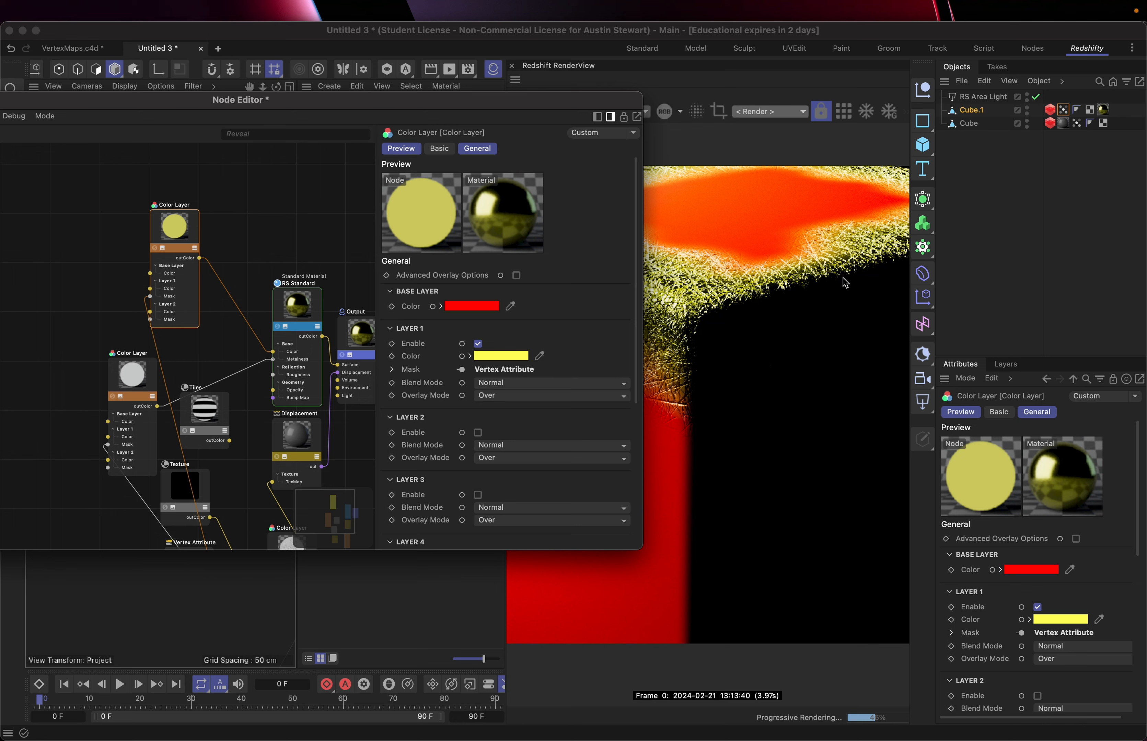
left_click_drag(108, 104, 186, 95)
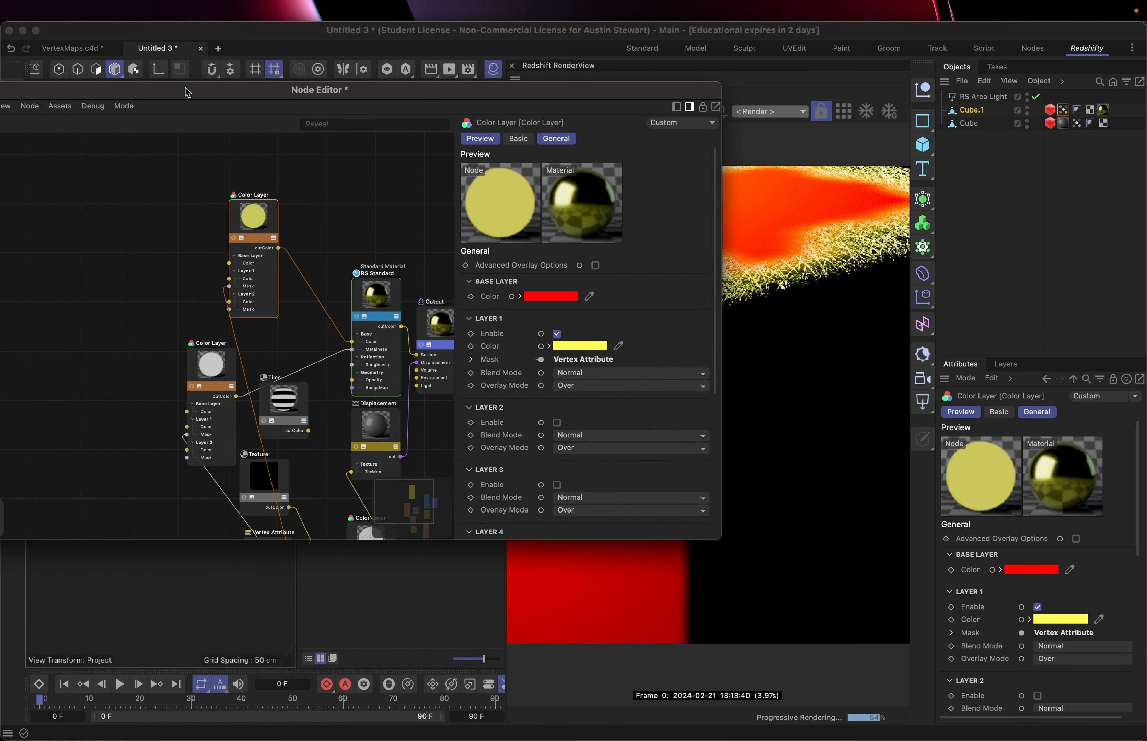
left_click_drag(208, 357, 166, 312)
left_click_drag(271, 213, 248, 319)
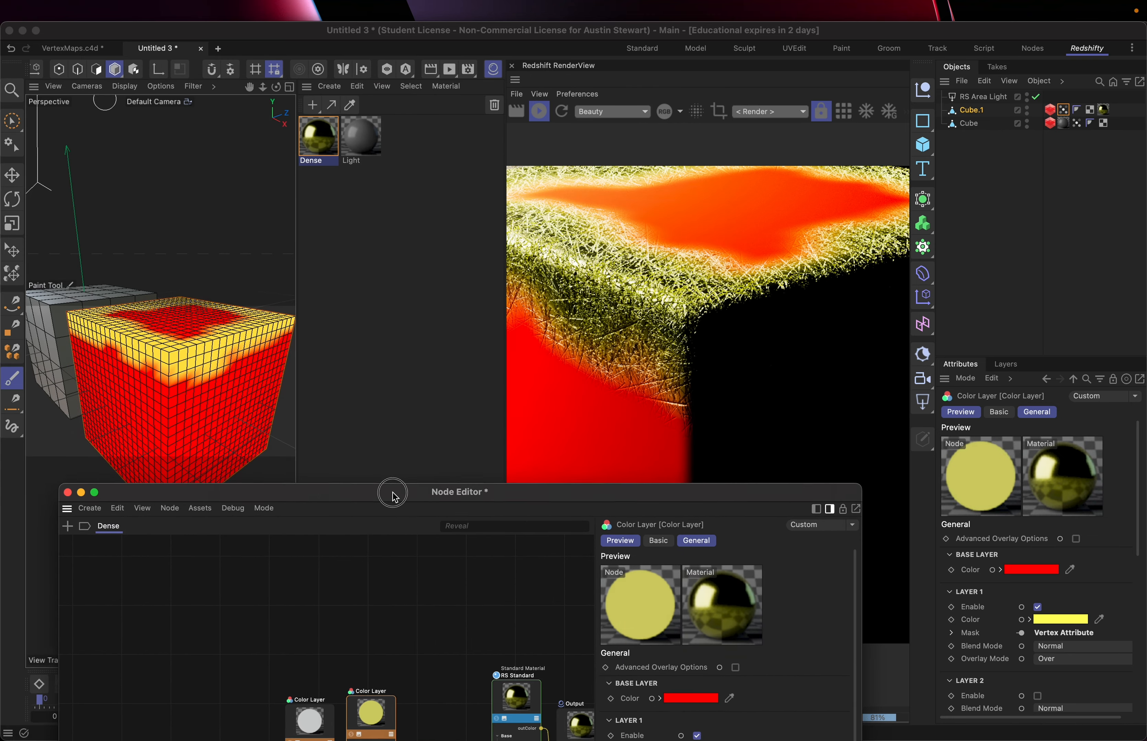
left_click_drag(392, 493, 627, 126)
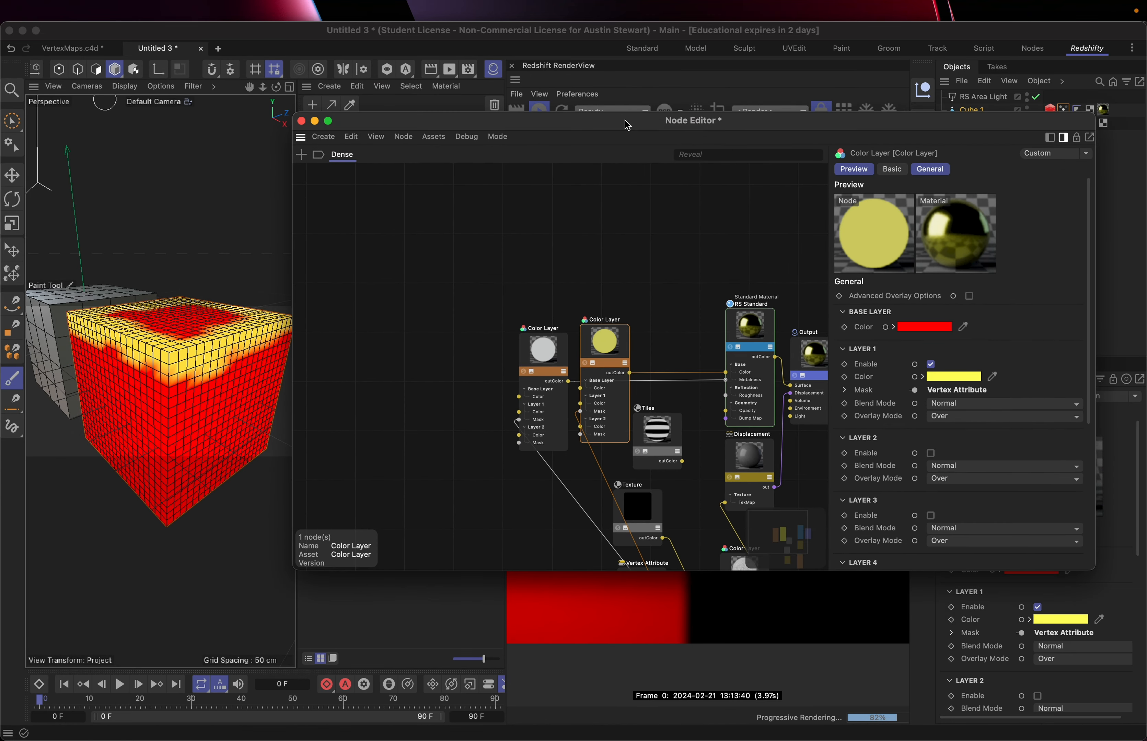
left_click(302, 121)
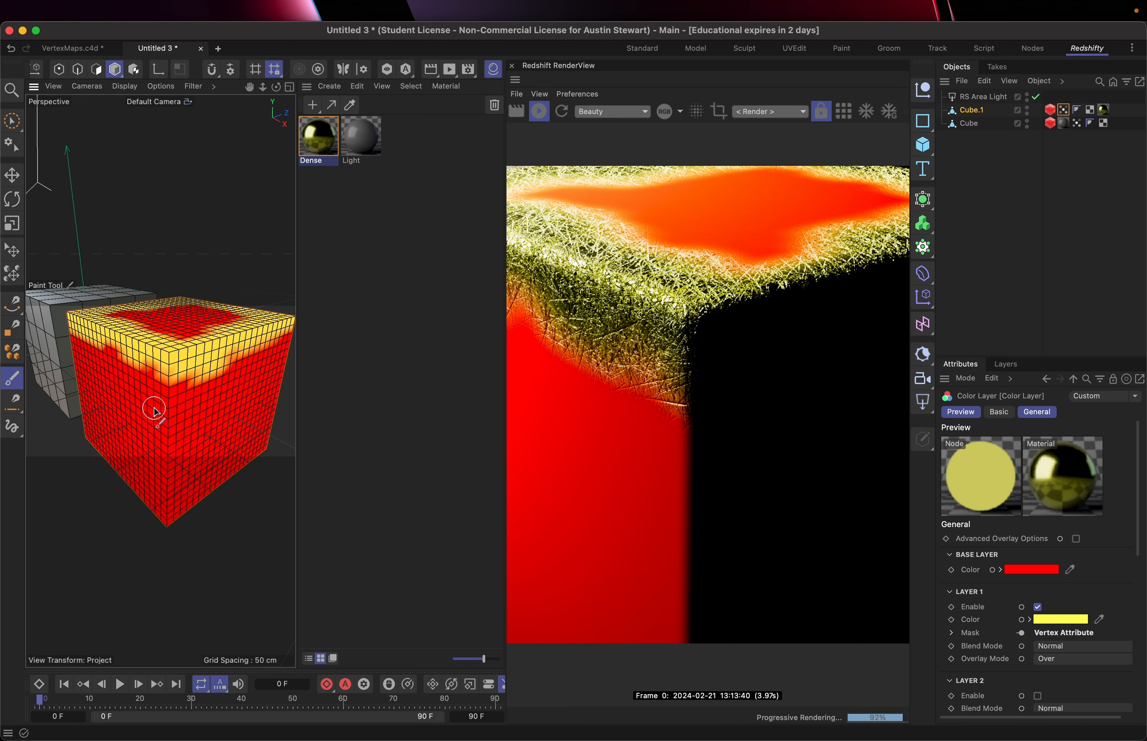
Set the Layer 1 Color of the Dense material's yellow Color Layer to golden orange (255, 150, 30)
scroll(154, 409, "down", 5)
scroll(154, 410, "up", 1)
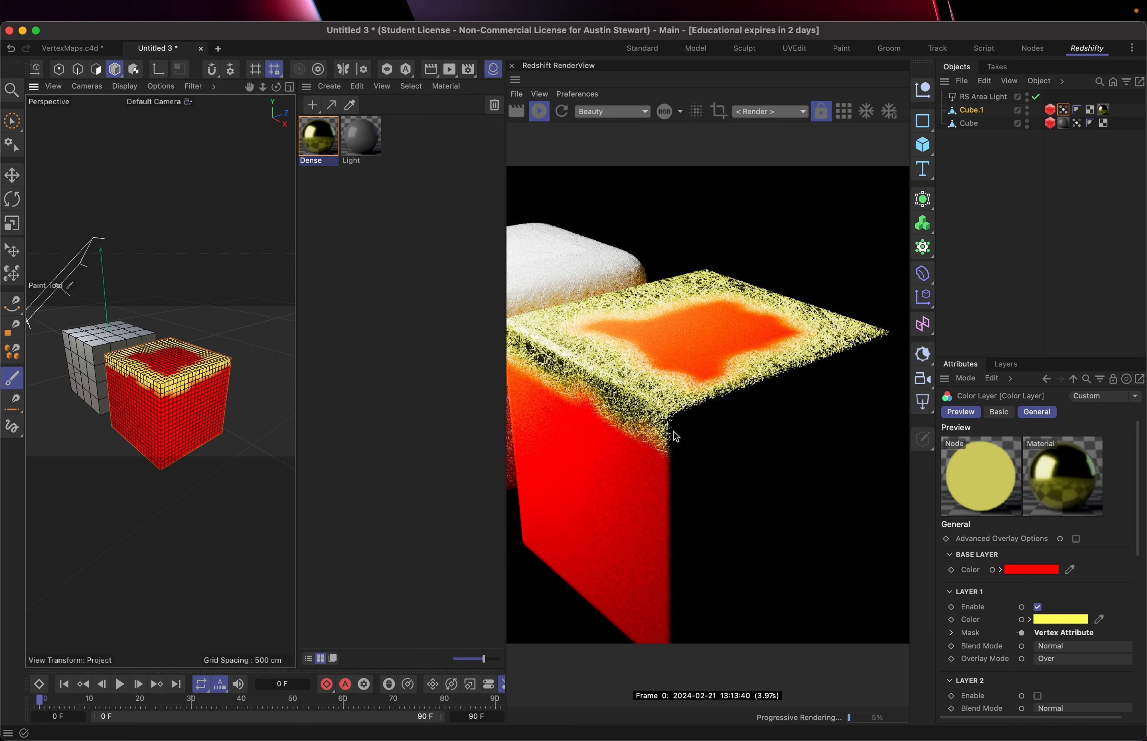
double_click(316, 141)
left_click(625, 360)
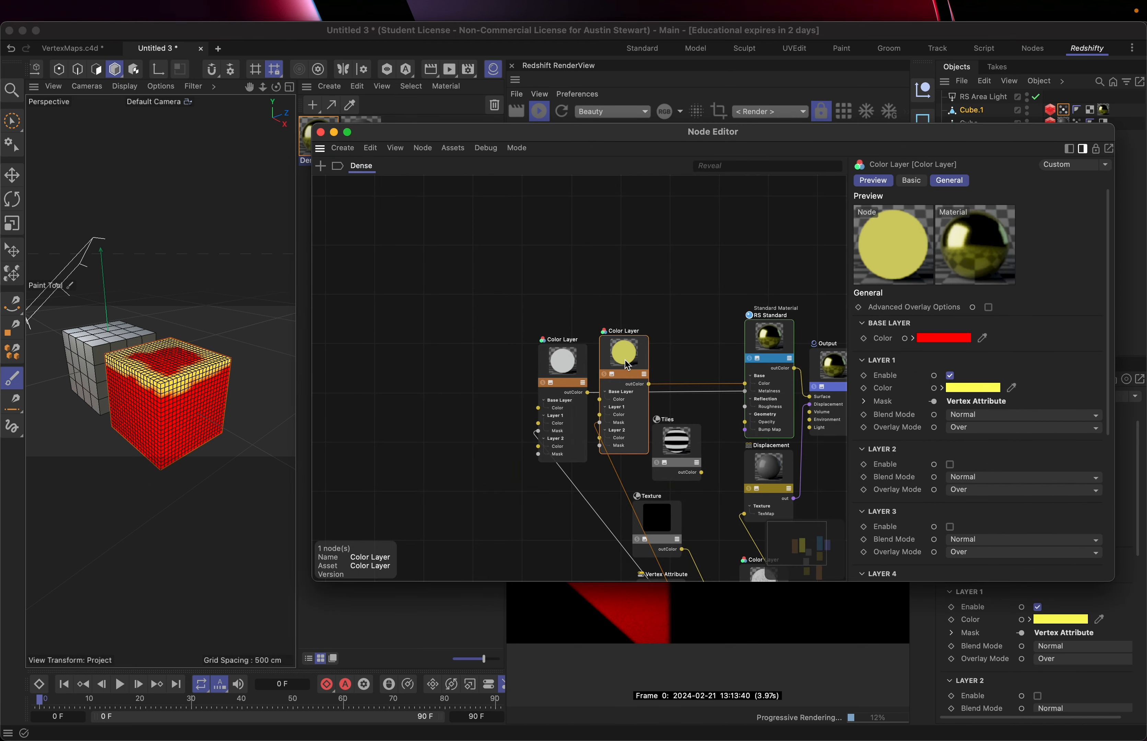
left_click(983, 389)
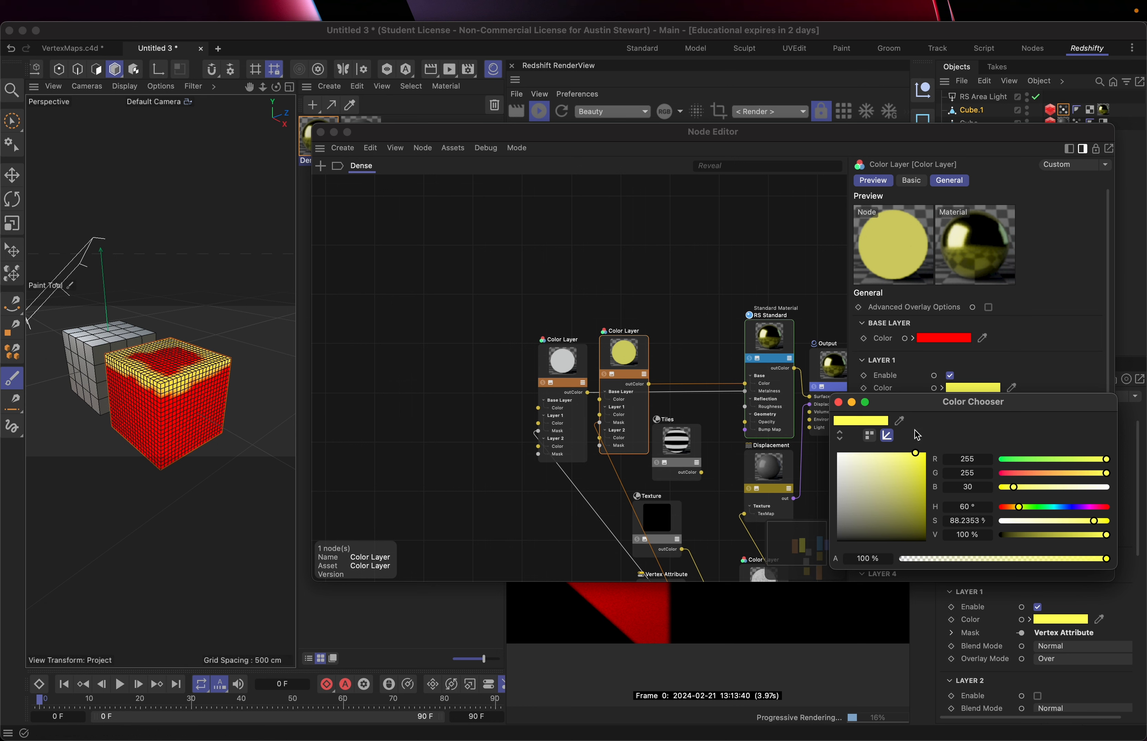
left_click(1014, 508)
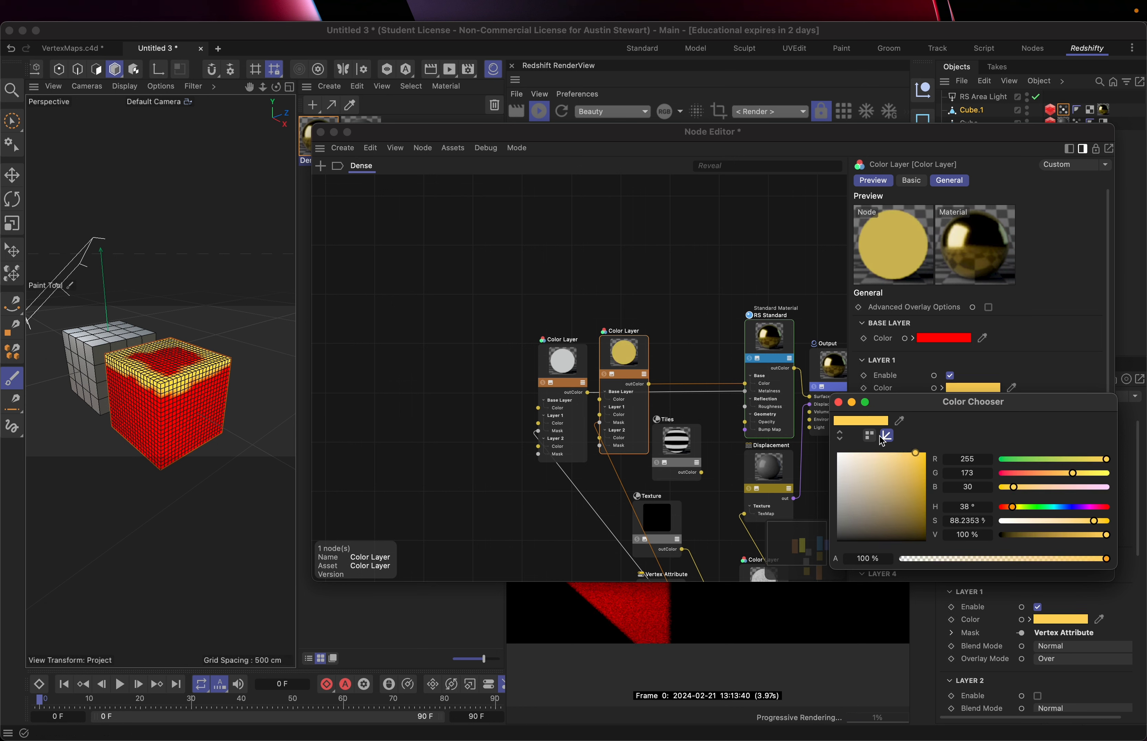
left_click_drag(916, 405, 377, 385)
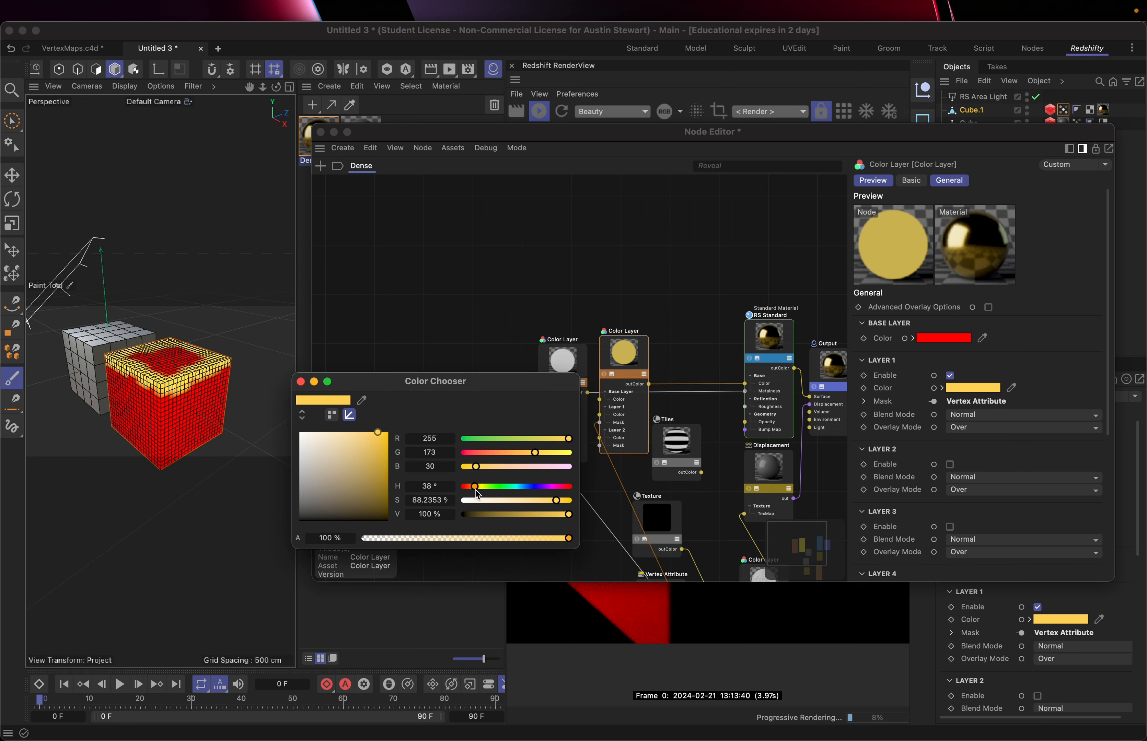
left_click_drag(477, 492, 472, 488)
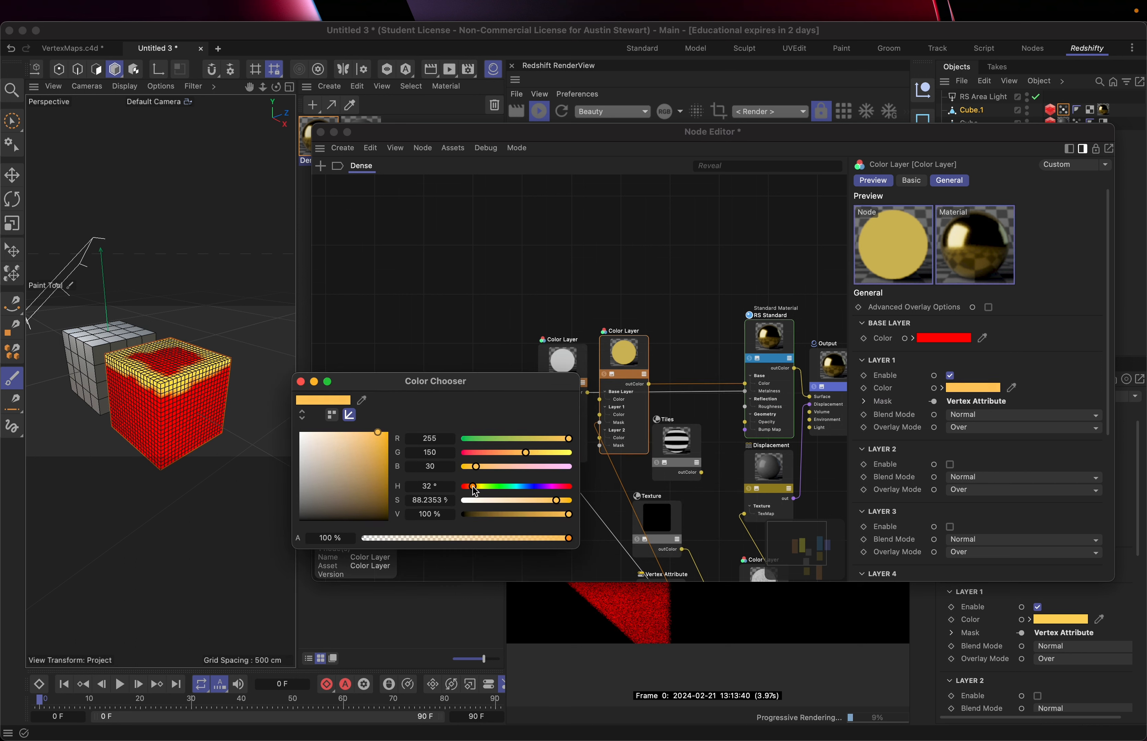
left_click_drag(401, 386, 332, 386)
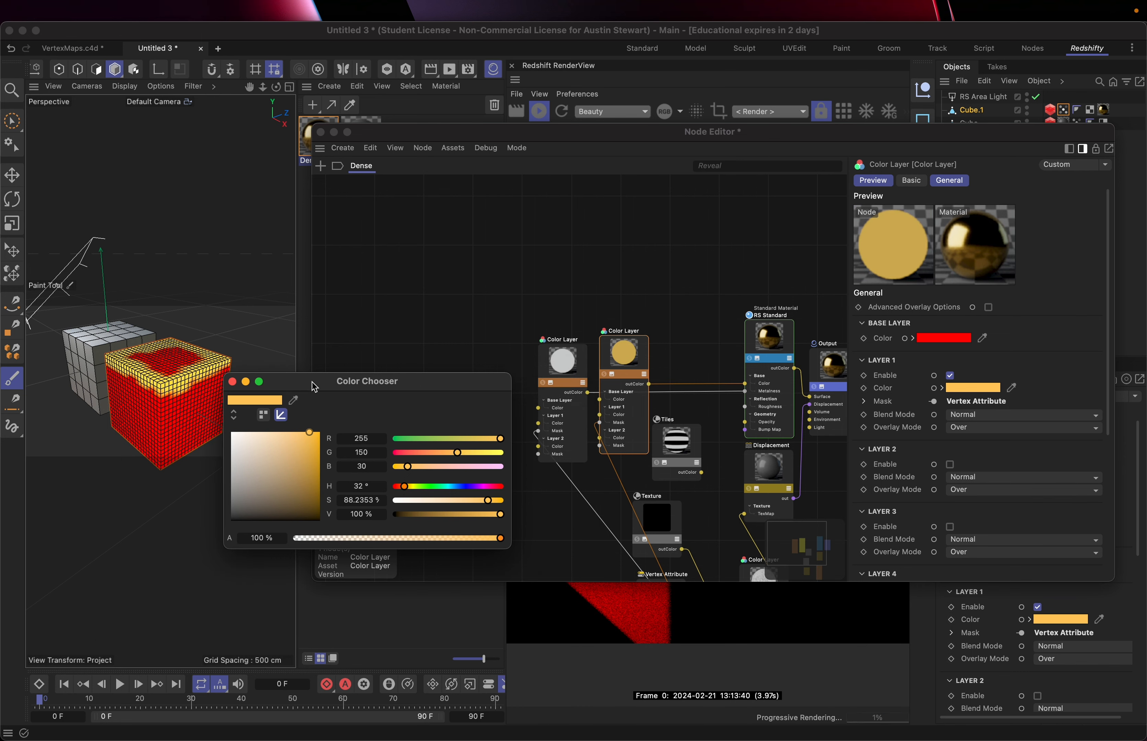
left_click(232, 382)
Set the same Color Layer's Base Layer Color to cyan (0, 187, 255) and close the Node Editor
left_click_drag(609, 135, 428, 154)
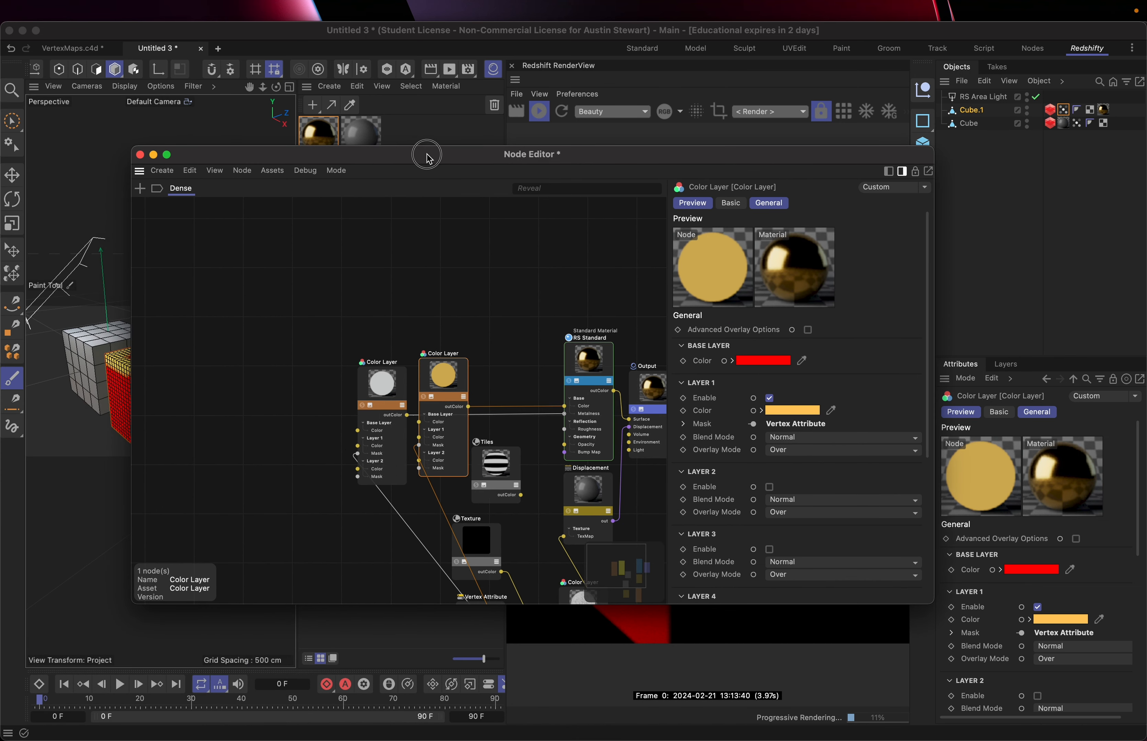
left_click(761, 360)
left_click_drag(854, 482, 849, 480)
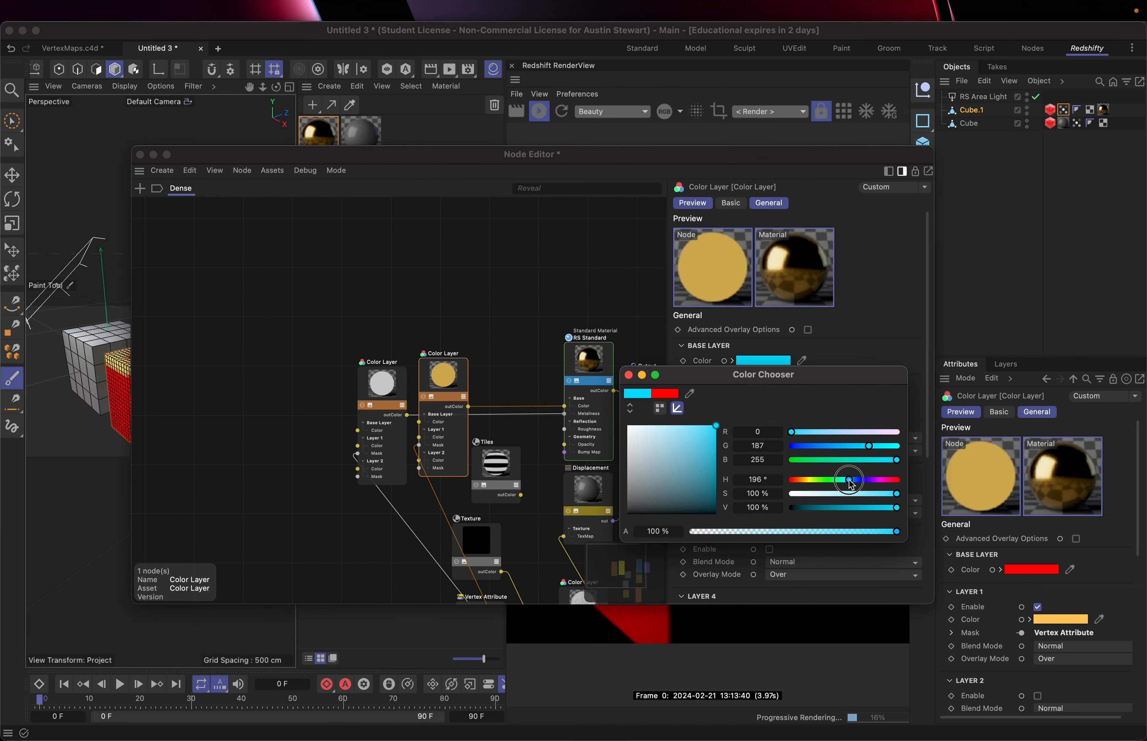
left_click(629, 376)
left_click_drag(609, 156, 471, 468)
left_click(1062, 121)
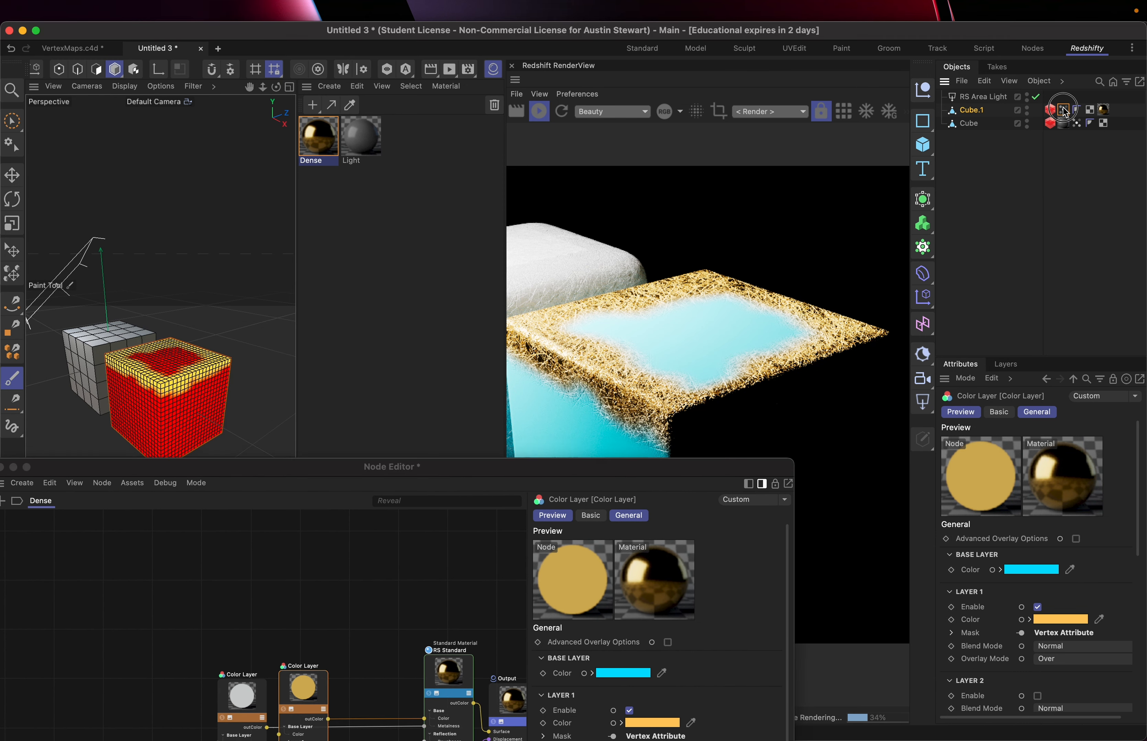
left_click_drag(203, 464, 379, 127)
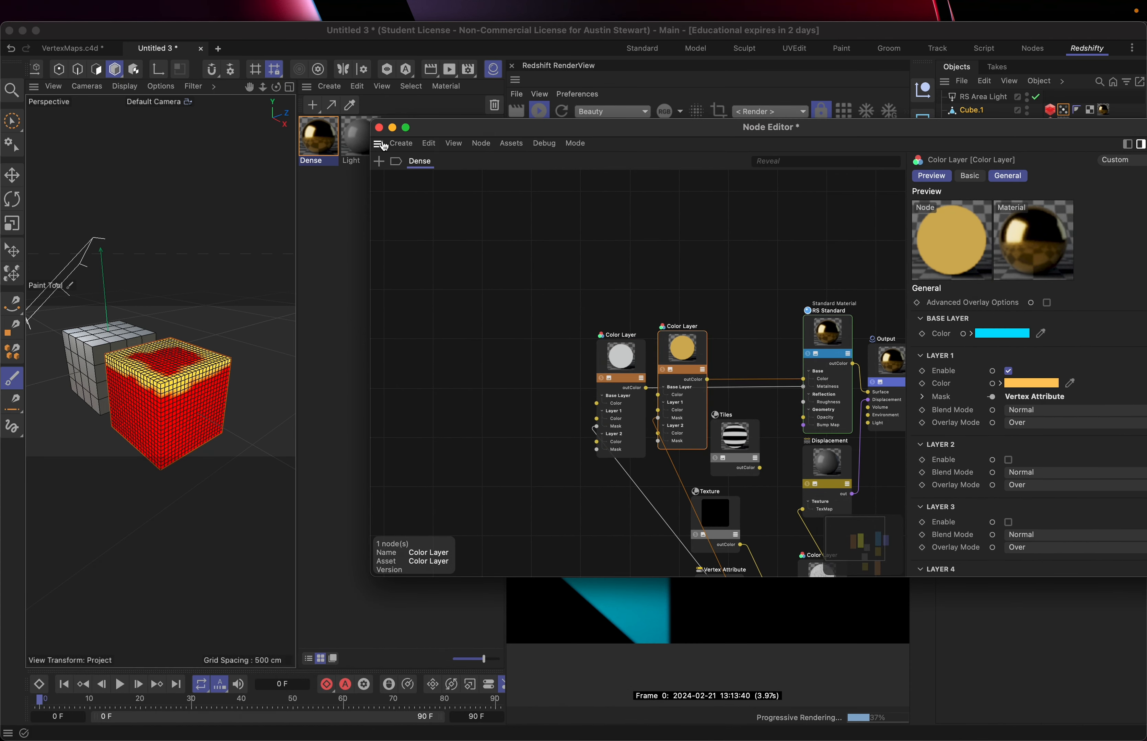
left_click(380, 128)
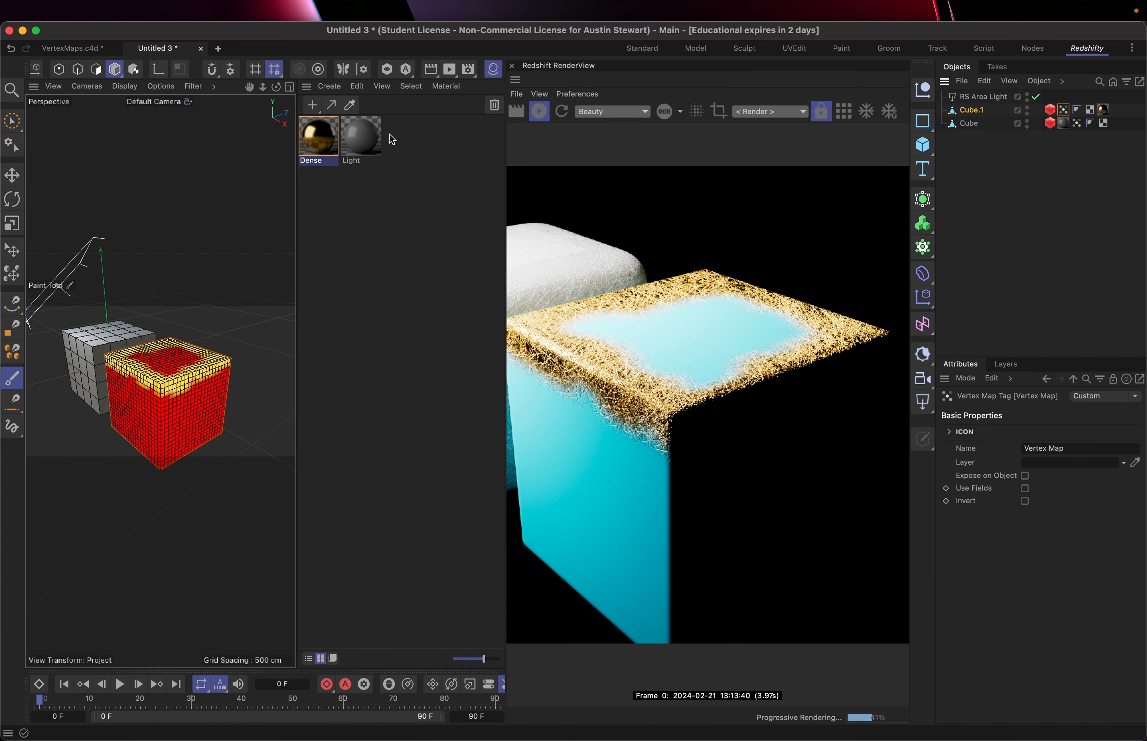
In the Standard layout, enable Use Fields on Cube.1's Vertex Map tag and show its Fields settings
left_click(645, 51)
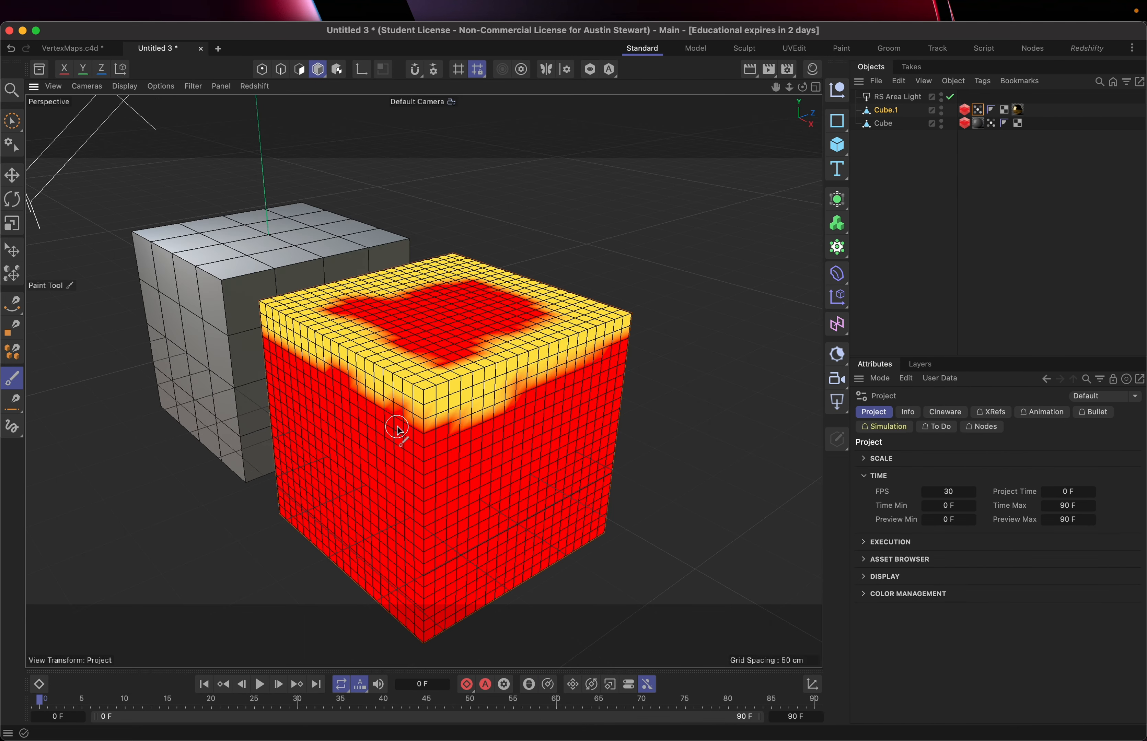
scroll(388, 422, "up", 4)
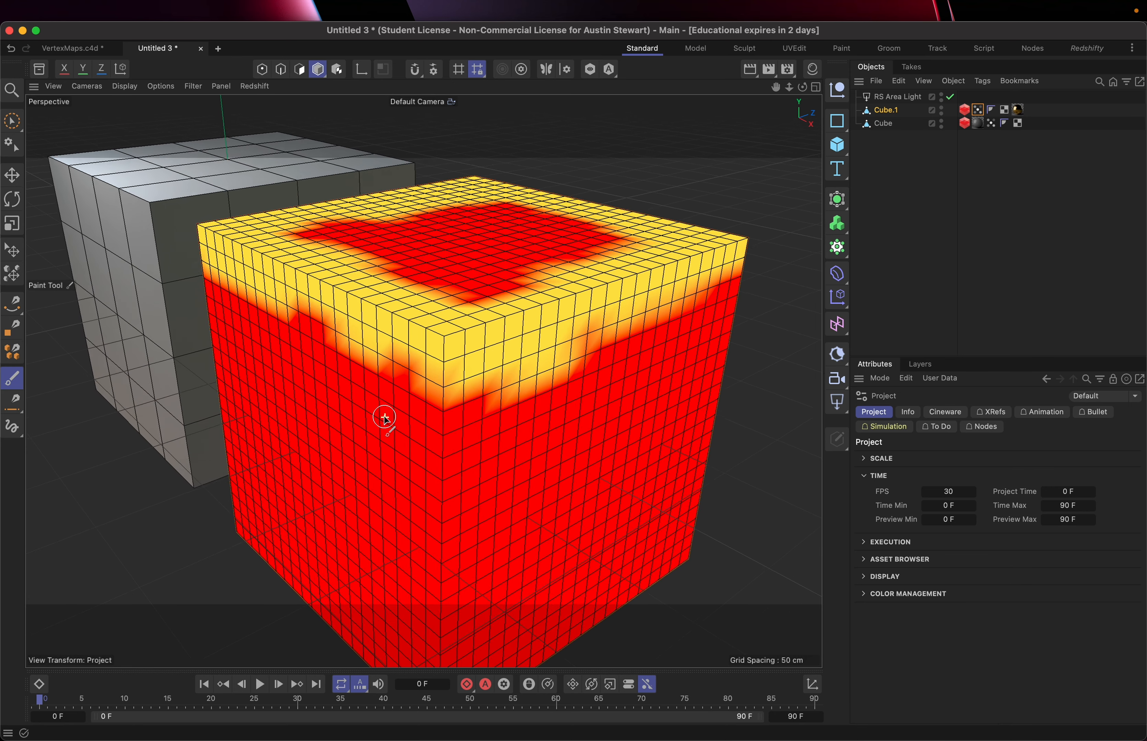
scroll(385, 420, "up", 1)
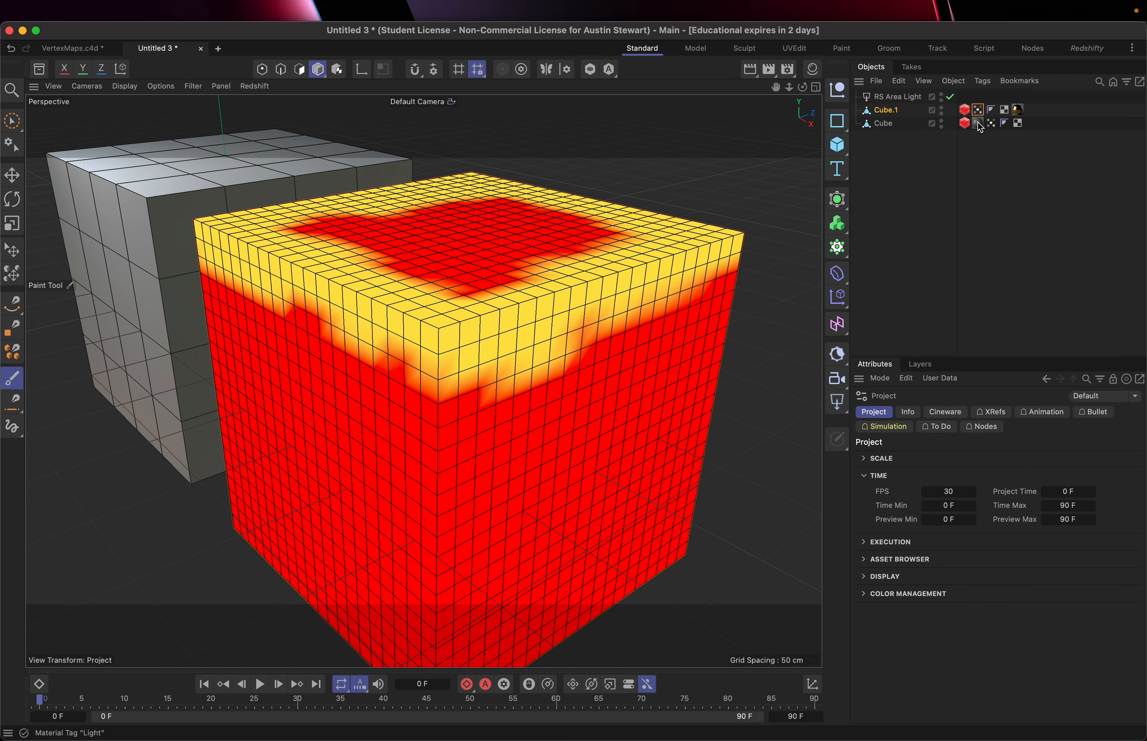
left_click(978, 110)
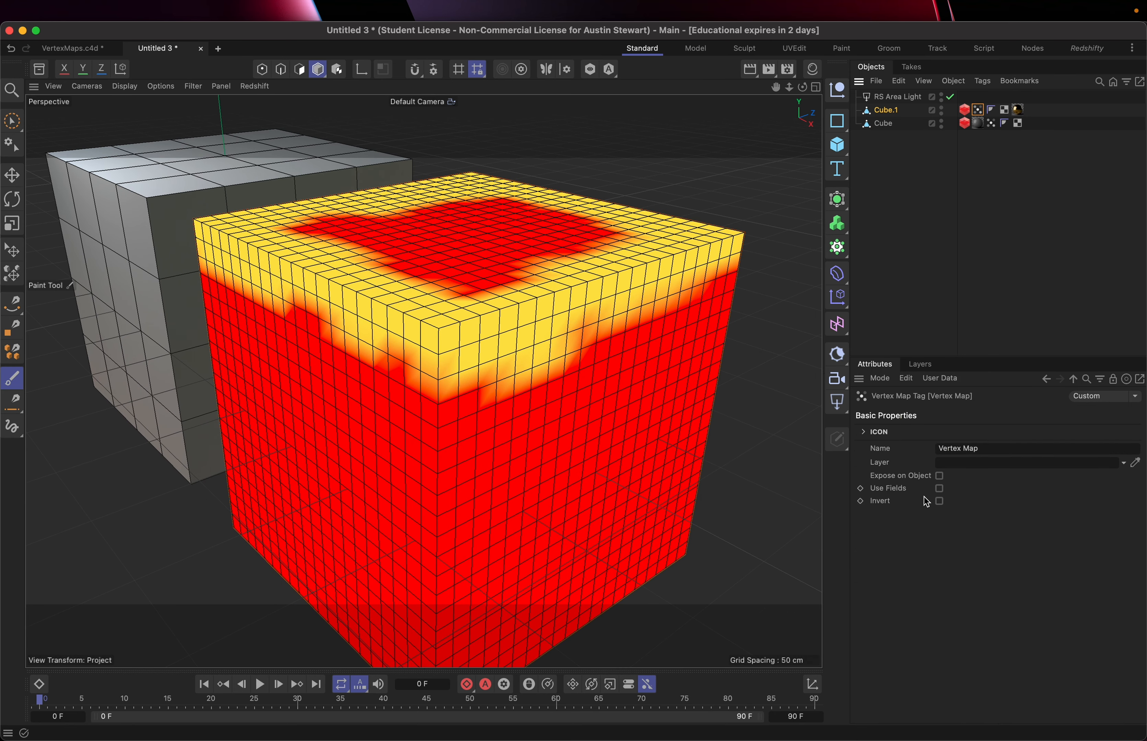
left_click(940, 489)
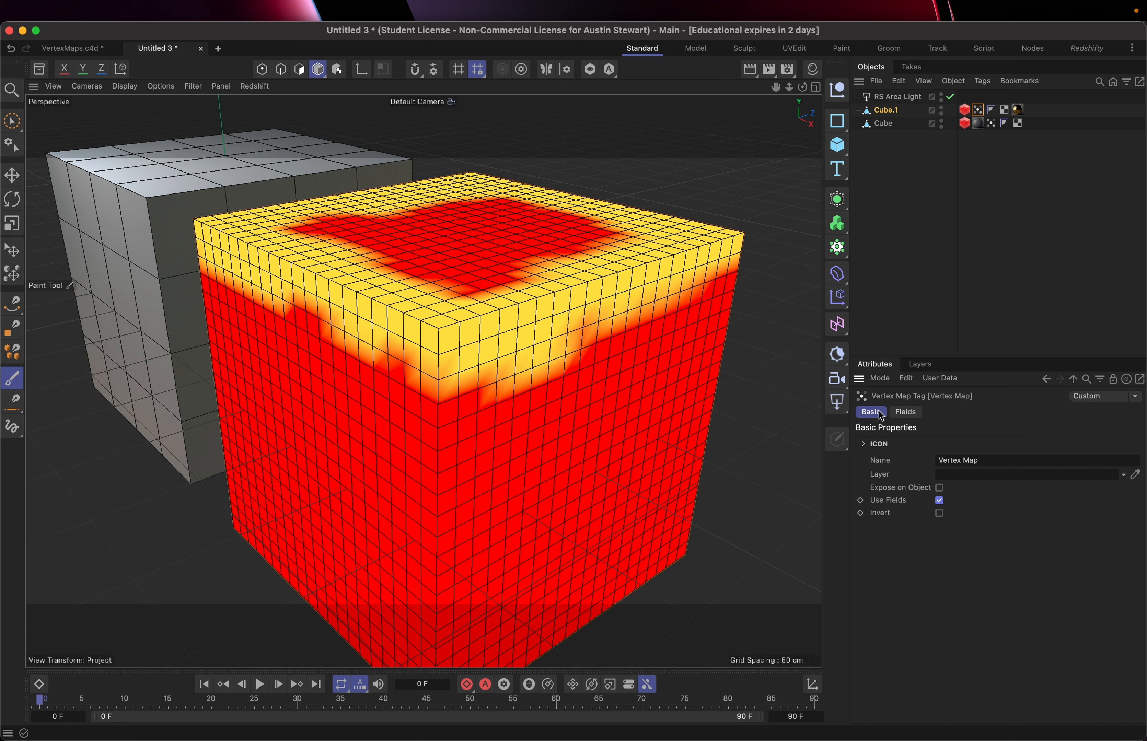
left_click(909, 413)
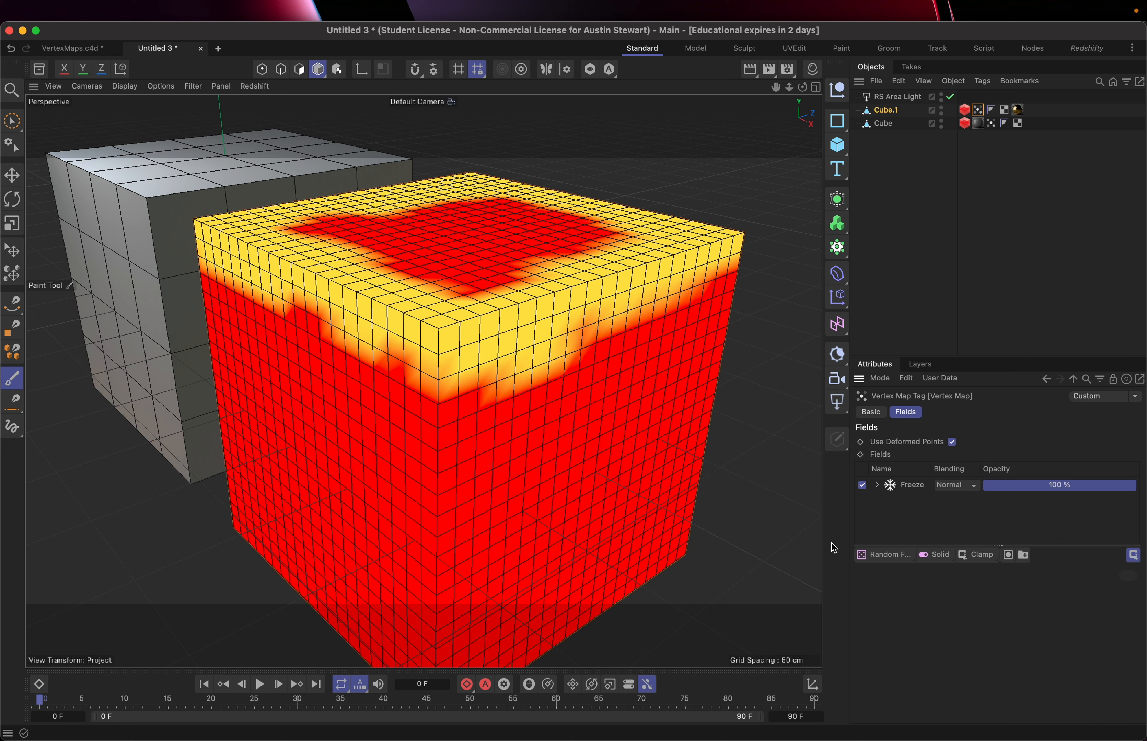
Add a Linear Field to the Fields of Cube.1's Vertex Map
left_click(884, 559)
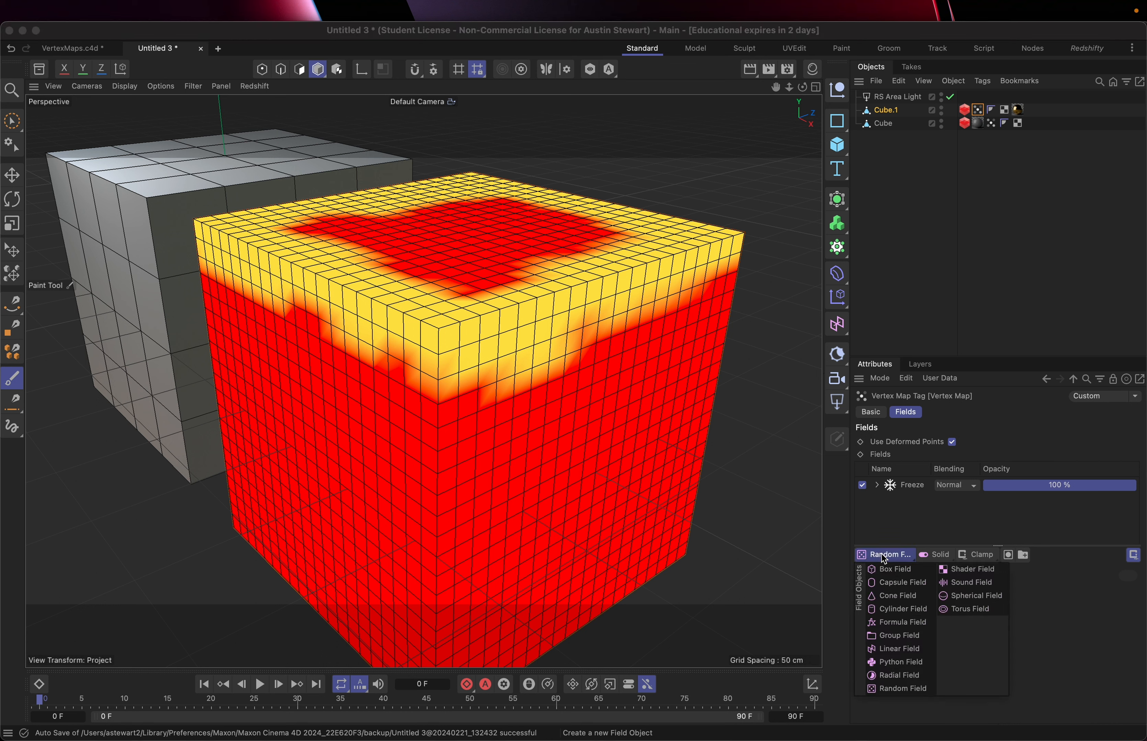
left_click(908, 689)
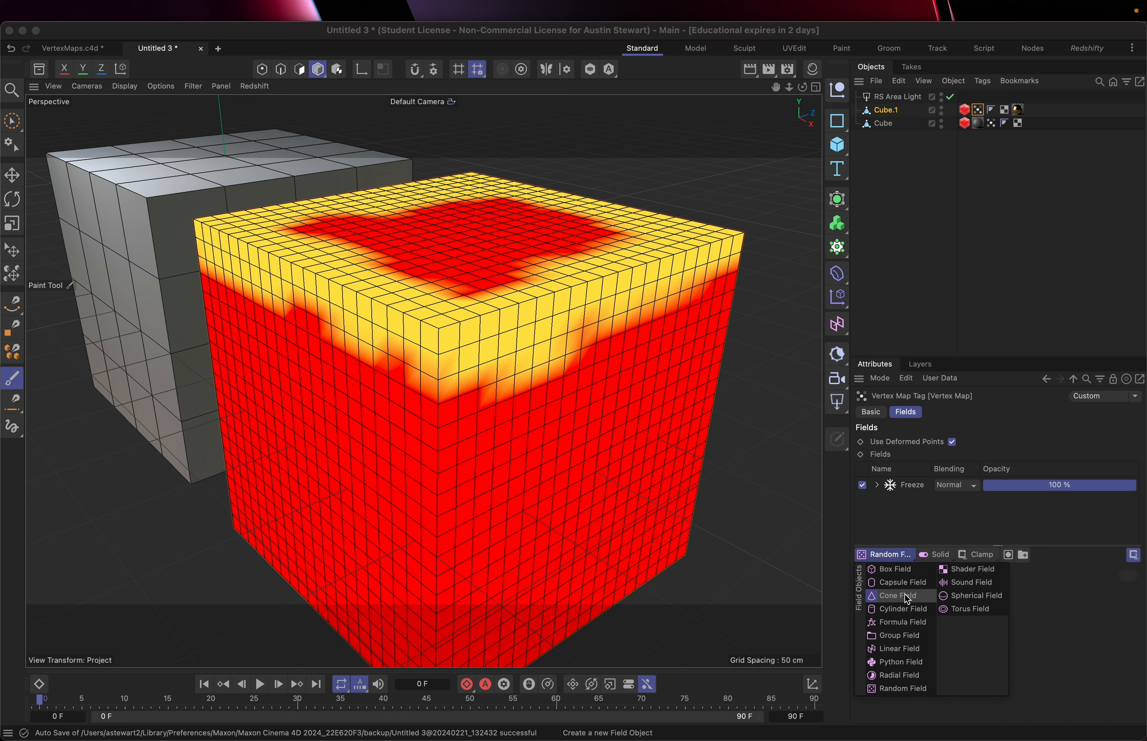
left_click(886, 586)
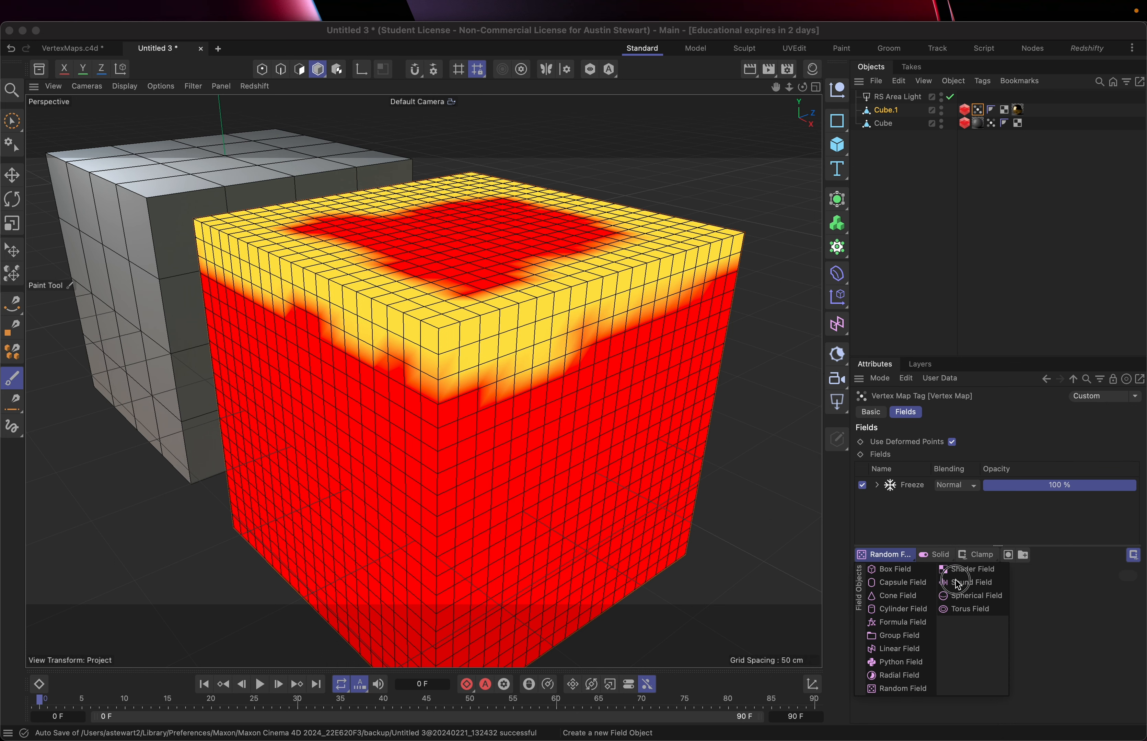
left_click(910, 682)
left_click(897, 649)
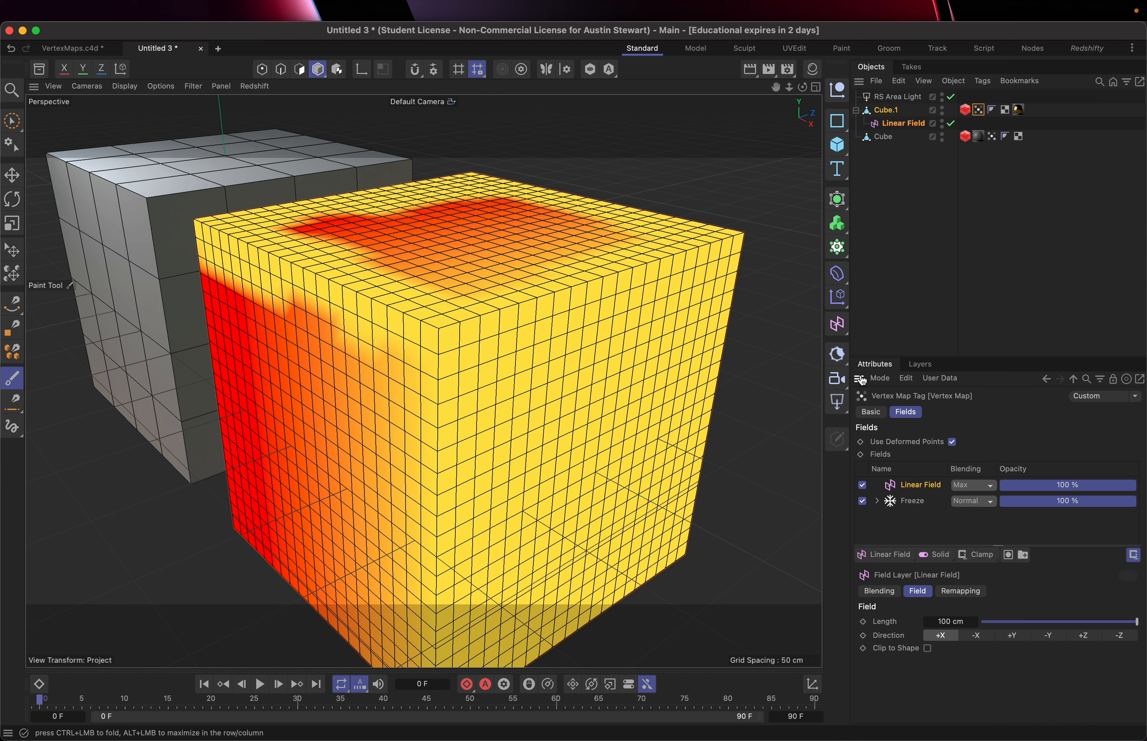
Rotate the Linear Field so that its direction points down through Cube.1
left_click(899, 126)
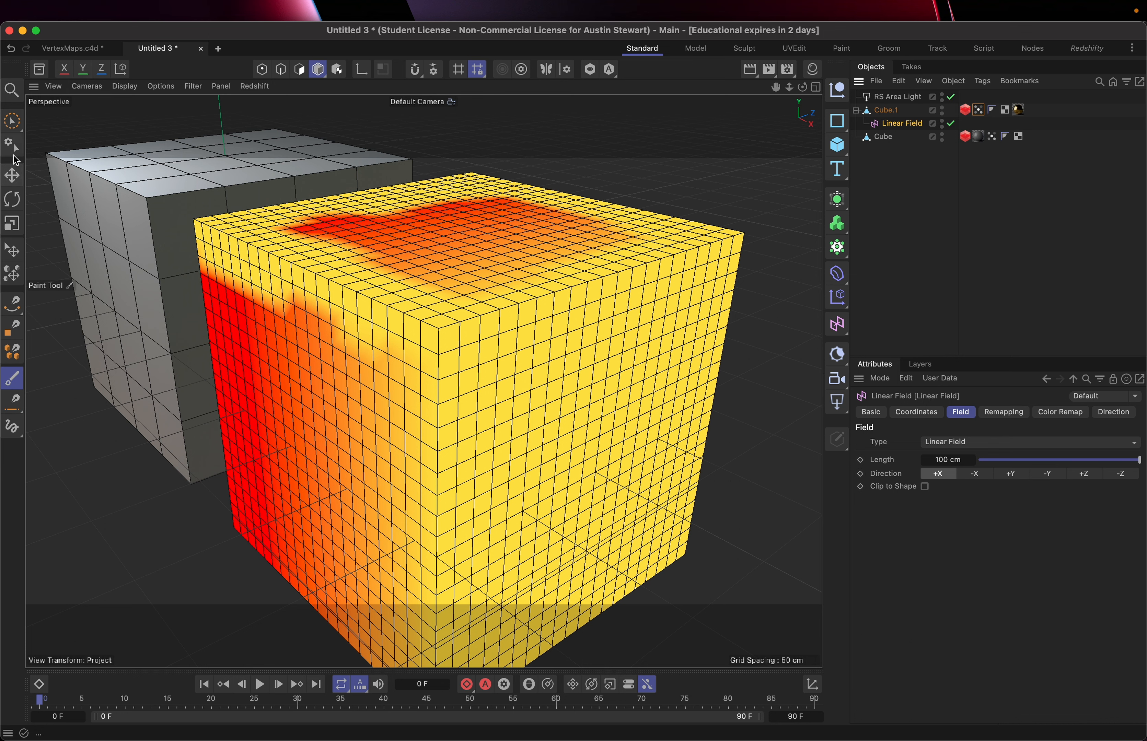
left_click(14, 122)
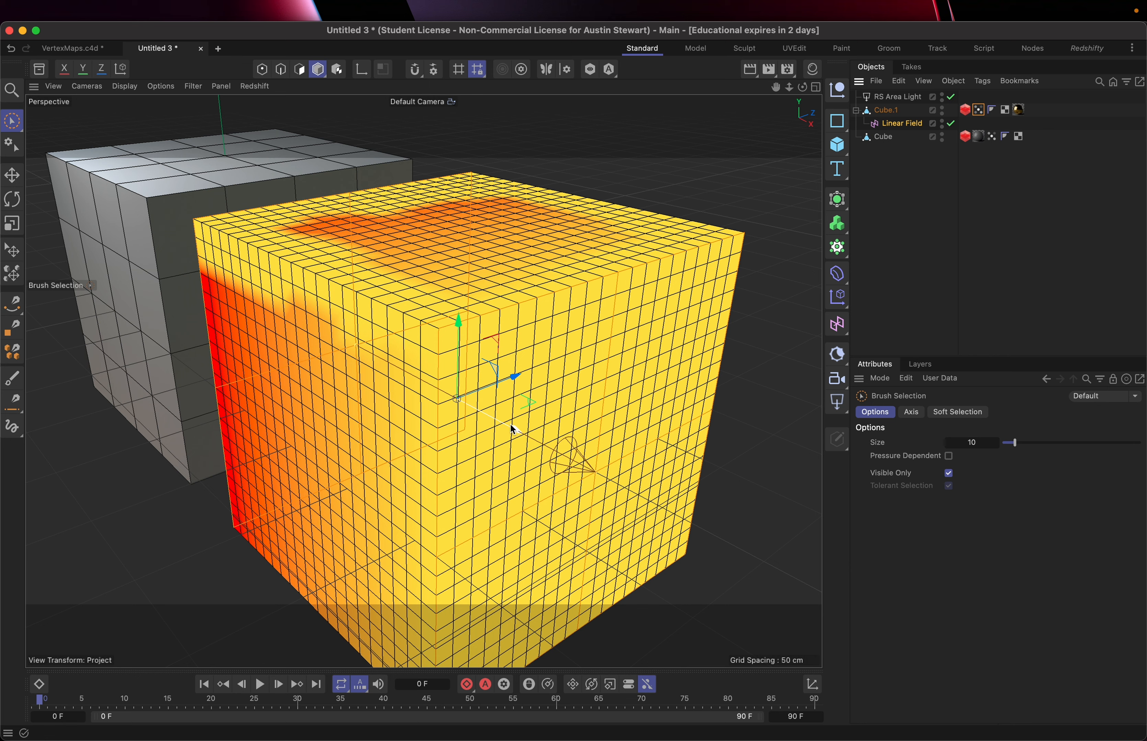
key("r")
left_click_drag(496, 403, 442, 332)
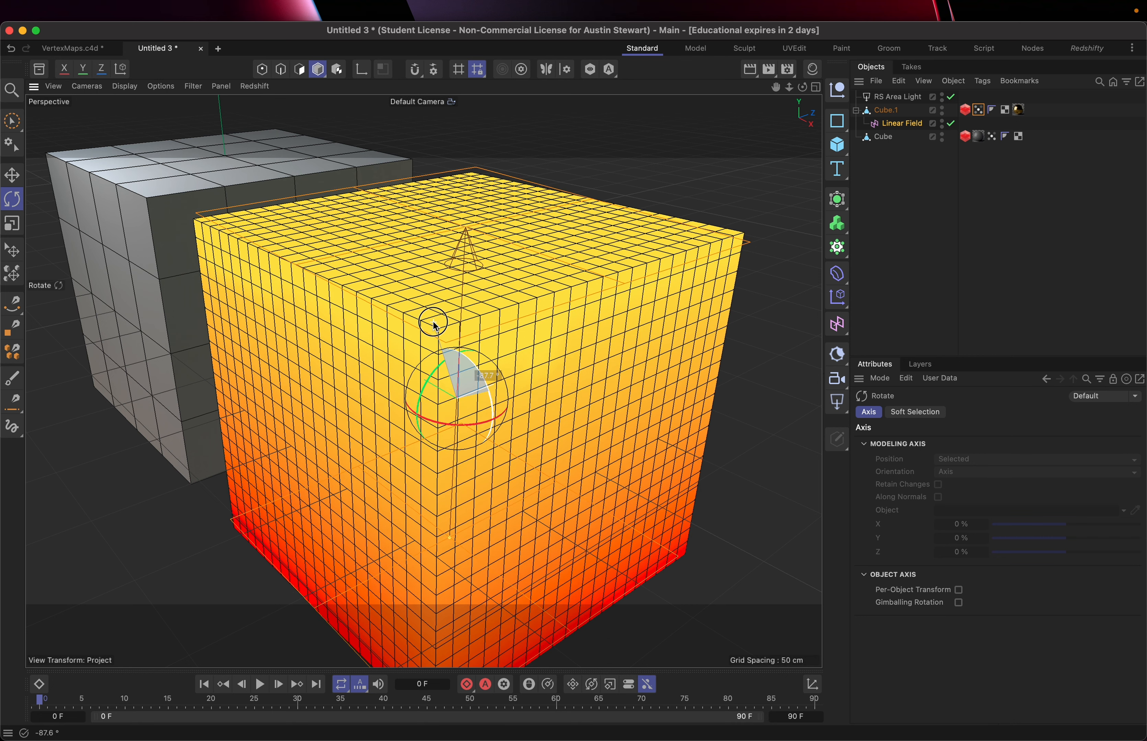
left_click_drag(435, 326, 604, 646)
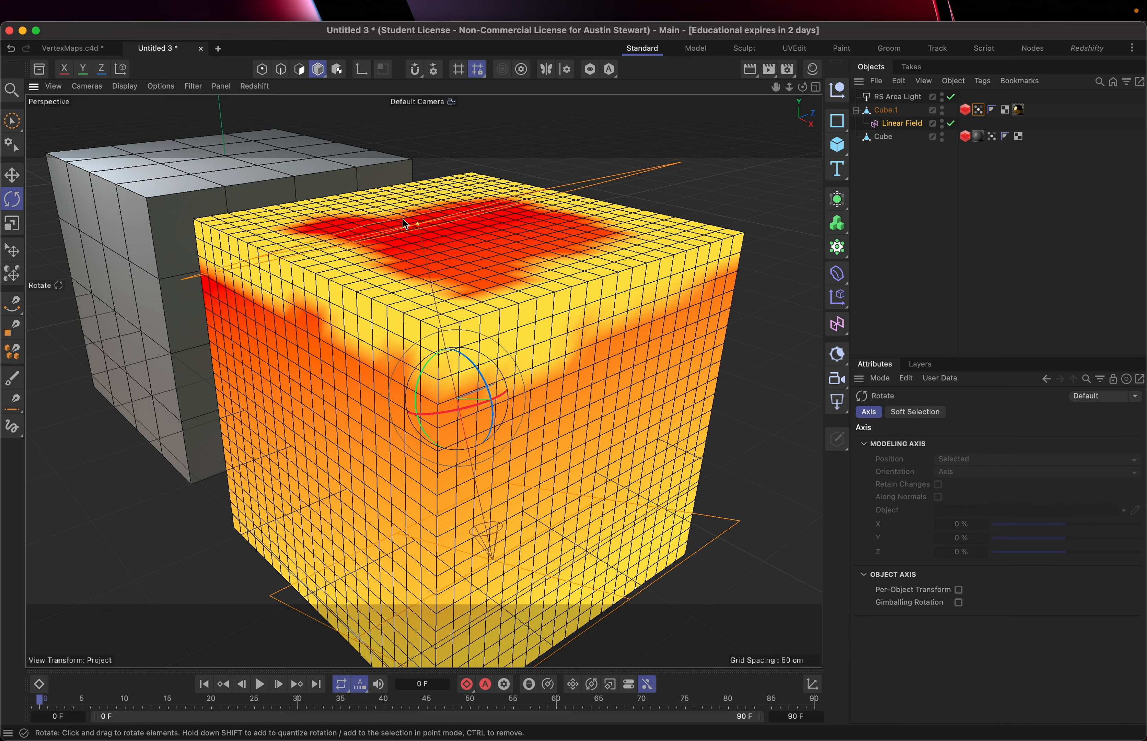
Shorten the Linear Field to about 19.72 cm and move it down toward the base of Cube.1
left_click_drag(418, 225, 426, 378)
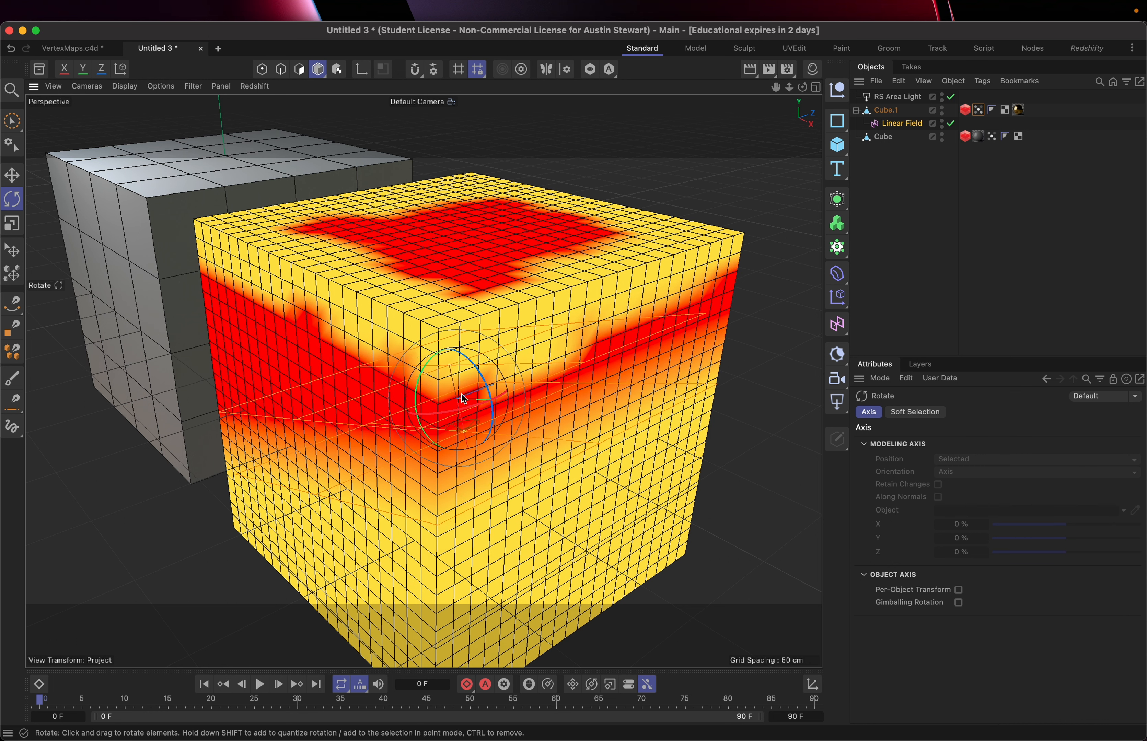
key("e")
left_click_drag(473, 468, 489, 557)
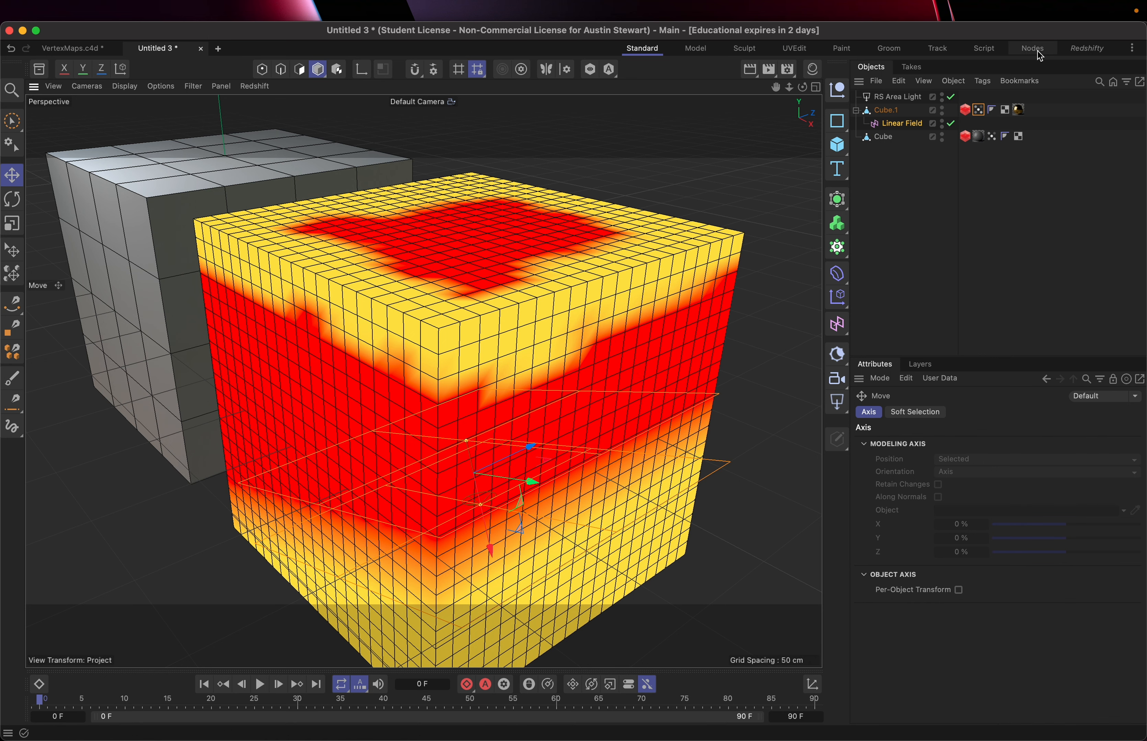
Switch to the Redshifty layout and start the live render in the RenderView
left_click(1093, 49)
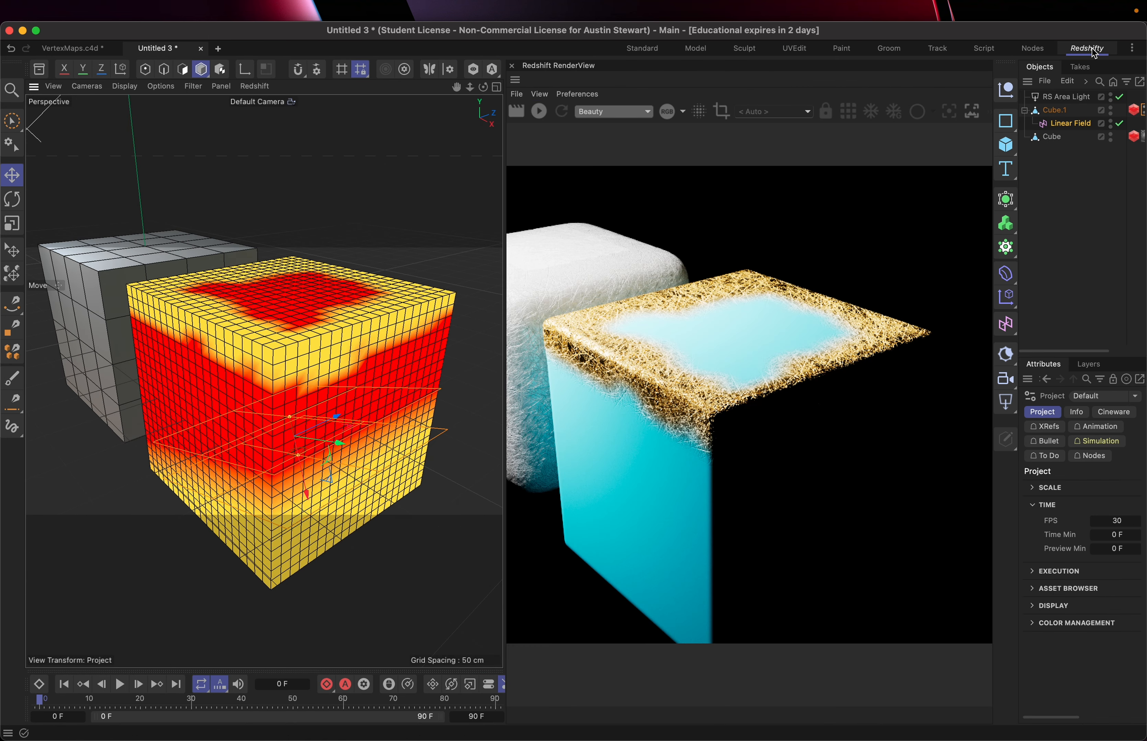
left_click(538, 115)
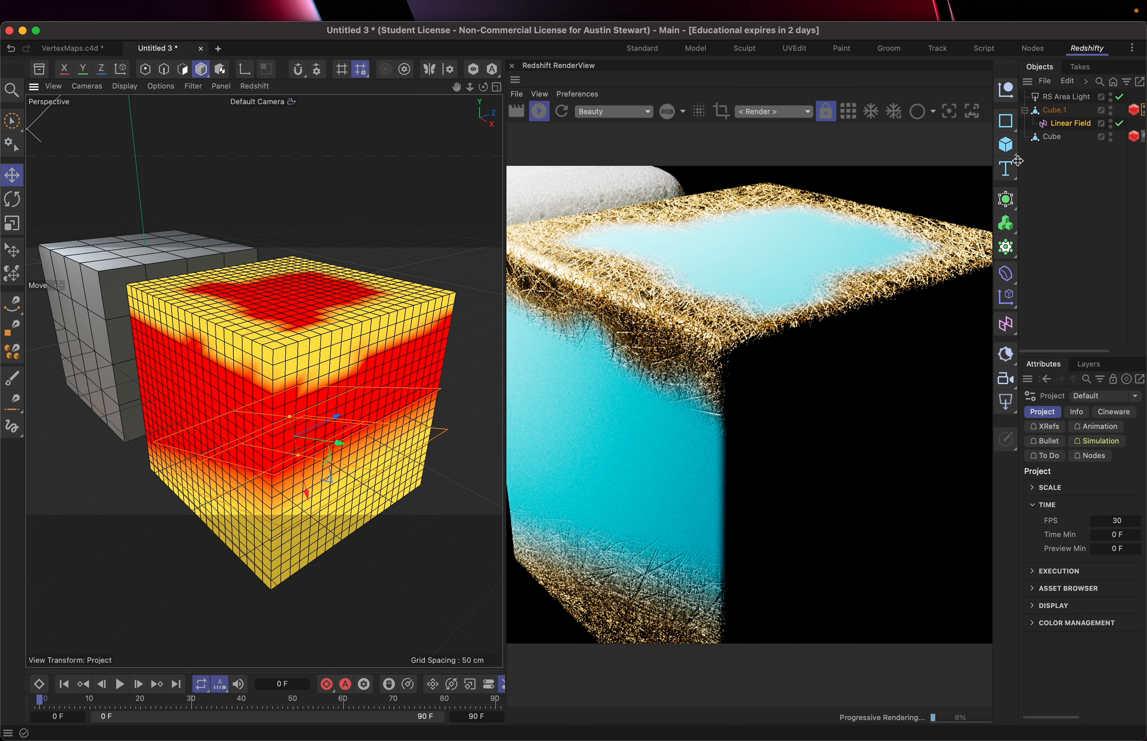
Disable the Linear Field in Cube.1's Vertex Map and add a Random Field to its Fields
left_click(1051, 111)
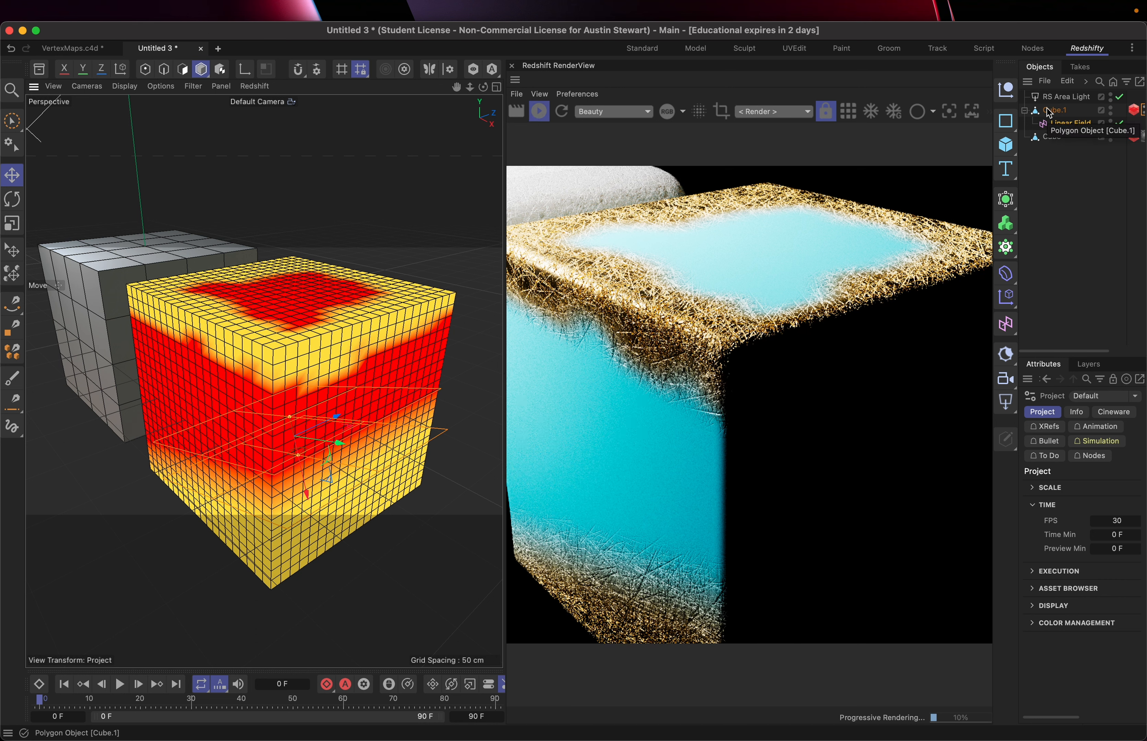
left_click_drag(1017, 180, 866, 181)
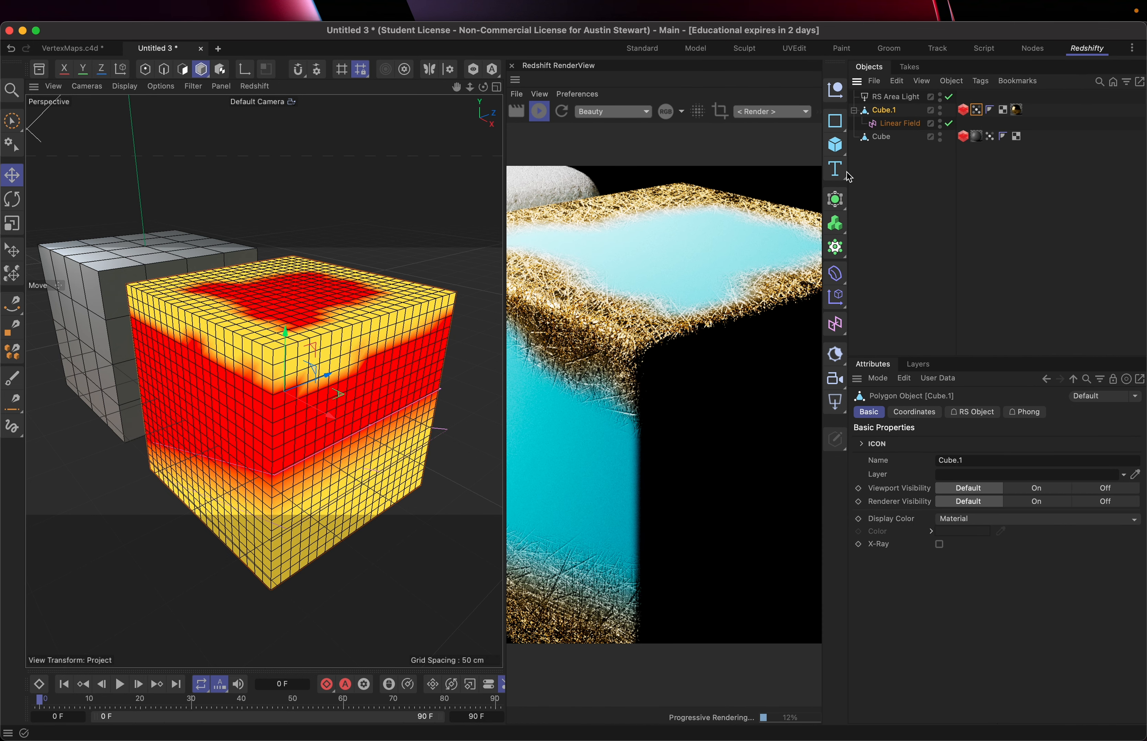
left_click(977, 112)
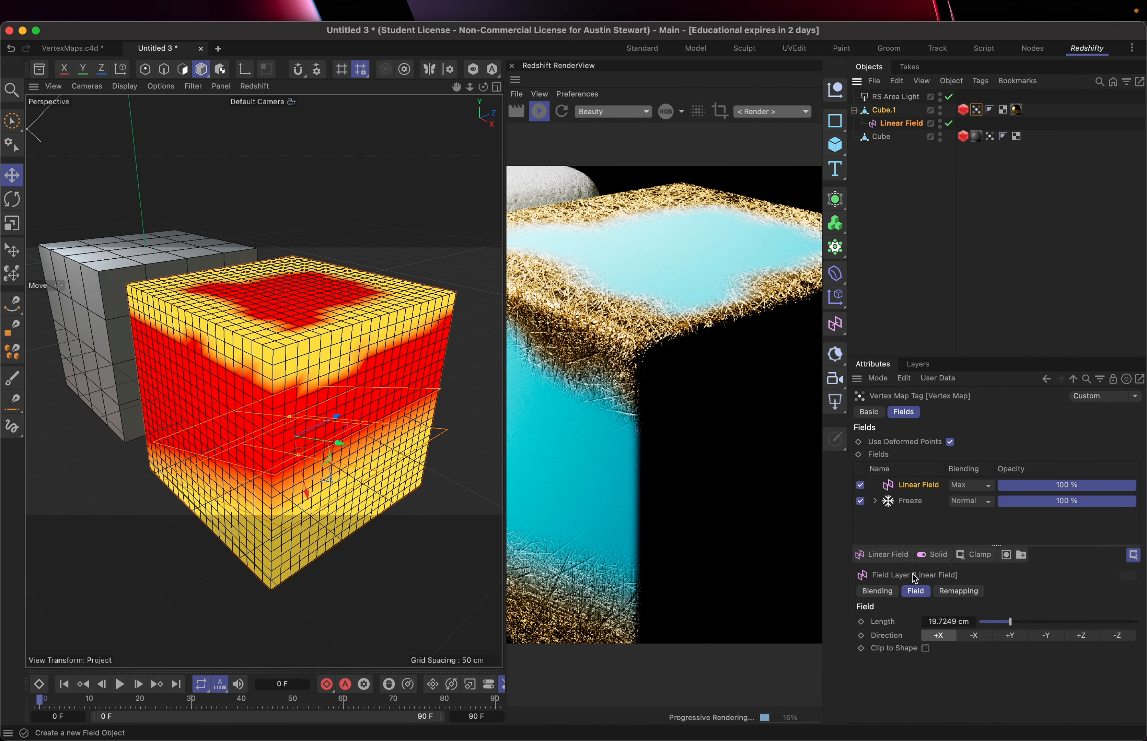
left_click(861, 486)
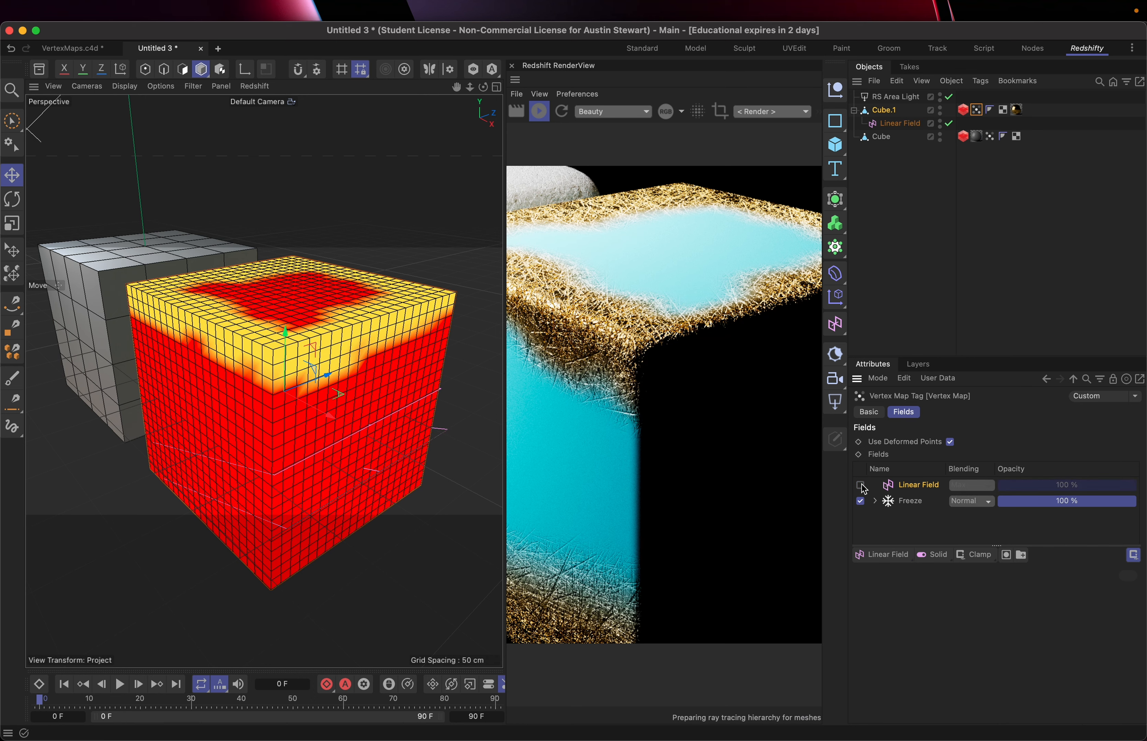
left_click(870, 556)
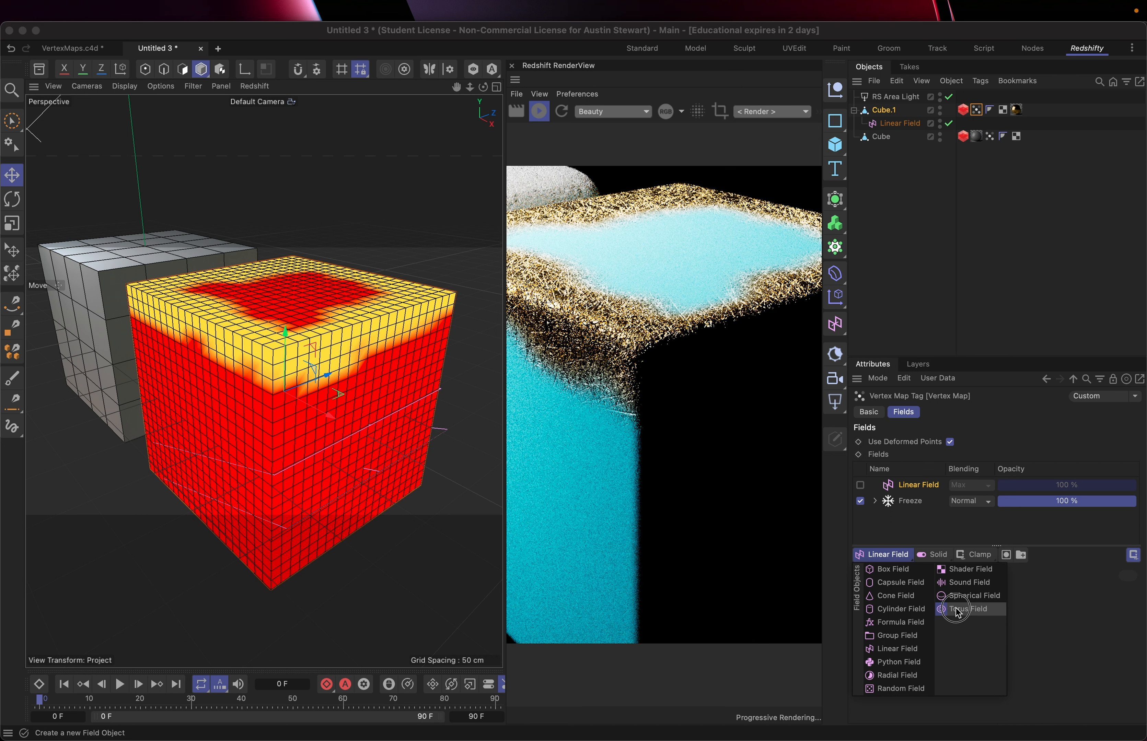
left_click(903, 689)
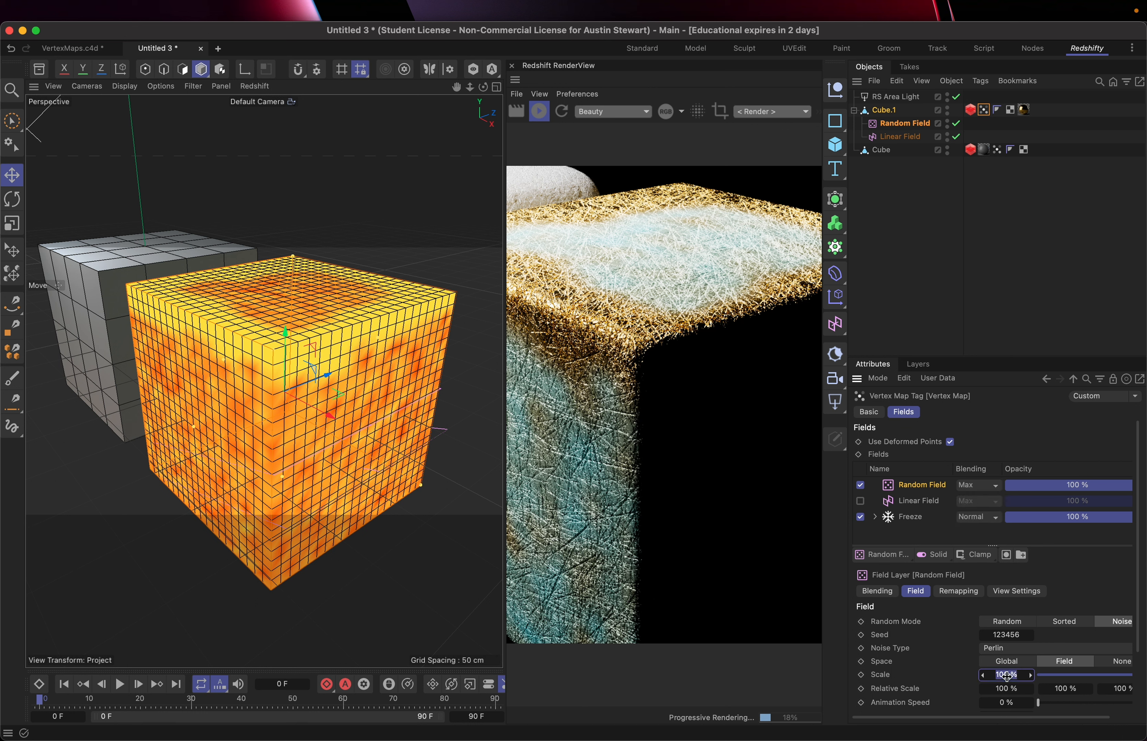
Set the Random Field's noise scale to 400% and open its remapping settings
type("400")
key("Return")
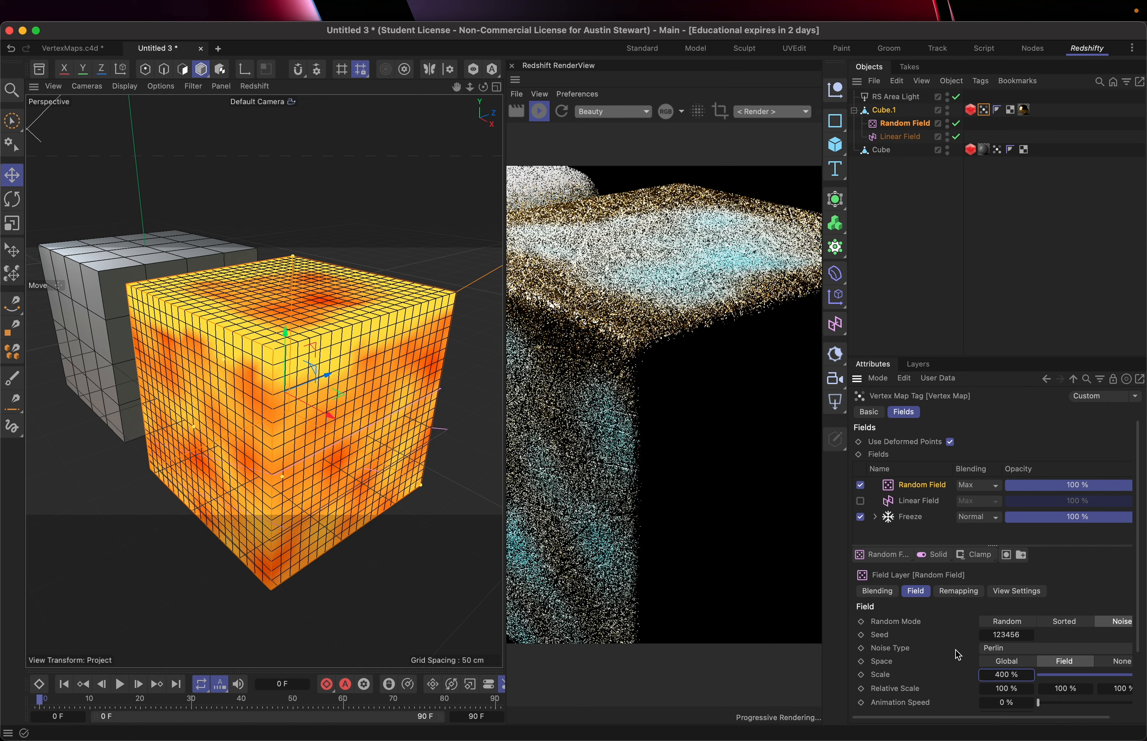
scroll(959, 655, "down", 3)
scroll(959, 654, "right", 2)
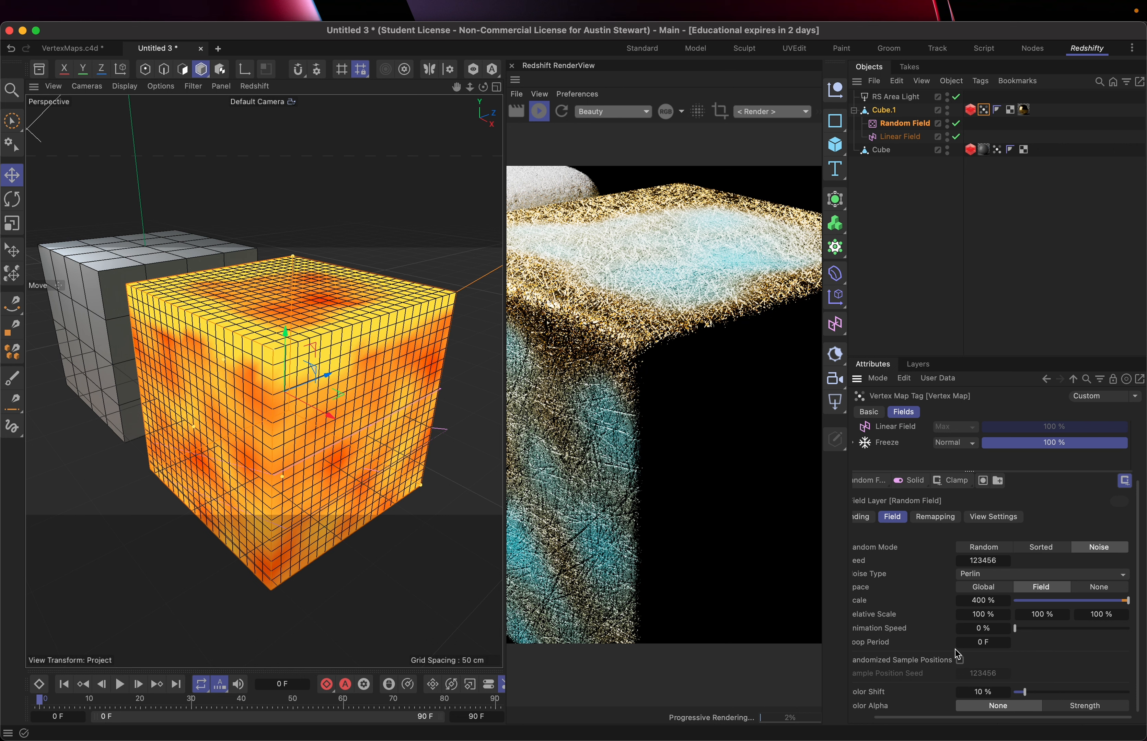
scroll(958, 654, "up", 2)
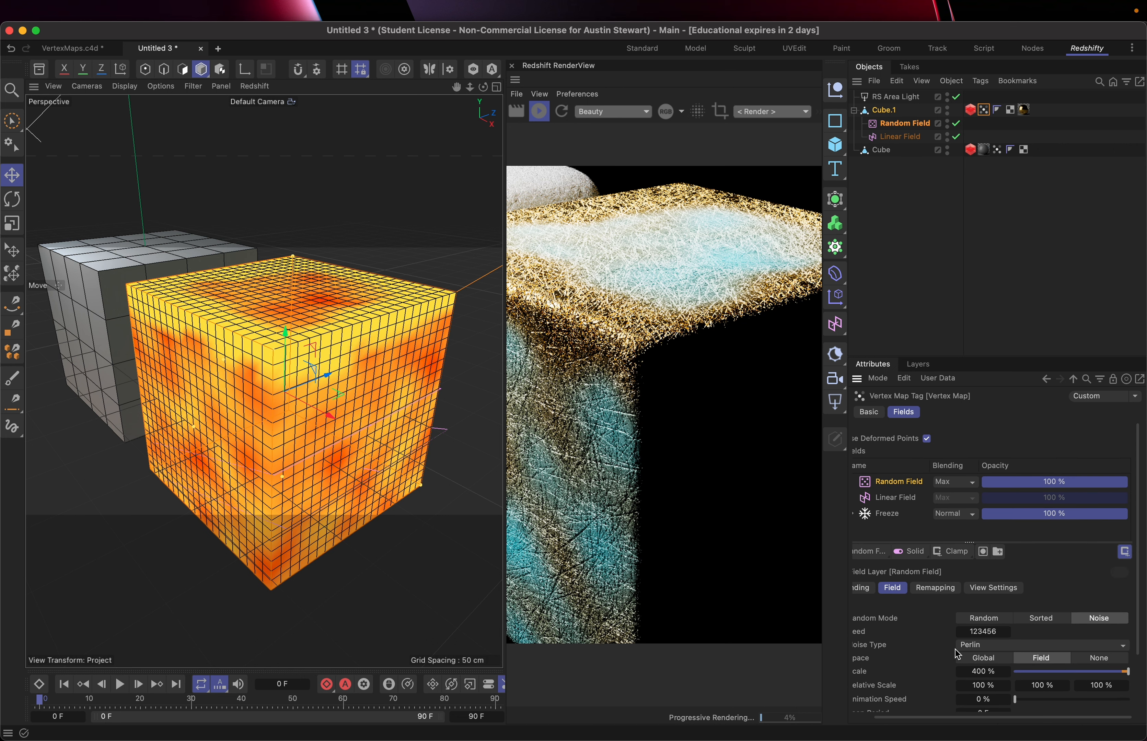
scroll(959, 654, "down", 2)
left_click(937, 519)
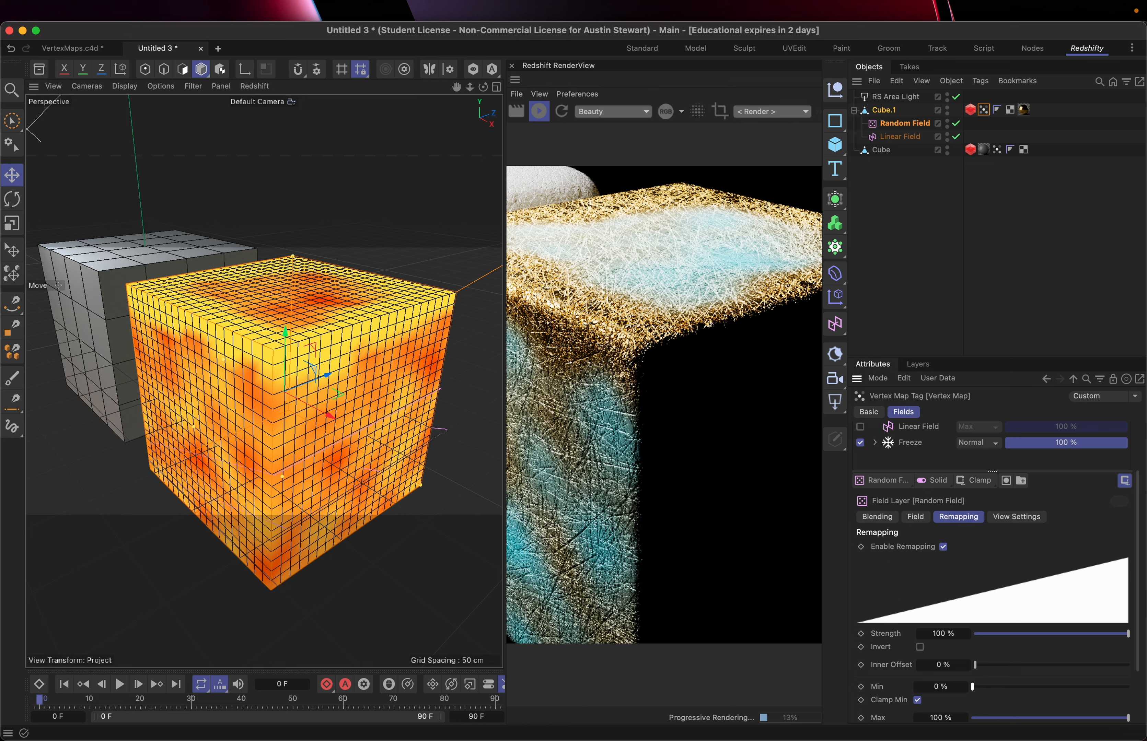
Try a remapping Min of 20% and Max of 78% on the Random Field, and restore them to 0% and 100%
left_click_drag(973, 687, 1004, 690)
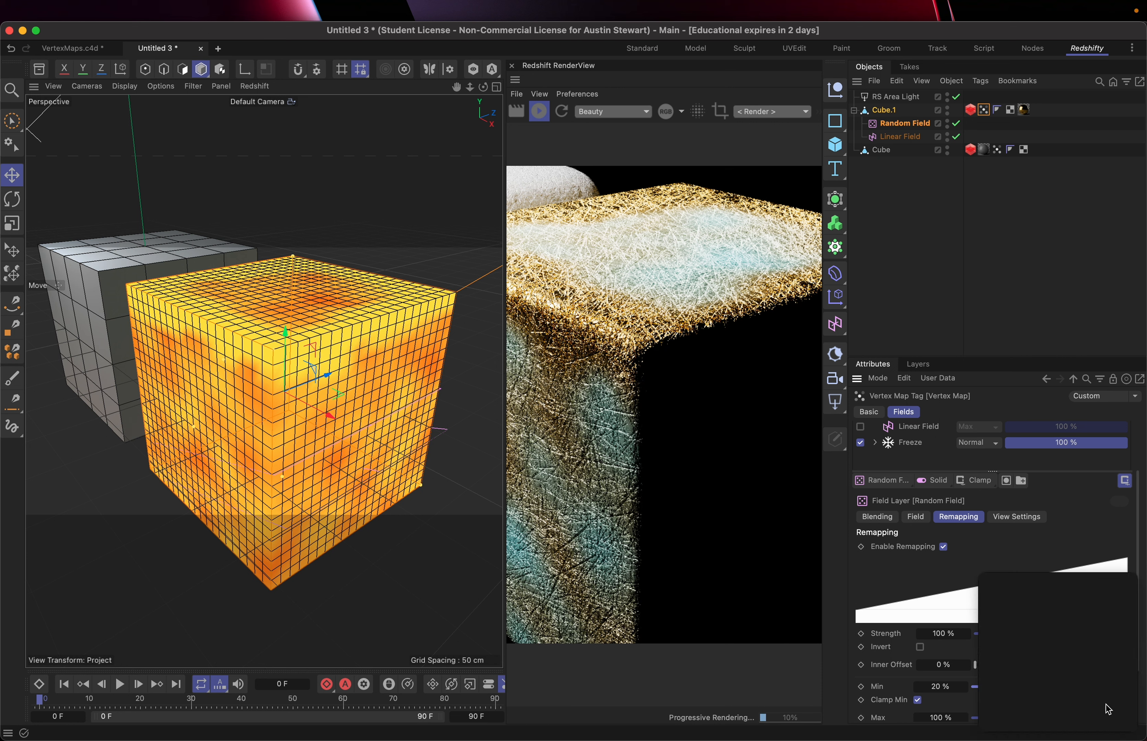
left_click_drag(1127, 719, 1096, 721)
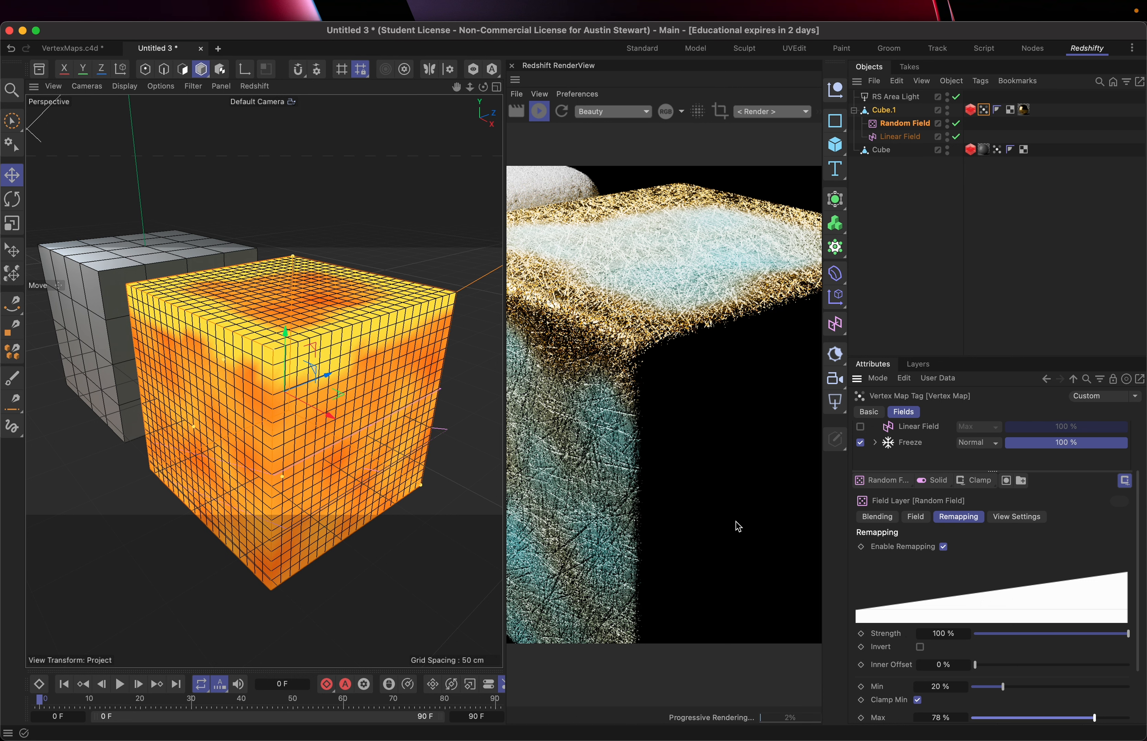
left_click_drag(1095, 720, 1135, 719)
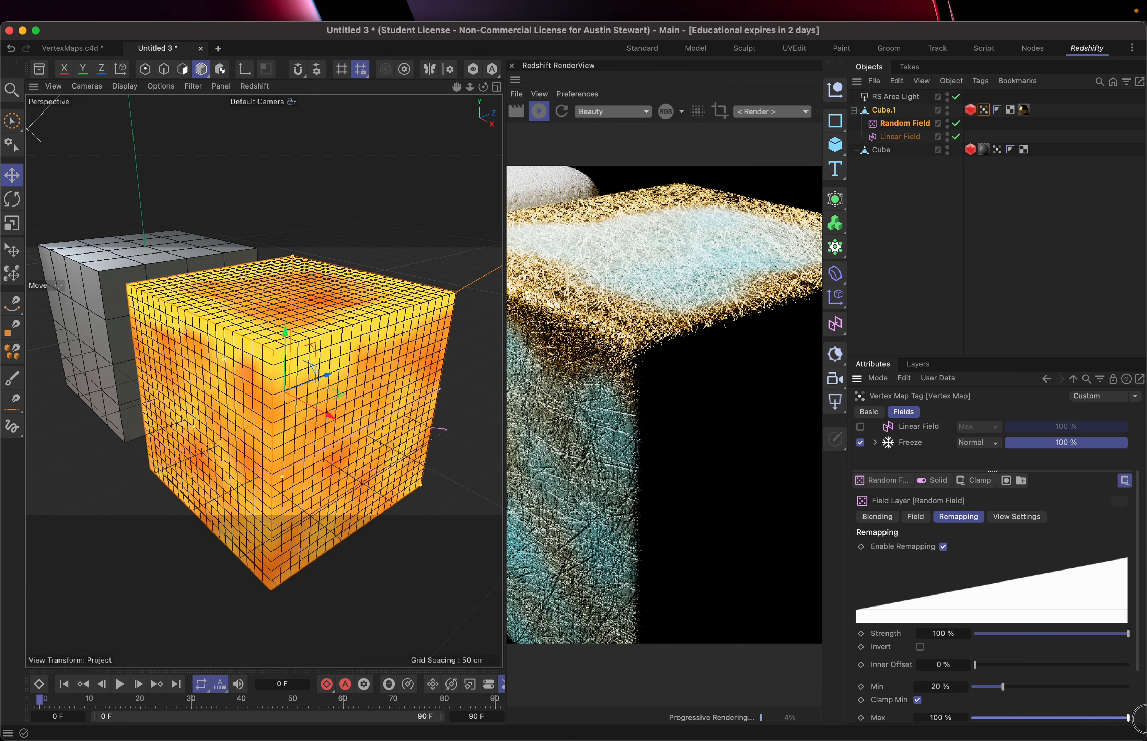
left_click_drag(1000, 692, 954, 685)
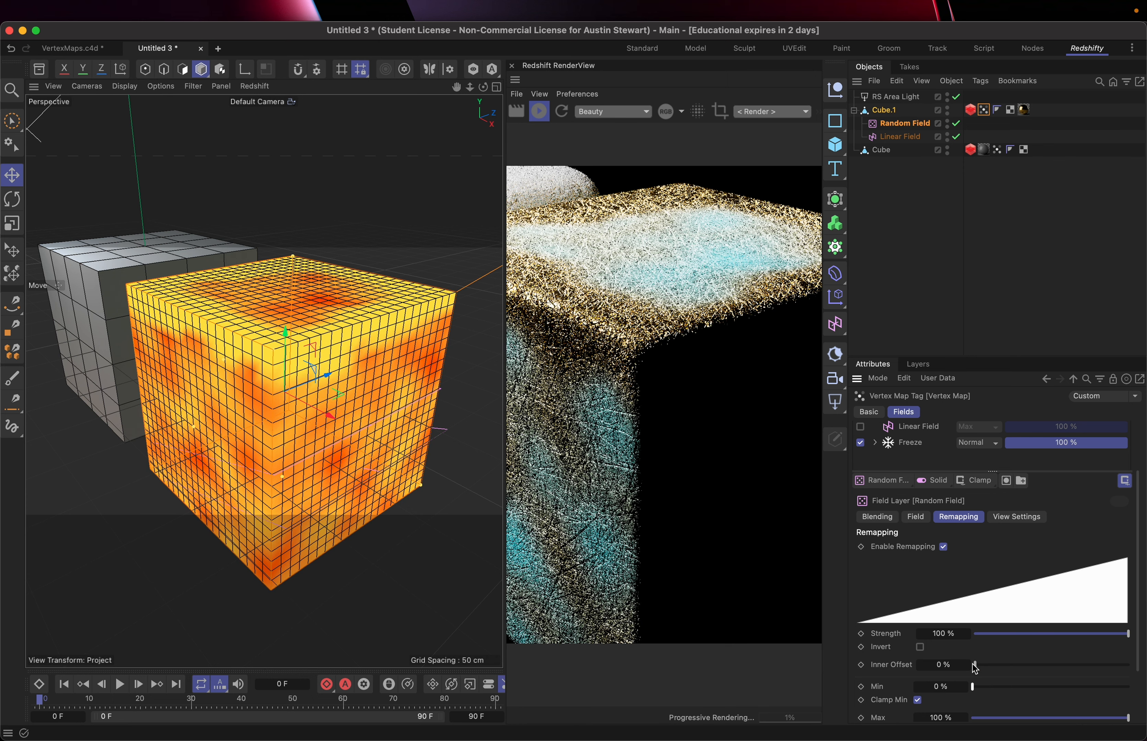
Set the Random Field's remapping Inner Offset to 35% and invert the remapping
left_click_drag(976, 668, 1031, 661)
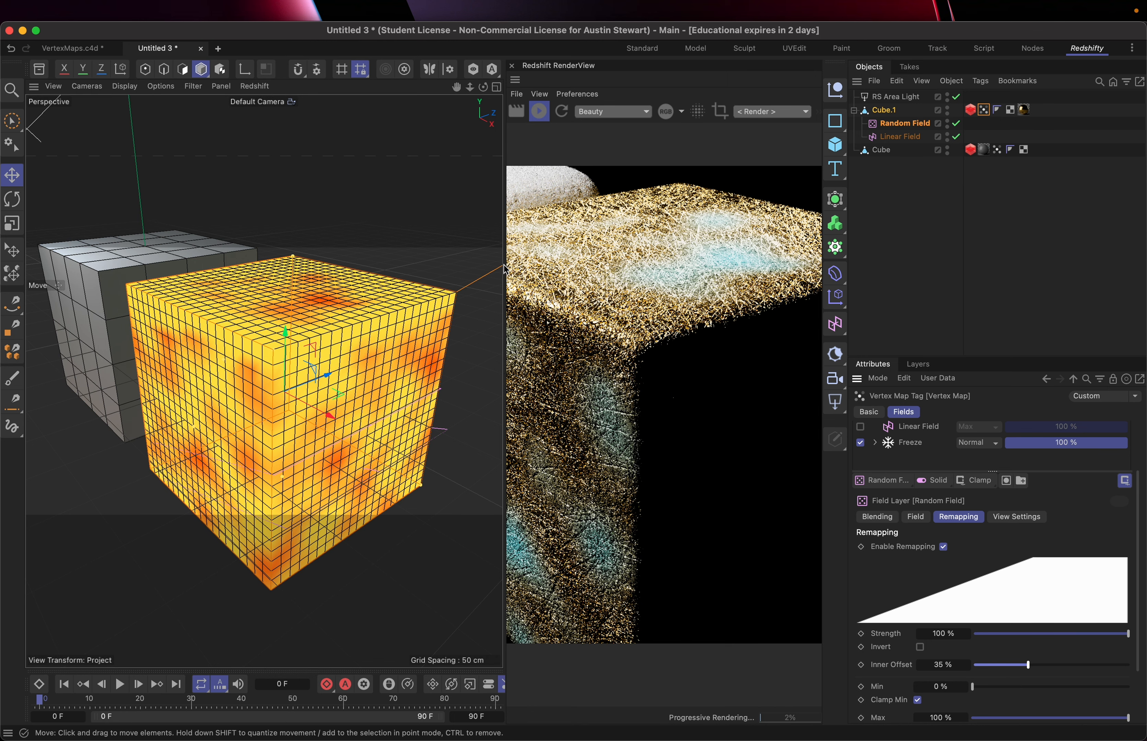
left_click(921, 648)
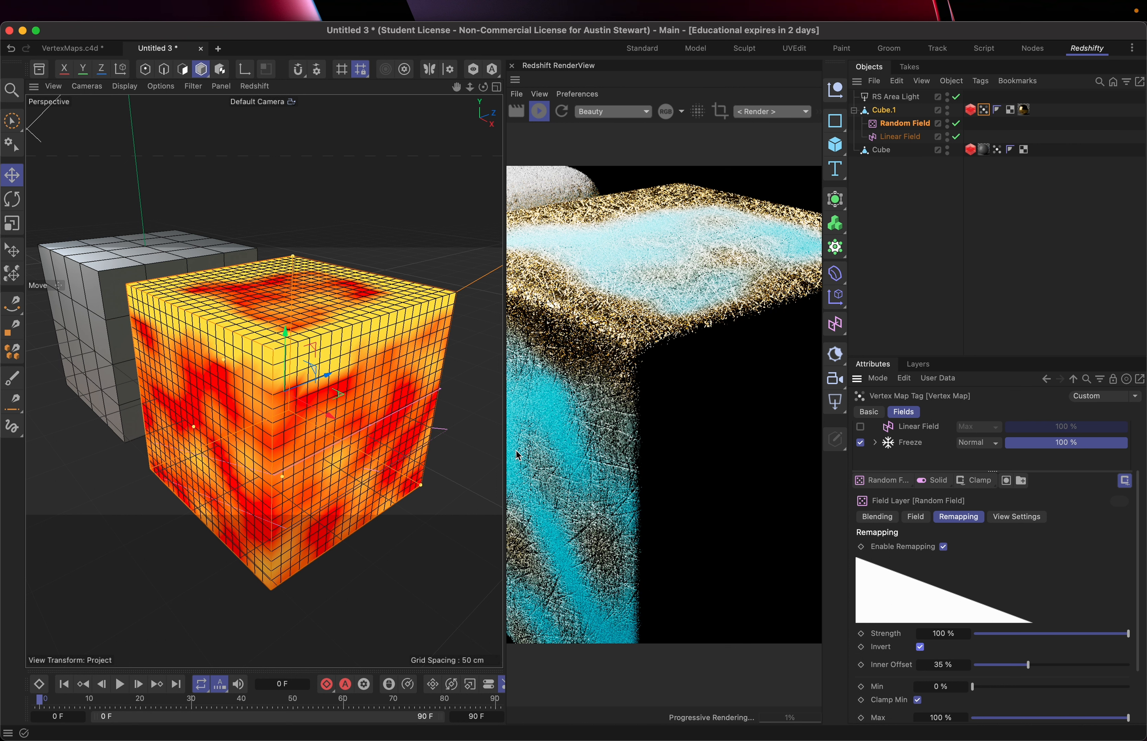
scroll(276, 357, "down", 2)
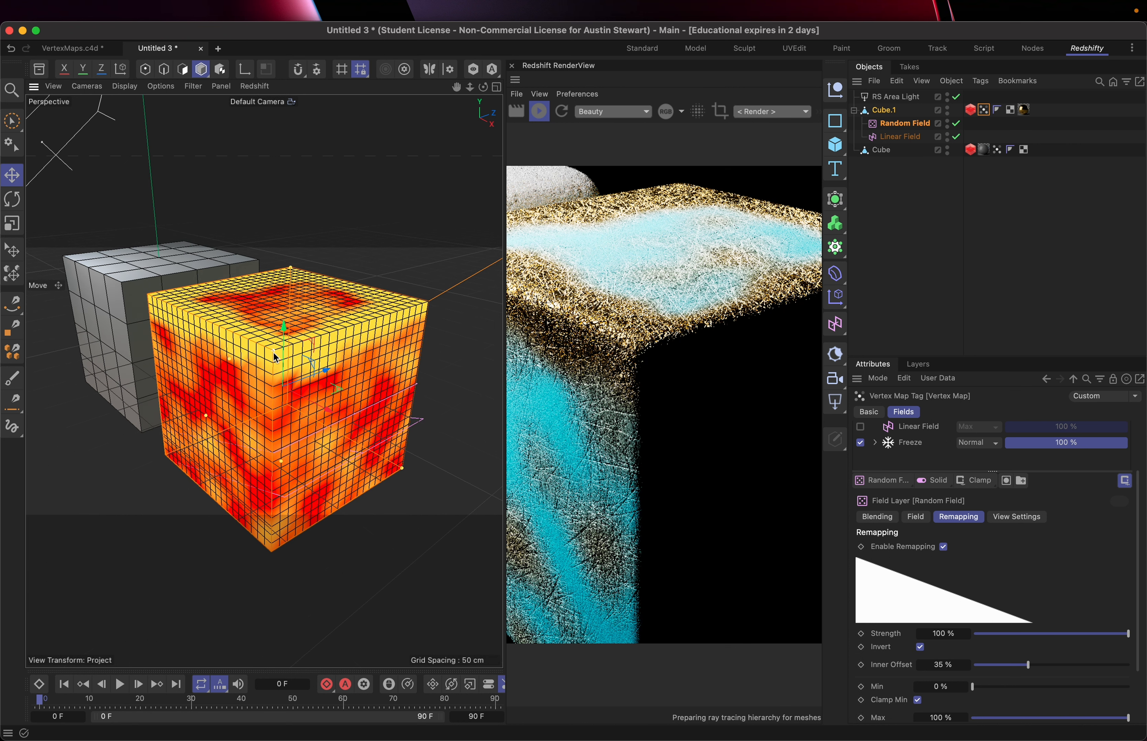
scroll(275, 358, "down", 2)
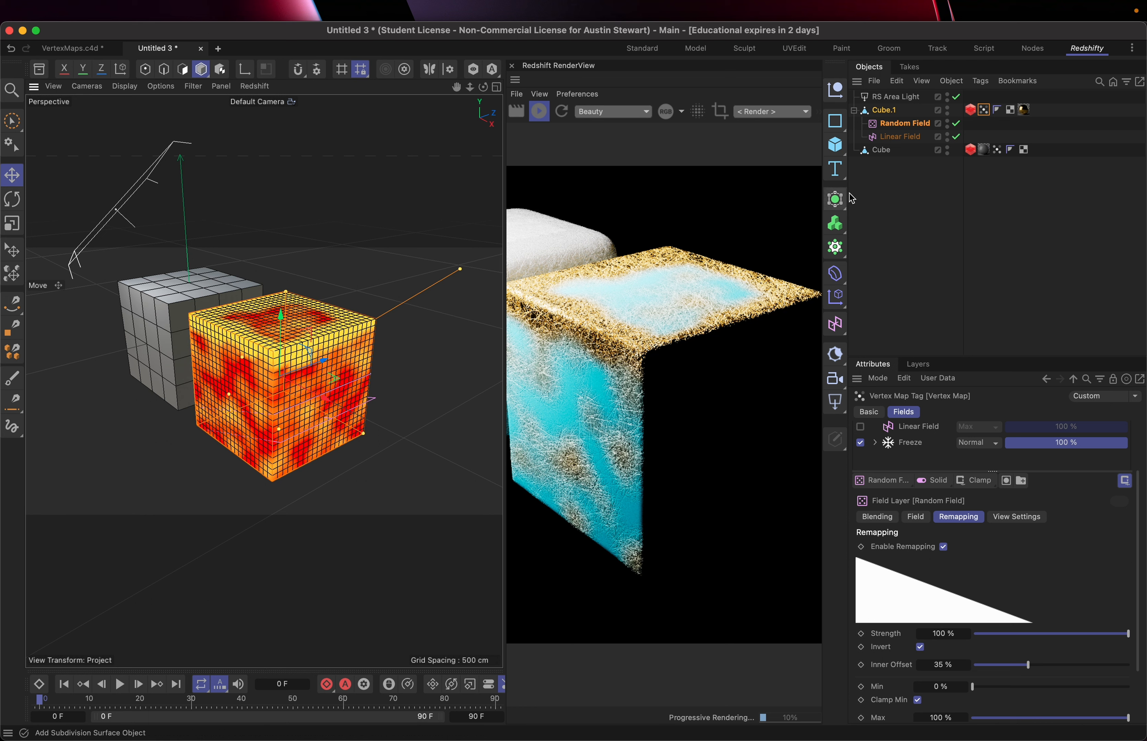
left_click(886, 112)
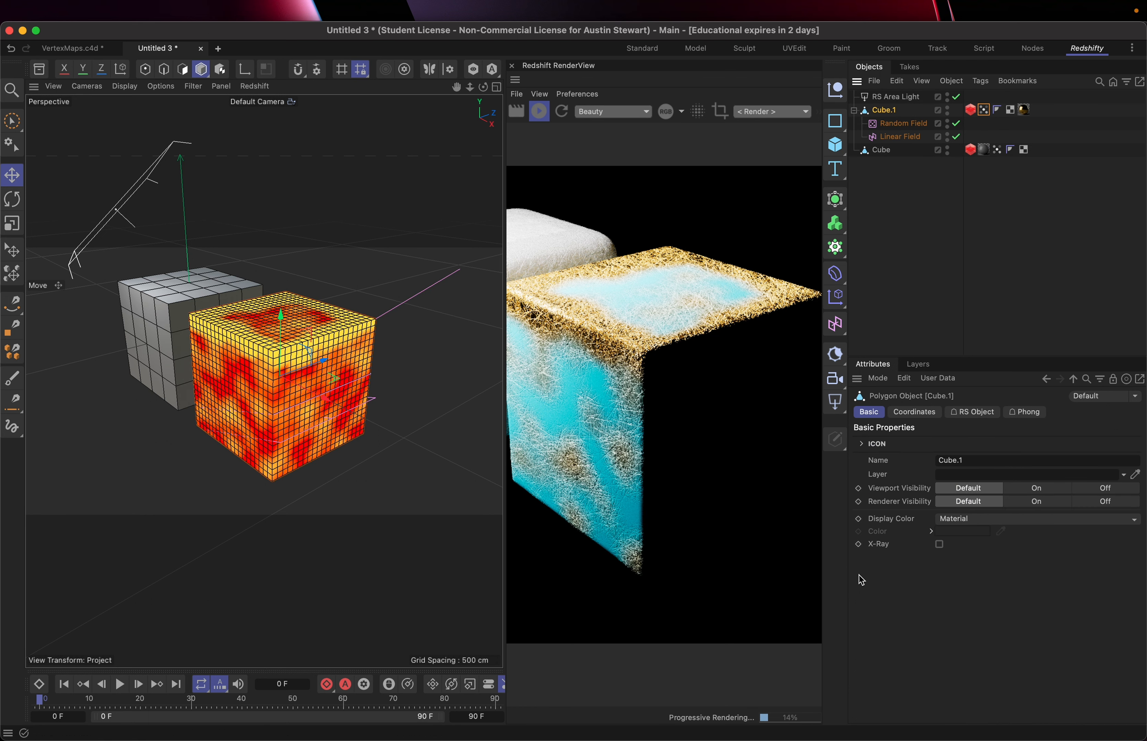
left_click(984, 110)
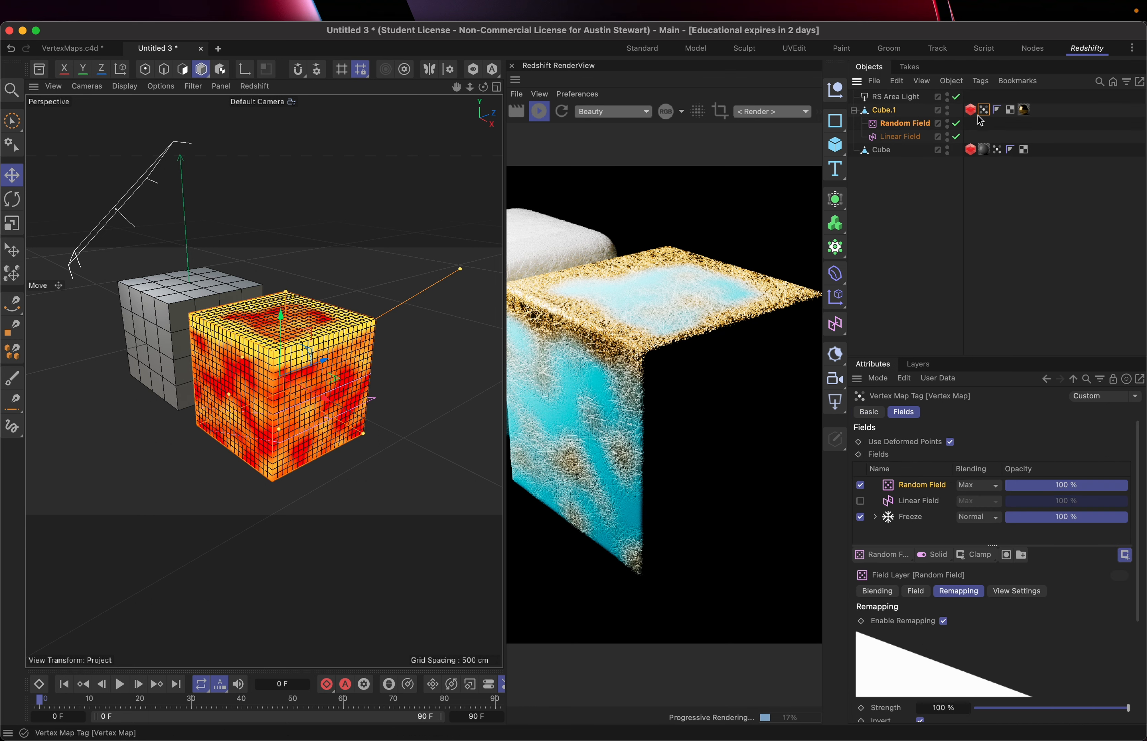
left_click(875, 555)
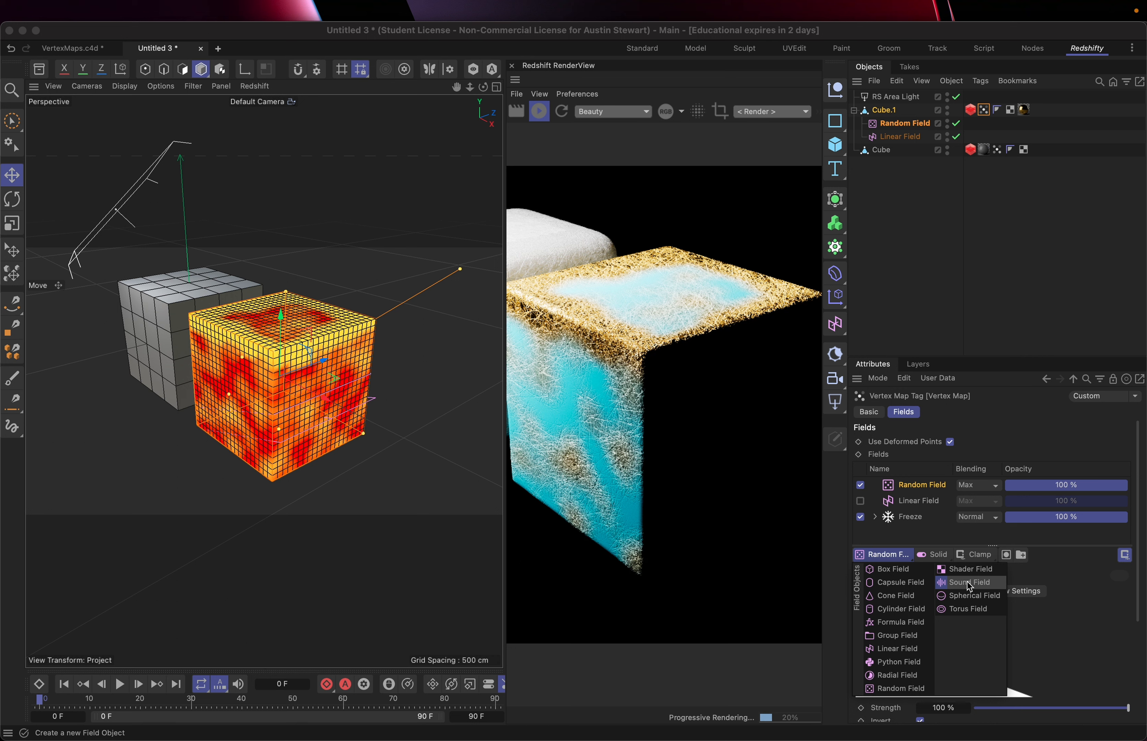
left_click(1060, 559)
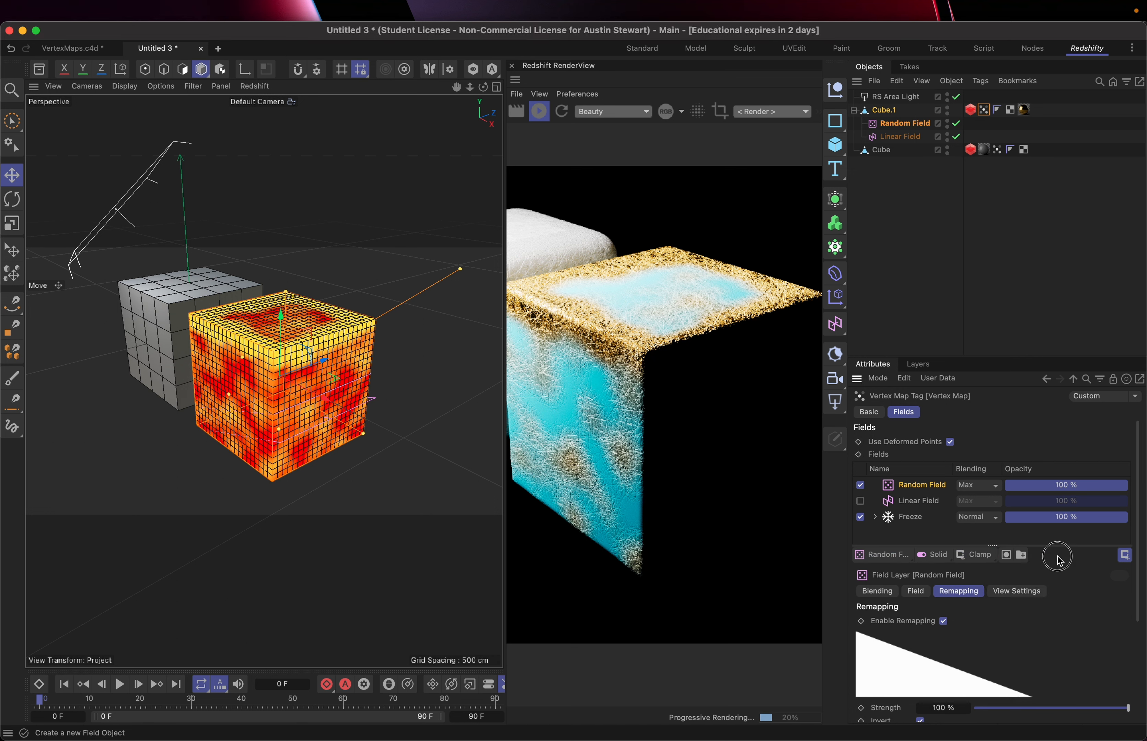